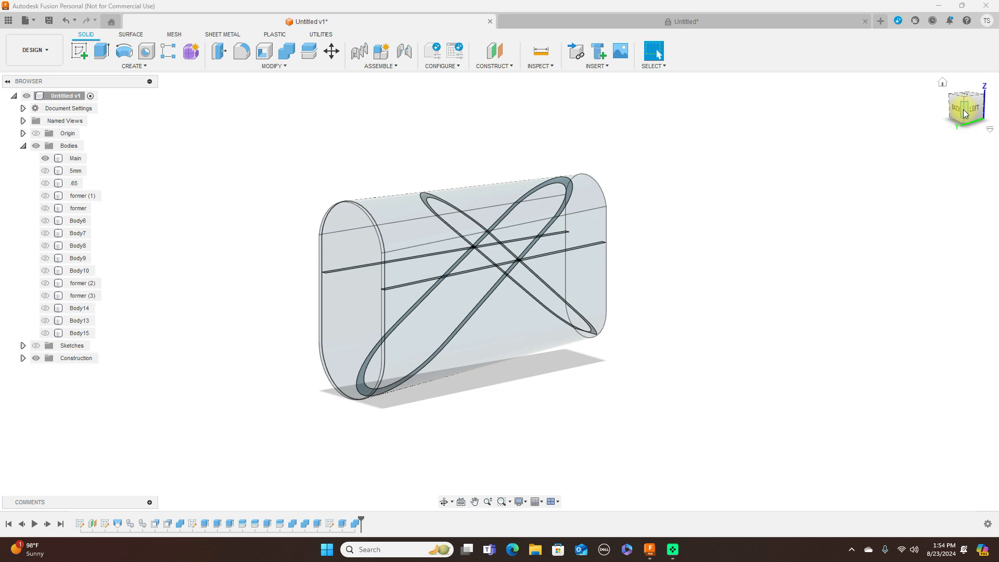
Examine the finished Main body's crossing internal bracing from the left side and from the back
click(965, 114)
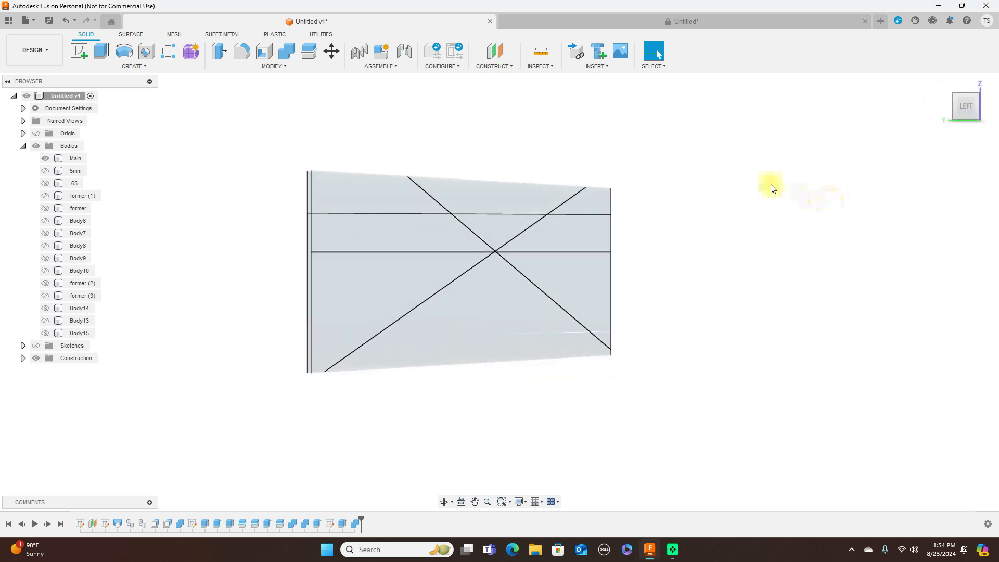
click(513, 336)
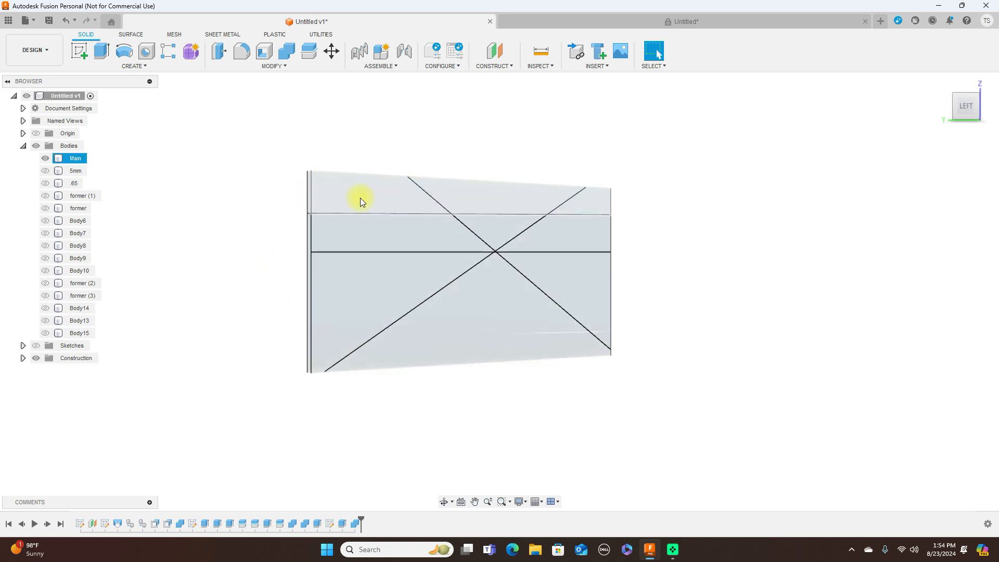
click(659, 251)
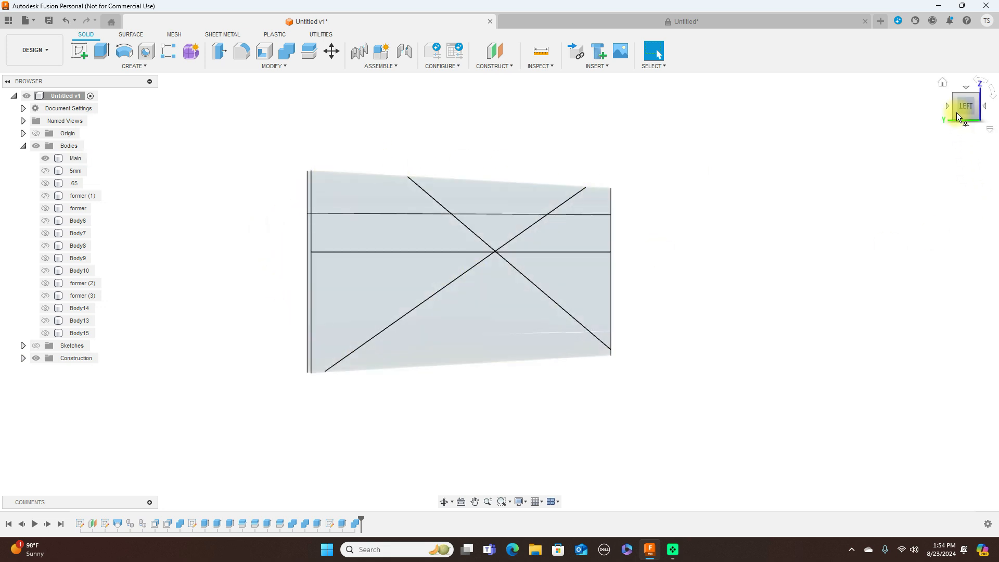
click(957, 109)
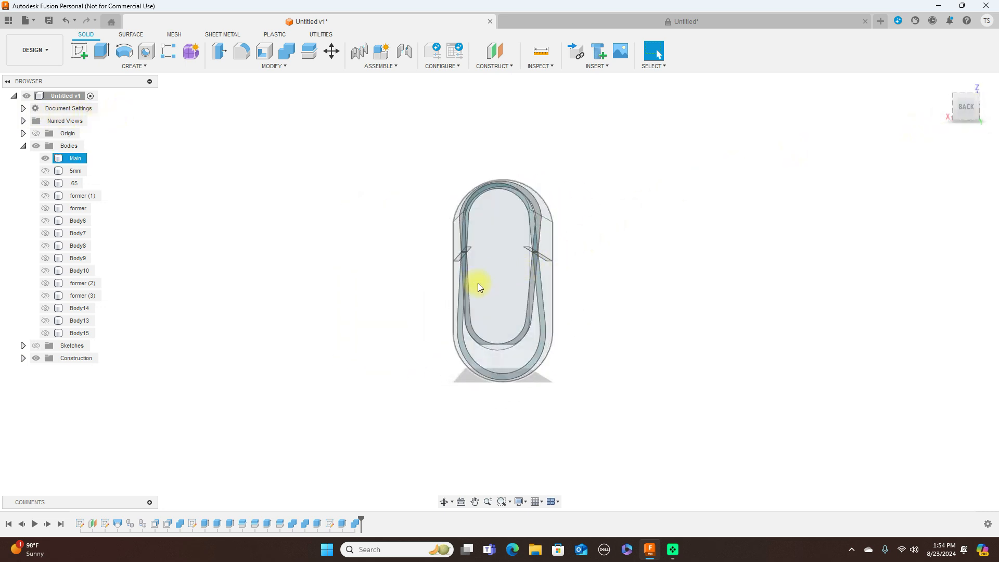
click(980, 110)
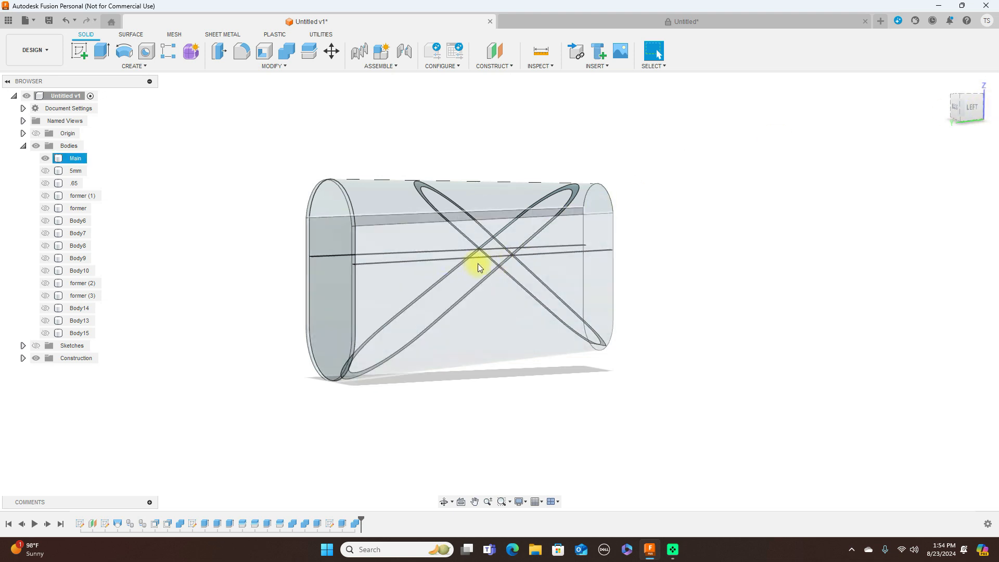
click(968, 106)
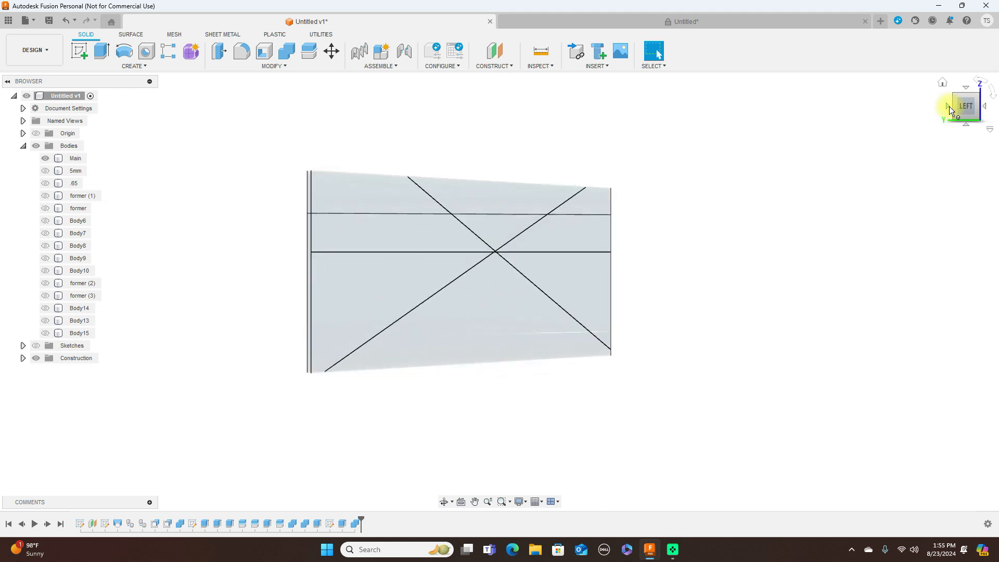
click(946, 106)
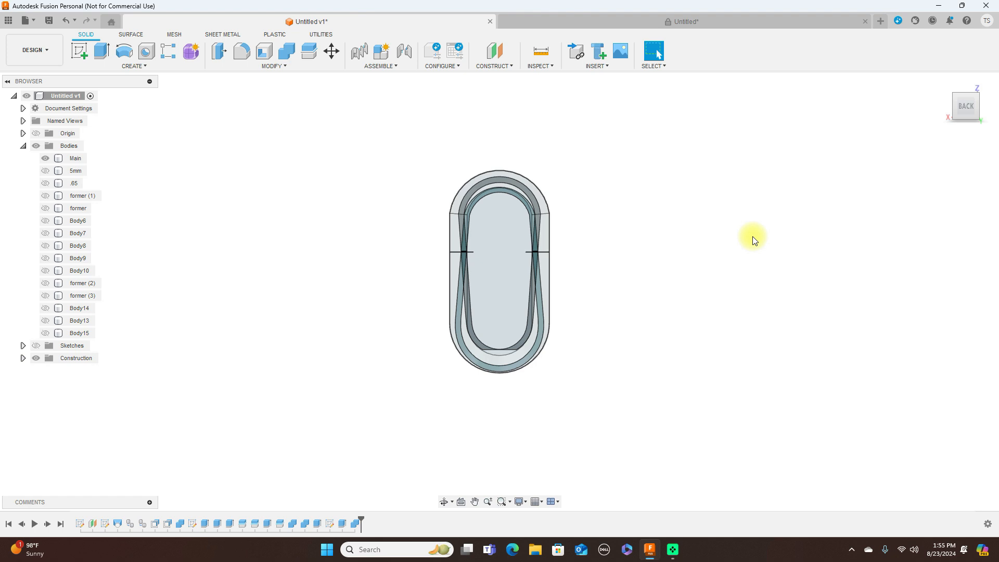
mouse_move(988, 107)
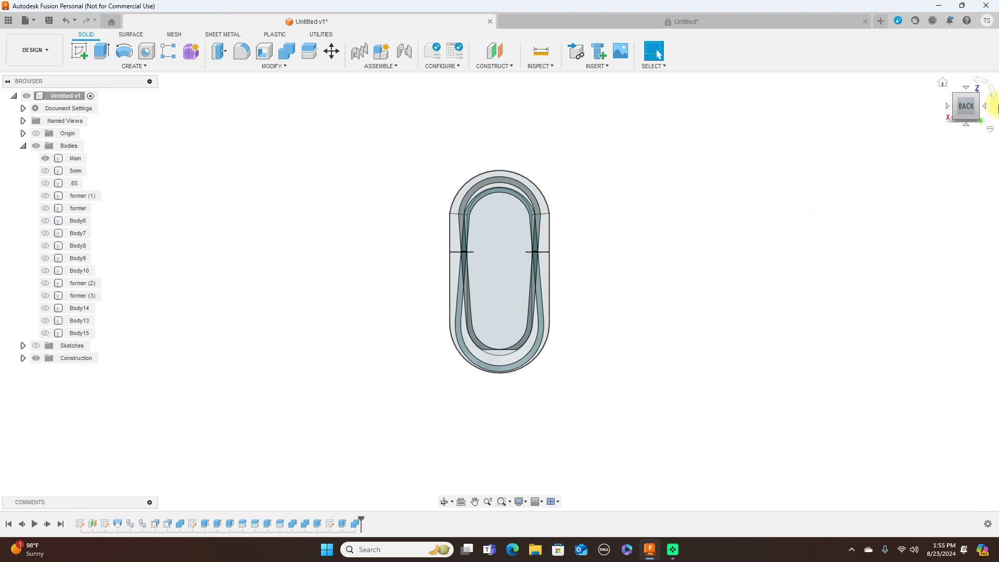
click(987, 107)
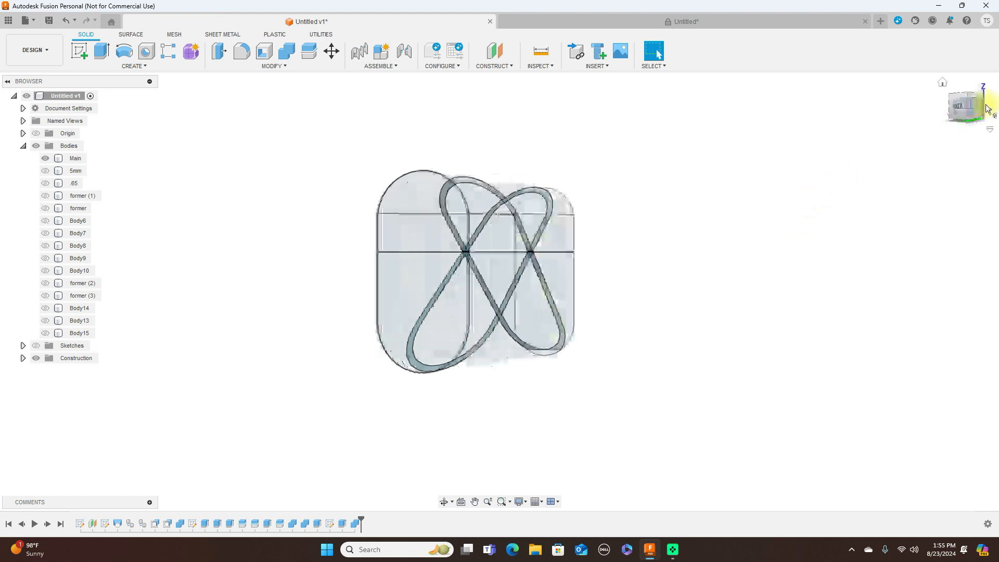
Switch to the other untitled document and inspect its solid main body from the right side and at an angle
click(740, 27)
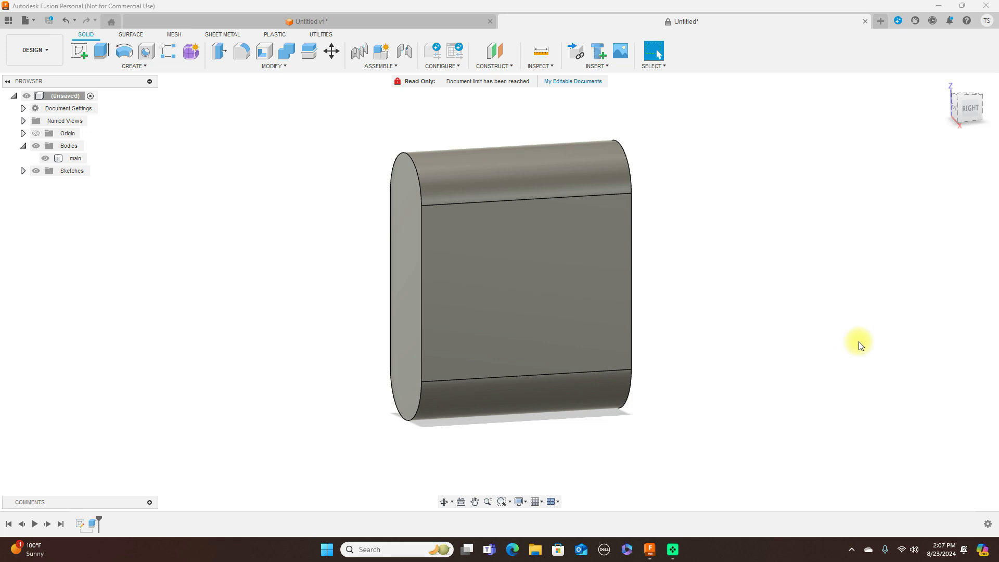
mouse_move(958, 115)
mouse_move(957, 116)
mouse_down()
mouse_move(916, 109)
mouse_move(945, 102)
mouse_move(957, 118)
mouse_up()
click(965, 106)
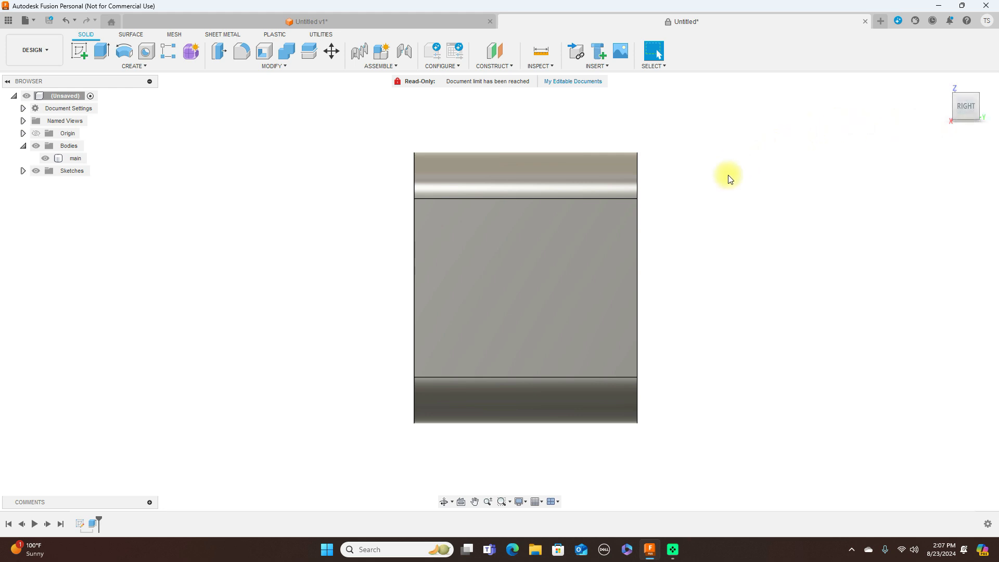
mouse_move(955, 113)
drag(954, 110, 983, 112)
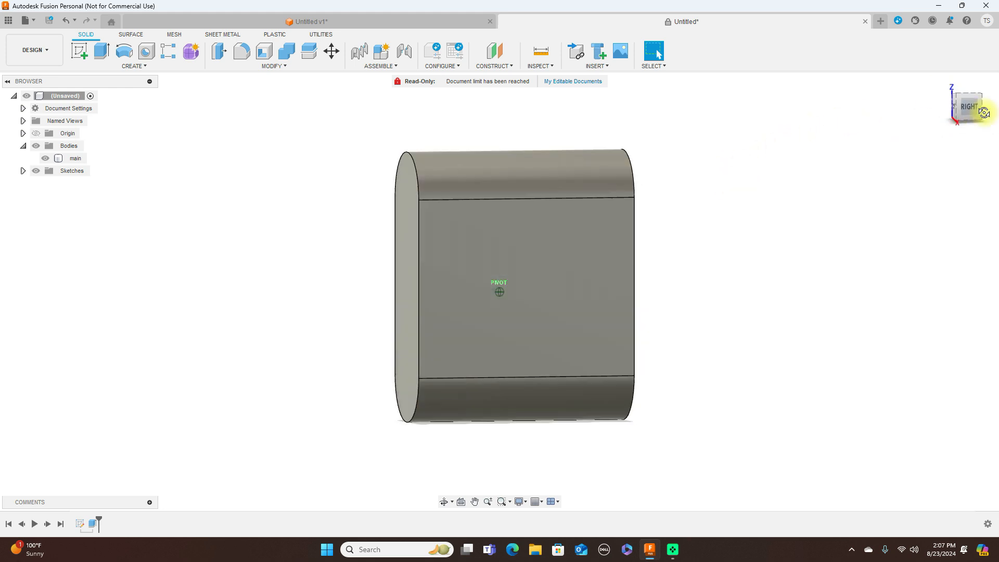
scroll(735, 266, down, 2)
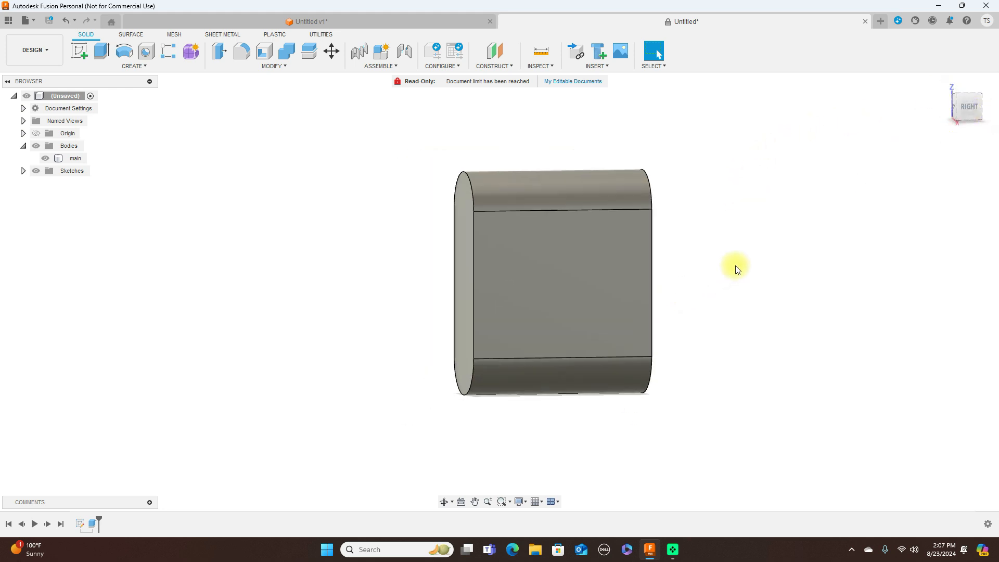
Copy the main body and paste a duplicate in place without moving or rotating it
right_click(73, 158)
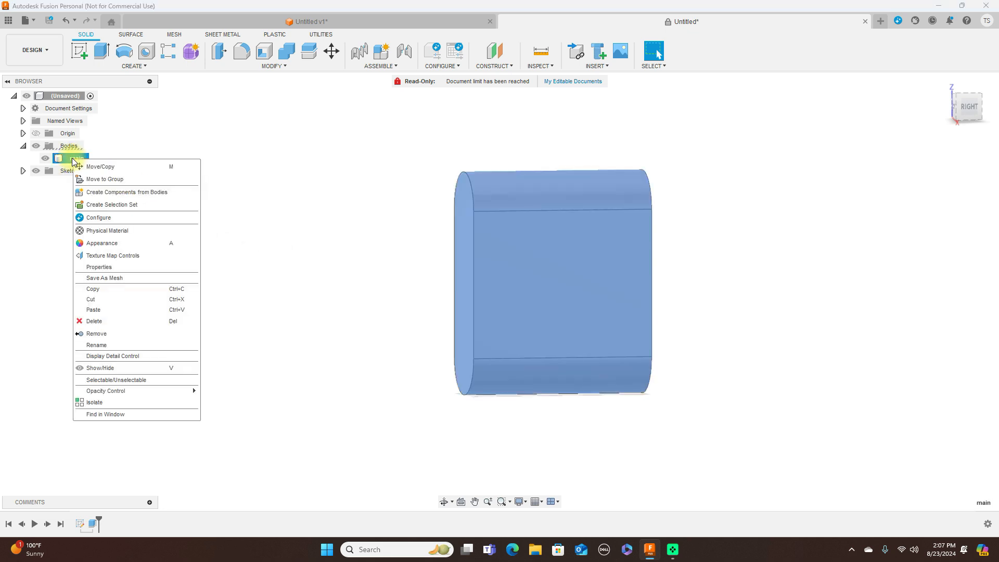
click(108, 289)
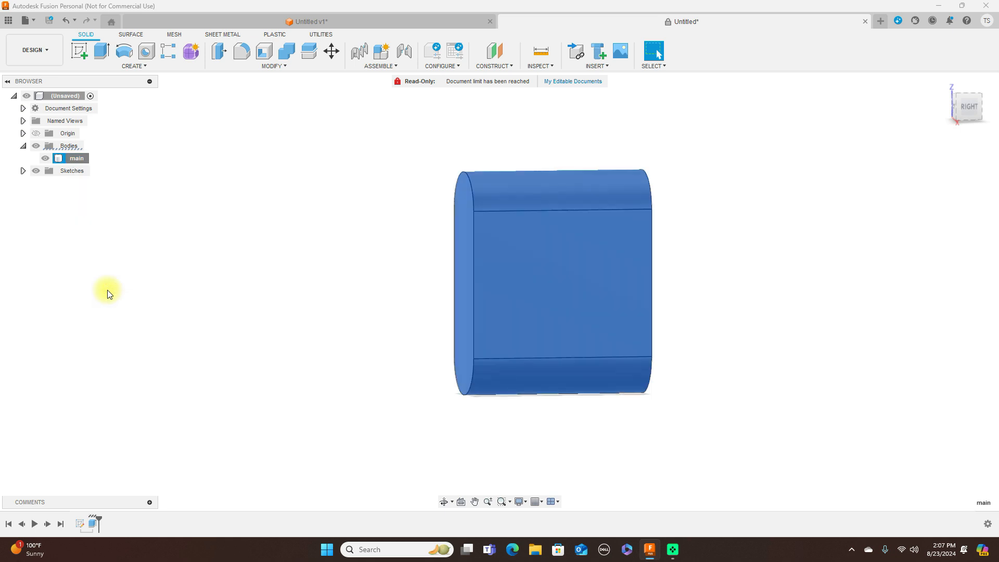
right_click(779, 297)
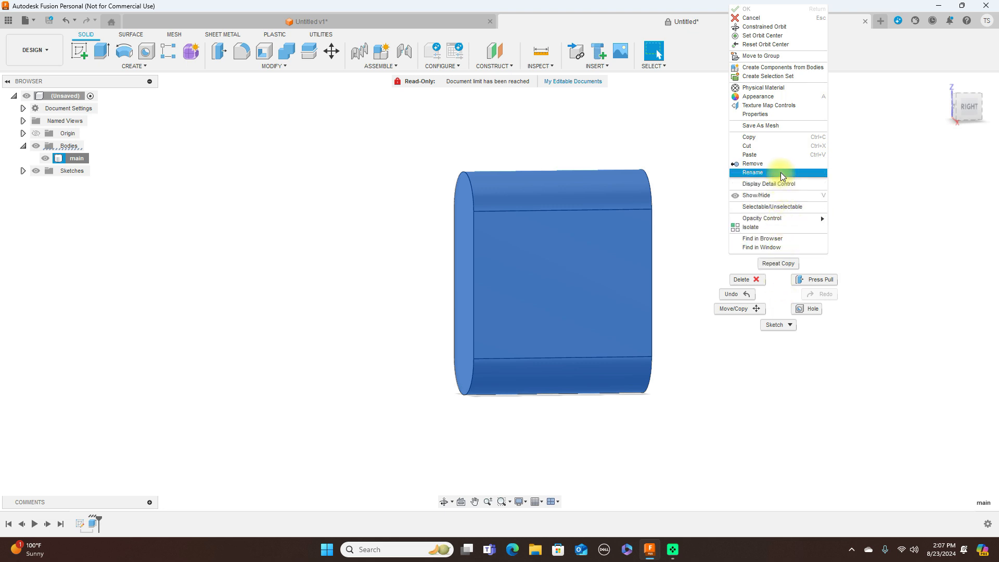
click(775, 155)
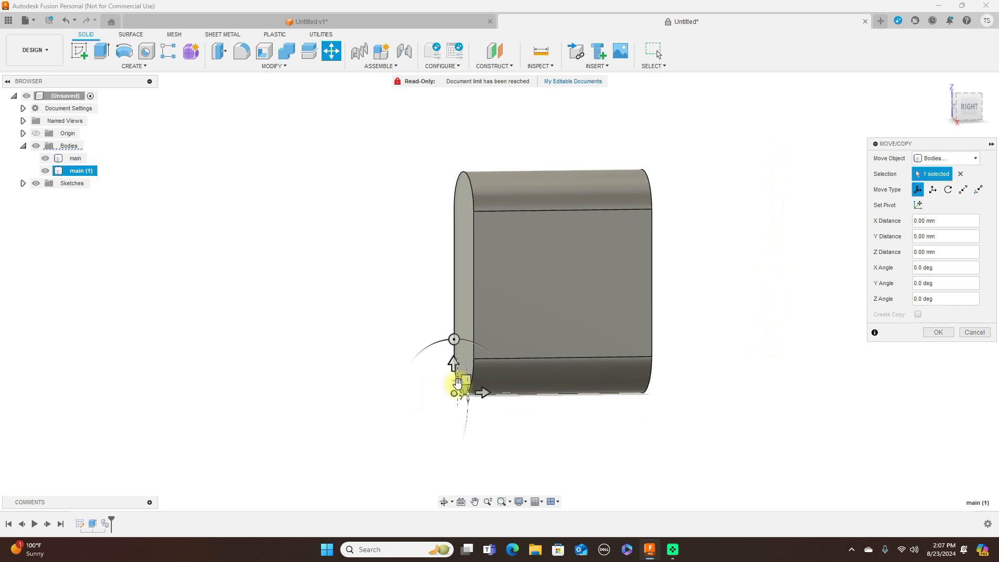
click(968, 107)
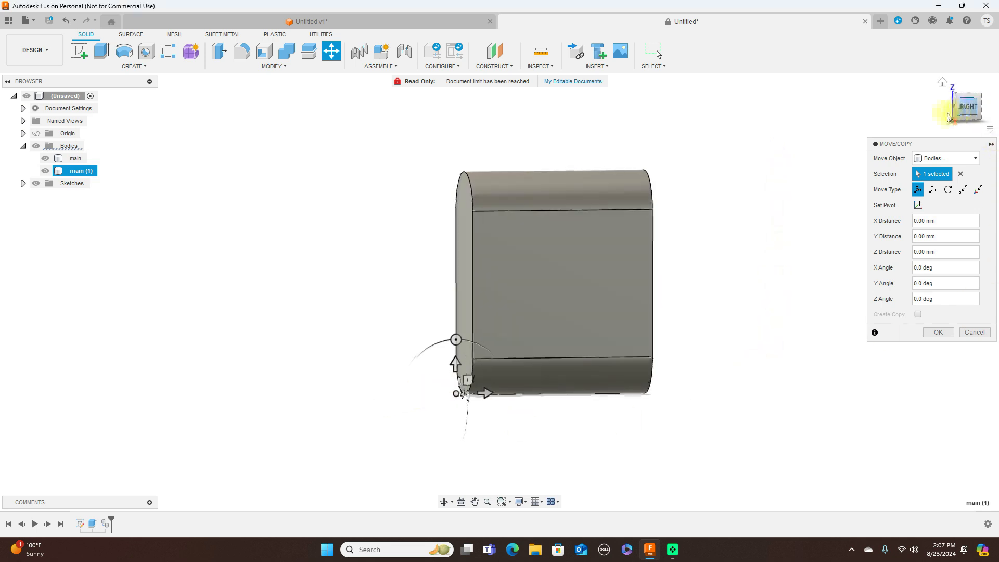
click(933, 333)
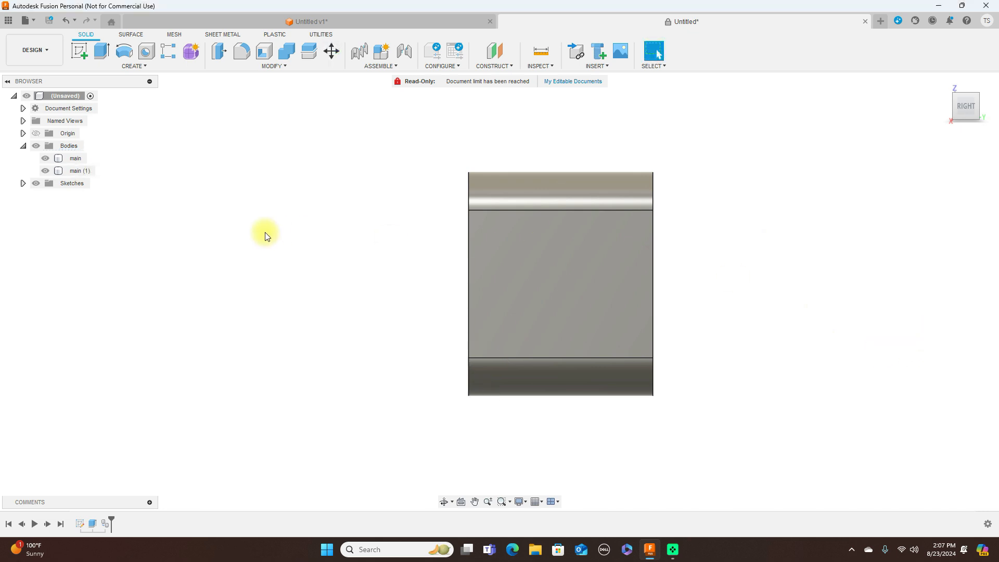
Make a second duplicate of the main body at the same position, with no offset
right_click(76, 160)
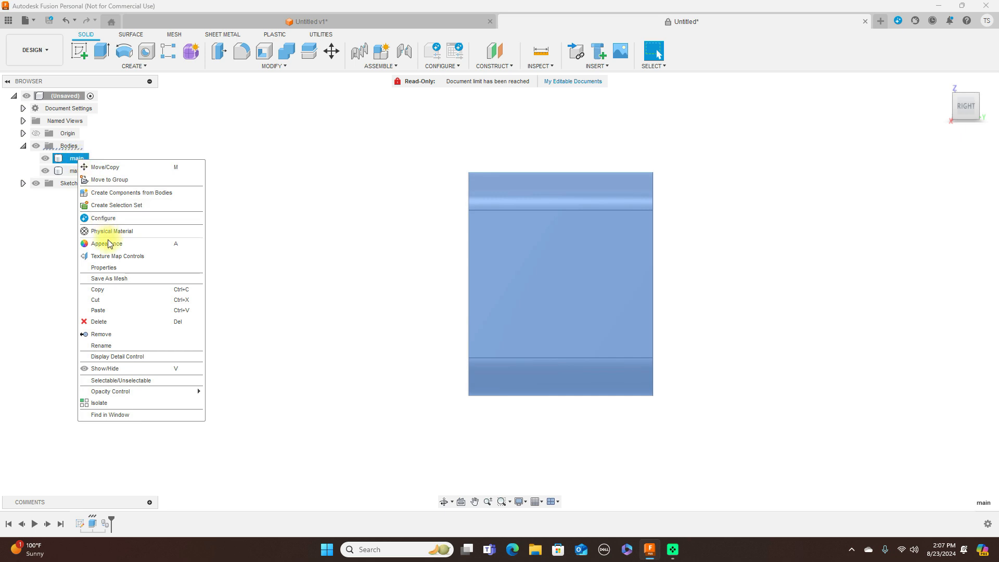
click(113, 289)
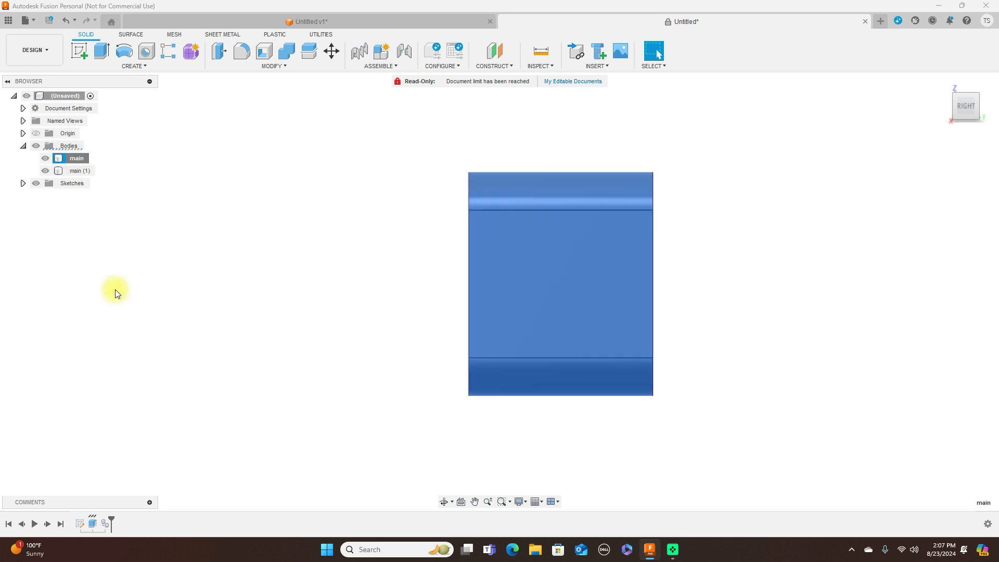
right_click(806, 308)
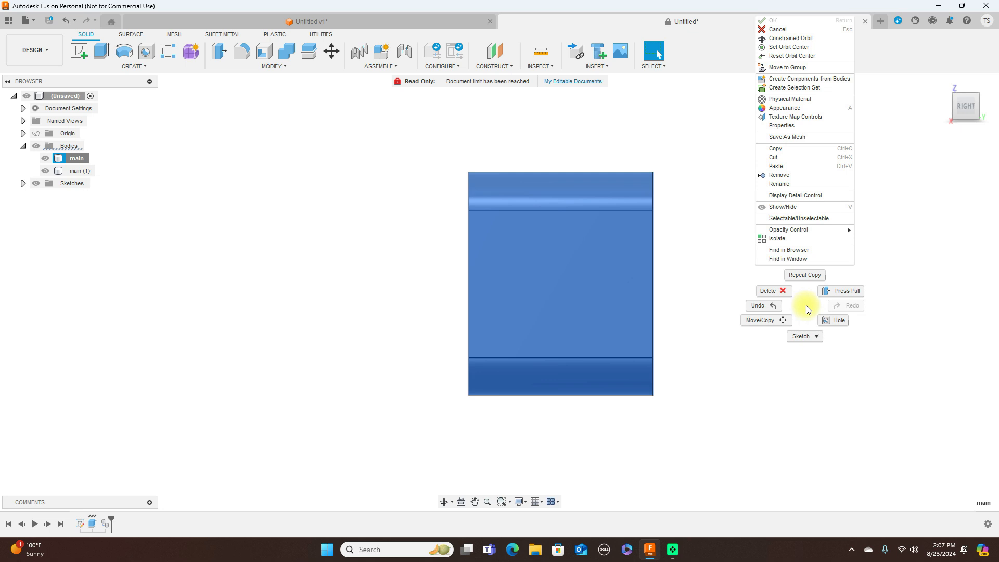
click(805, 166)
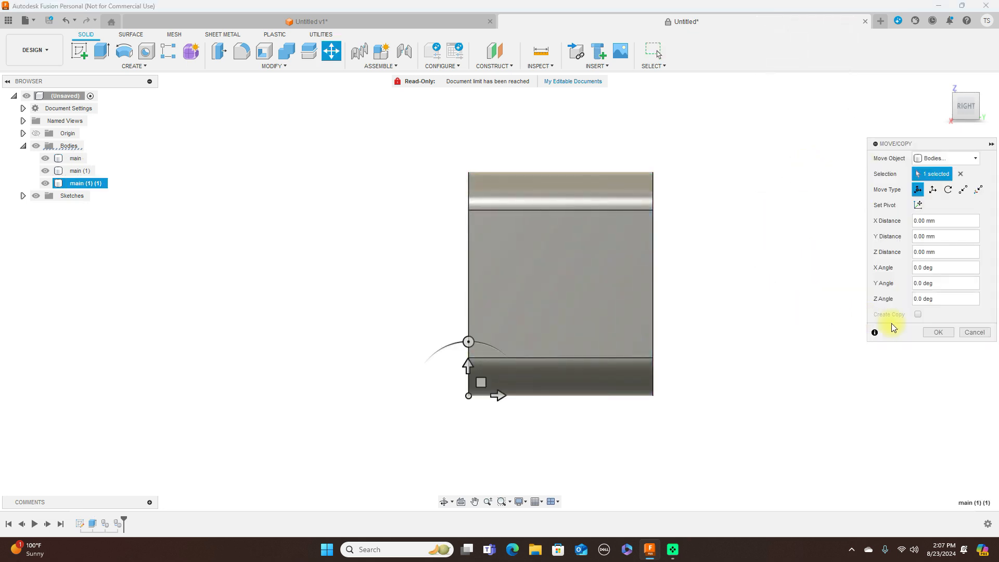
click(937, 332)
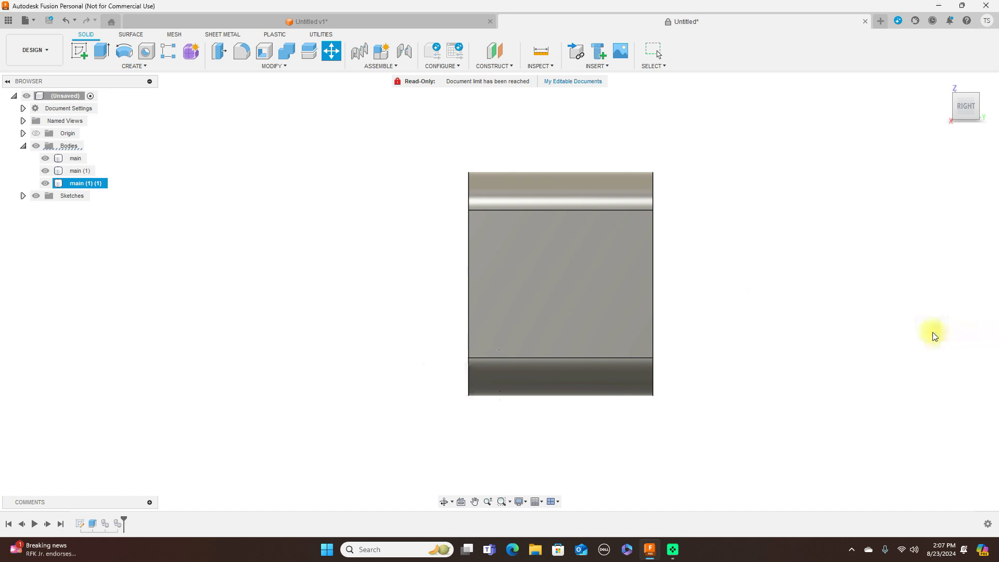
Rename the first copy of the main body as .65
double_click(83, 171)
key(BackSpace)
text(.65)
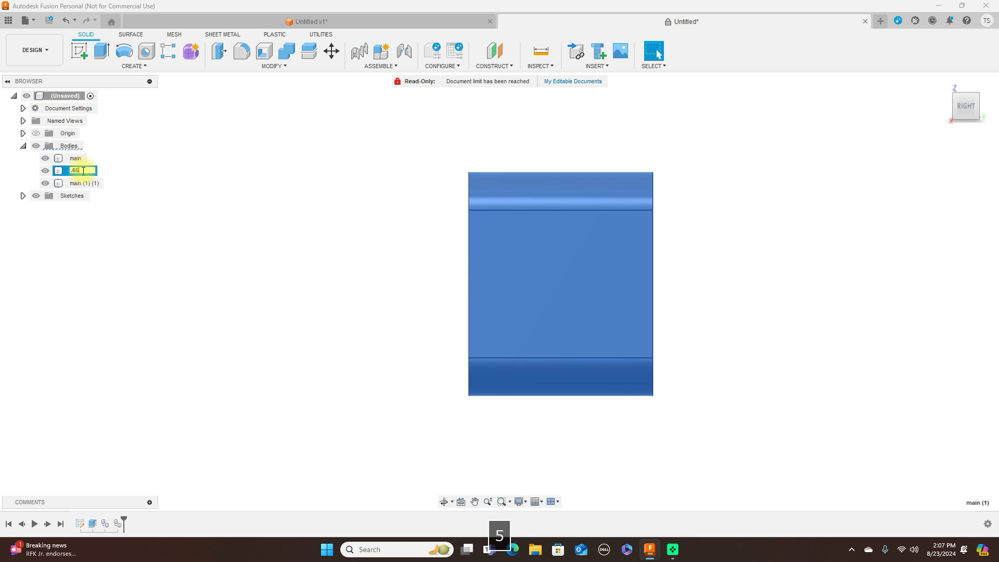
key(Return)
Rename the second copy of the main body as 5mm
click(75, 183)
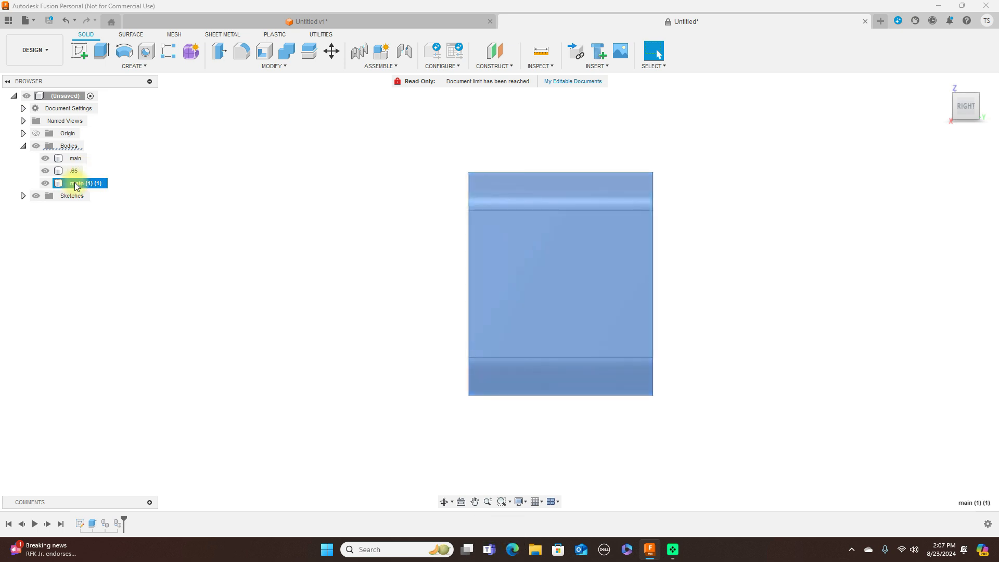
double_click(75, 184)
key(BackSpace)
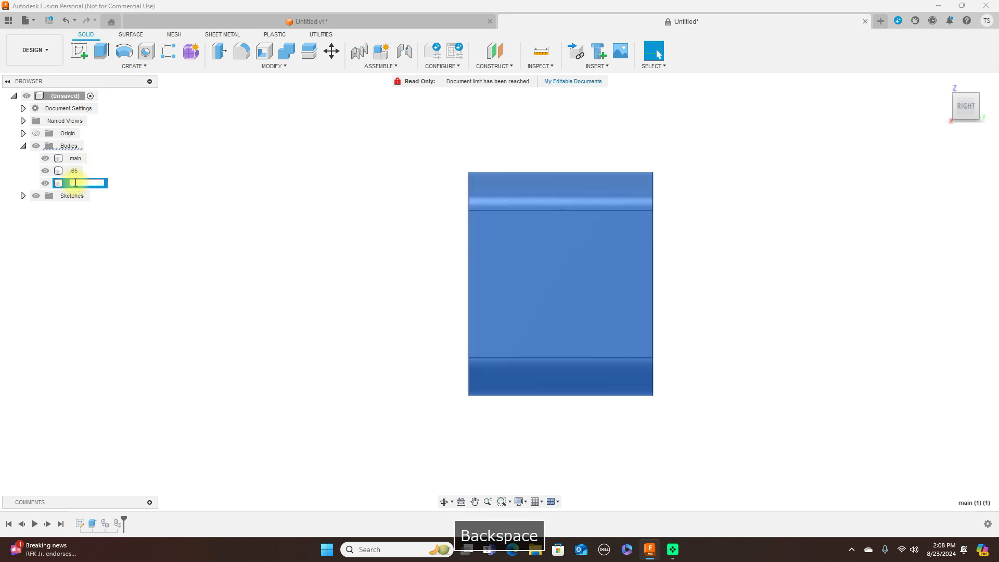
text(5mm)
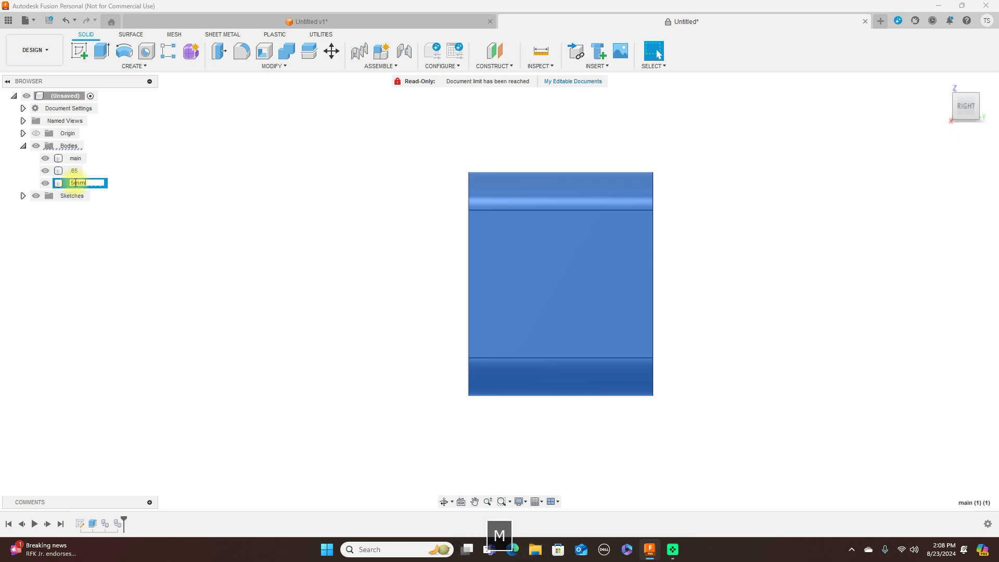
key(Return)
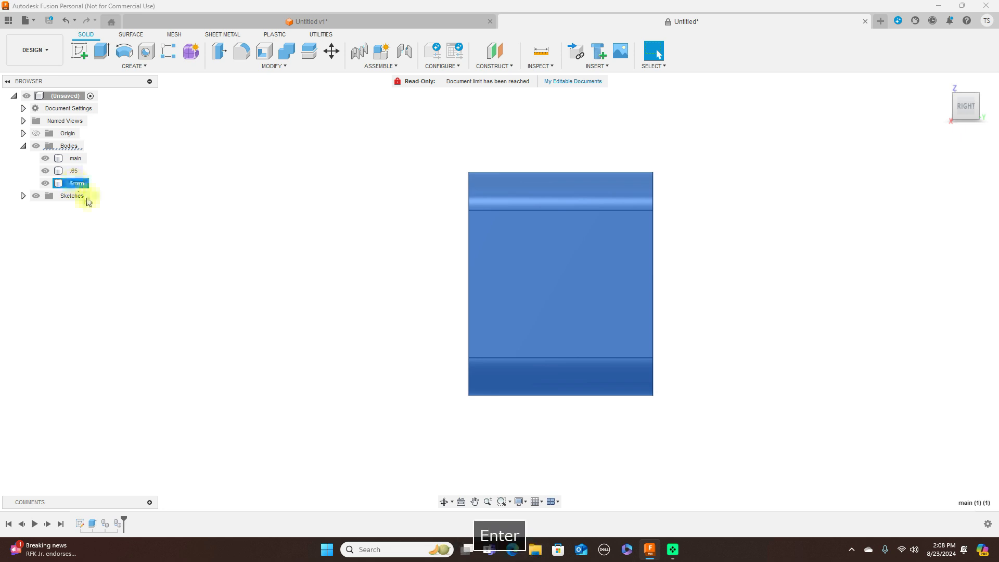
click(182, 294)
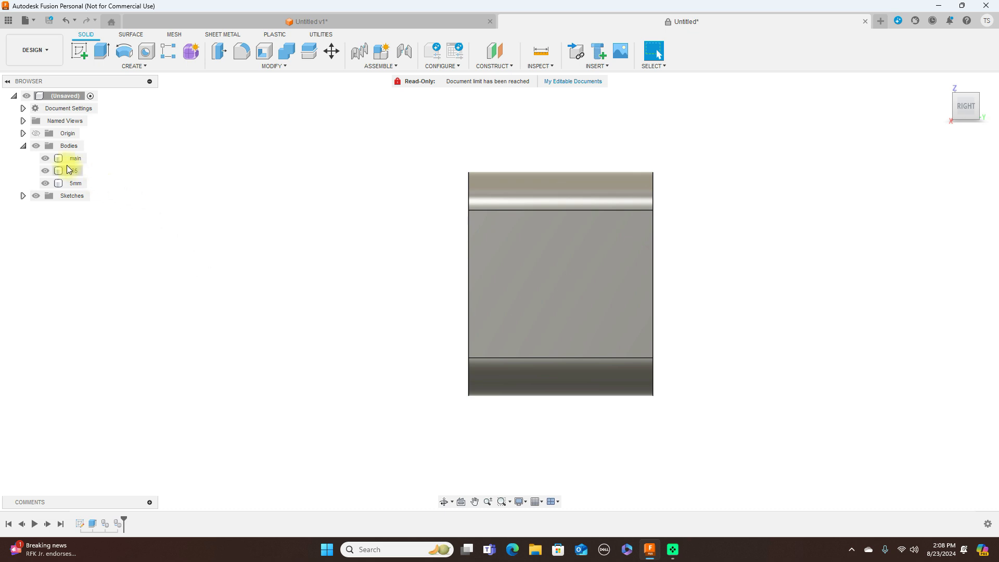
Hide the main and 5mm bodies, leaving only the .65 body shown
click(45, 158)
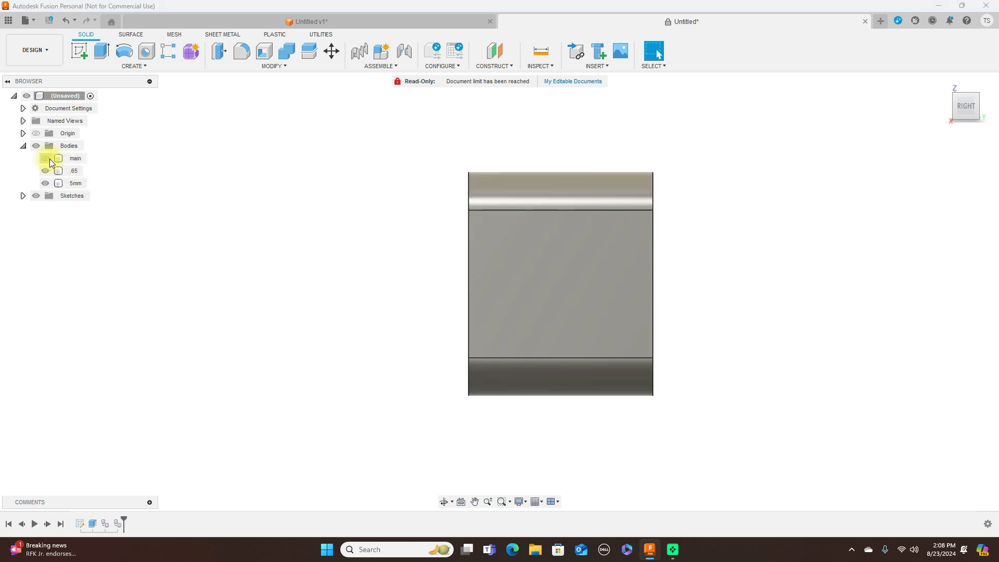
click(56, 183)
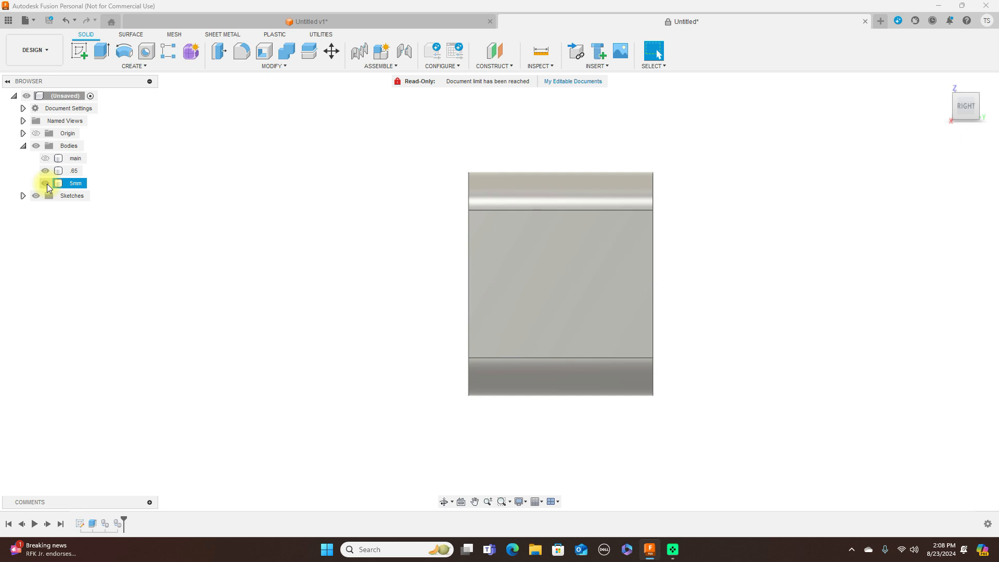
click(46, 184)
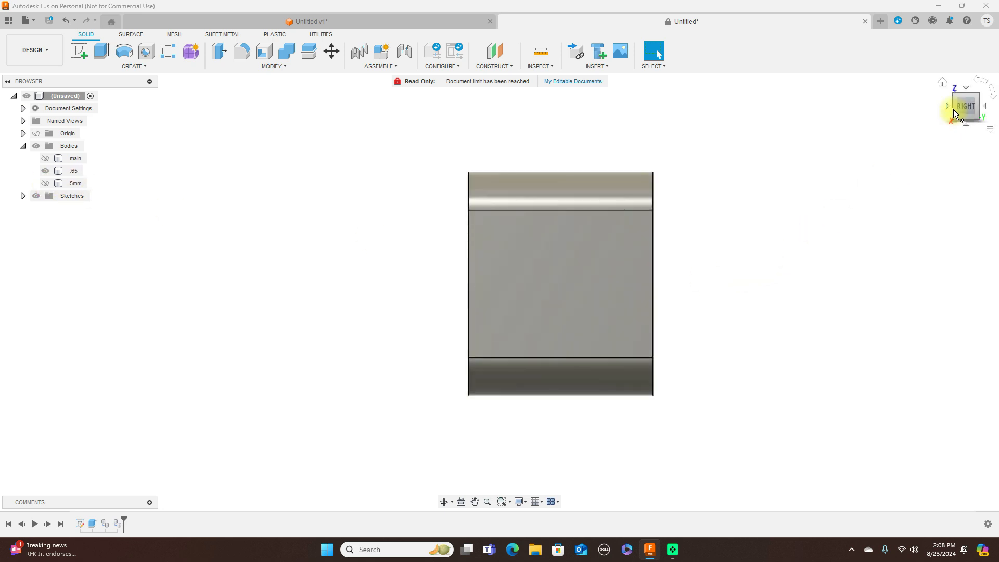
Extrude the front end face of the .65 body outward by 10 mm, joined to the body
drag(967, 112, 969, 113)
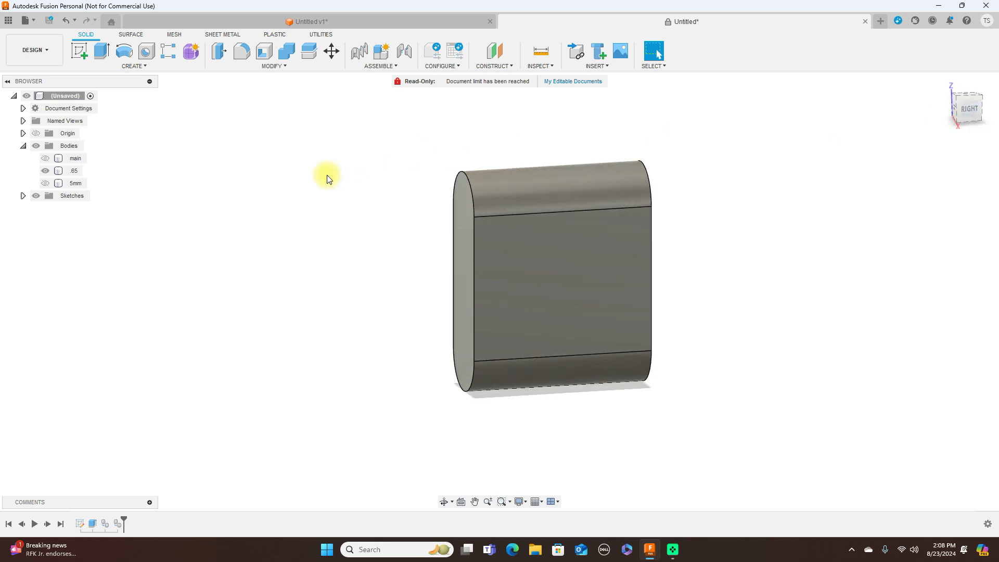
key(e)
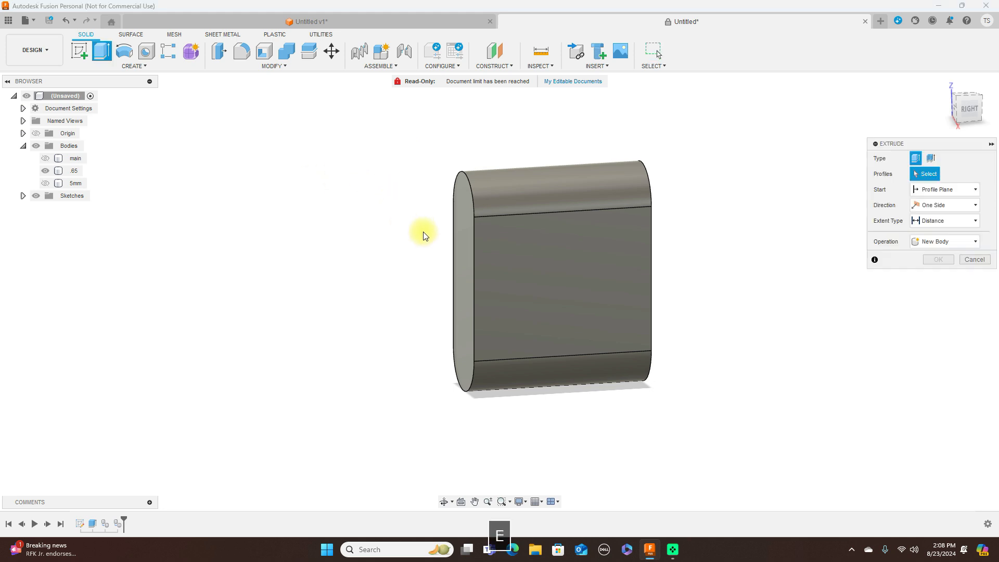
click(460, 255)
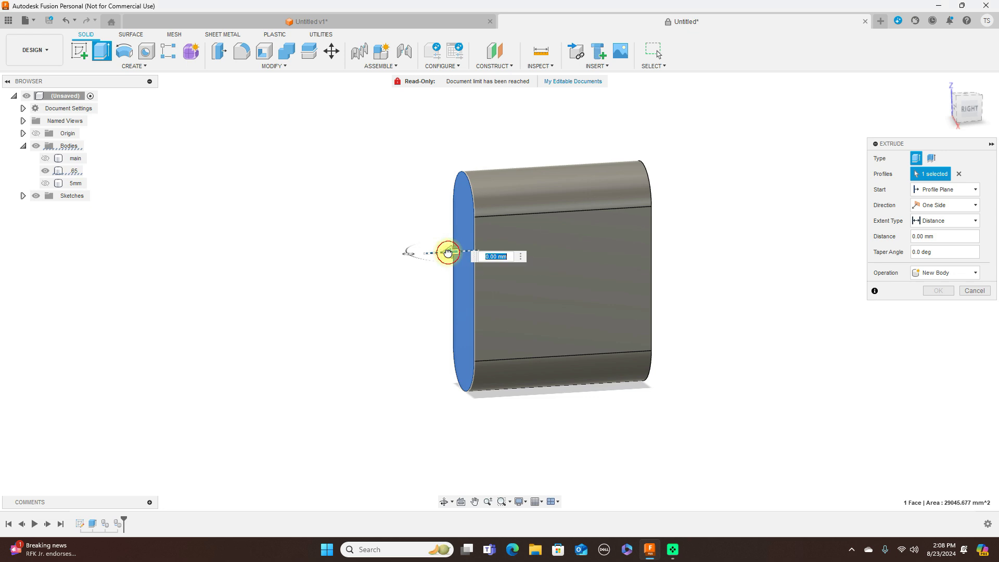
drag(448, 252, 436, 253)
click(523, 279)
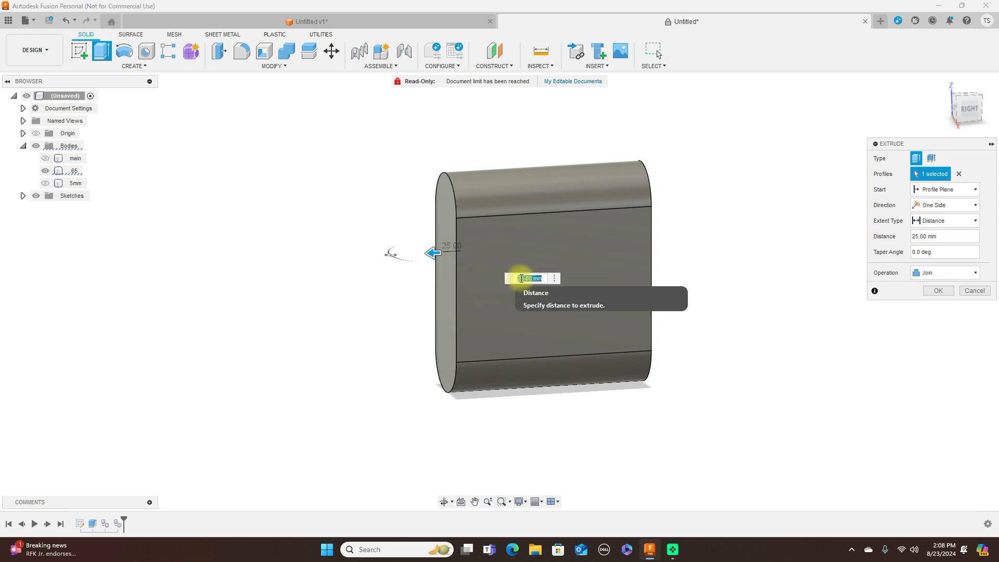
click(524, 278)
key(BackSpace)
key(BackSpace)
text(10)
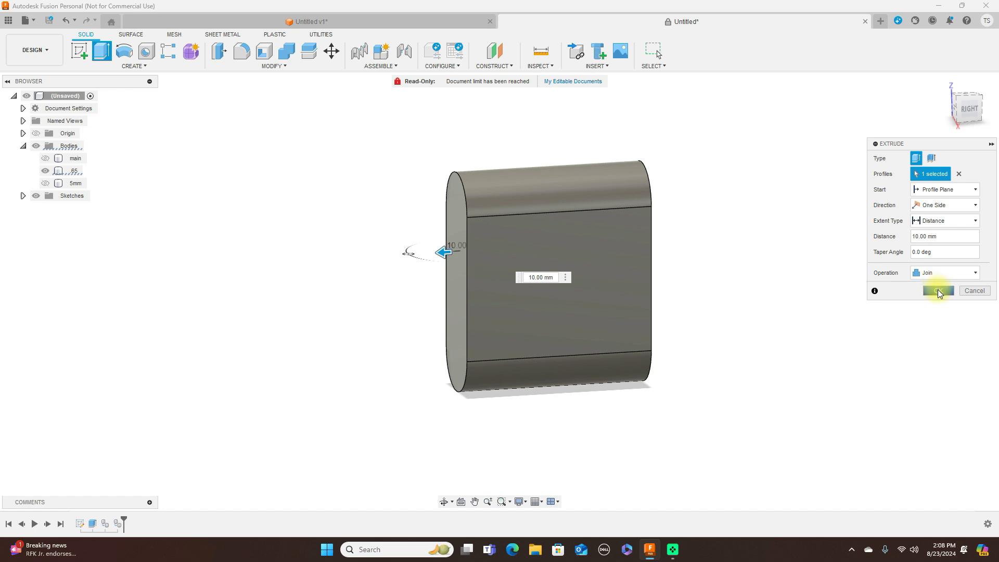
click(937, 290)
Extrude the opposite, back end face of the .65 body outward by 10 mm with the Join operation
click(979, 108)
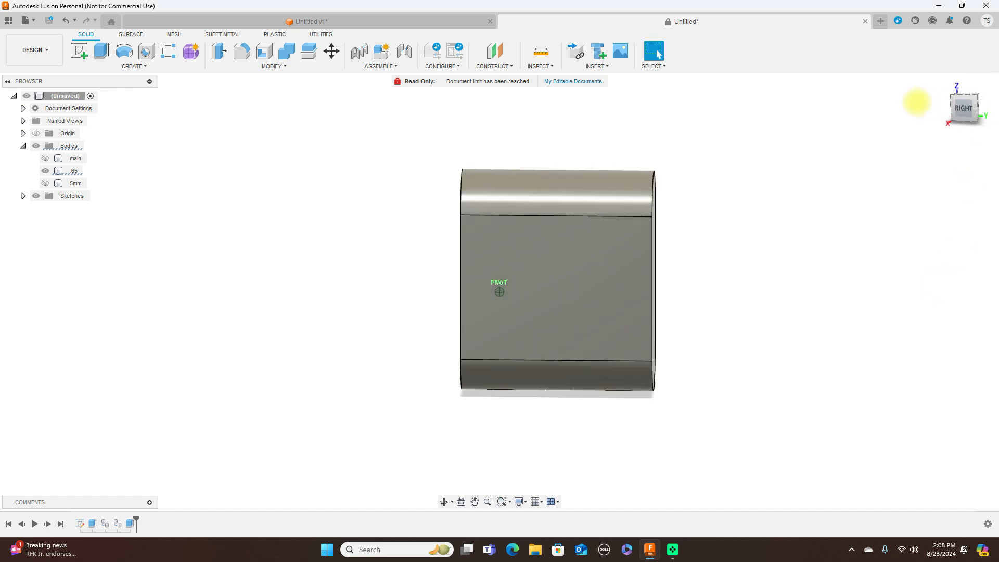
click(654, 286)
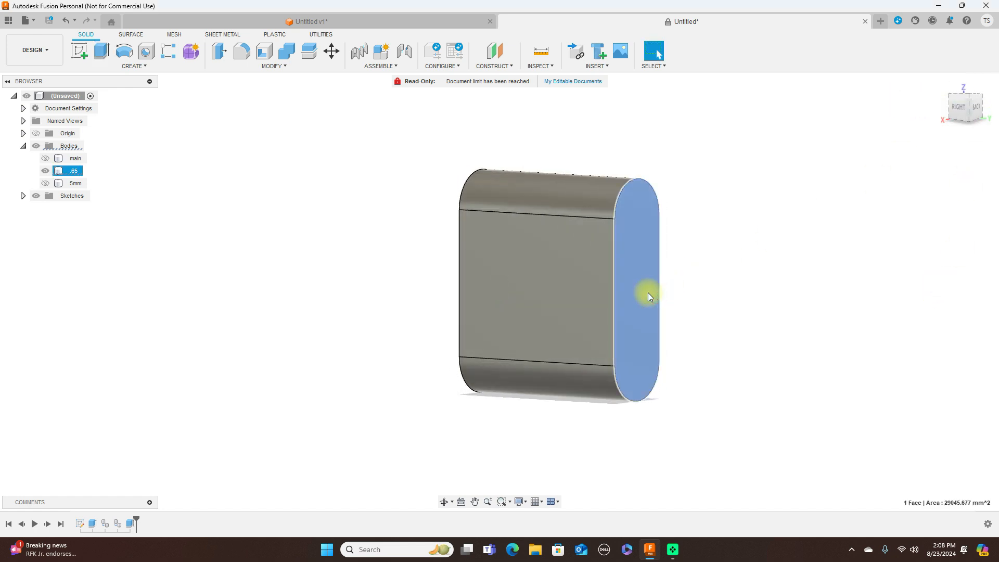
click(650, 294)
key(e)
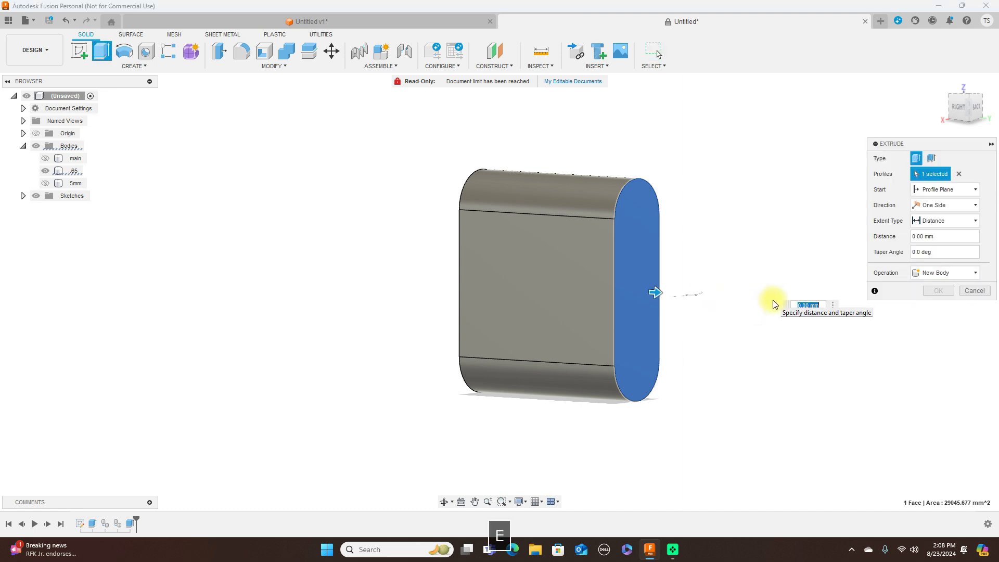
key(BackSpace)
text(10)
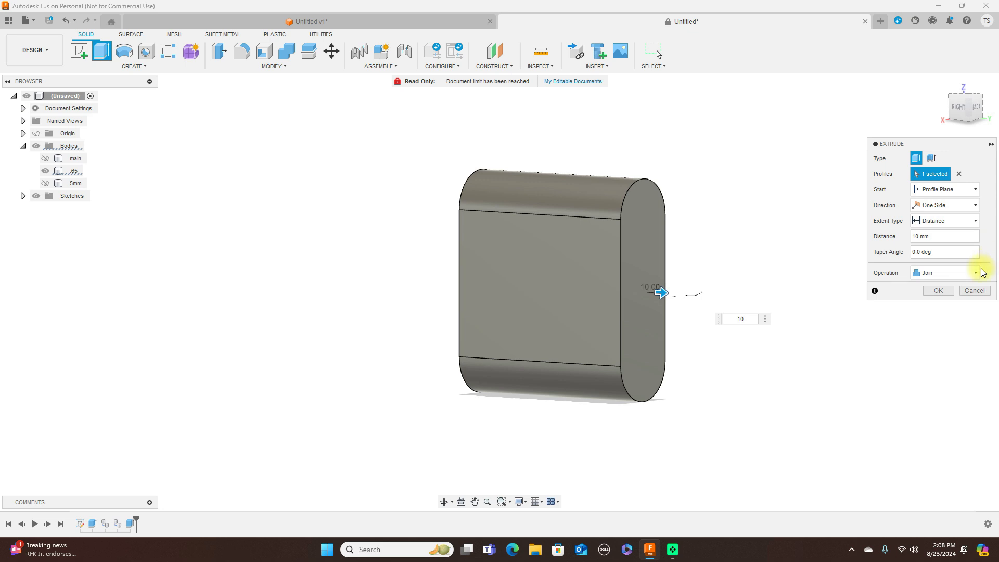
click(938, 291)
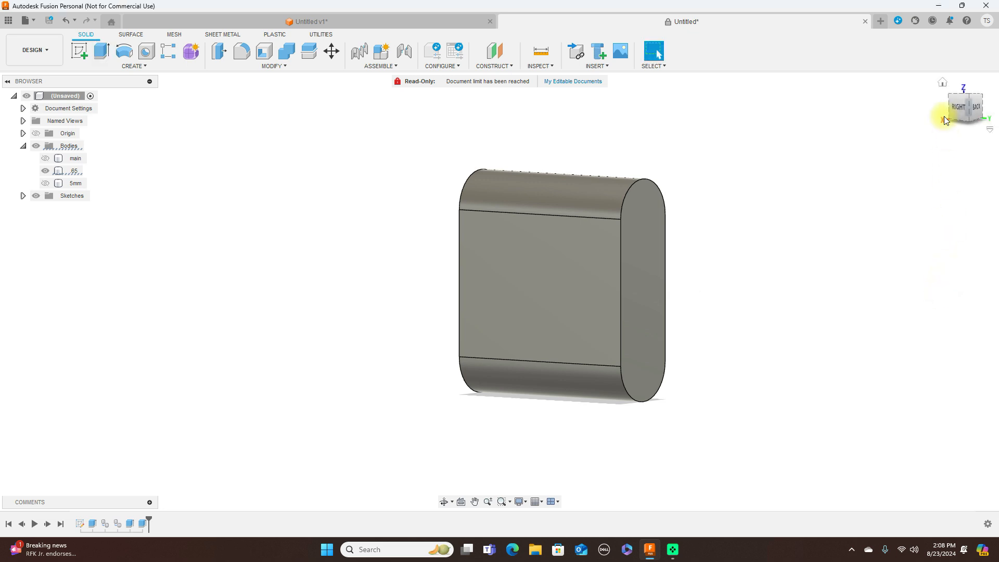
Offset all six faces of the .65 body inward with a distance of -0.65 mm
click(956, 109)
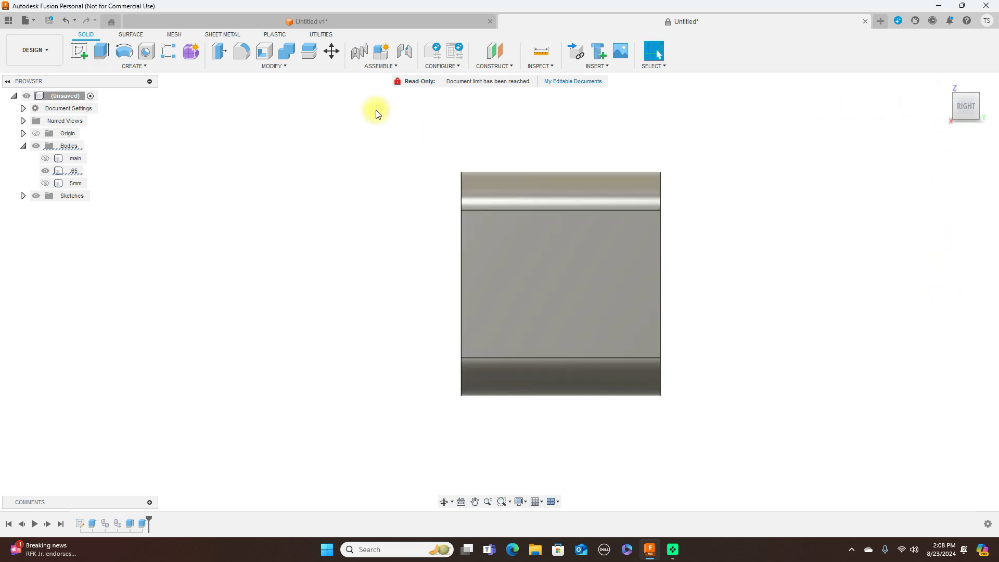
click(276, 66)
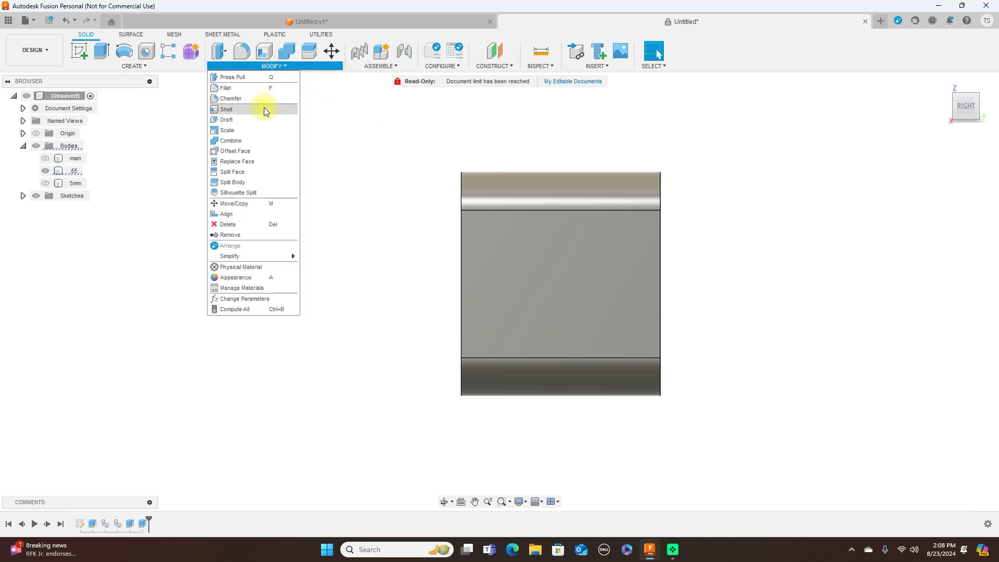
click(252, 150)
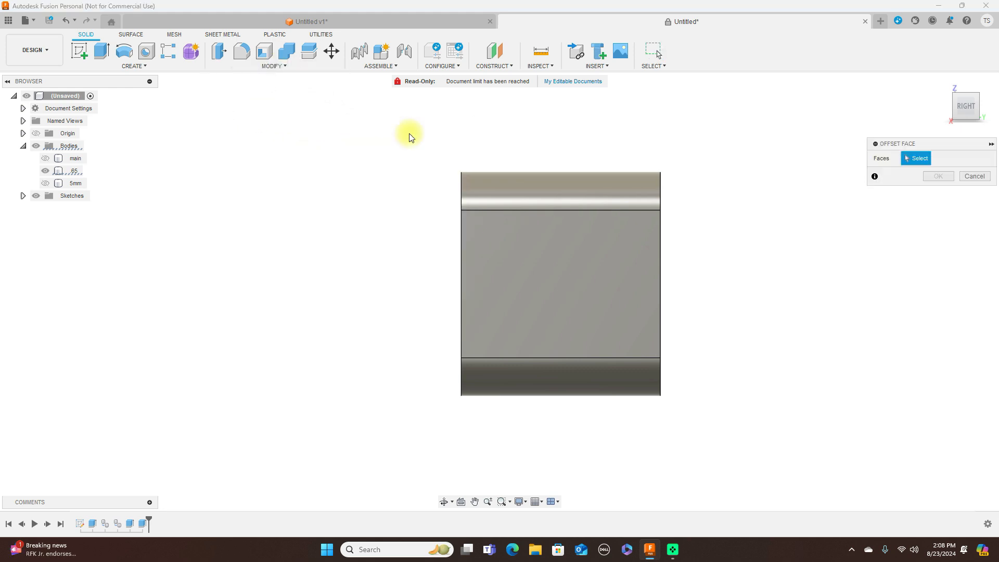
drag(428, 123, 720, 433)
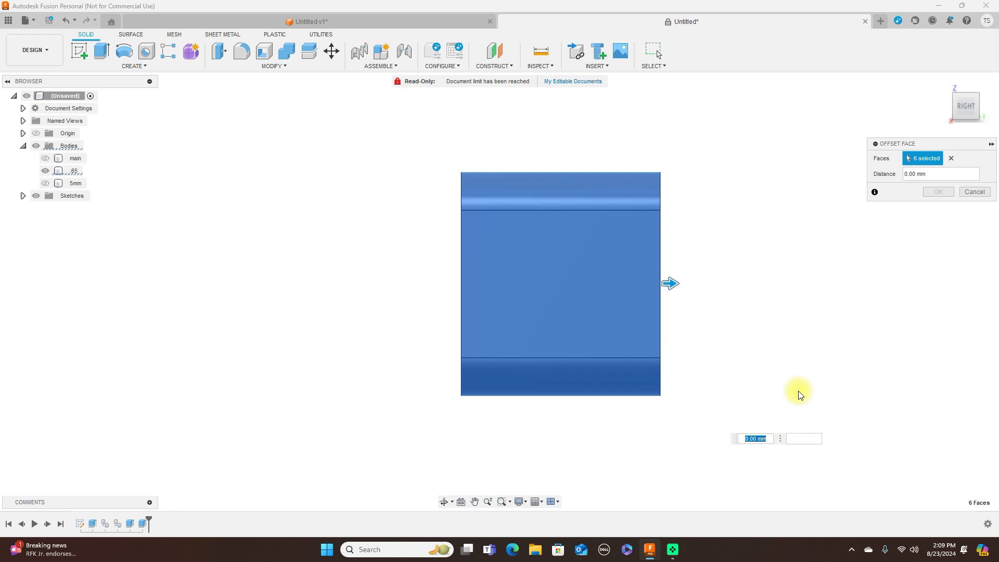
text(-.65)
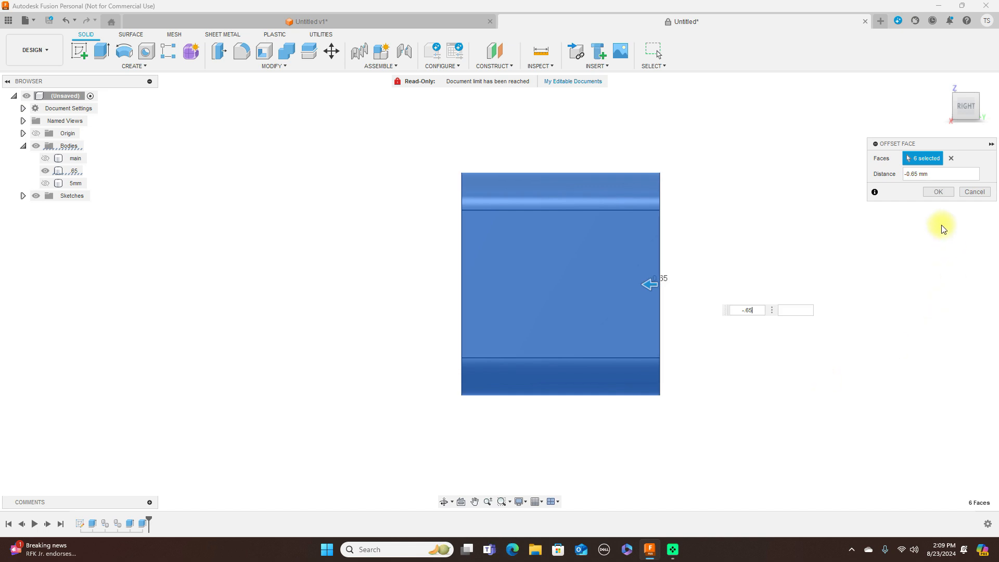
click(939, 192)
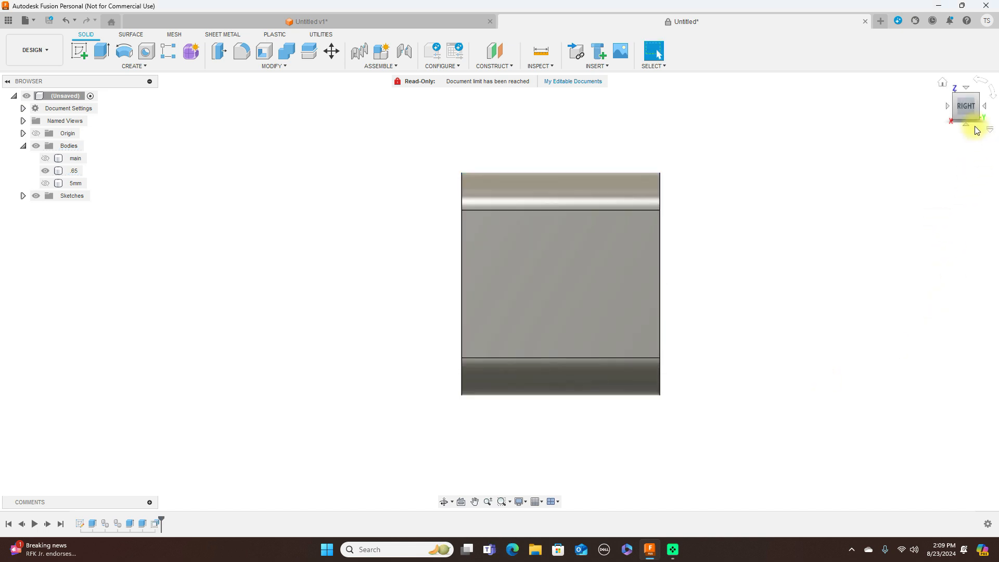
Toggle the display of the 5mm body to compare its extents with the .65 body
click(46, 183)
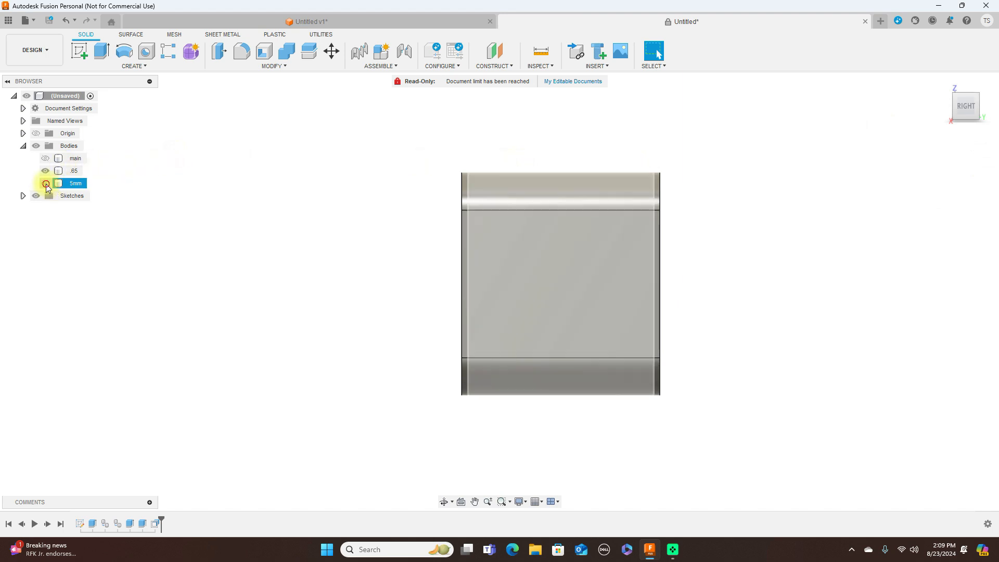
click(46, 183)
click(45, 184)
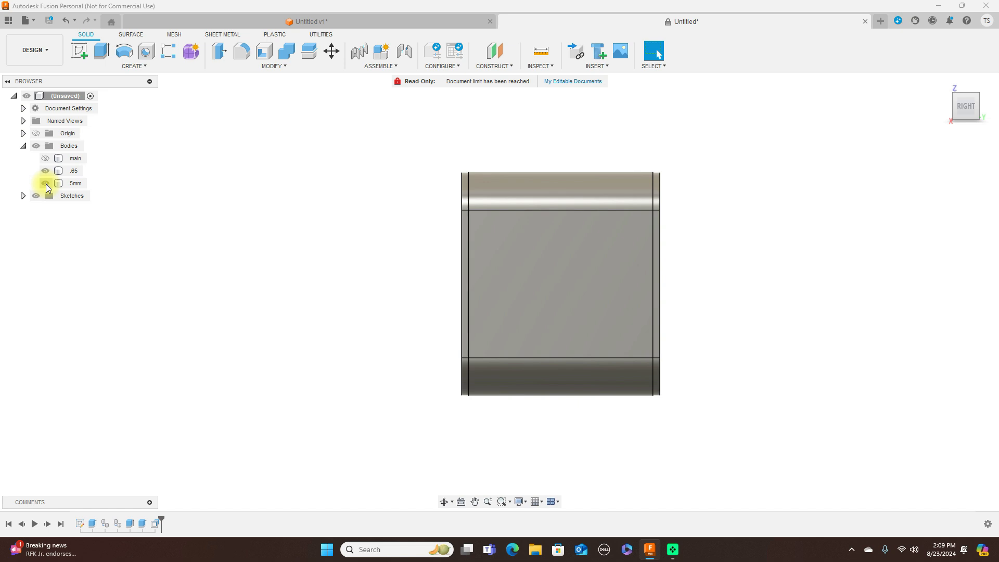
click(45, 183)
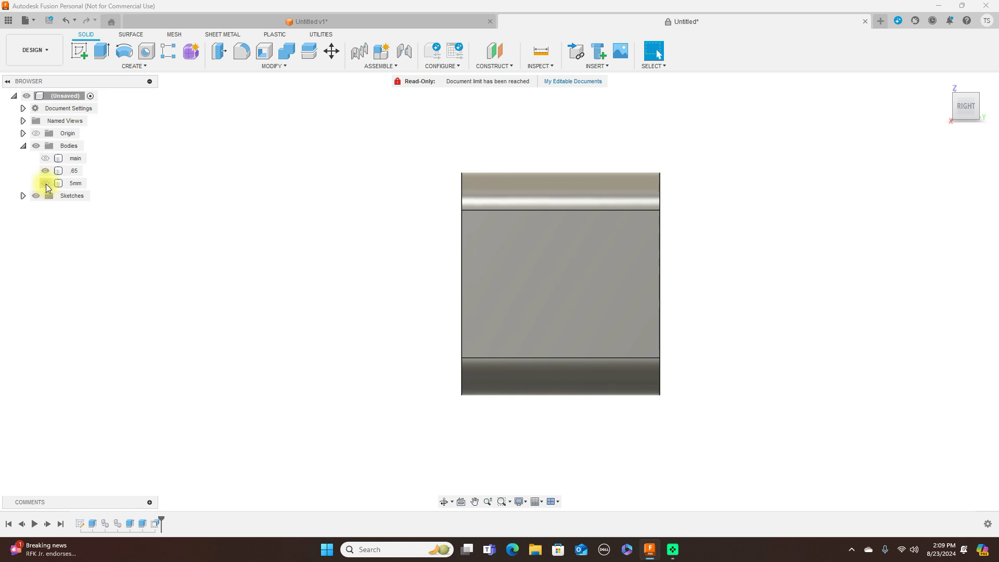
click(46, 184)
click(46, 184)
Show the main body together with the .65 body, keeping the 5mm body hidden
click(47, 159)
click(46, 159)
click(47, 159)
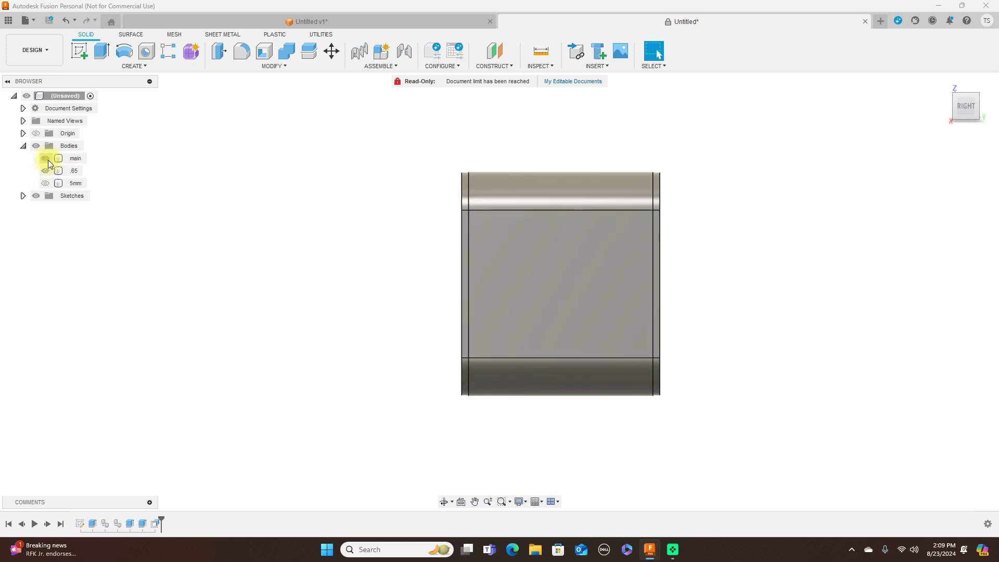
click(46, 159)
click(46, 158)
Use Combine to cut the .65 body out of the main body, keeping the tool body, and hide the .65 body
click(960, 109)
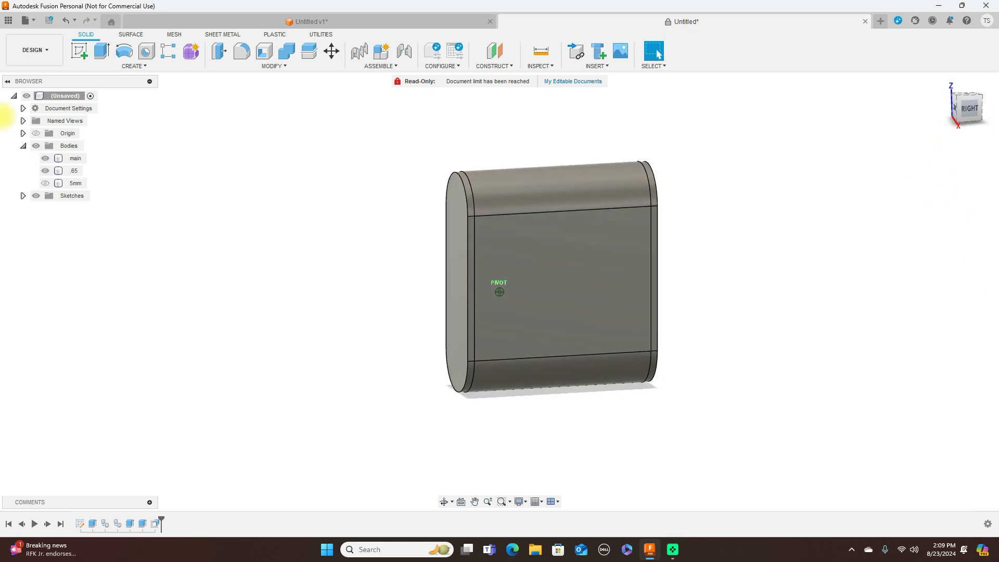
click(960, 109)
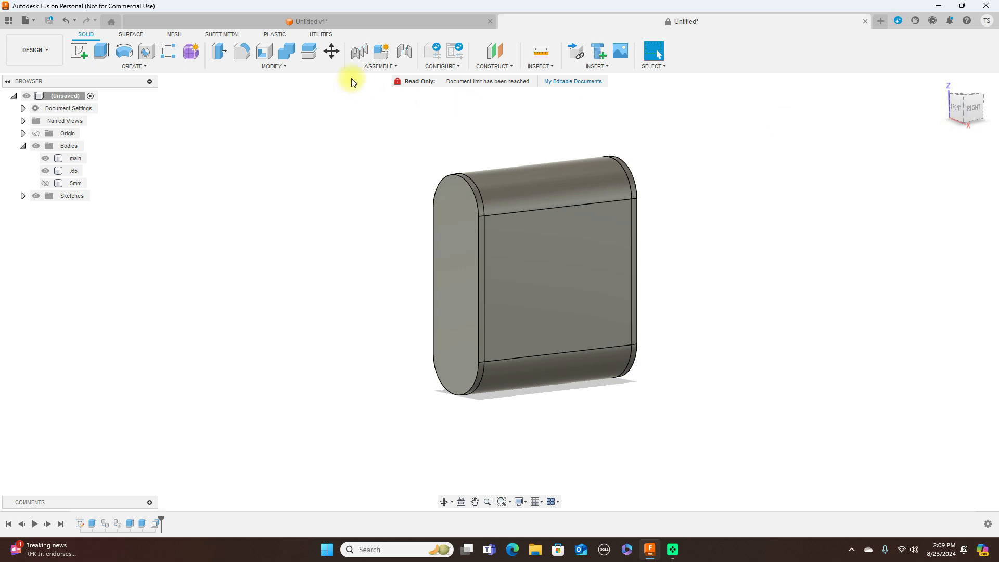
click(285, 52)
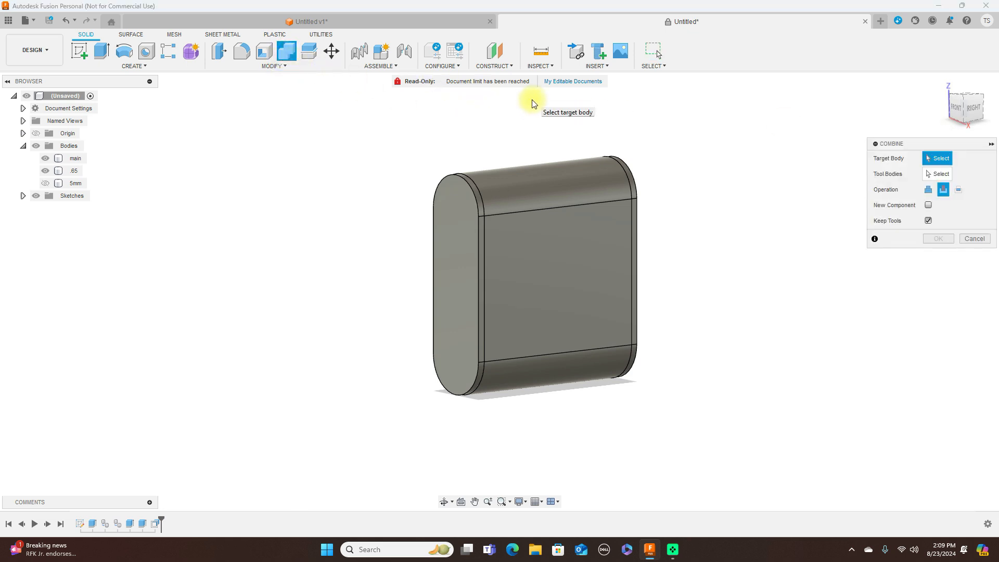
click(557, 182)
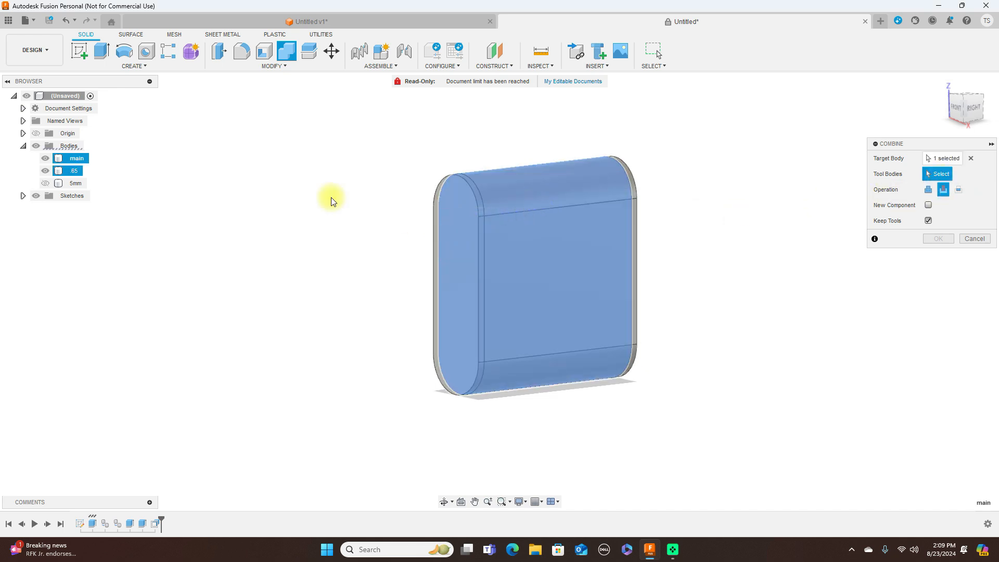
click(71, 172)
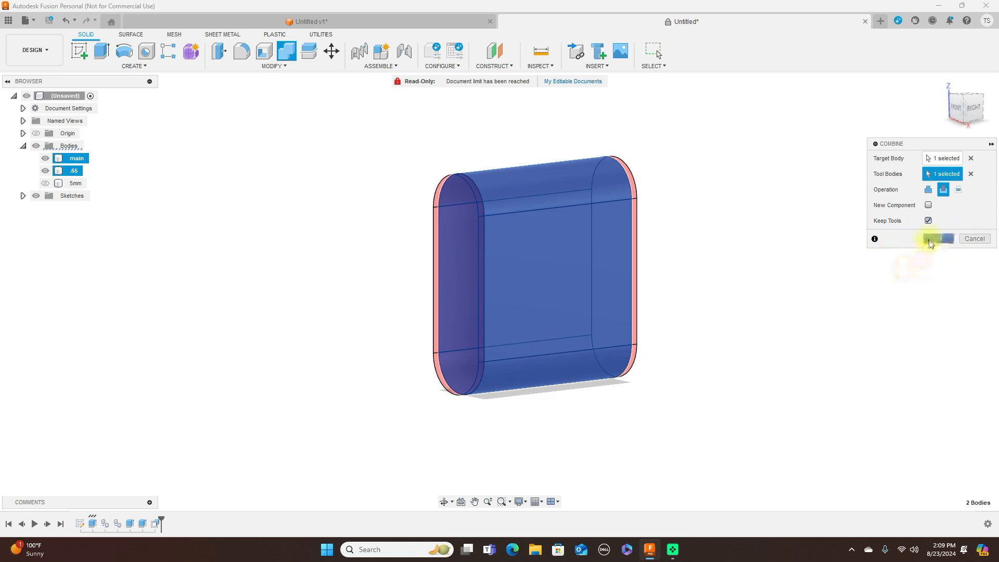
click(933, 238)
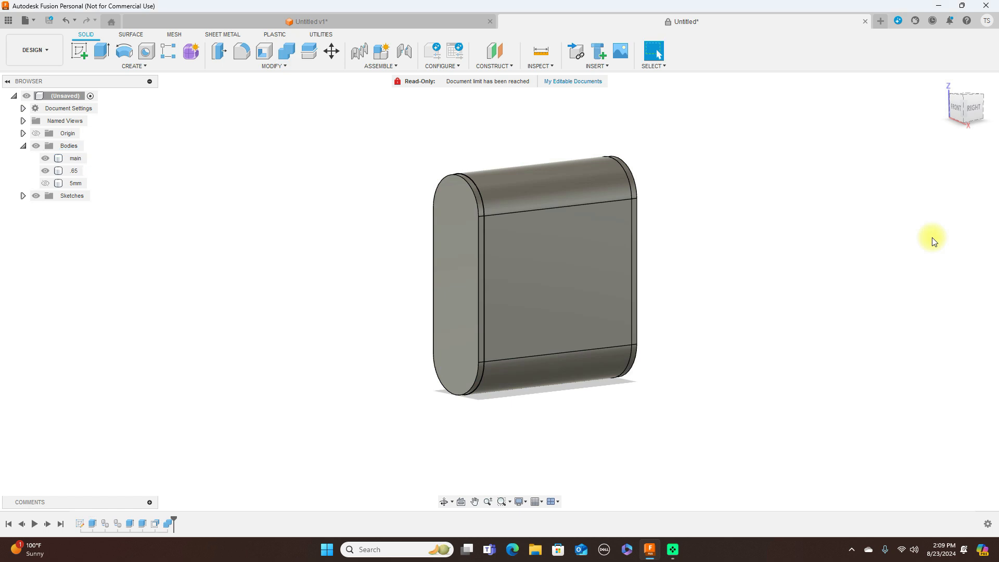
click(46, 170)
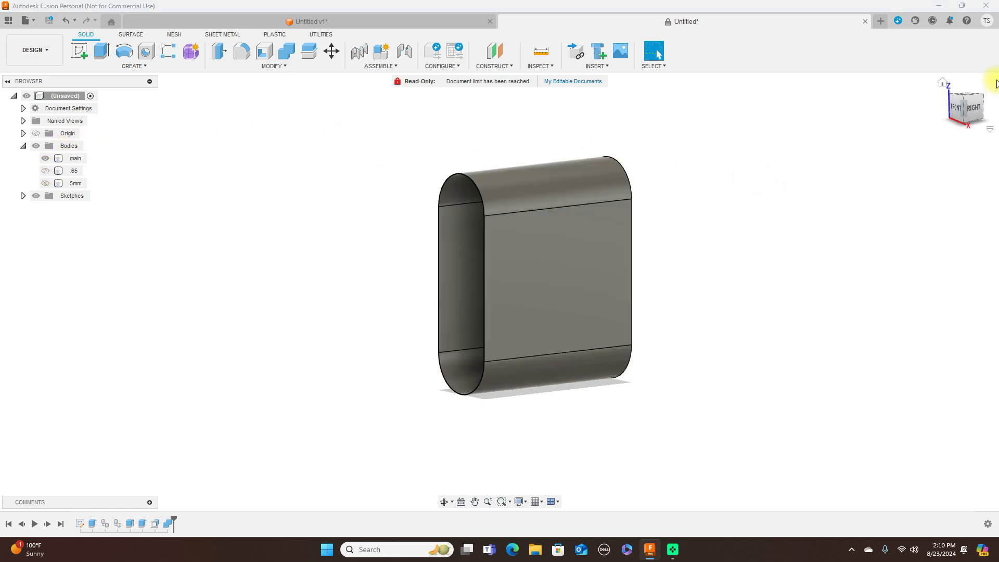
mouse_move(984, 111)
mouse_down()
mouse_move(51, 107)
mouse_move(996, 109)
mouse_move(937, 104)
mouse_up()
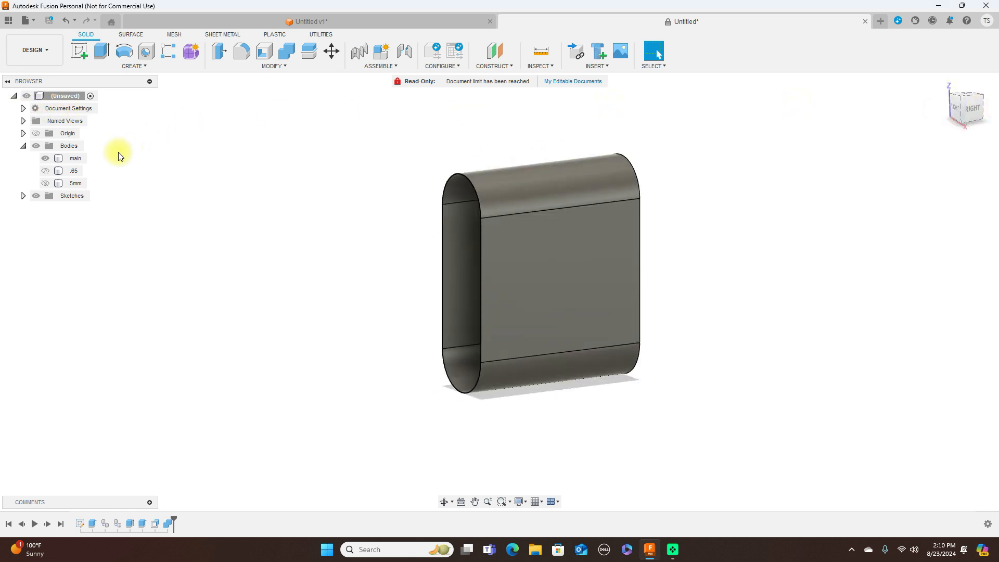
Hide the main and .65 bodies and show only the 5mm body
click(48, 158)
click(48, 158)
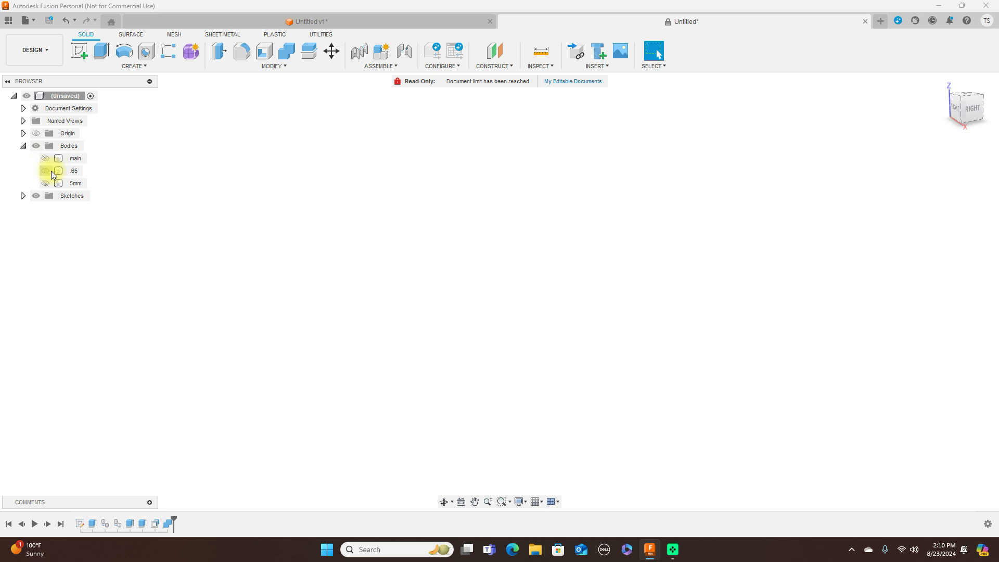
click(46, 171)
click(47, 184)
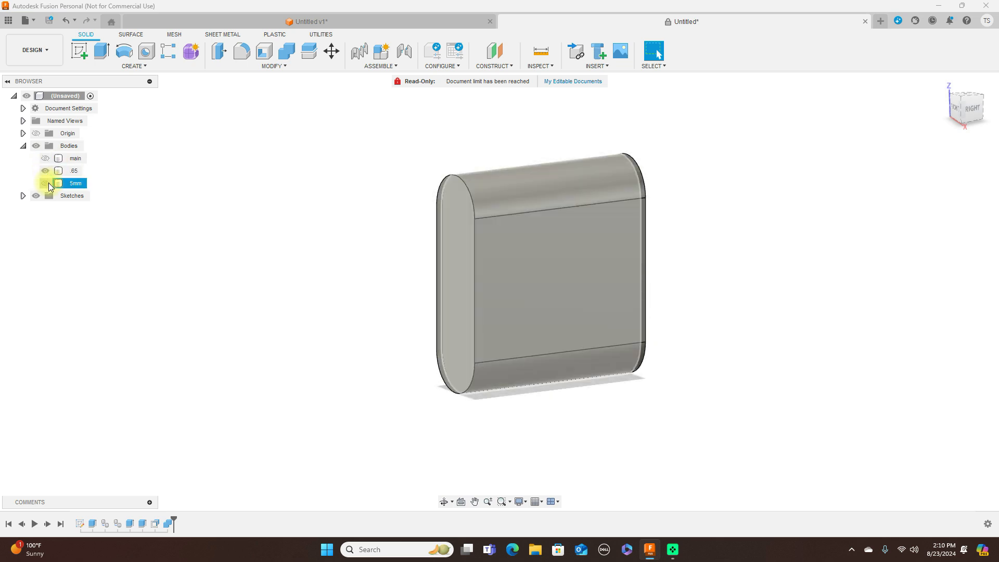
click(49, 182)
click(48, 183)
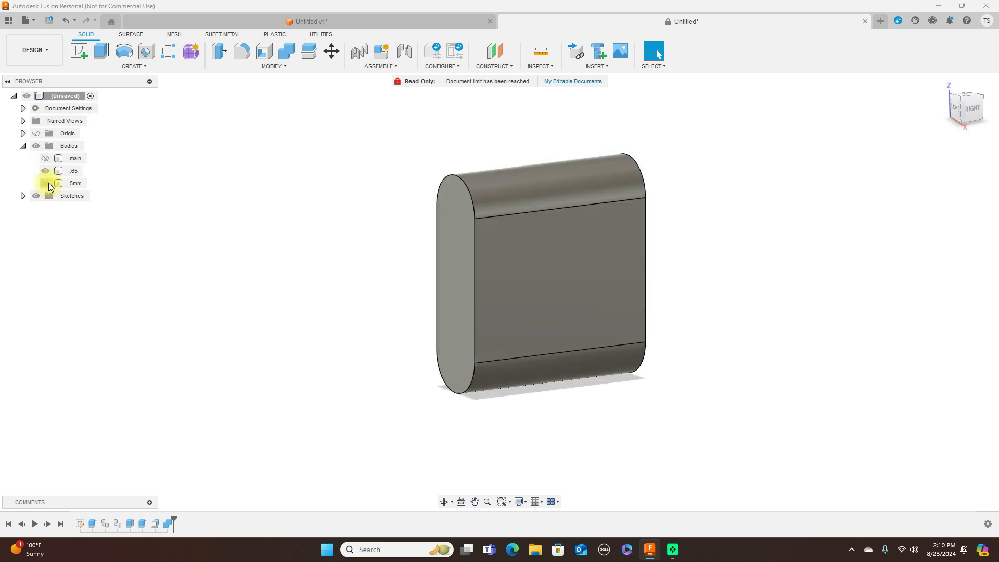
click(47, 175)
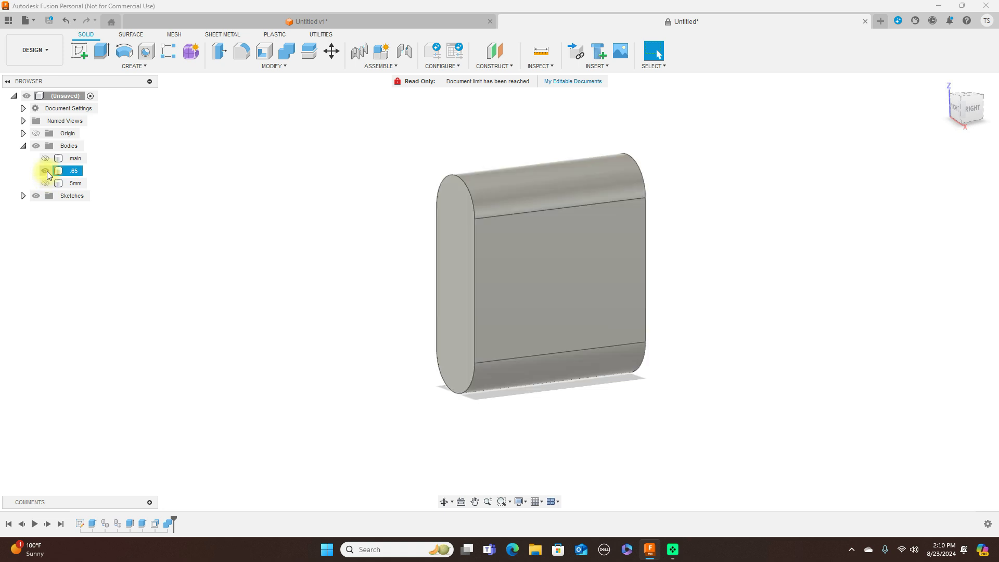
click(46, 170)
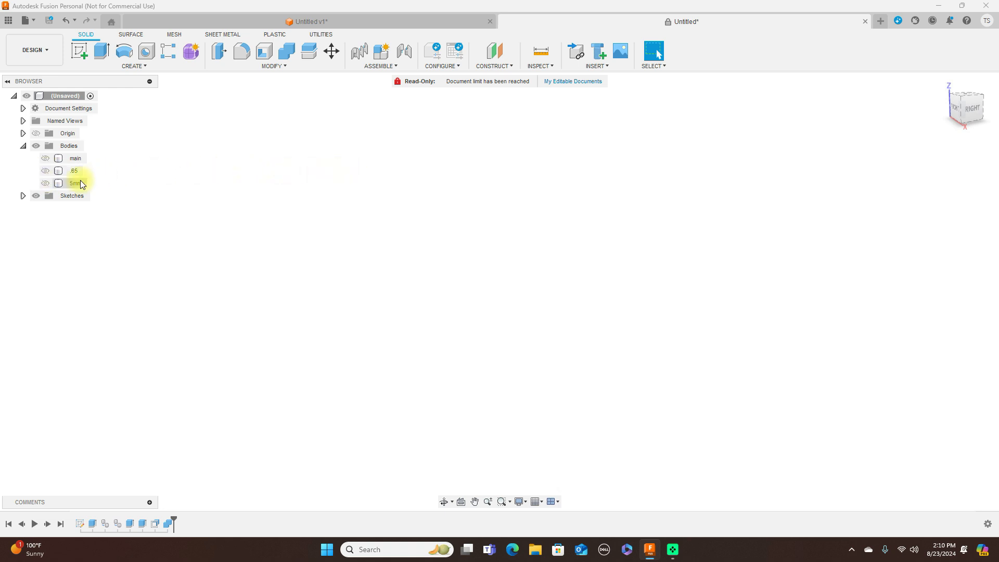
click(45, 183)
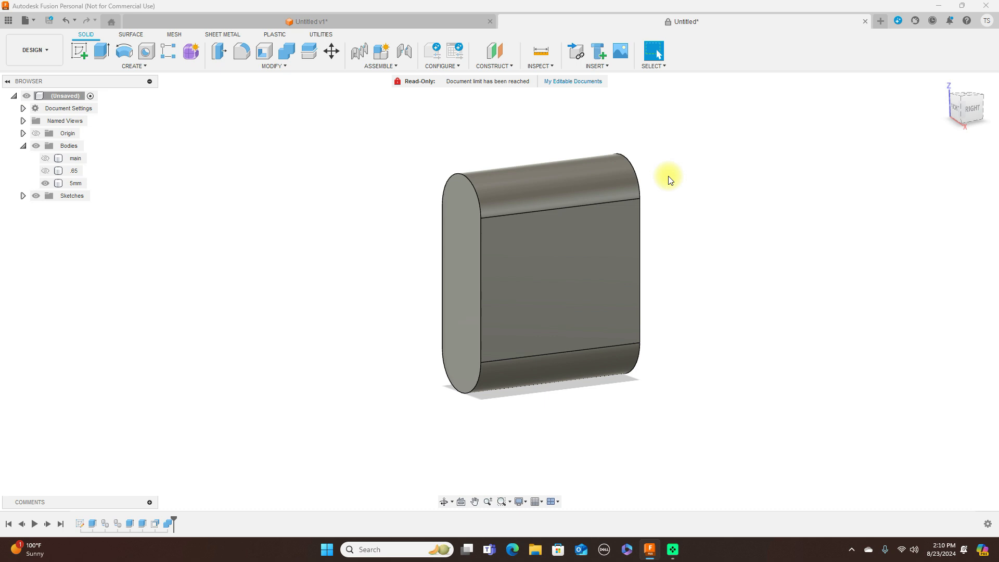
Extrude the front end face of the 5mm body outward by 25 mm, joining it to the body
key(e)
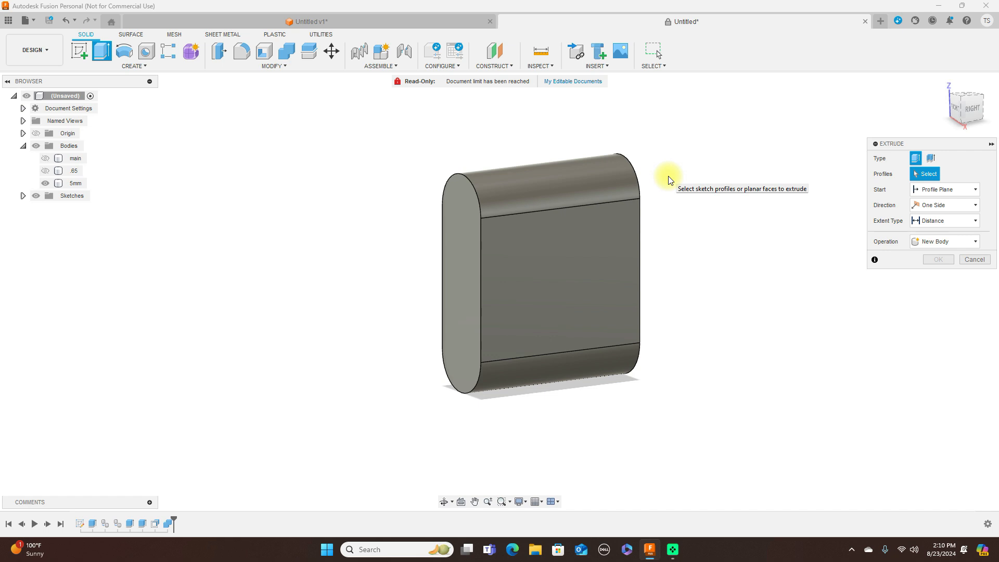
click(466, 270)
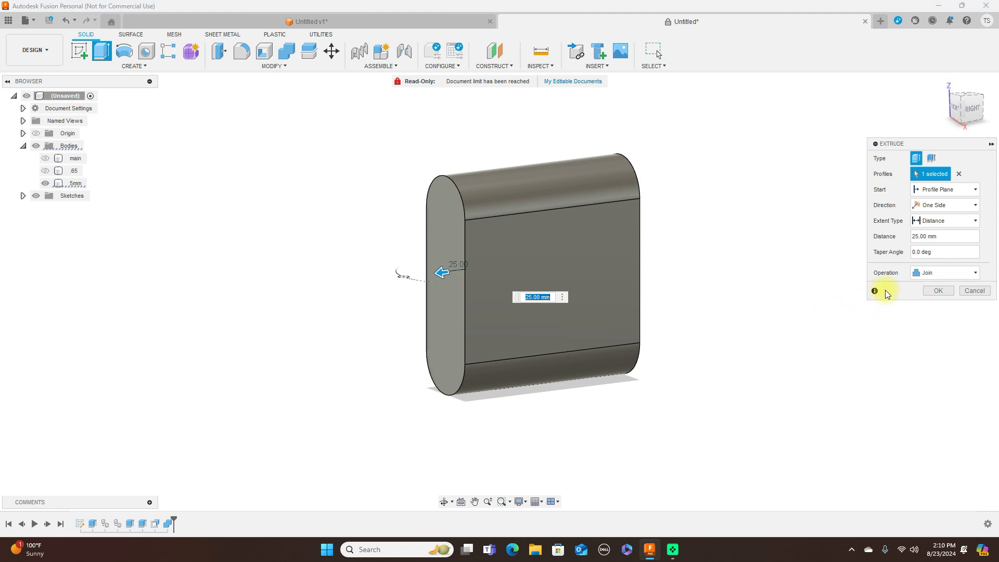
click(936, 291)
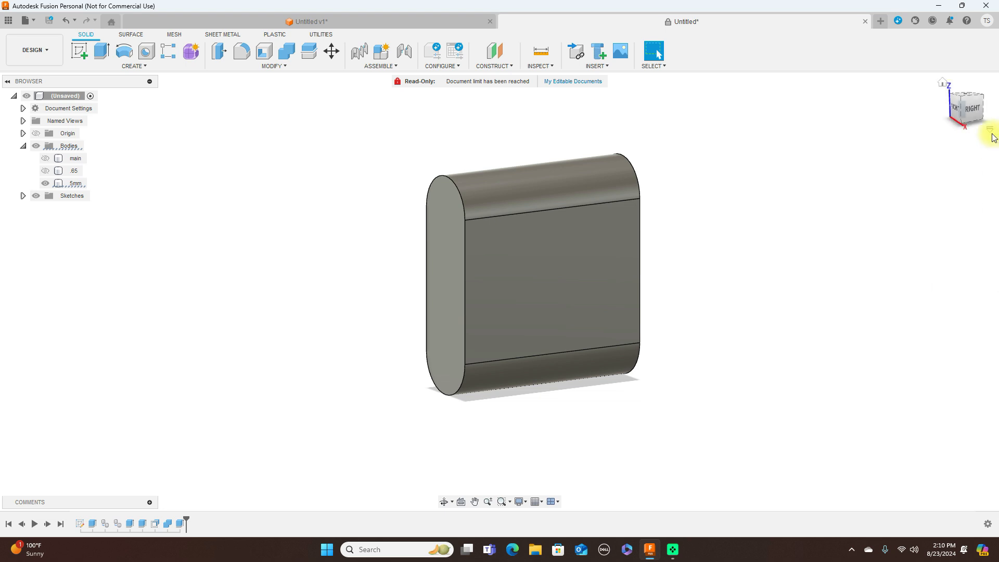
Extrude the opposite end face of the 5mm body outward by 25 mm with the Join operation
click(981, 111)
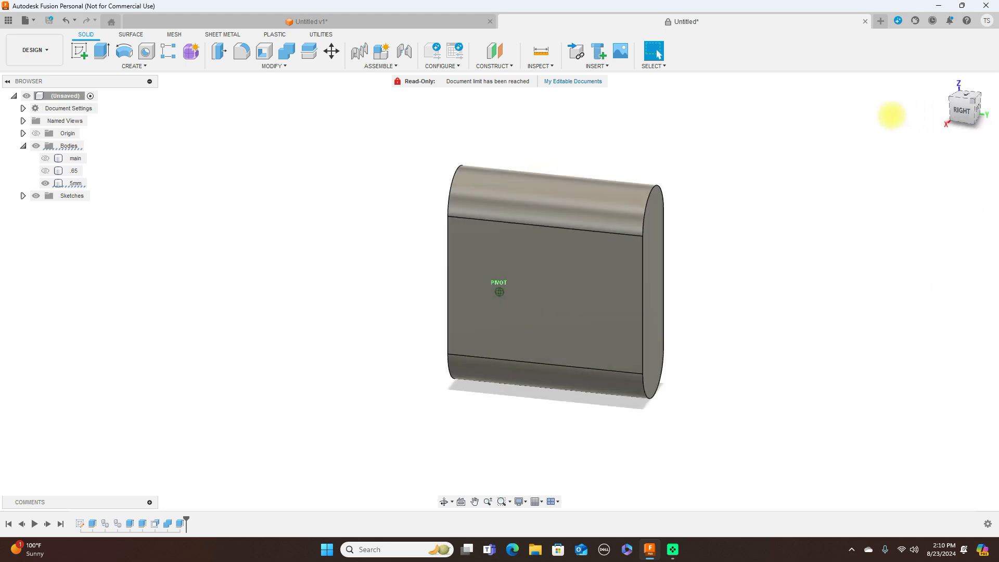
click(660, 288)
click(795, 313)
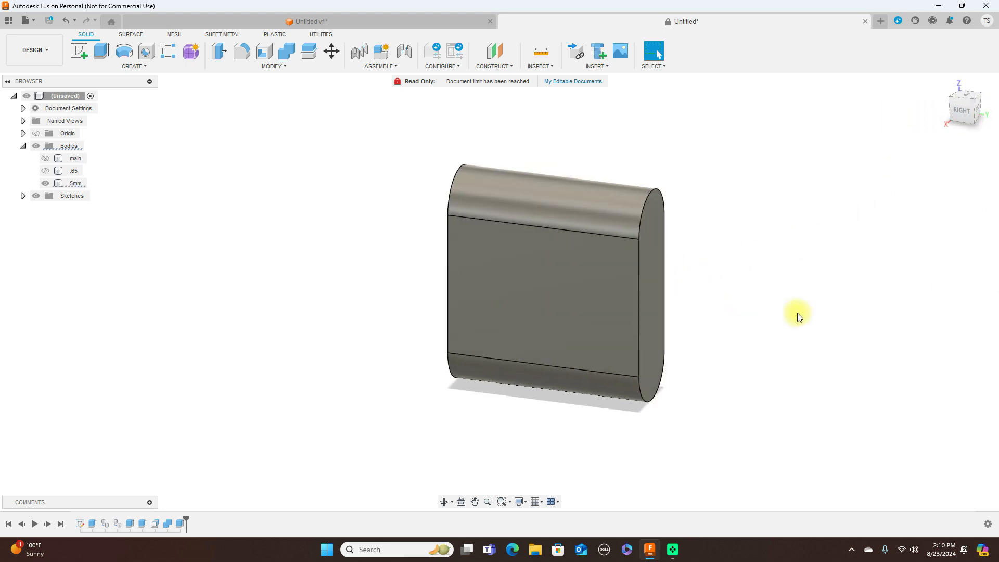
key(e)
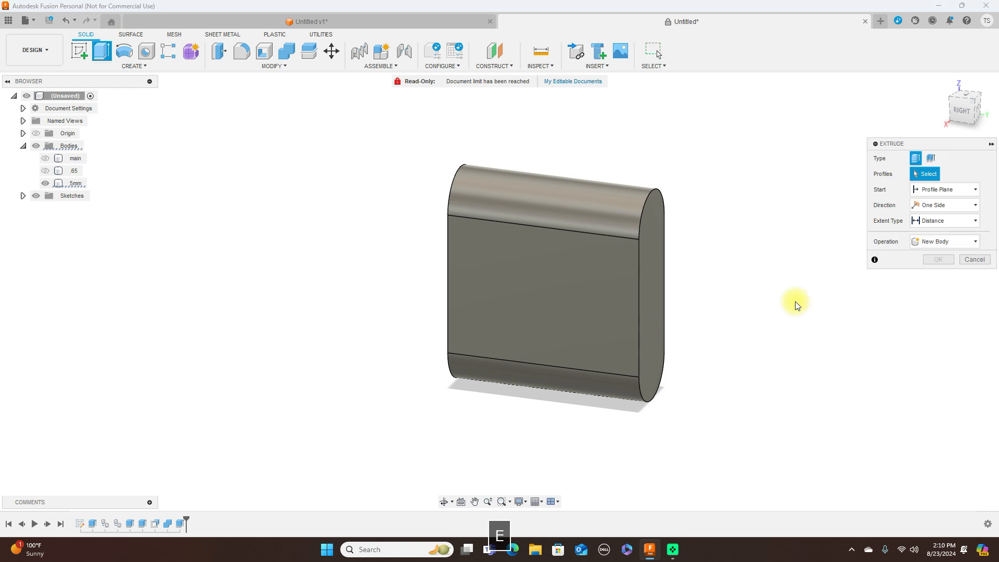
click(652, 291)
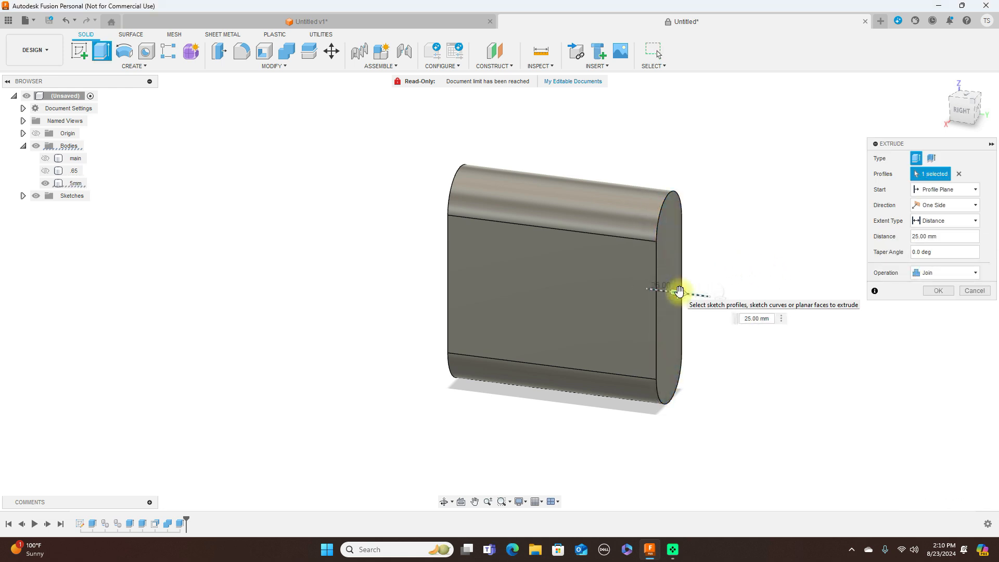
click(945, 295)
Toggle the display of the .65 body to compare its extents with the lengthened 5mm body
click(965, 115)
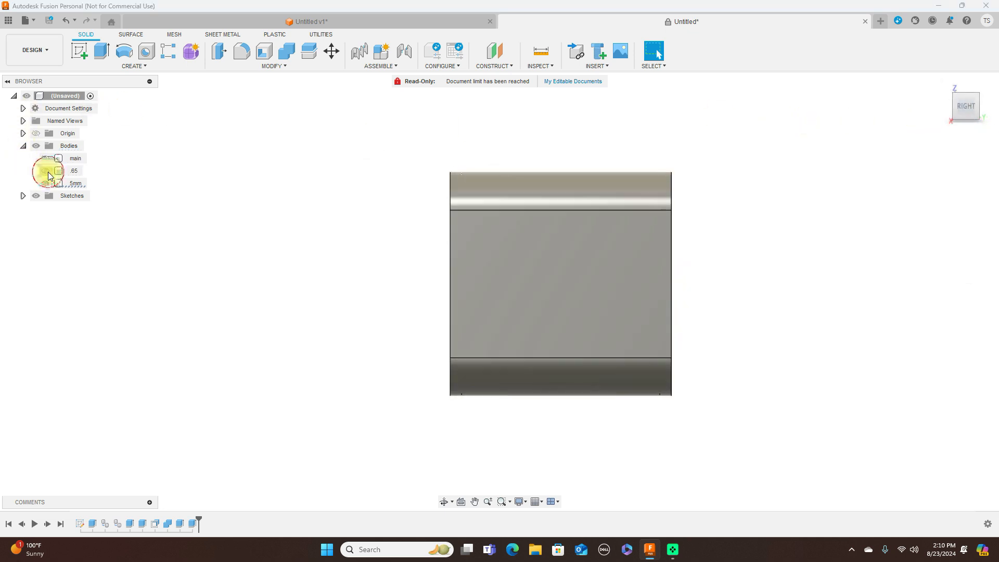
click(47, 172)
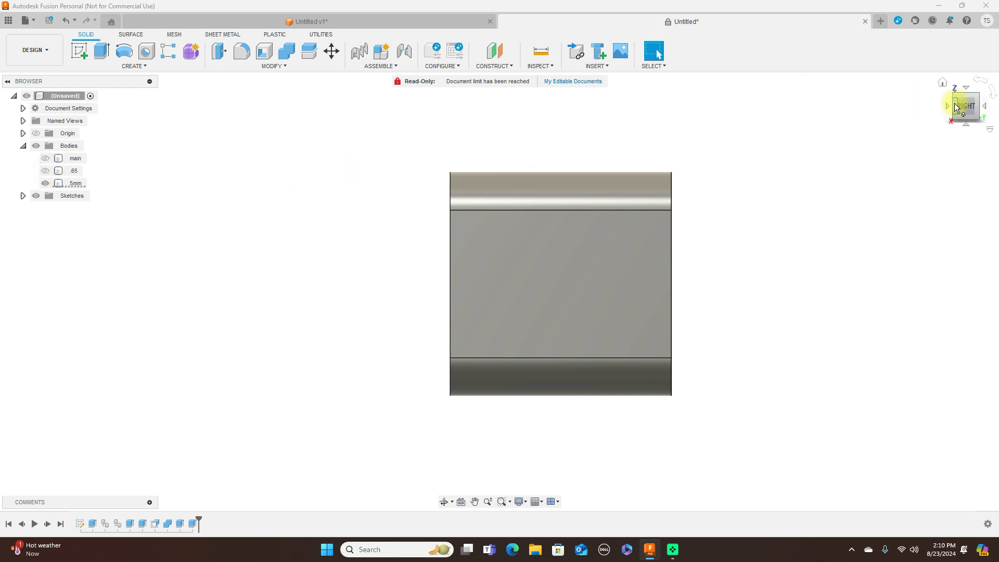
mouse_move(957, 104)
mouse_down()
mouse_move(990, 104)
mouse_move(993, 113)
mouse_move(3, 117)
mouse_up()
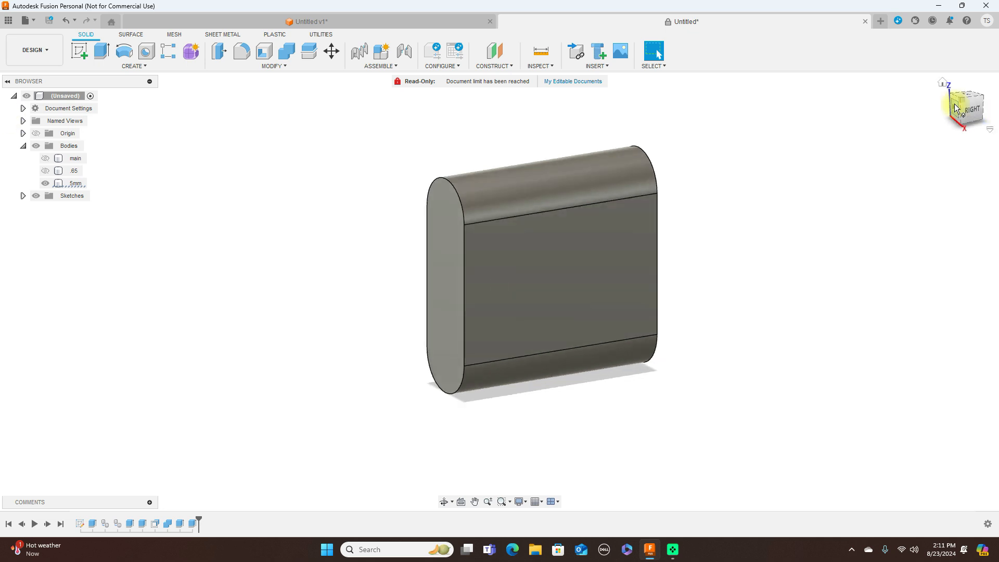
mouse_move(965, 114)
mouse_down()
mouse_move(991, 113)
mouse_move(11, 95)
mouse_move(26, 96)
mouse_up()
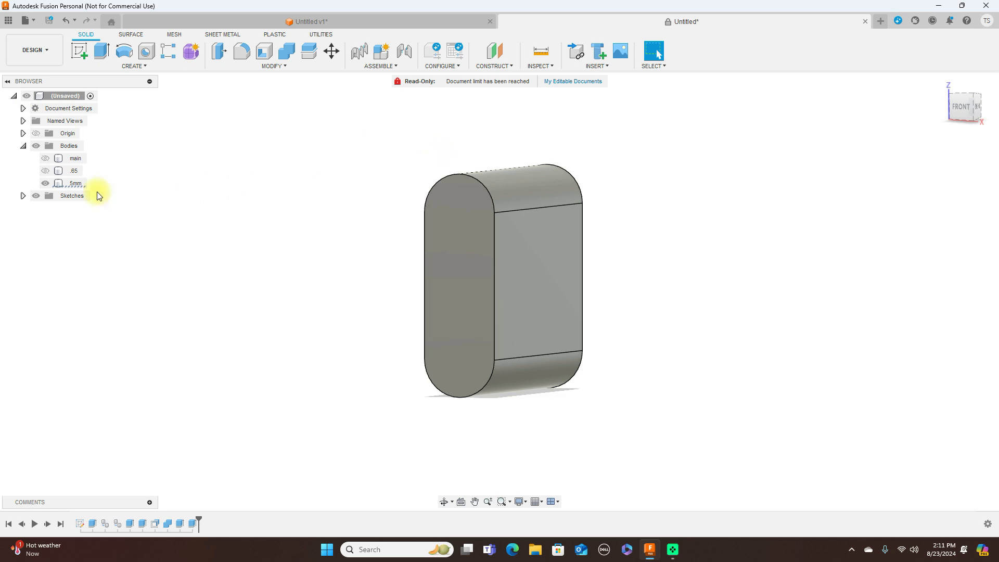
click(49, 172)
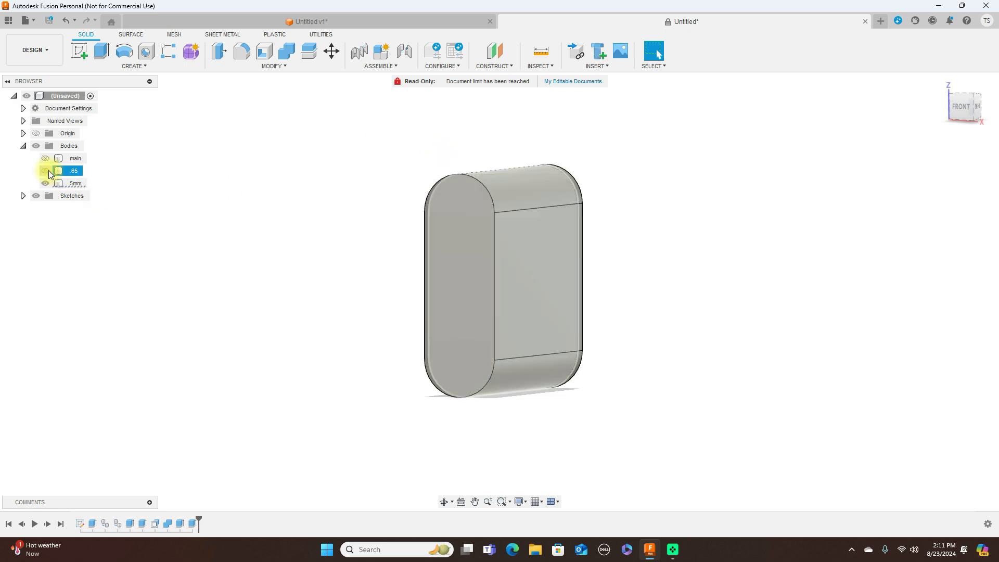
click(46, 170)
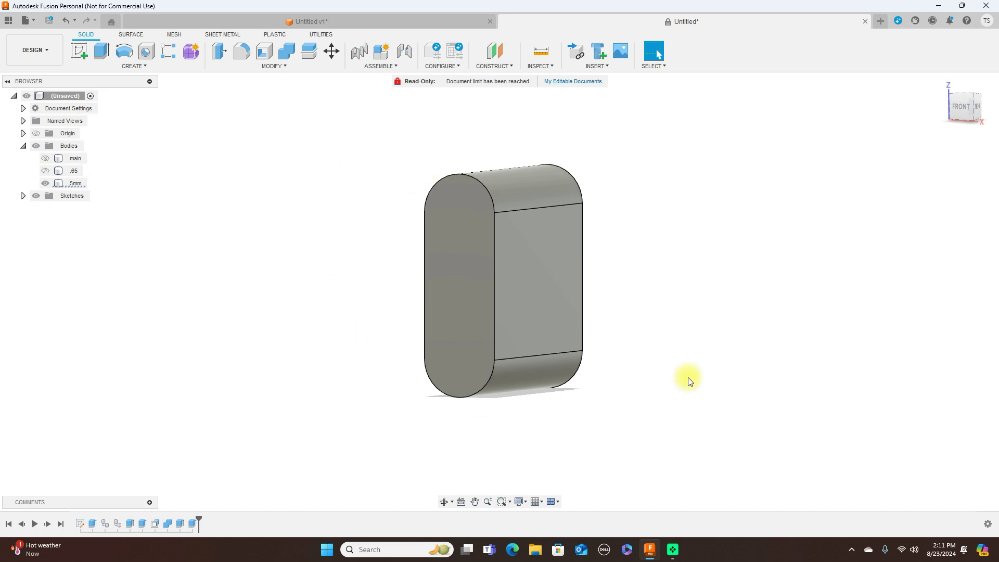
Offset all six faces of the 5mm body by -5 mm with Offset Face
click(974, 112)
click(976, 108)
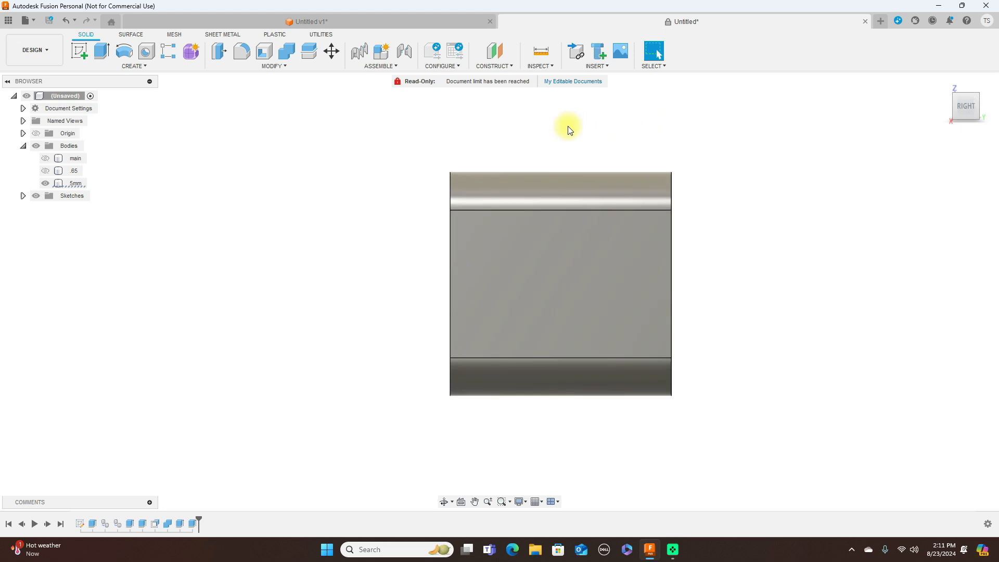
click(285, 68)
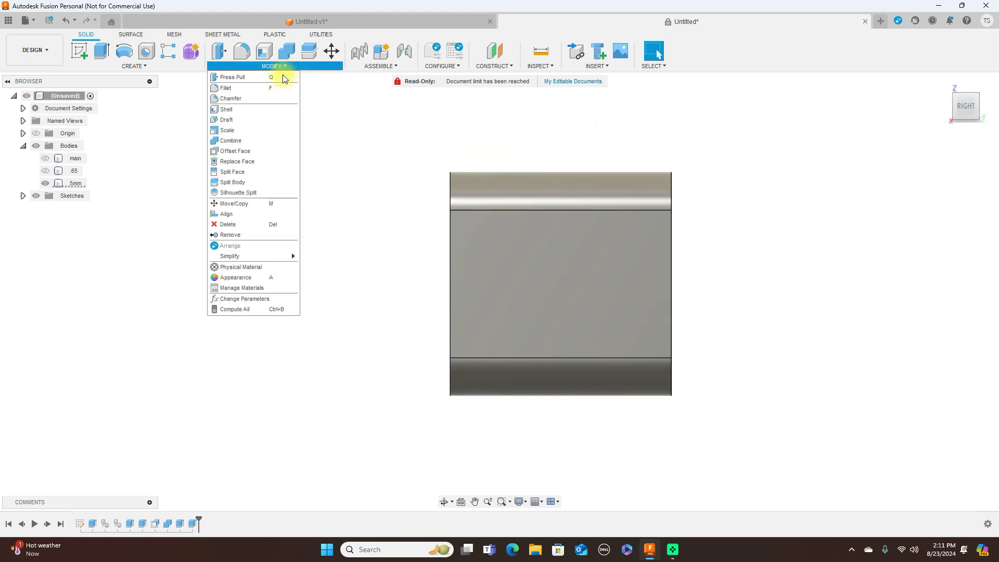
click(260, 152)
drag(422, 140, 712, 438)
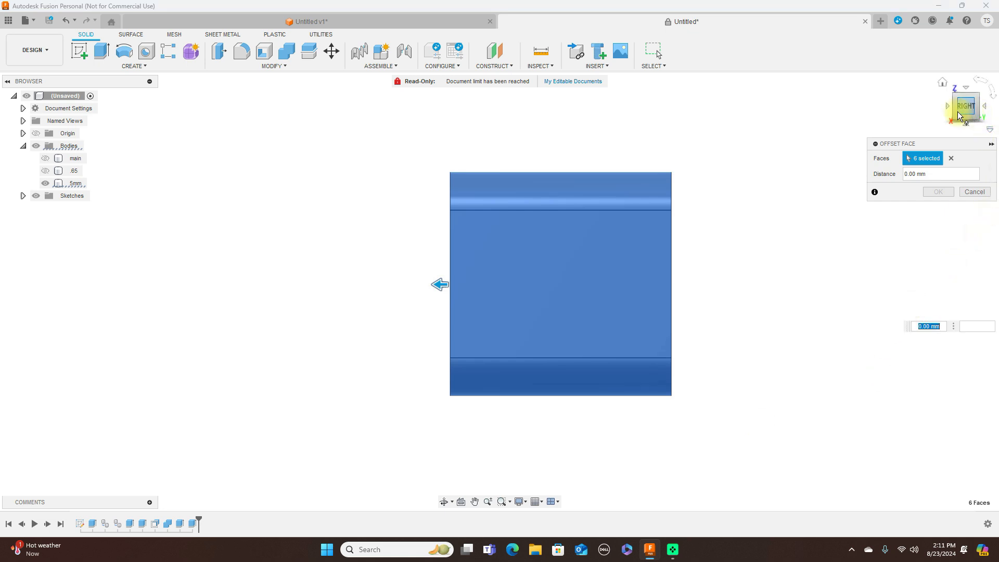
drag(958, 112, 978, 110)
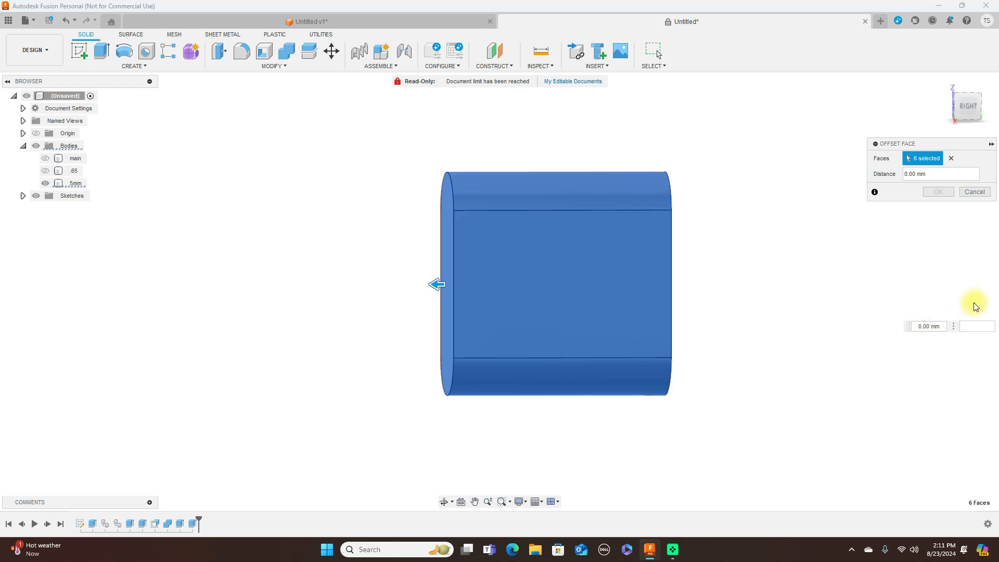
text(-)
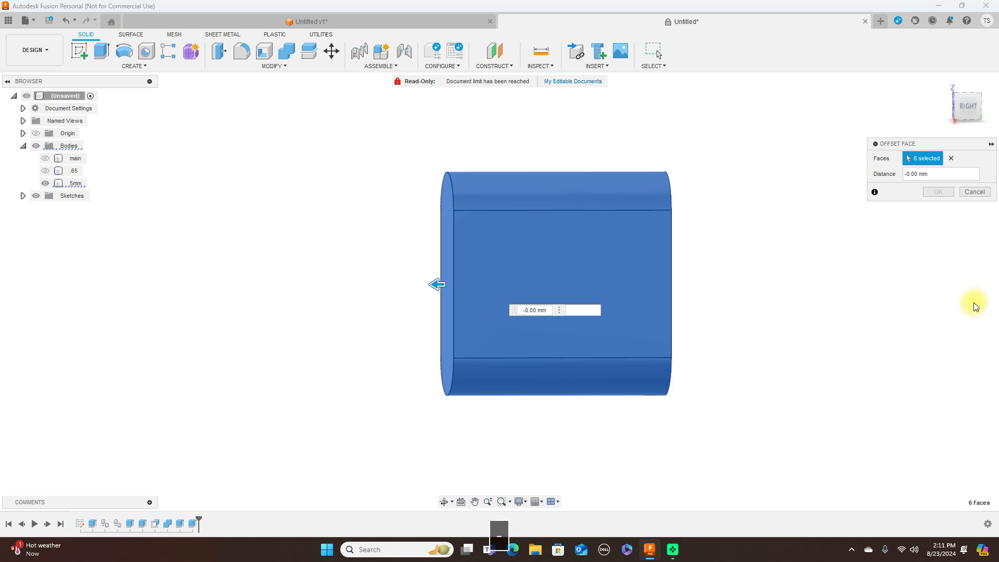
key(Right)
key(BackSpace)
text(5)
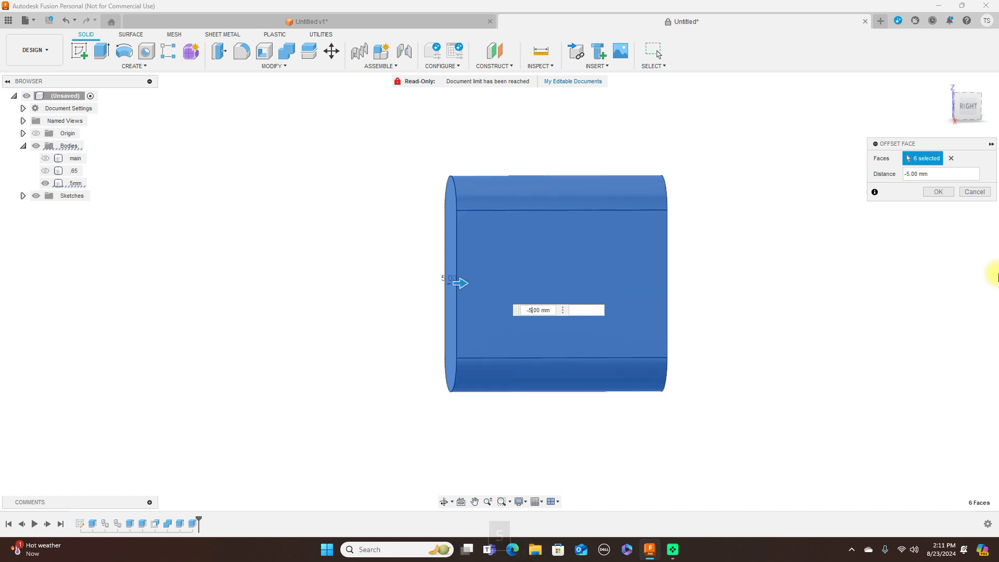
click(940, 192)
Show the .65 body together with the 5mm body and inspect how they overlap from the front and right
click(969, 111)
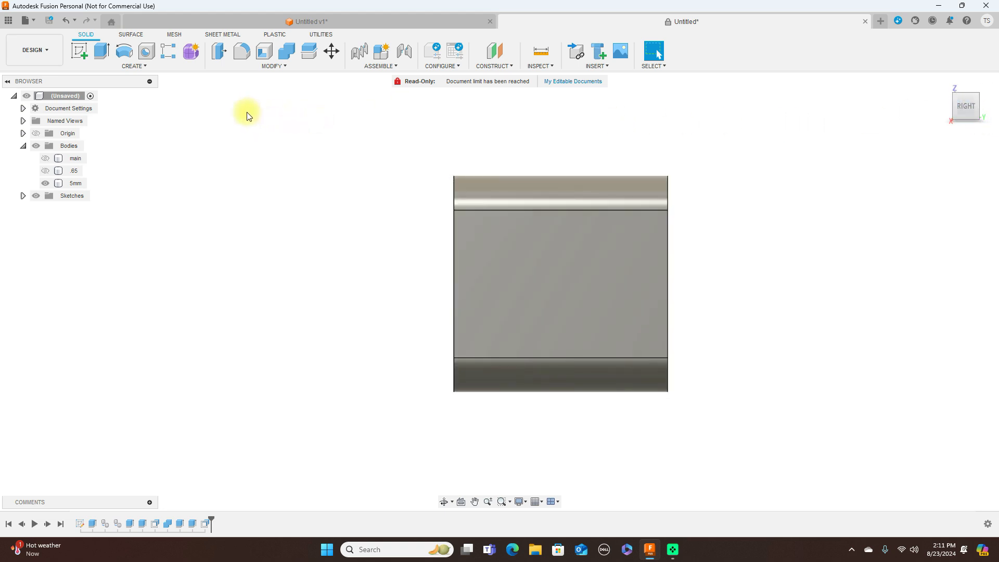
click(47, 172)
click(46, 171)
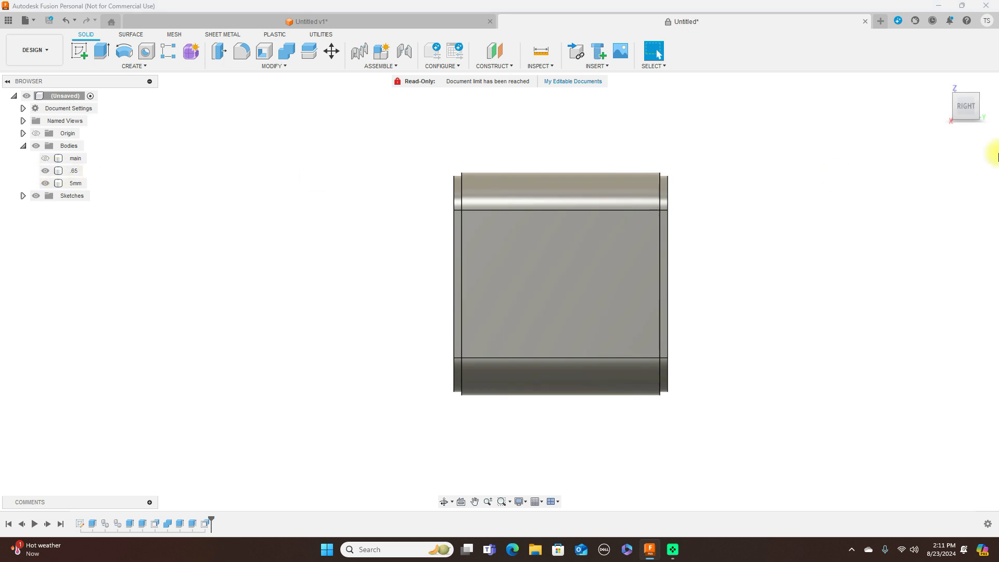
click(956, 107)
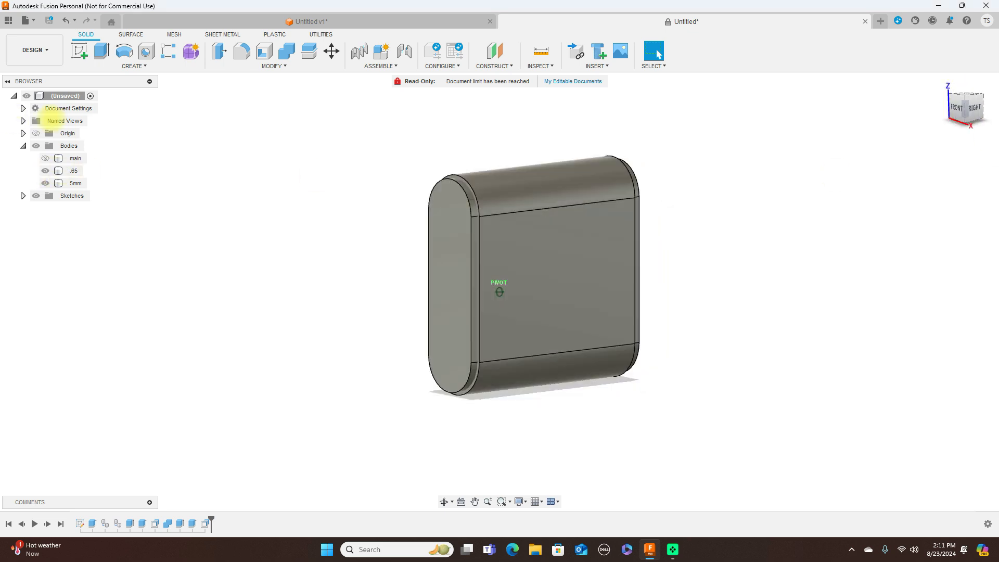
mouse_move(133, 113)
shift+middle_down()
mouse_move(121, 105)
mouse_move(56, 133)
mouse_move(4, 129)
mouse_move(48, 126)
shift+middle_up()
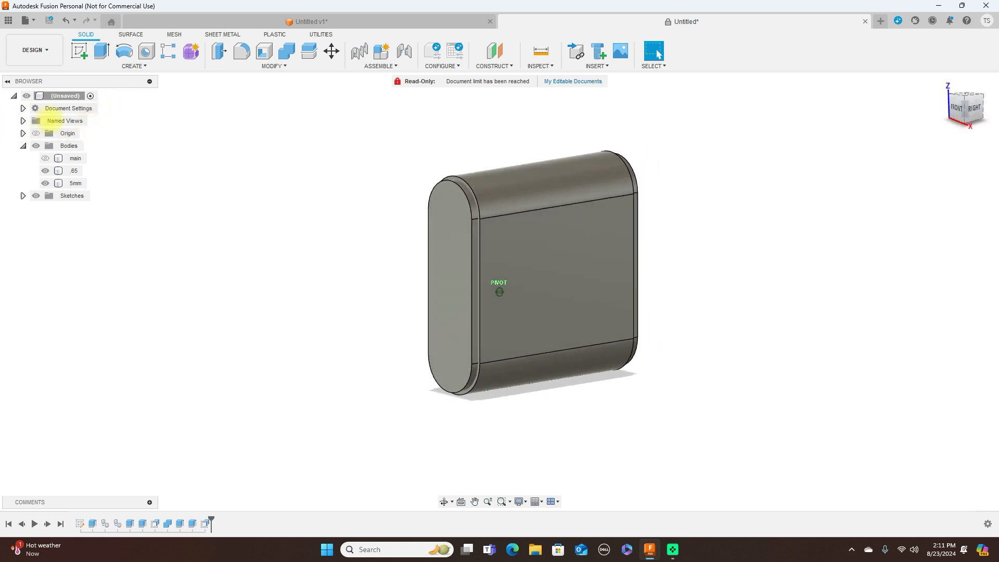
click(955, 106)
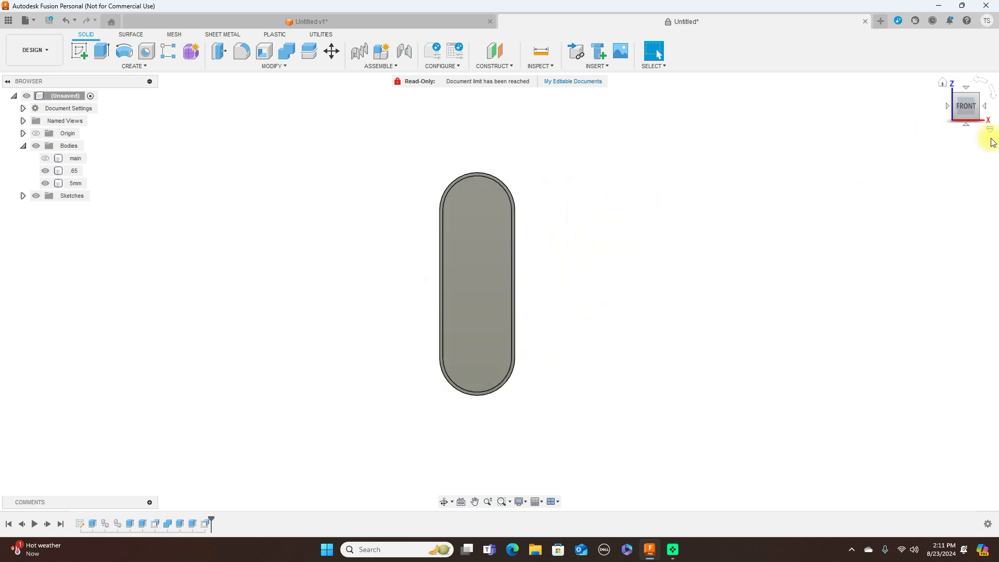
click(986, 111)
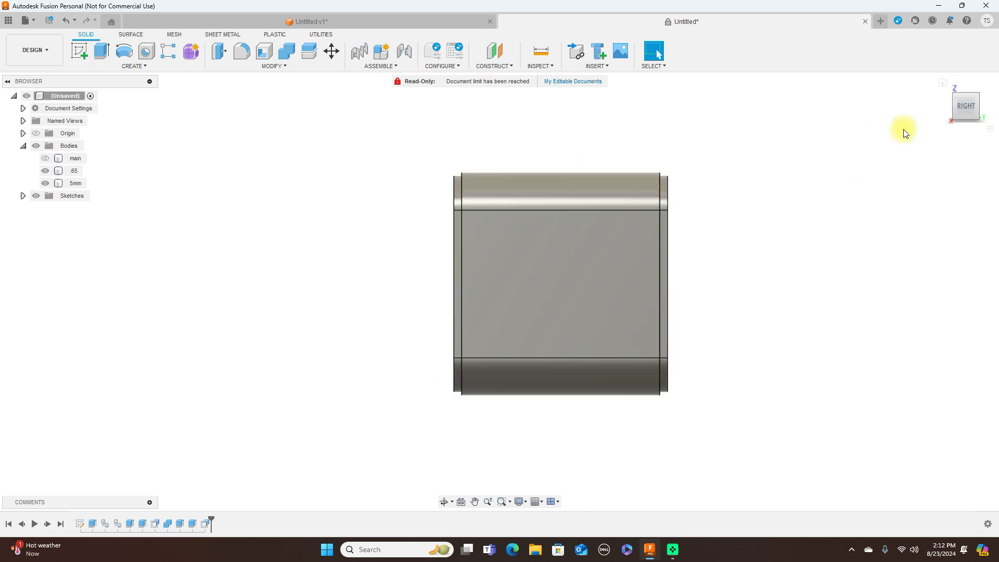
Use Combine to cut the 5mm body out of the .65 body, keeping the tool body
click(290, 59)
mouse_move(960, 107)
mouse_down()
mouse_move(17, 120)
mouse_move(669, 89)
mouse_up()
click(554, 190)
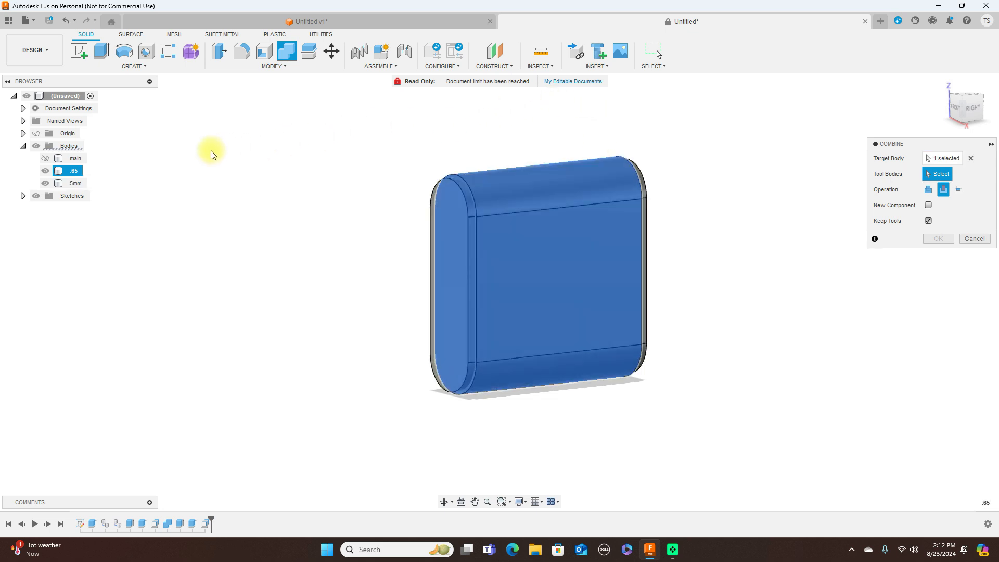
click(73, 185)
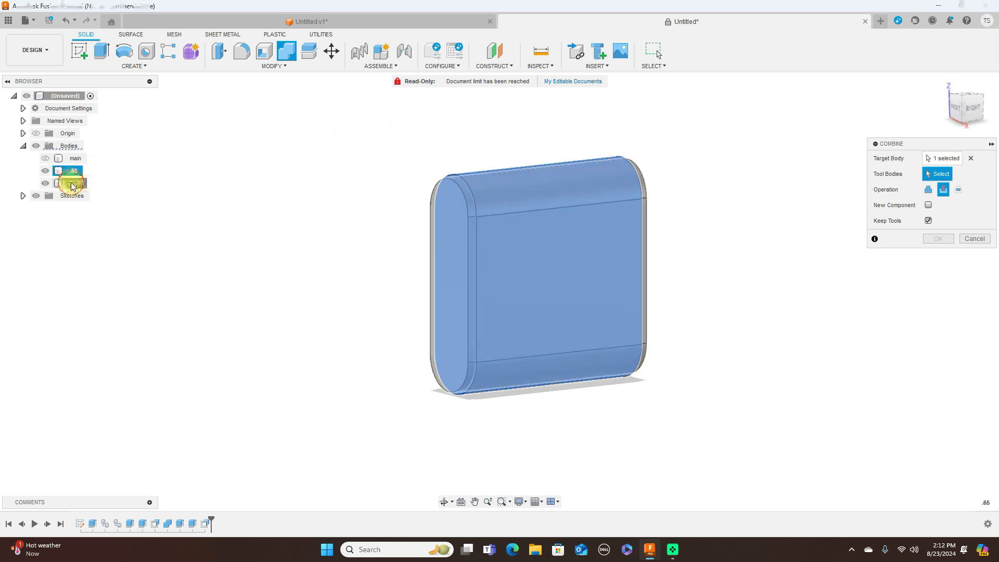
click(928, 221)
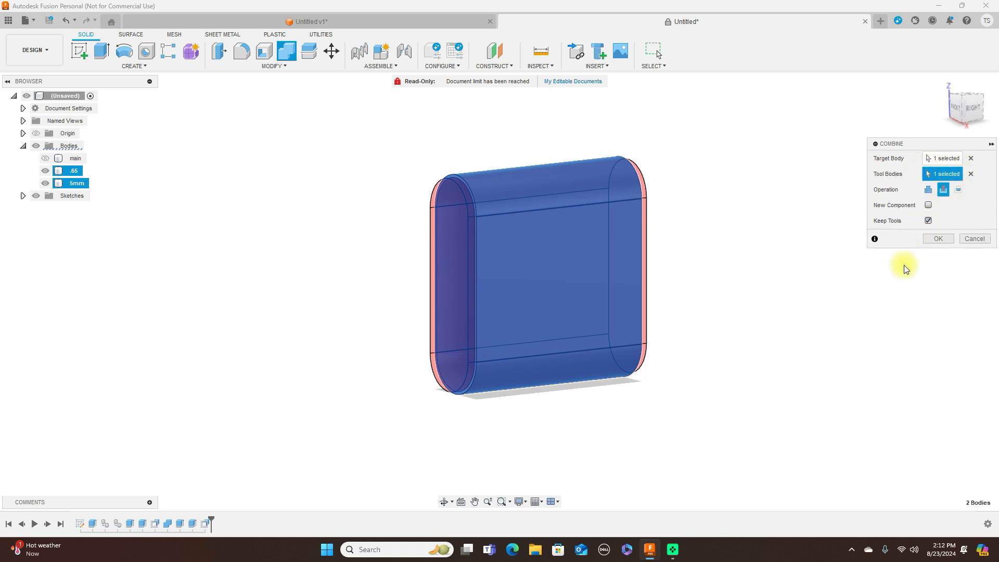
click(937, 238)
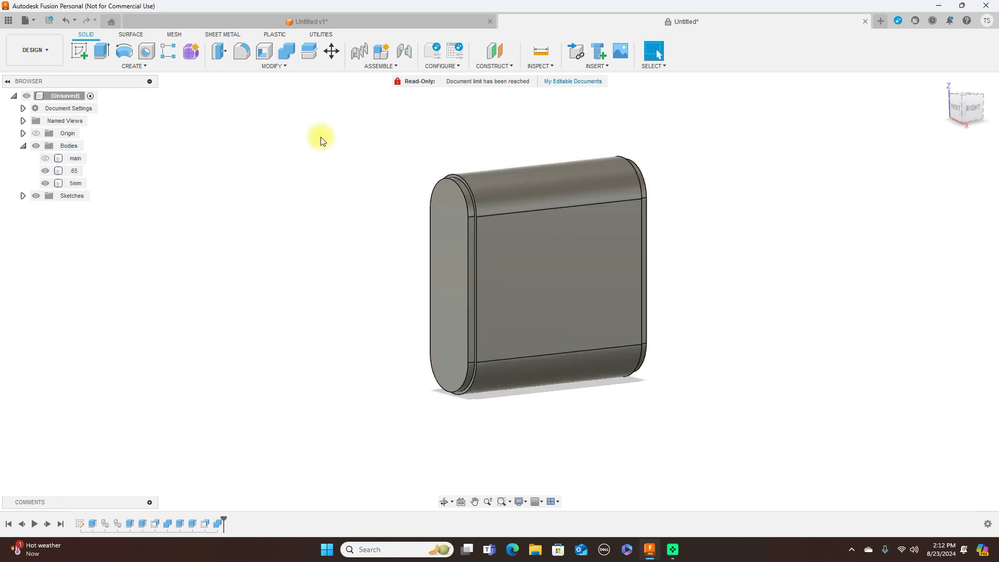
Hide the 5mm body and inspect the hollowed .65 body
click(48, 184)
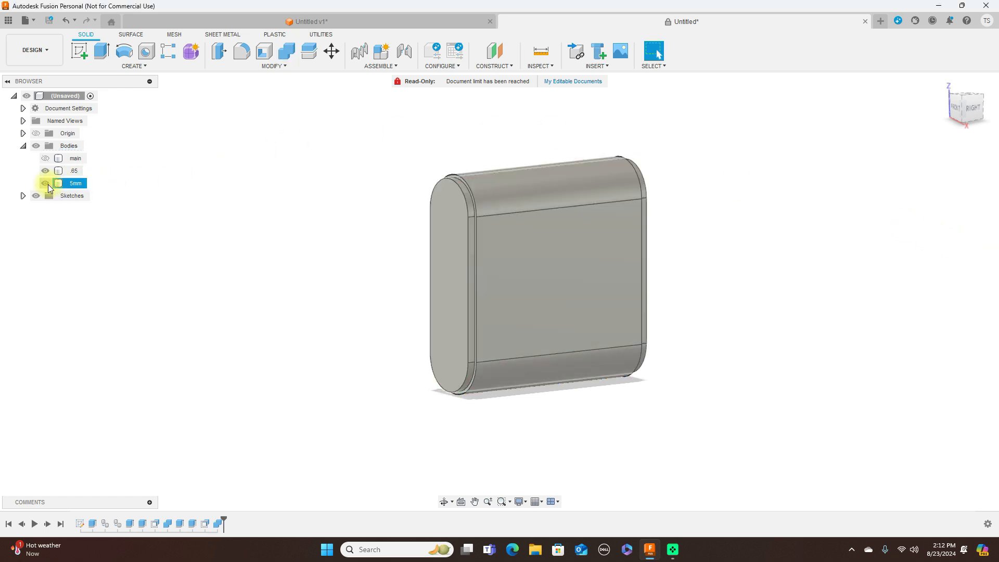
click(47, 184)
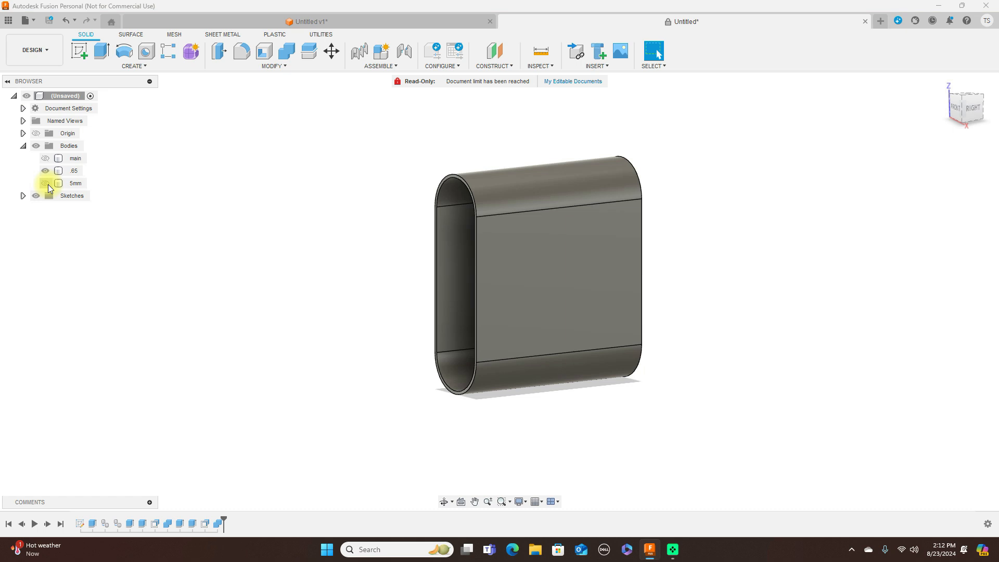
click(956, 116)
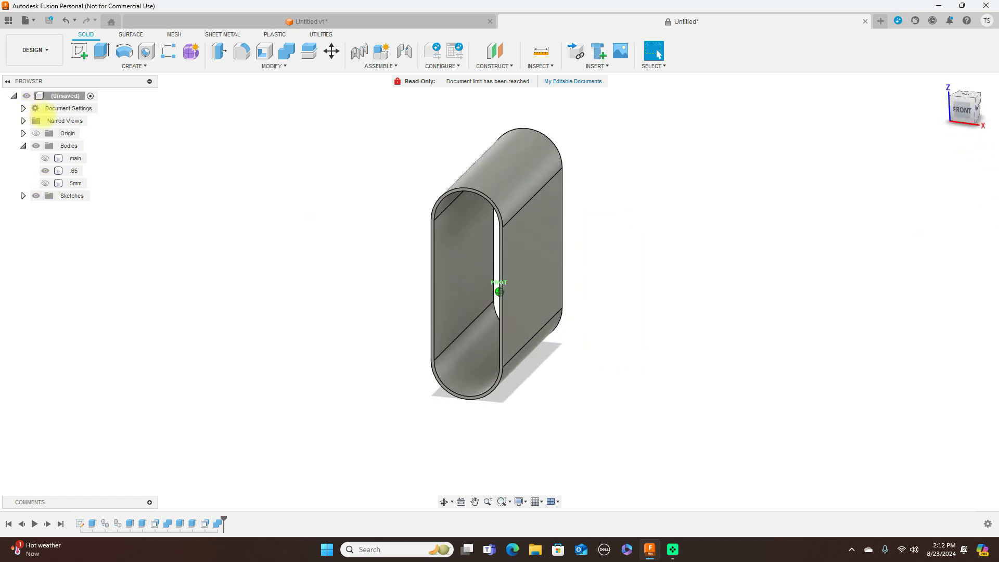
Toggle the display of the main body to compare it with the .65 shell, leaving the main body hidden
click(49, 157)
click(46, 158)
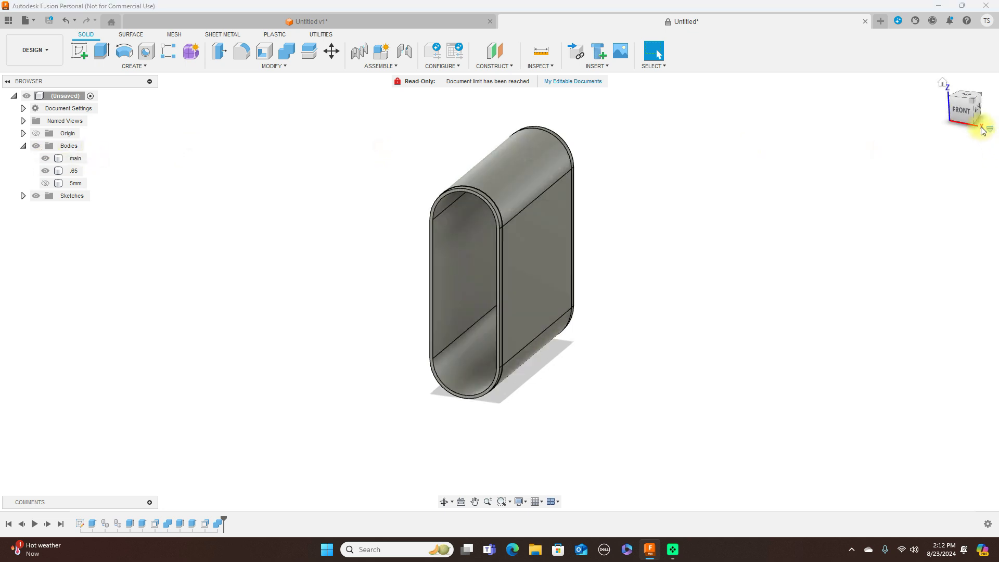
click(964, 109)
mouse_move(20, 98)
mouse_down()
mouse_move(21, 85)
mouse_move(973, 85)
mouse_move(871, 124)
mouse_move(891, 111)
mouse_move(780, 117)
mouse_up()
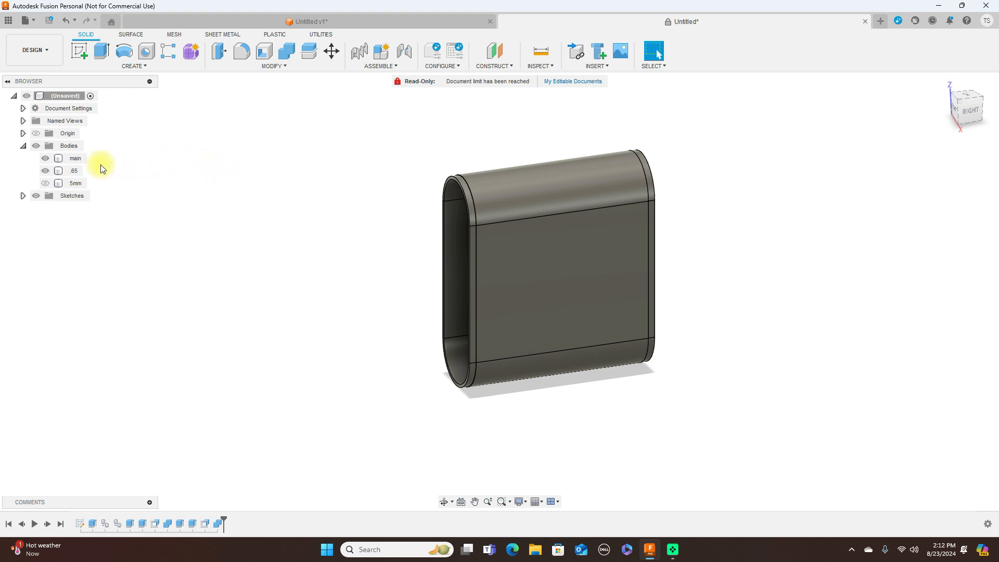
click(47, 158)
click(48, 158)
click(48, 159)
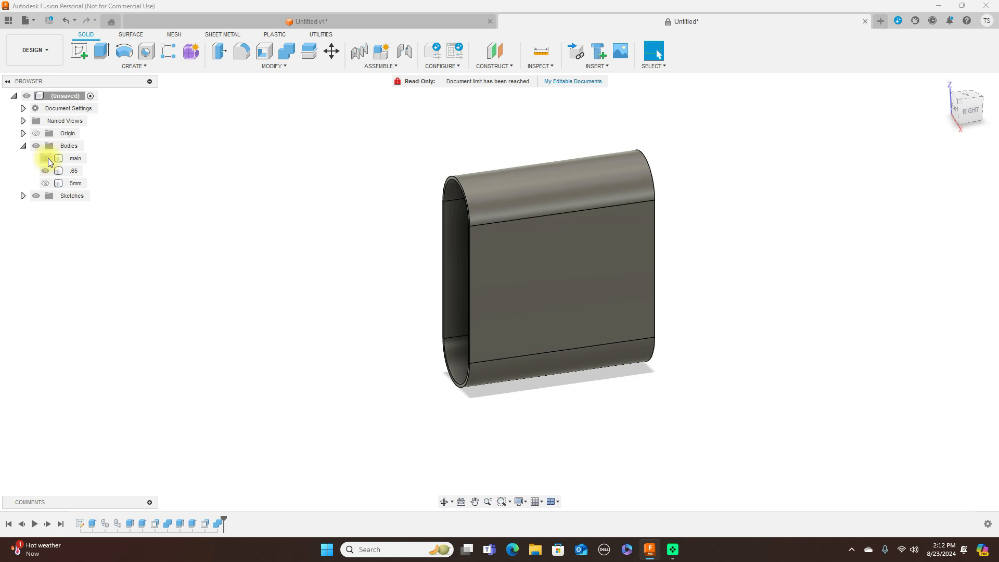
Sketch a diagonal line at about 45 degrees on the right-side plane, crossing the .65 body and extending past its upper-left and lower-right corners
click(973, 109)
scroll(780, 199, down, 1)
middle_drag(820, 228, 746, 216)
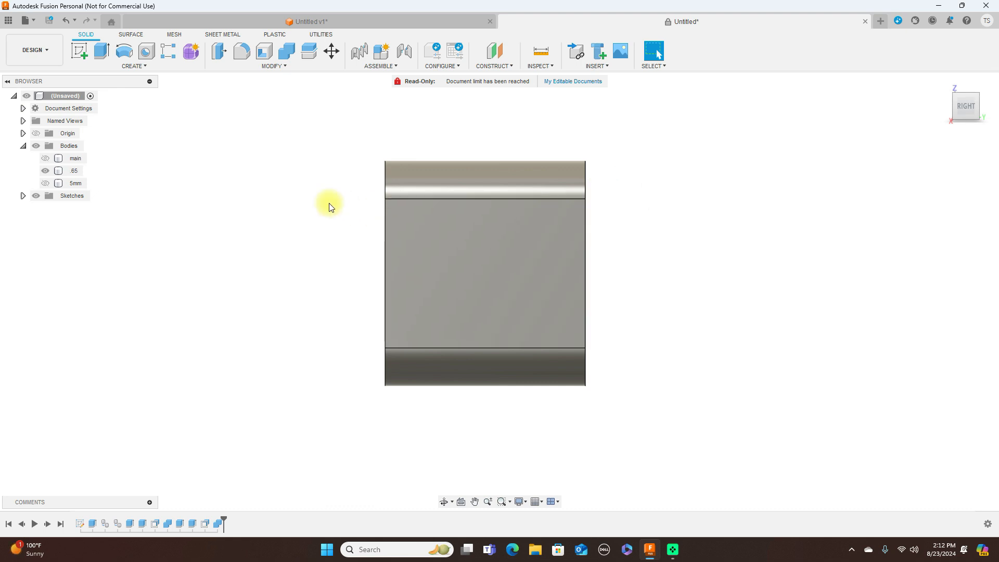
click(87, 61)
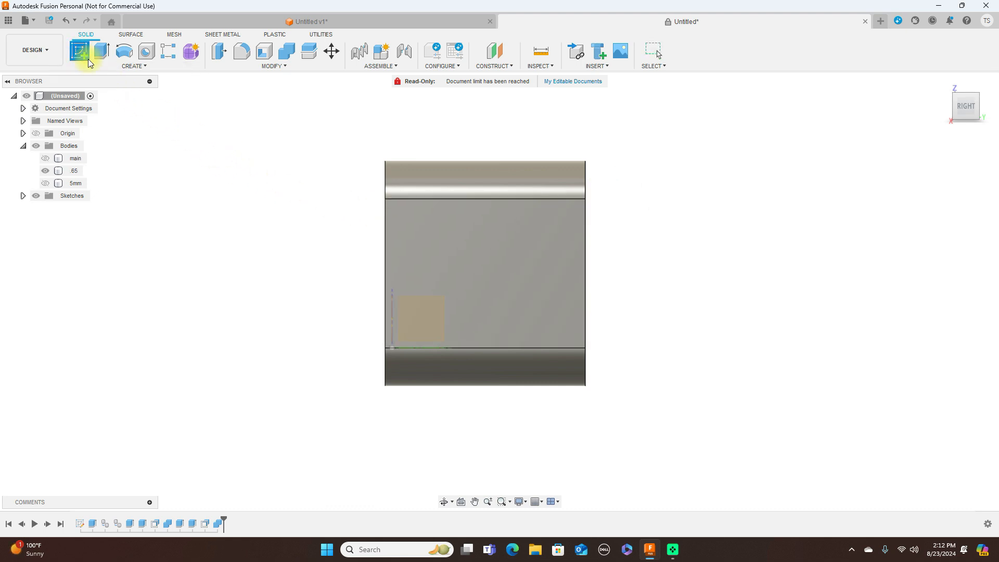
click(479, 426)
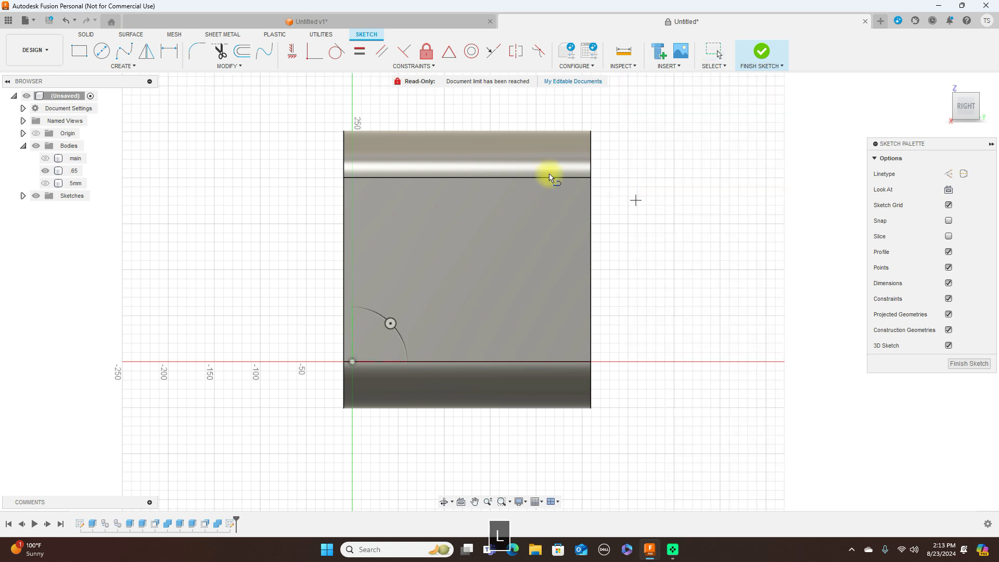
click(341, 122)
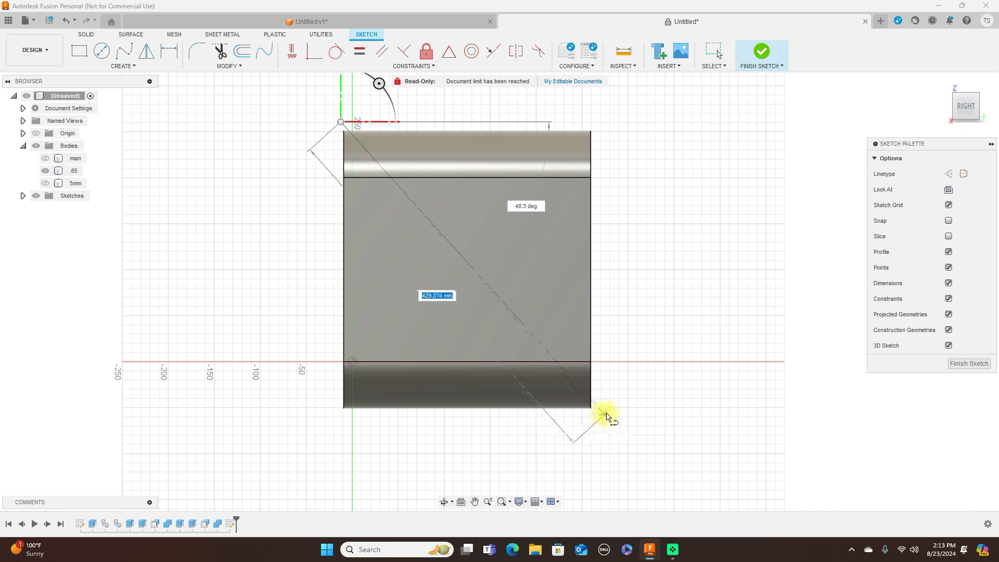
click(642, 420)
right_click(642, 419)
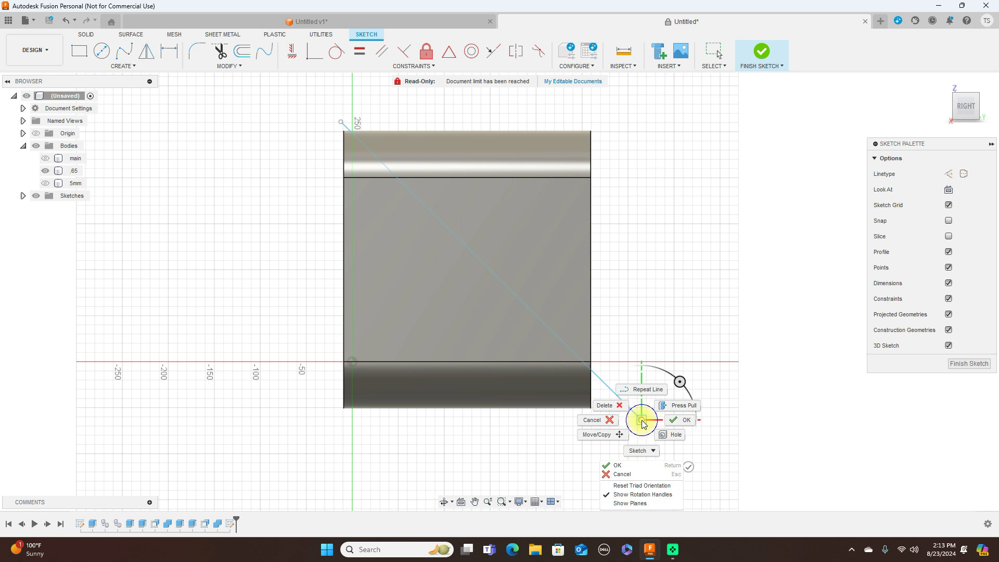
click(676, 418)
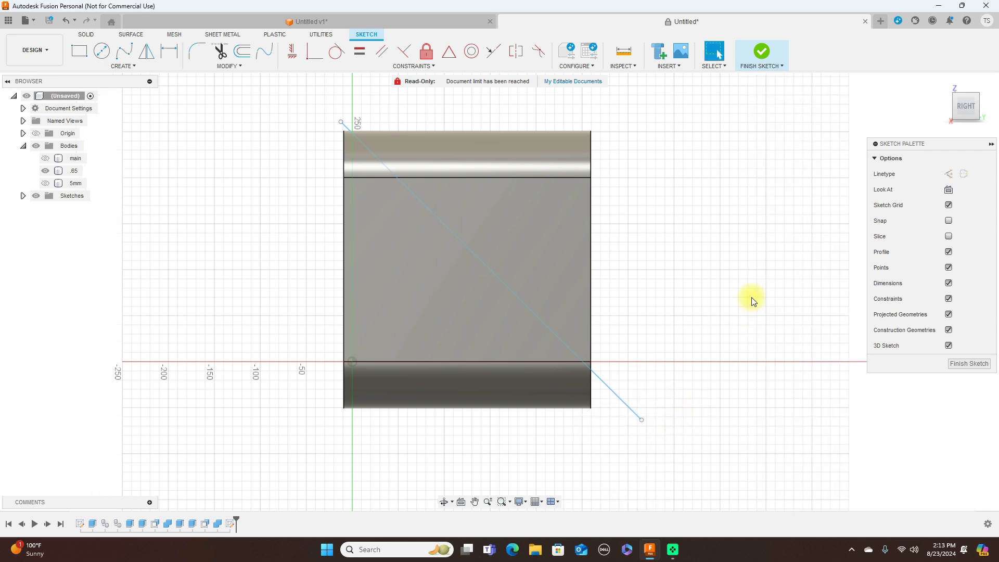
Offset the diagonal sketch line by 1 mm
scroll(746, 302, down, 2)
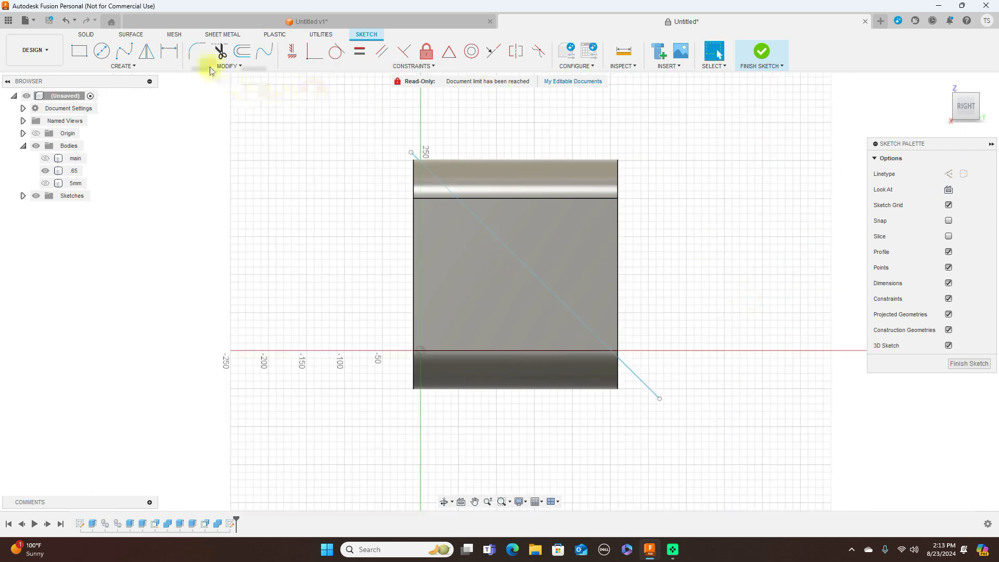
click(241, 51)
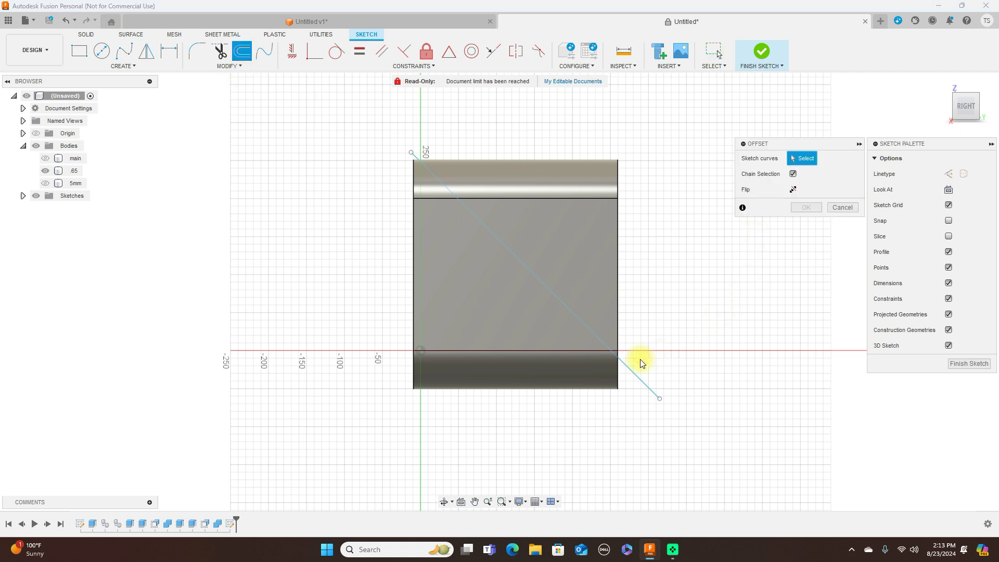
click(636, 375)
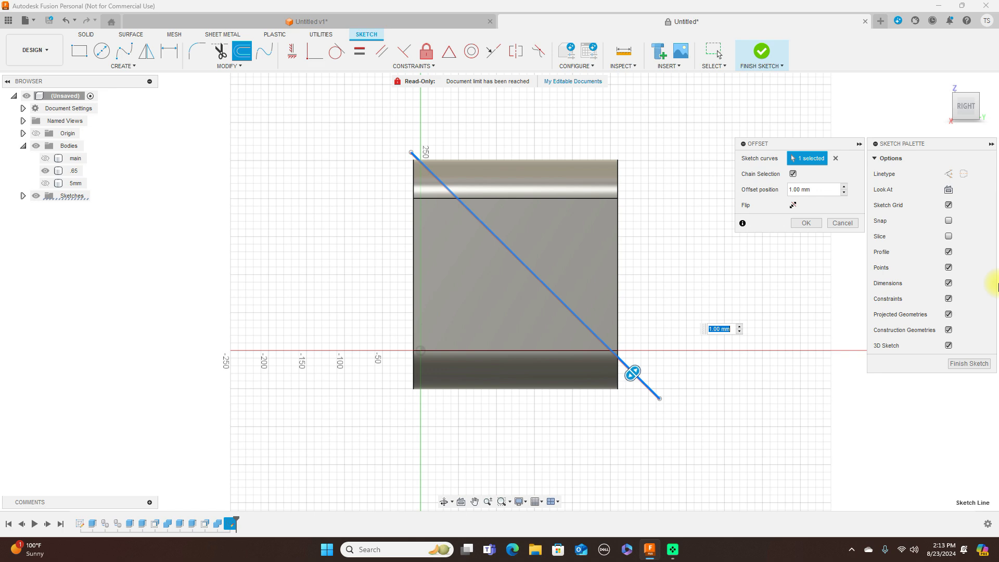
click(814, 225)
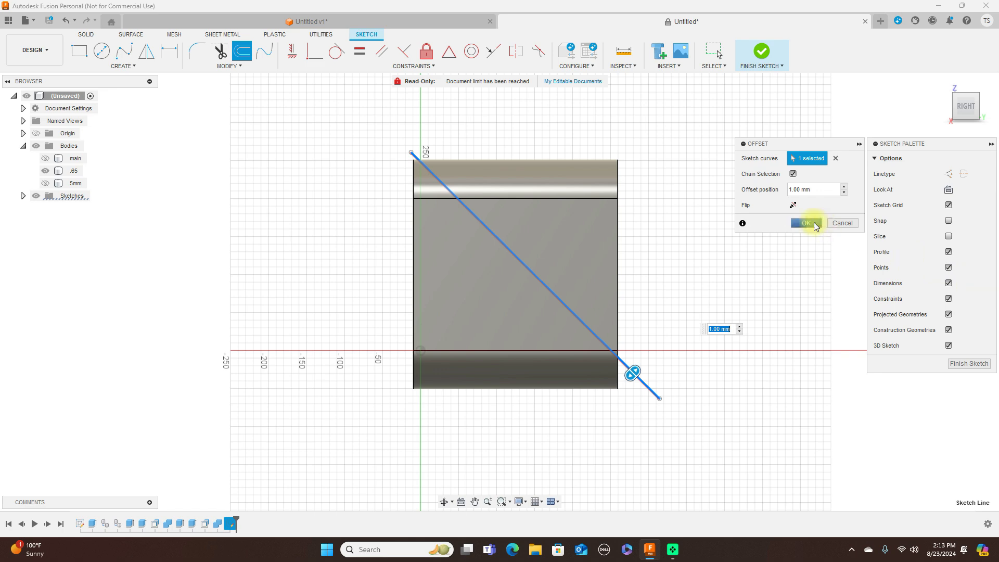
Close the lower-right end of the two parallel diagonal lines with a short line between their endpoints
scroll(721, 272, up, 4)
scroll(721, 273, up, 2)
middle_drag(724, 299, 748, 129)
scroll(721, 225, down, 2)
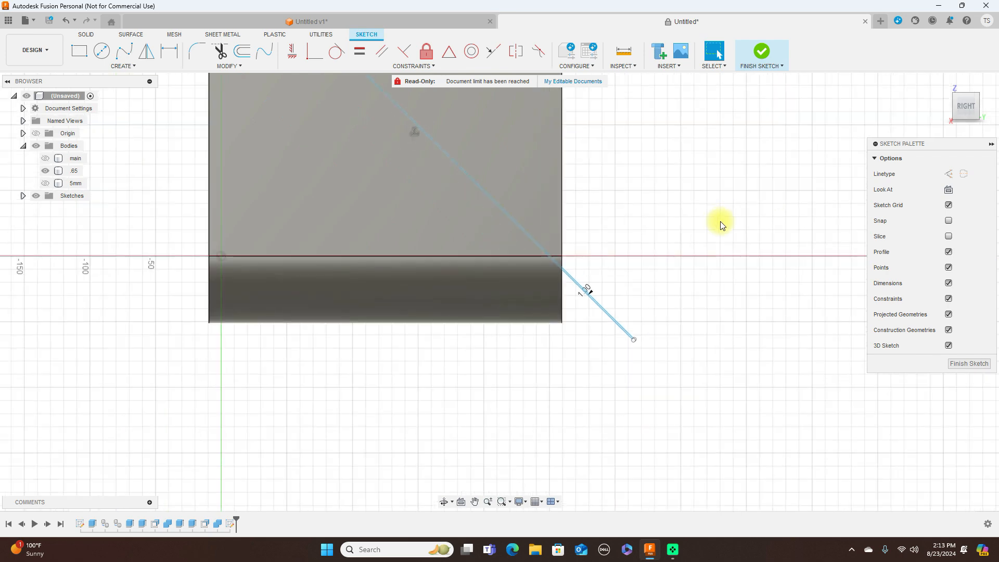
scroll(721, 225, up, 5)
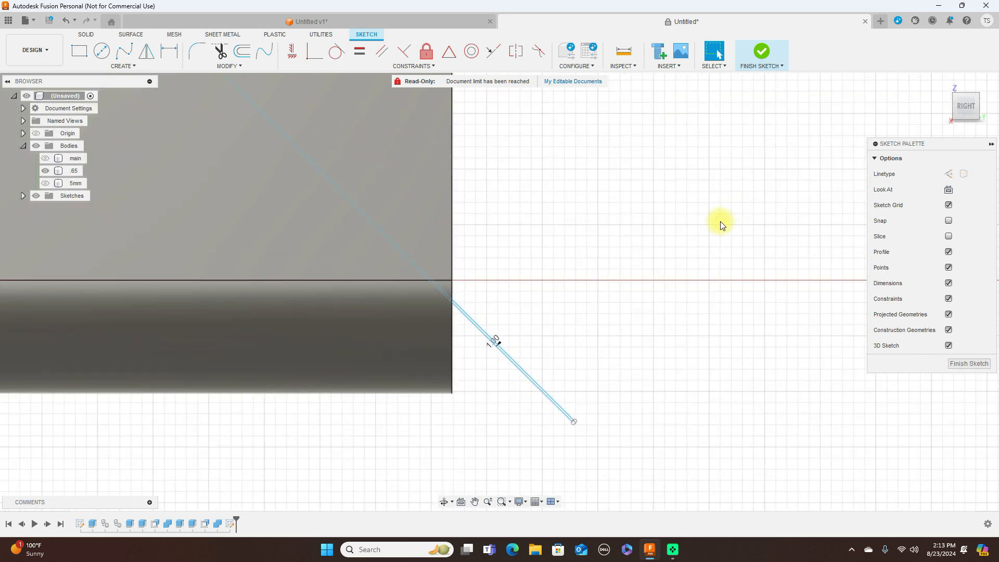
middle_drag(636, 363, 709, 218)
scroll(710, 217, up, 3)
middle_drag(619, 330, 746, 185)
scroll(745, 185, up, 1)
scroll(697, 240, up, 2)
middle_drag(654, 297, 690, 260)
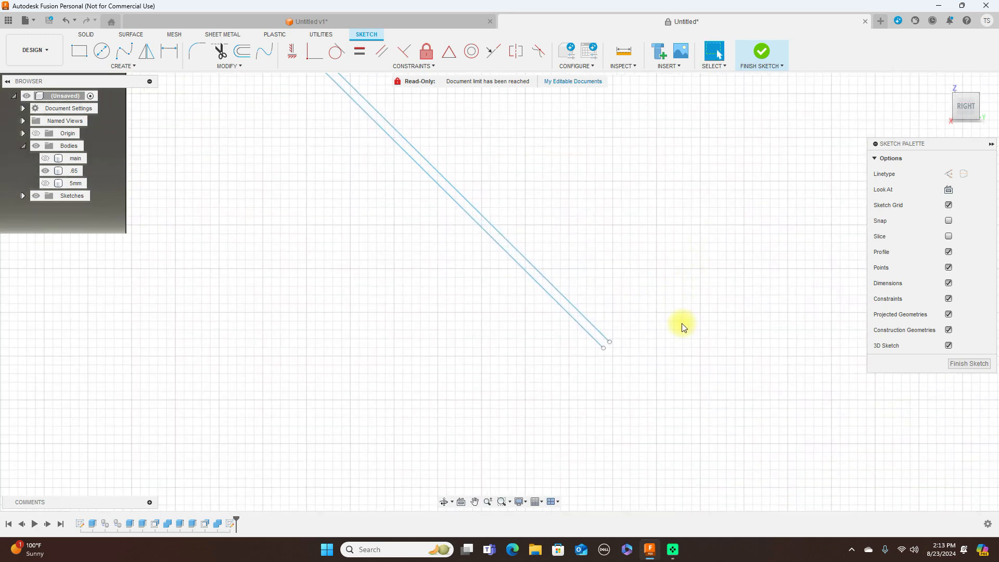
key(l)
click(609, 342)
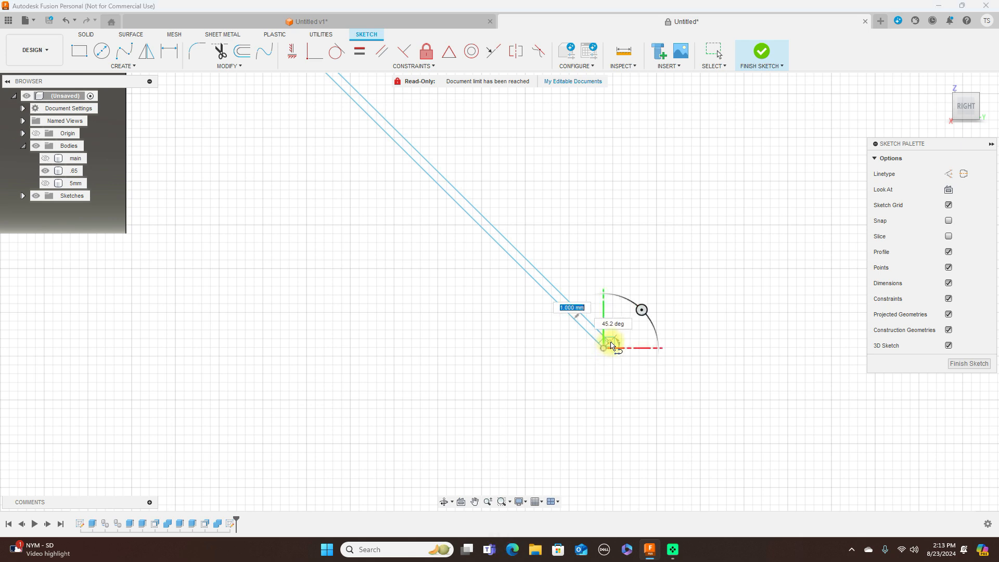
right_click(611, 342)
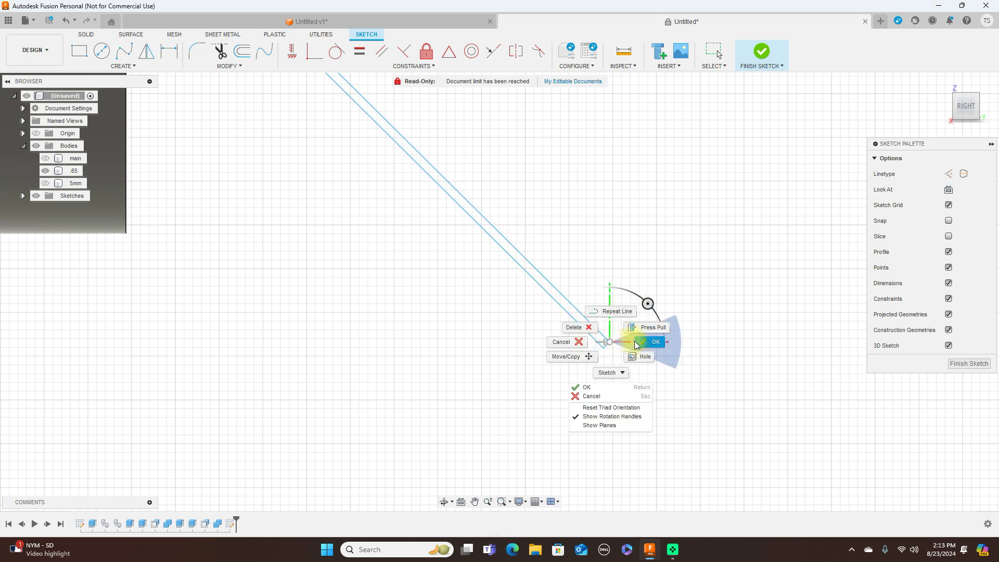
click(636, 341)
Close the upper-left end of the parallel diagonal lines with a short connecting line and finish the sketch
scroll(660, 341, down, 3)
scroll(662, 341, down, 5)
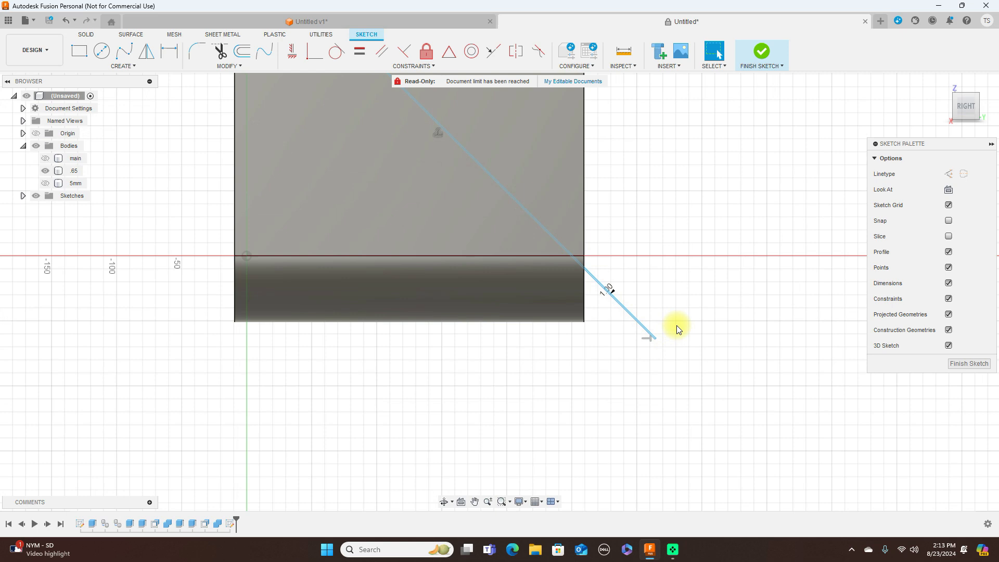
middle_drag(675, 112, 783, 367)
scroll(710, 325, up, 6)
middle_drag(457, 174, 853, 130)
scroll(510, 180, up, 2)
scroll(510, 180, up, 4)
scroll(359, 170, up, 1)
middle_drag(345, 169, 525, 170)
key(l)
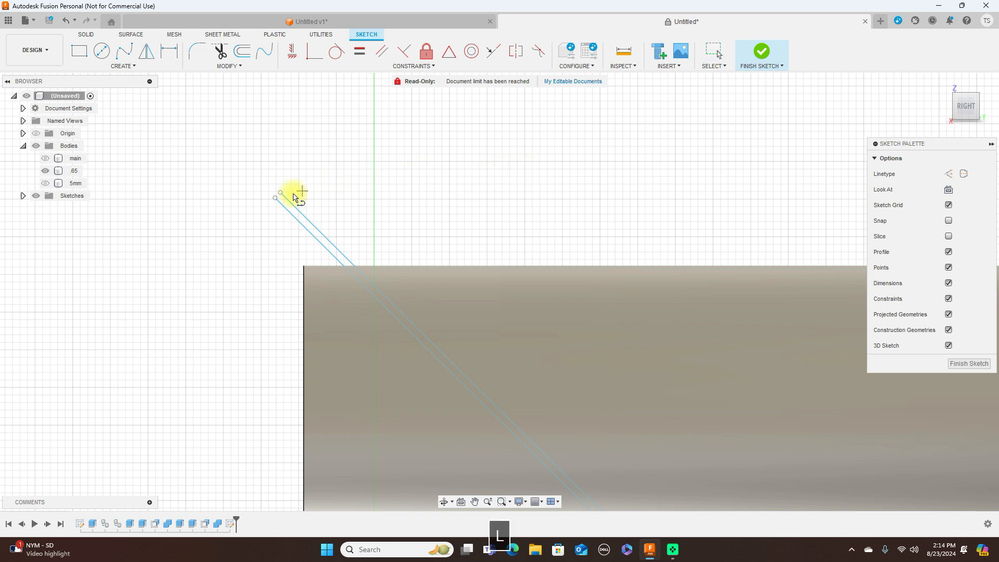
click(276, 198)
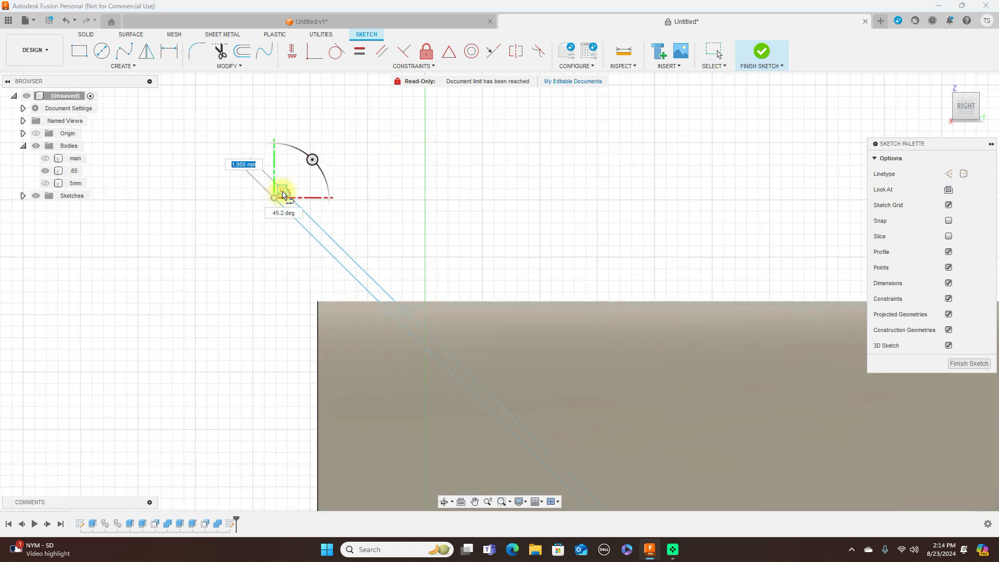
scroll(280, 197, up, 2)
right_click(283, 196)
click(324, 191)
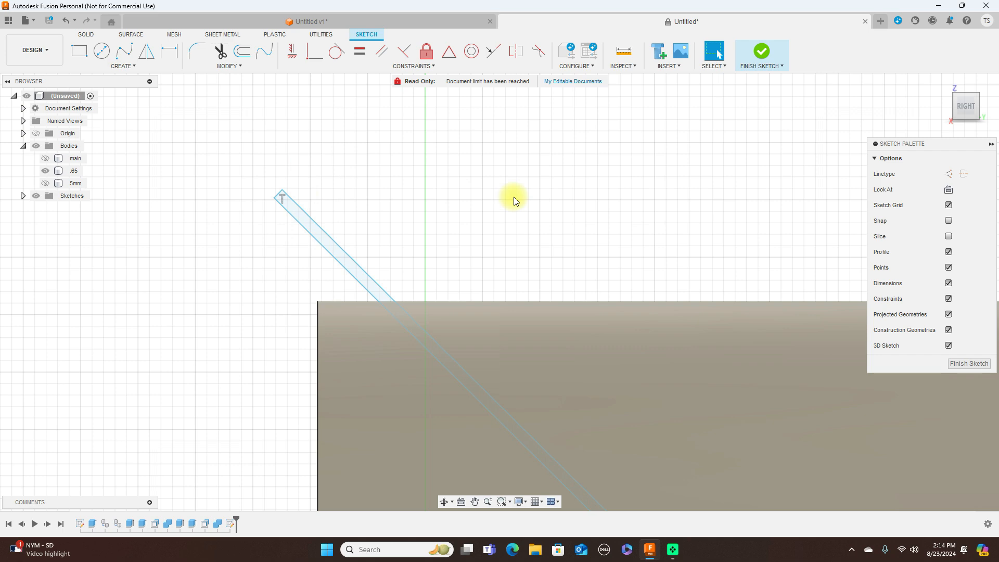
scroll(514, 196, down, 5)
scroll(756, 125, down, 2)
middle_drag(759, 126, 424, 93)
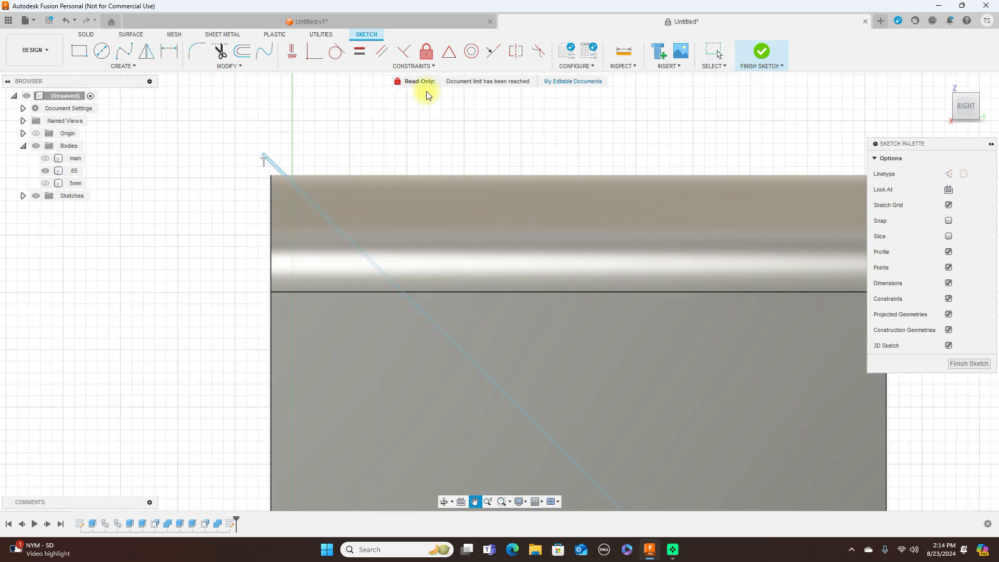
scroll(872, 403, down, 1)
scroll(872, 403, down, 1)
middle_drag(864, 415, 720, 303)
scroll(774, 345, down, 2)
scroll(775, 348, down, 1)
middle_drag(773, 361, 757, 317)
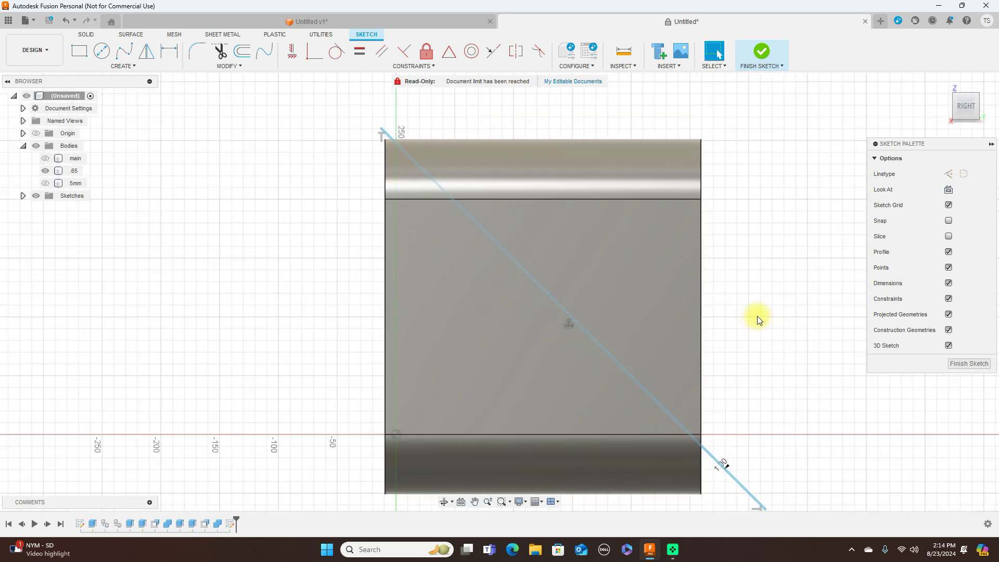
click(976, 364)
Extrude the thin diagonal profile symmetrically 70 mm per side as a new body, reaching past both side walls of the .65 body
scroll(901, 293, up, 2)
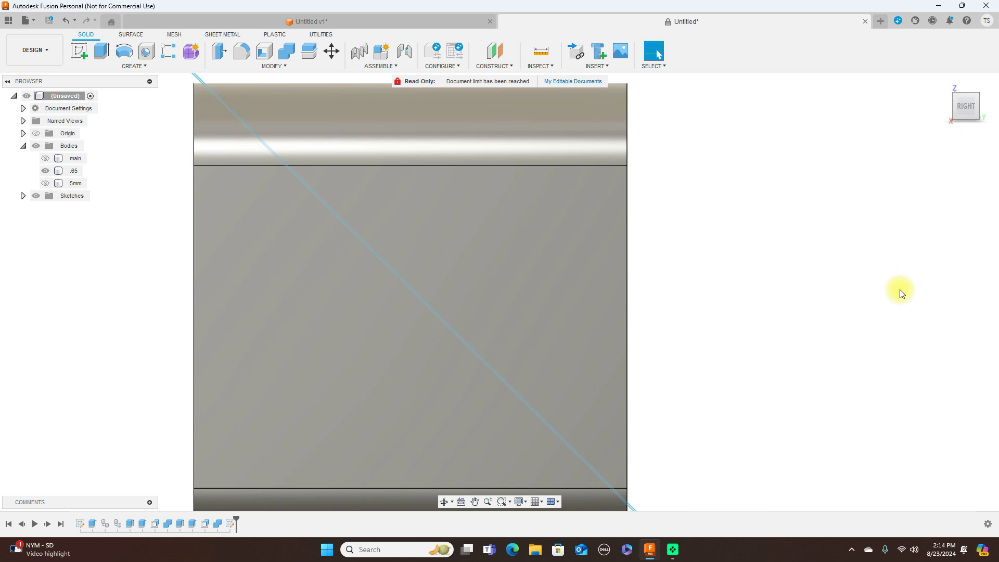
scroll(899, 295, down, 1)
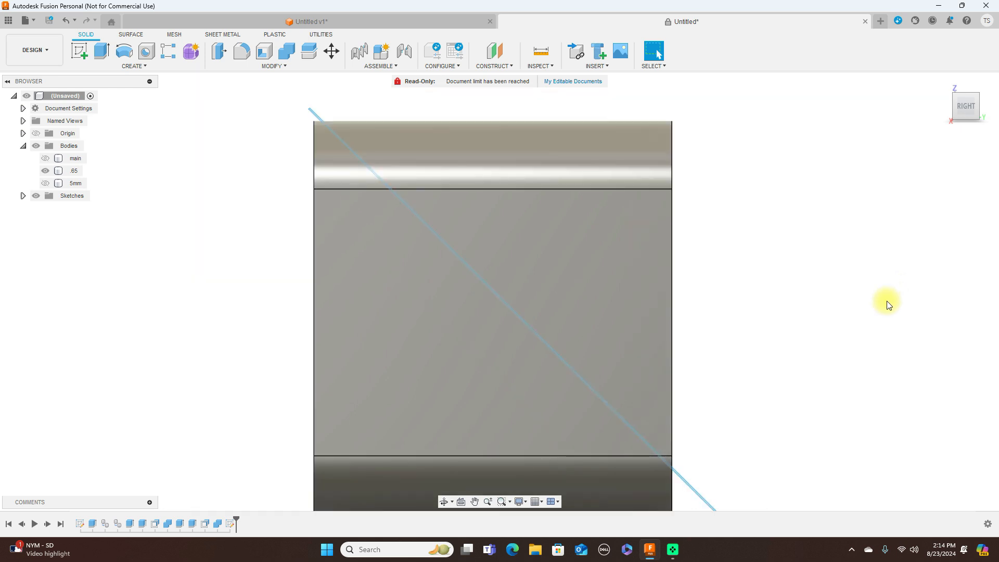
scroll(887, 301, up, 3)
middle_drag(639, 303, 967, 184)
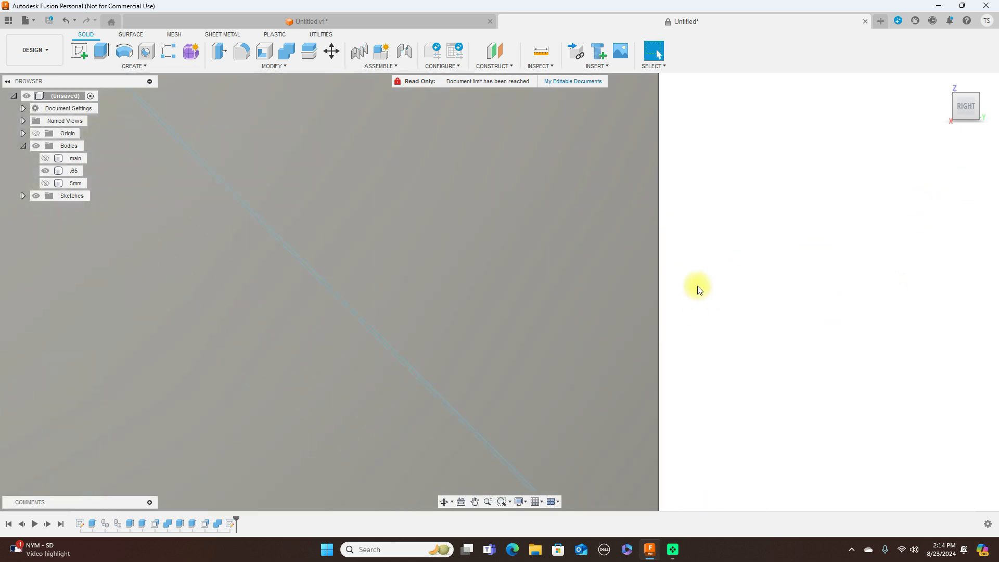
scroll(735, 314, down, 3)
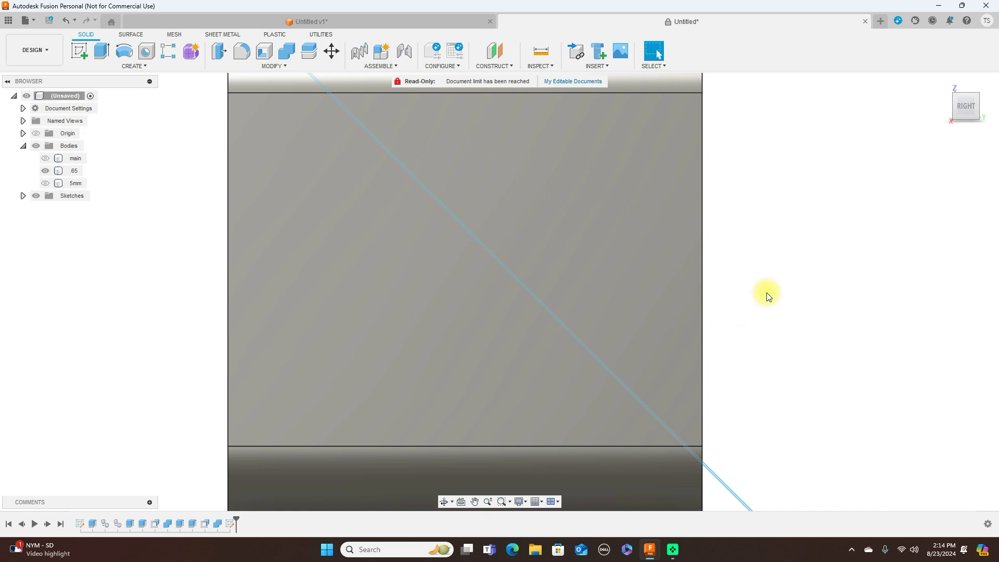
click(956, 110)
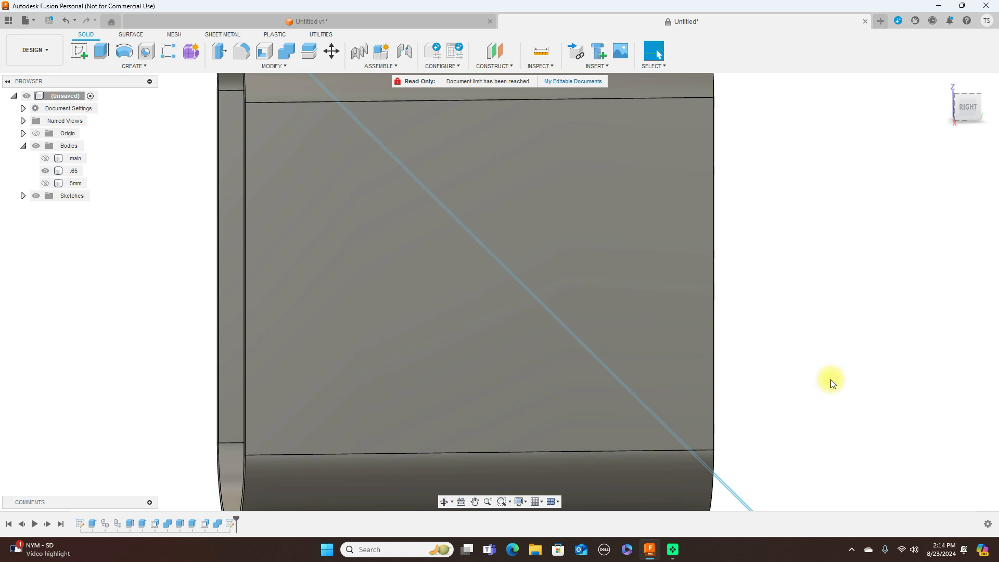
key(e)
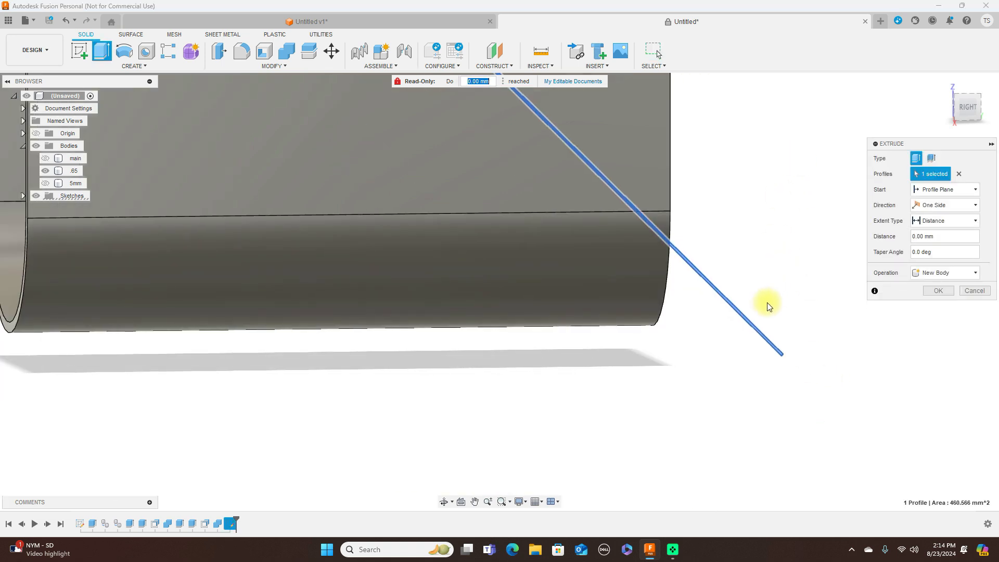
click(972, 207)
click(946, 243)
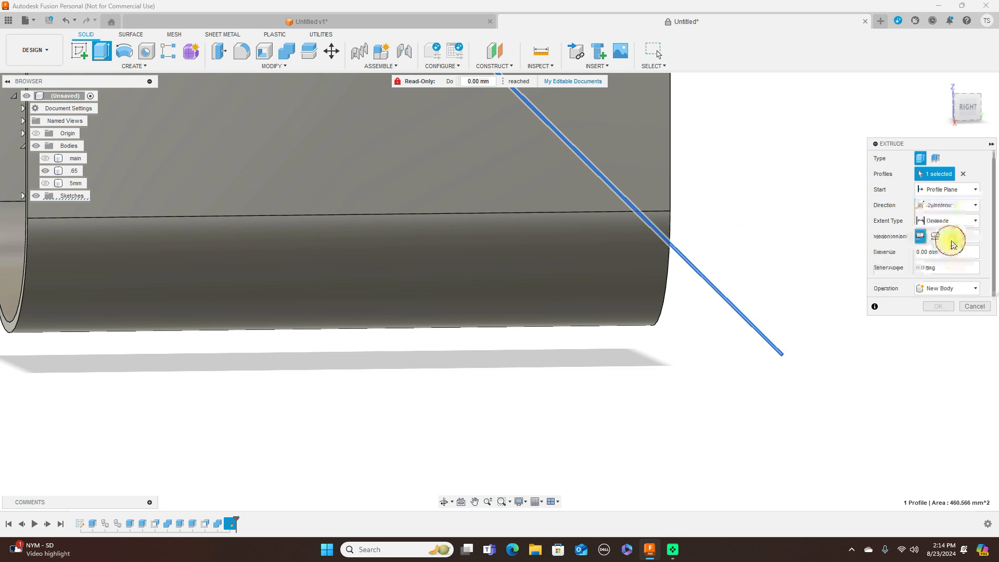
click(960, 115)
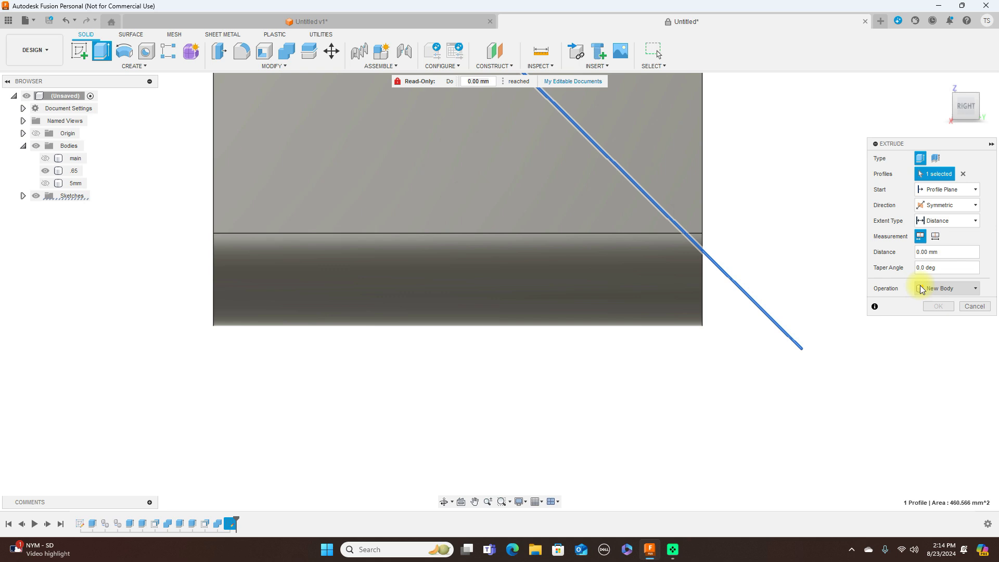
click(947, 102)
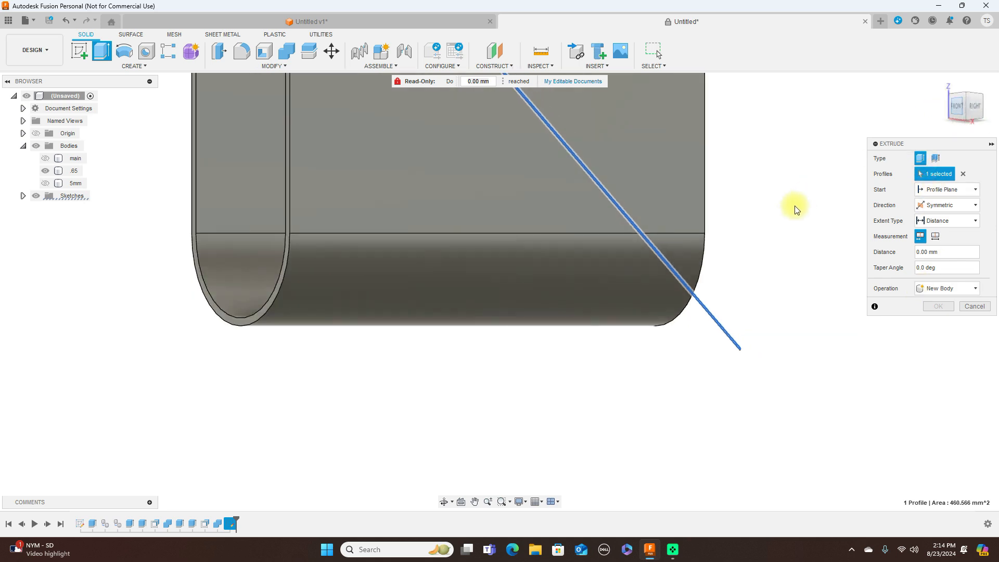
middle_drag(728, 170, 733, 409)
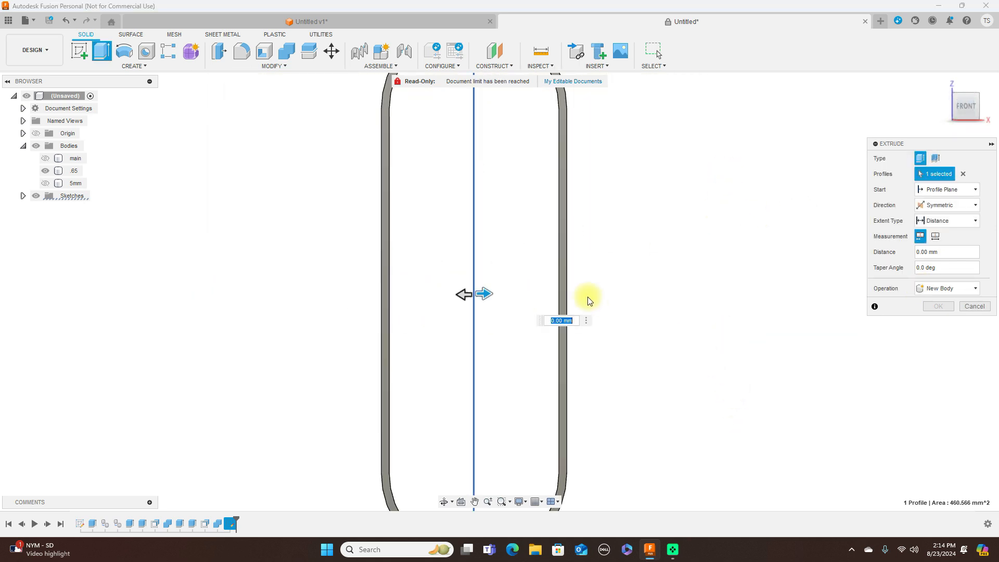
drag(485, 294, 610, 294)
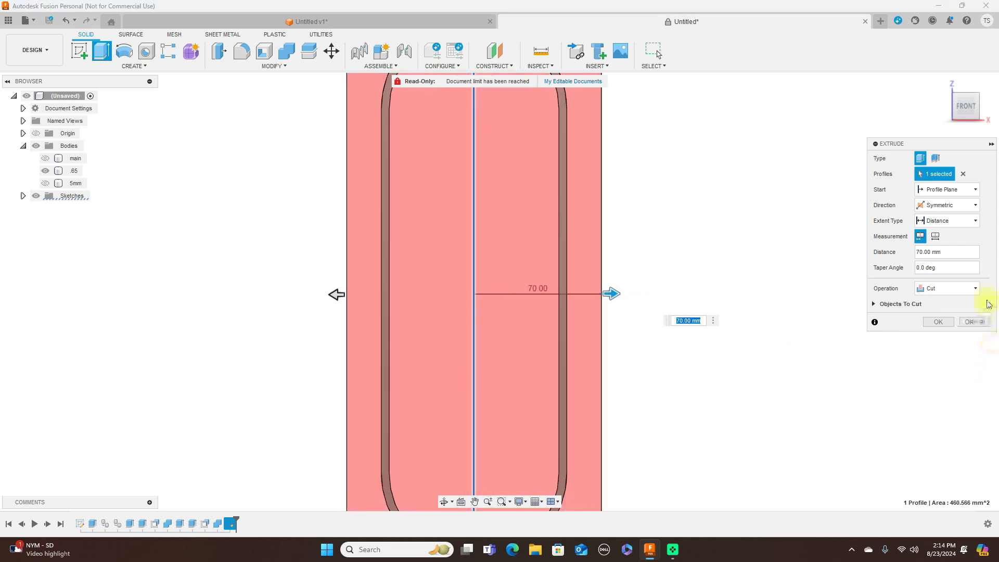
click(976, 290)
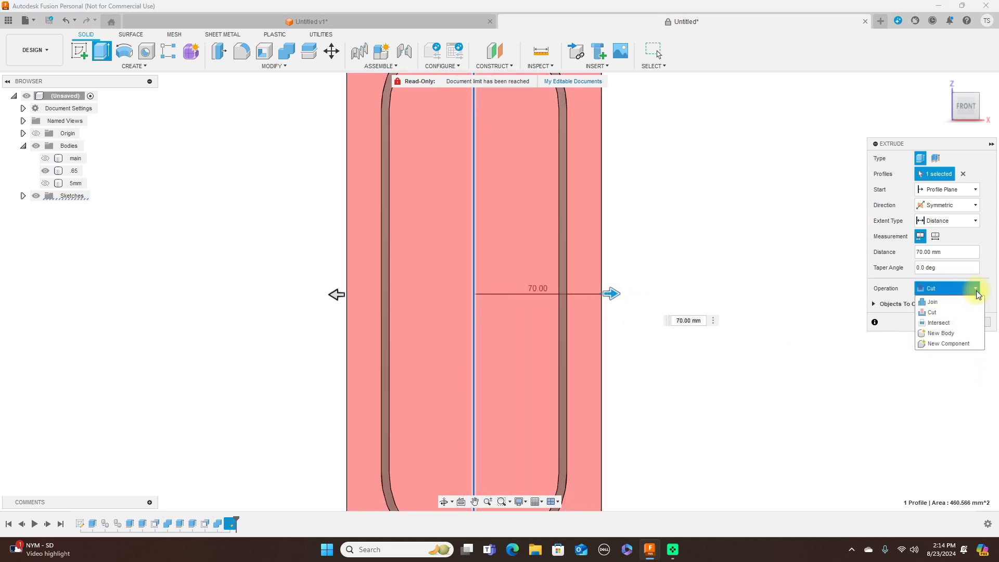
click(953, 336)
click(941, 308)
drag(984, 106, 801, 186)
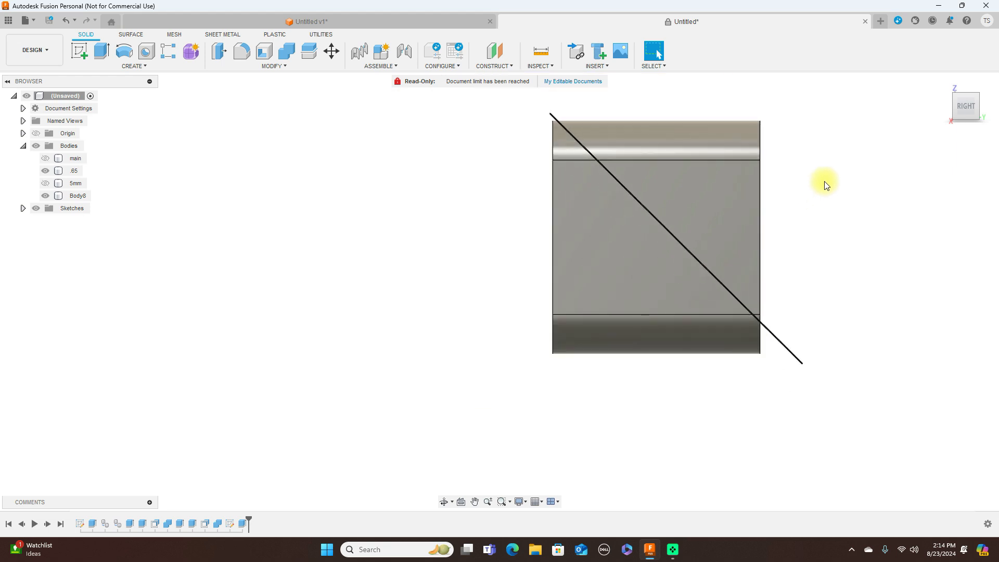
scroll(826, 185, up, 3)
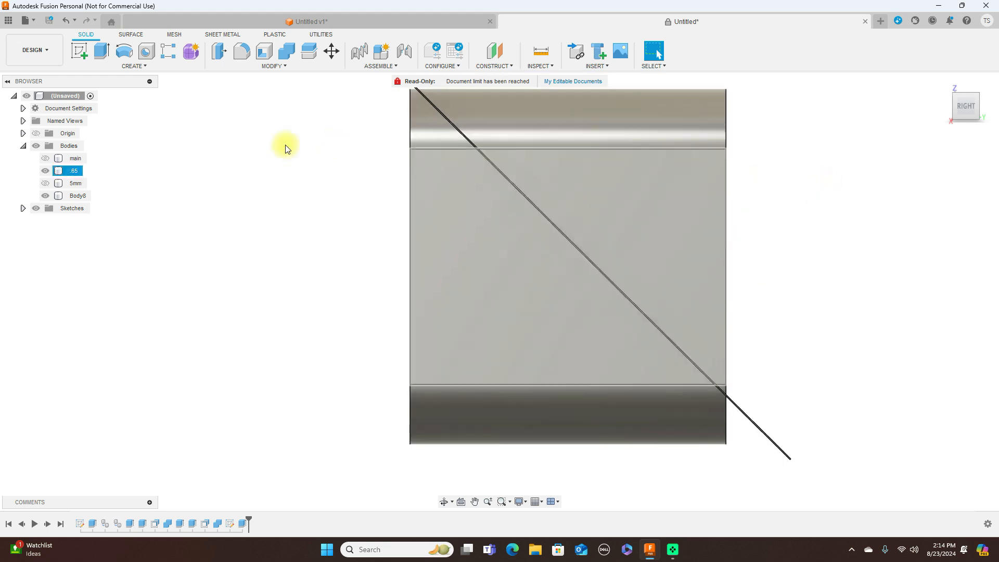
Rename the diagonal strip body Body8 as former
click(23, 208)
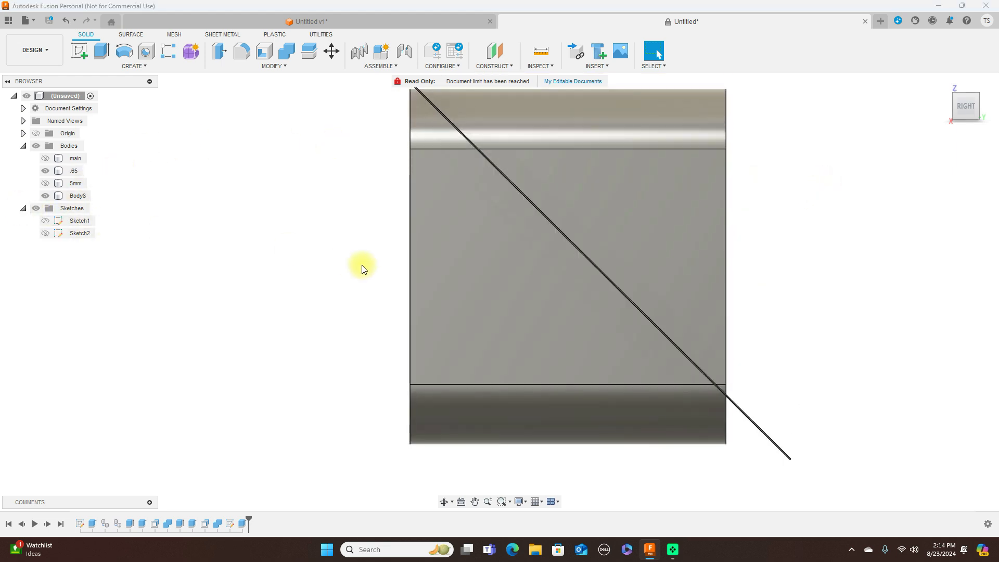
scroll(850, 281, up, 2)
scroll(850, 281, down, 1)
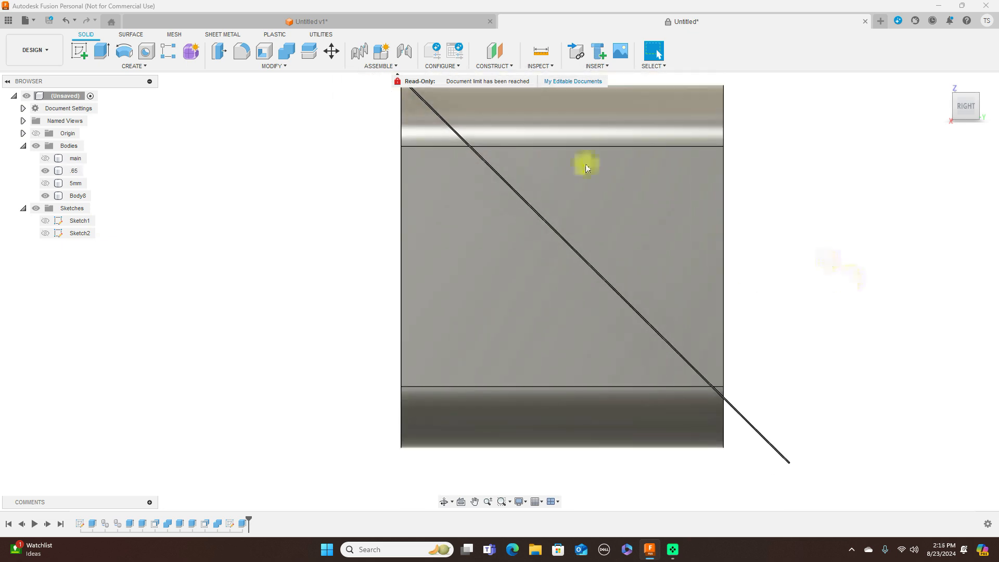
click(45, 197)
click(45, 197)
click(78, 196)
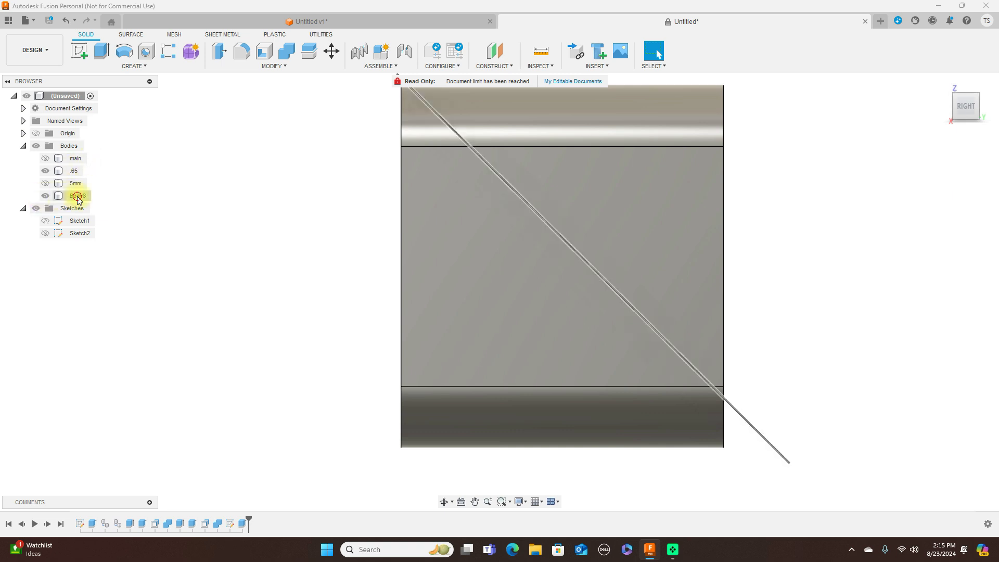
double_click(78, 196)
key(BackSpace)
text(frrmer)
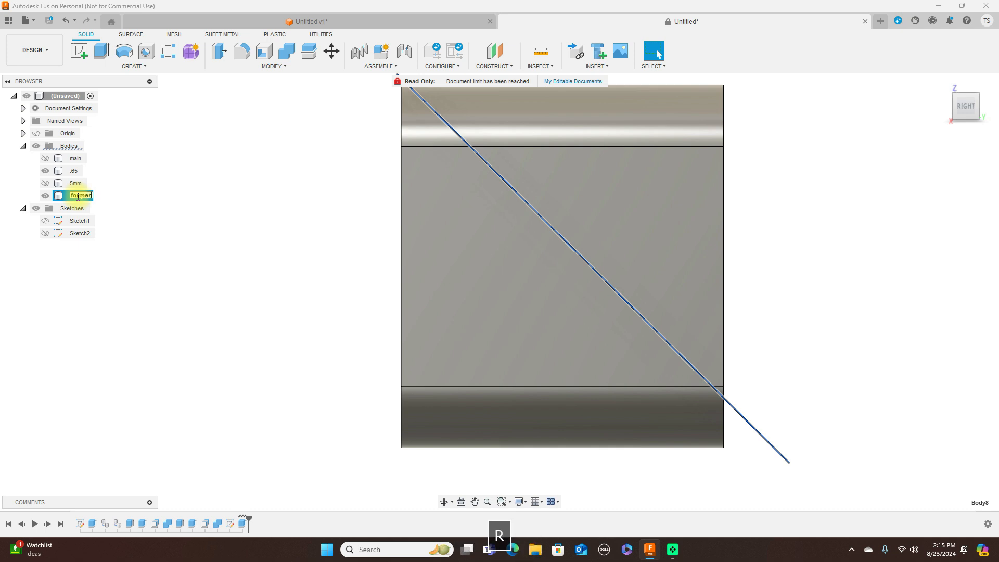
key(Return)
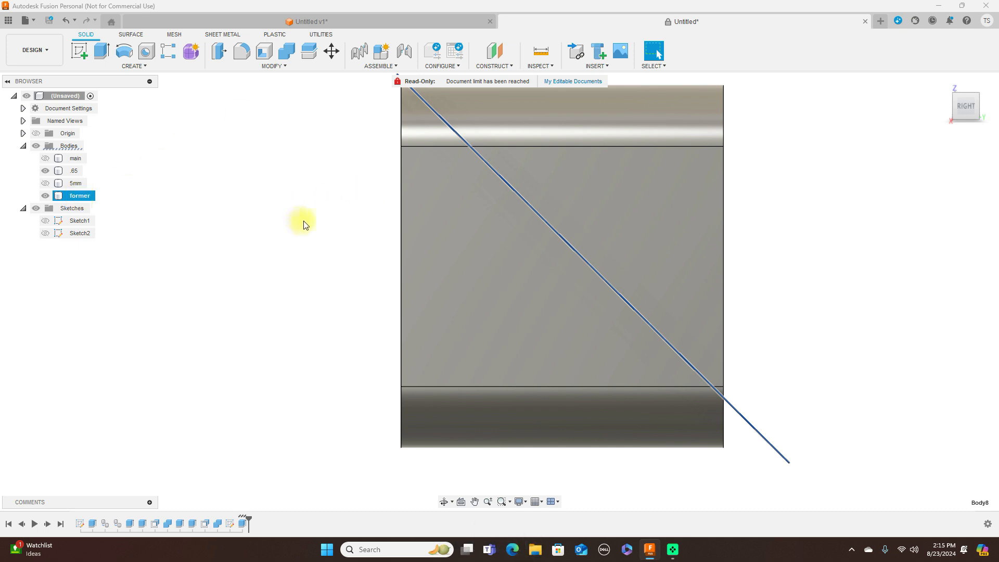
click(304, 221)
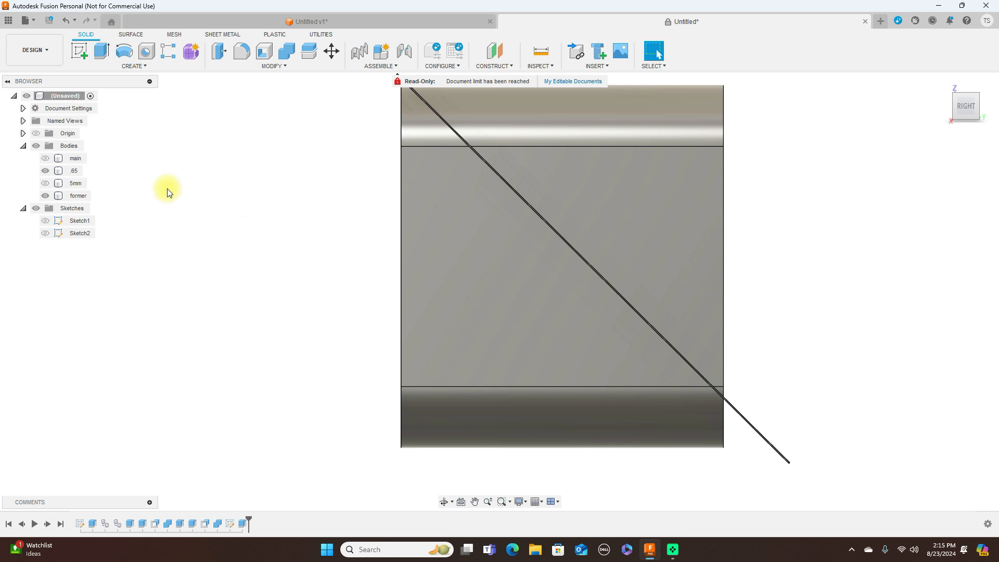
Hide the former body and start a sketch on the YZ origin plane
click(45, 195)
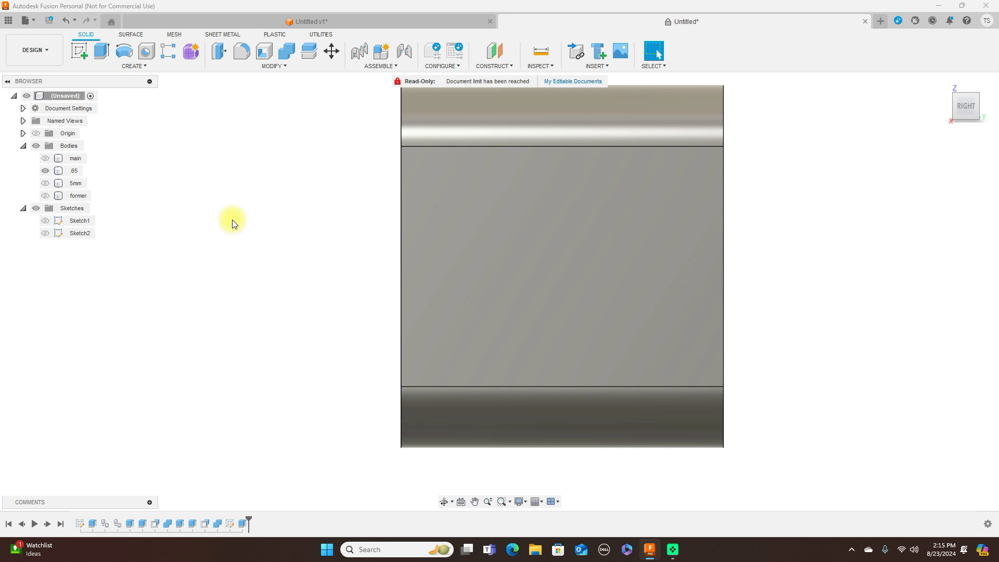
scroll(248, 218, down, 1)
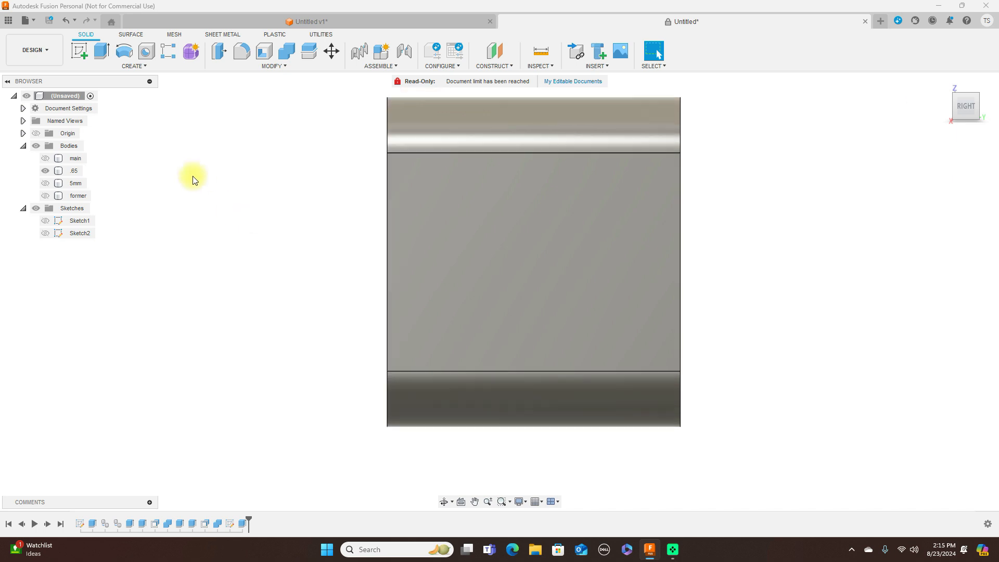
click(81, 51)
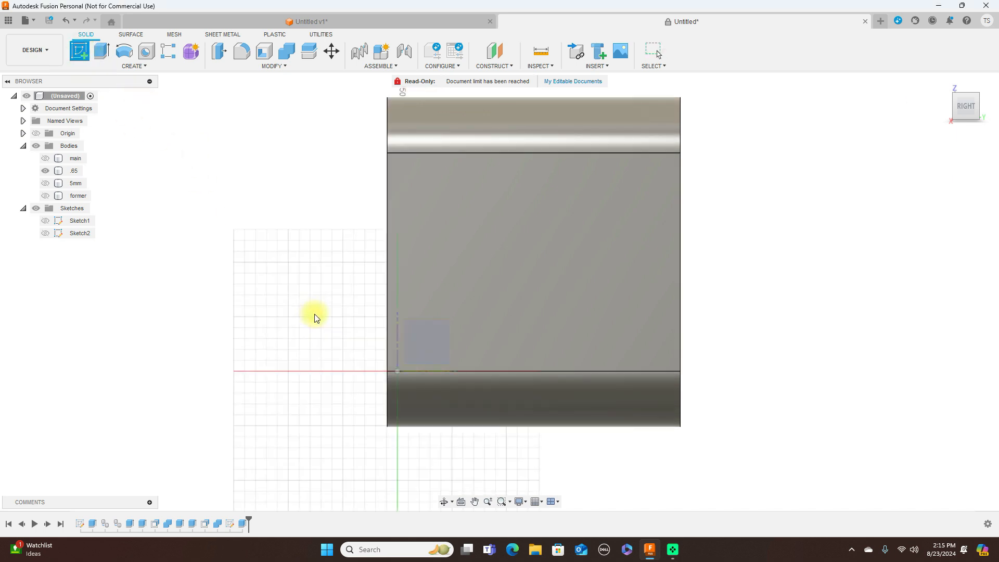
click(314, 314)
mouse_move(393, 192)
middle_down()
mouse_move(356, 259)
mouse_move(302, 308)
middle_up()
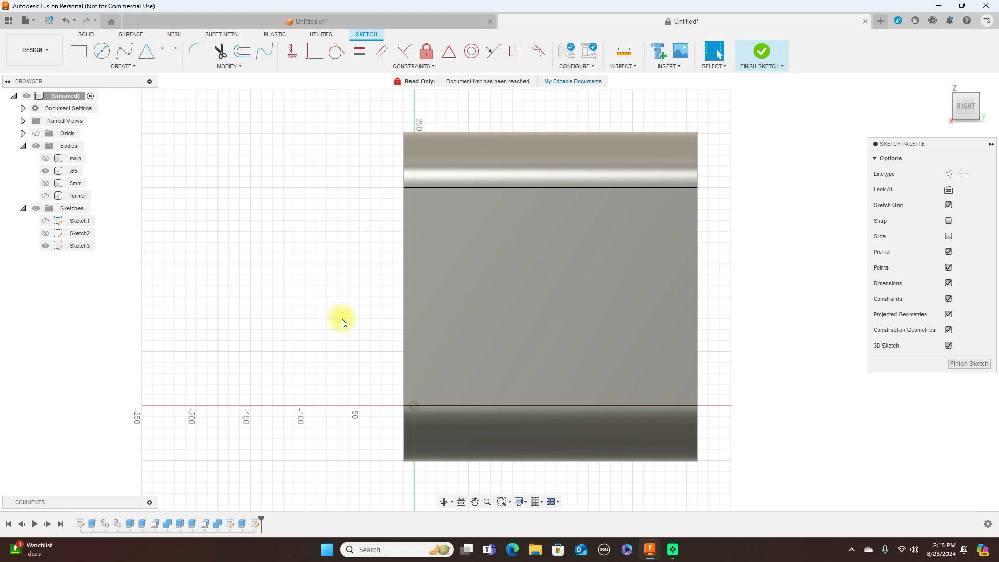
Draw a 45-degree line about 408 mm long from the body's lower-left corner past the upper-right one, and extend its lower end outward
key(l)
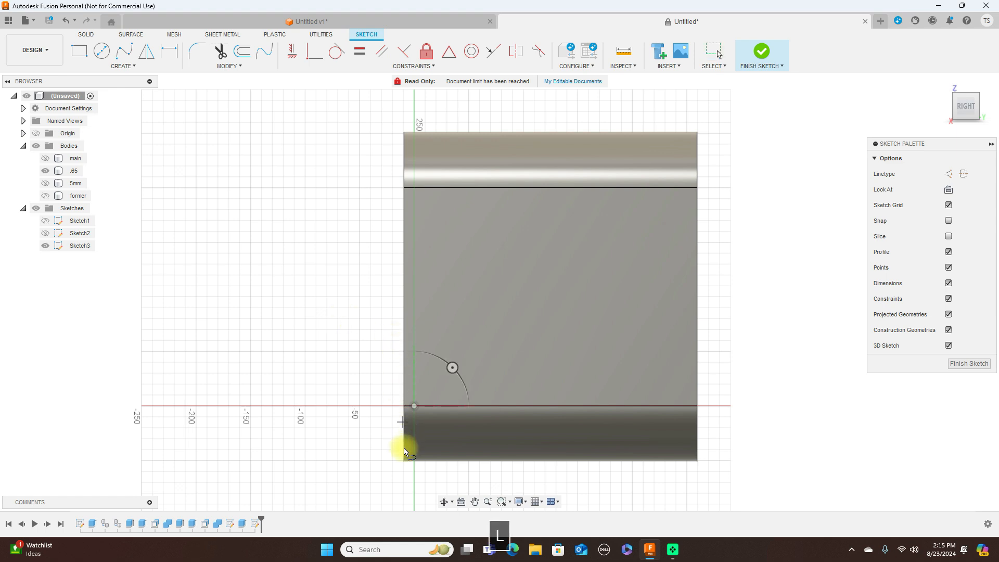
click(406, 466)
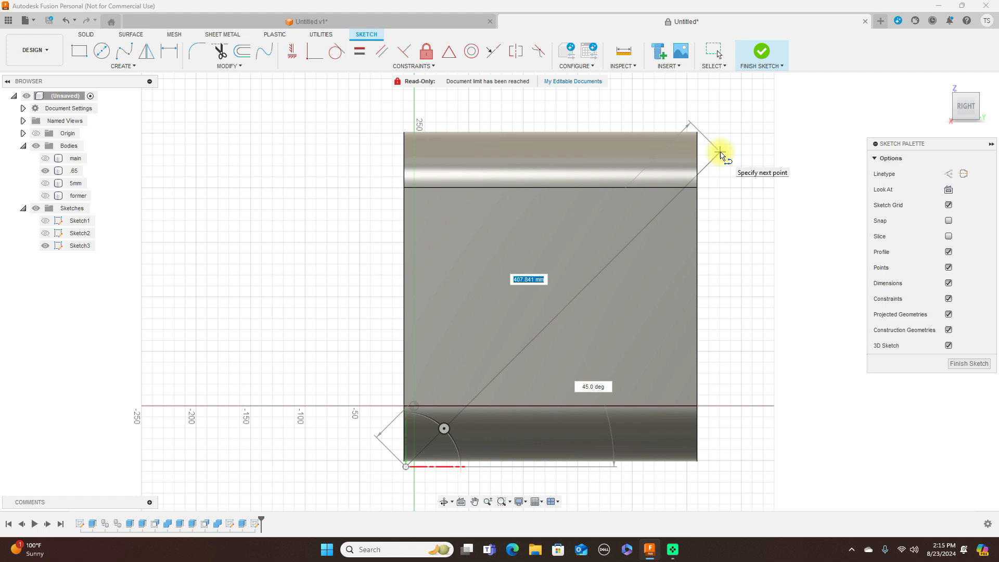
click(720, 153)
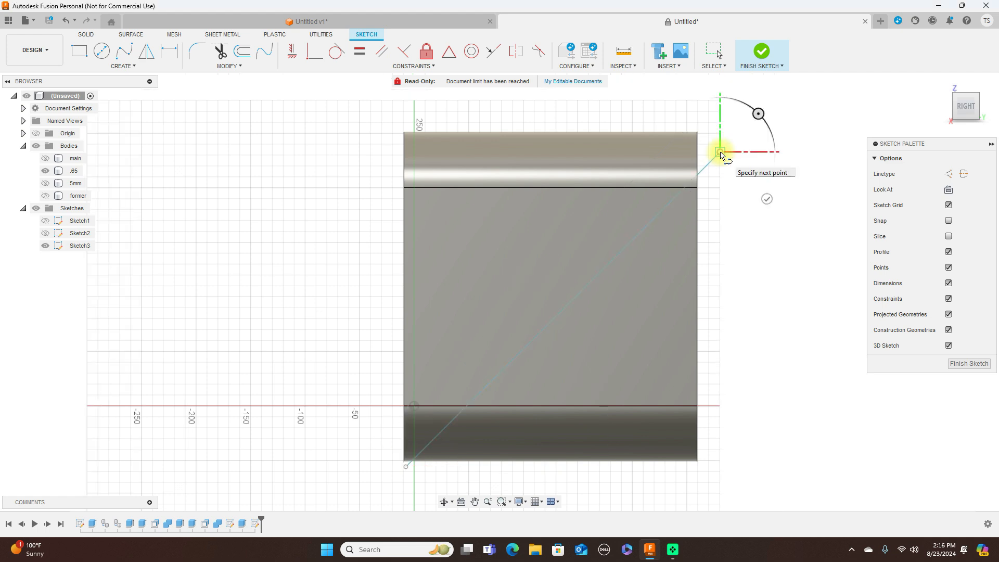
right_click(720, 152)
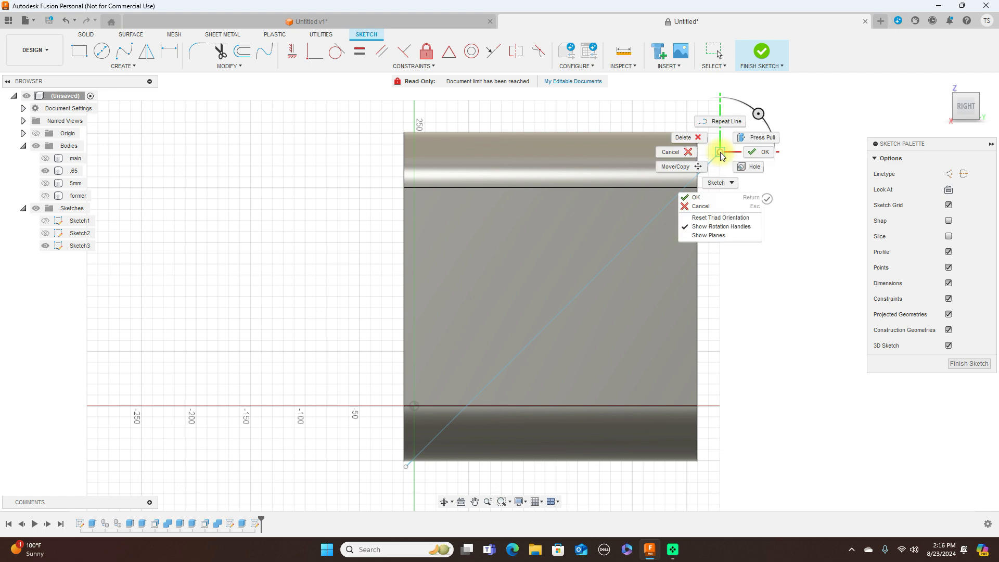
click(762, 152)
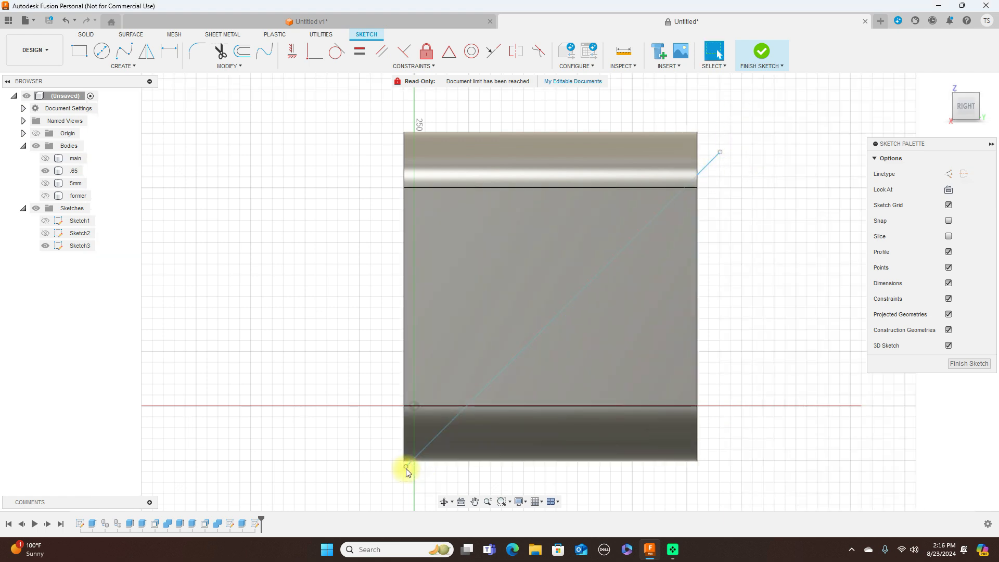
drag(407, 466, 366, 502)
Offset the new diagonal line by 1 mm and finish the sketch
scroll(753, 442, down, 3)
mouse_move(791, 408)
middle_down()
mouse_move(726, 237)
mouse_move(718, 290)
middle_up()
scroll(727, 237, up, 1)
scroll(728, 229, down, 1)
click(246, 60)
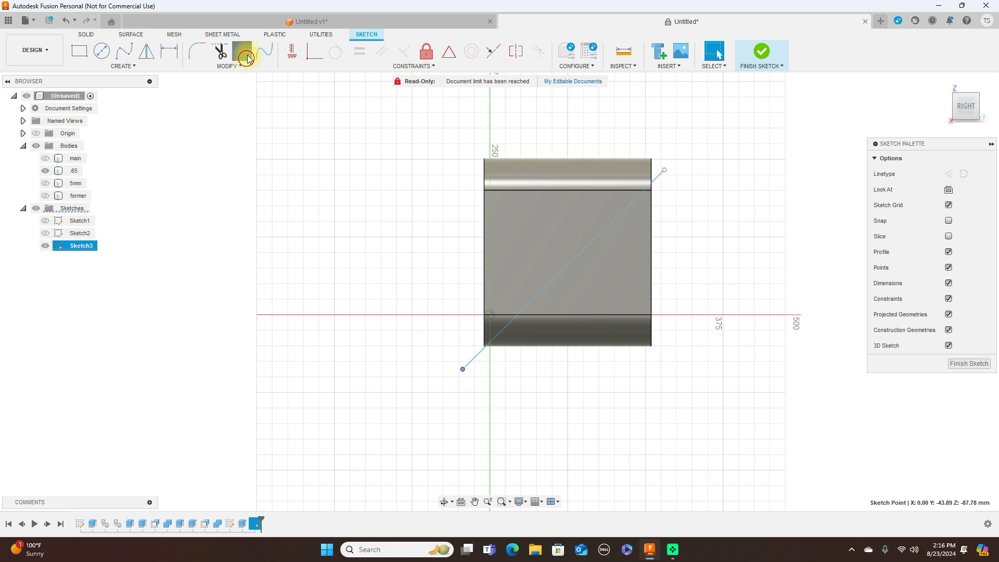
click(656, 178)
scroll(716, 254, up, 1)
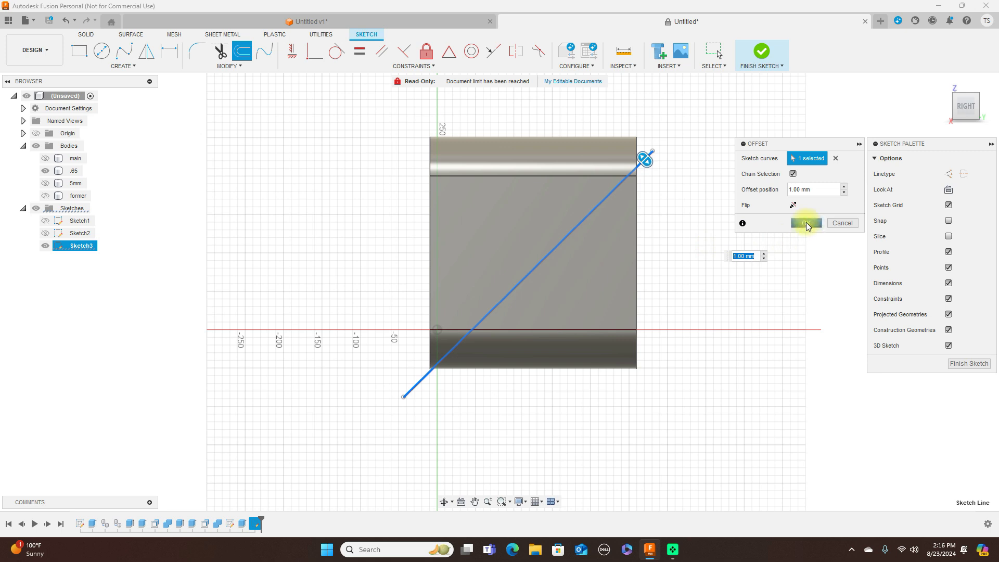
click(805, 224)
click(969, 363)
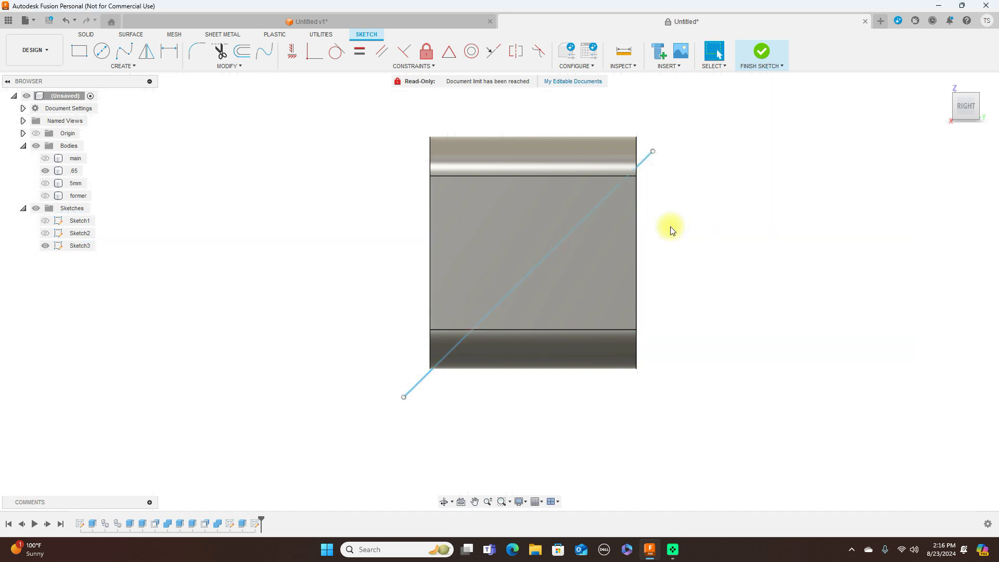
scroll(670, 227, up, 4)
scroll(670, 168, up, 5)
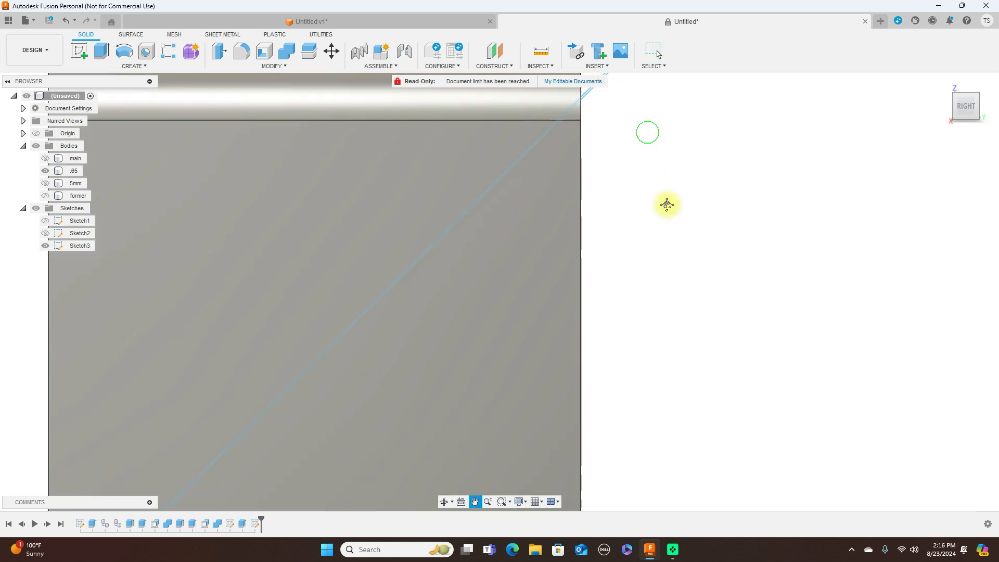
scroll(716, 310, down, 5)
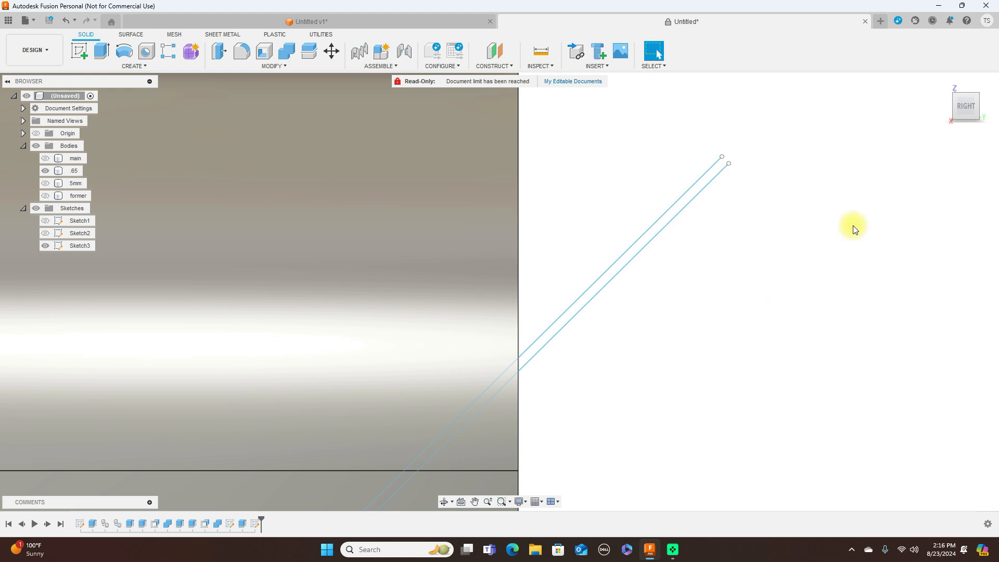
scroll(844, 229, up, 1)
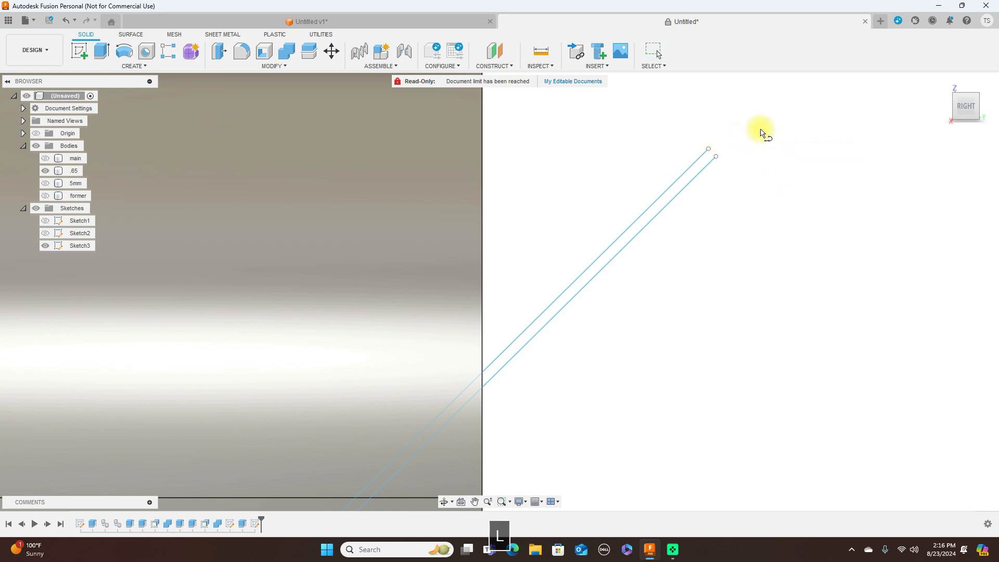
double_click(710, 151)
scroll(711, 151, up, 4)
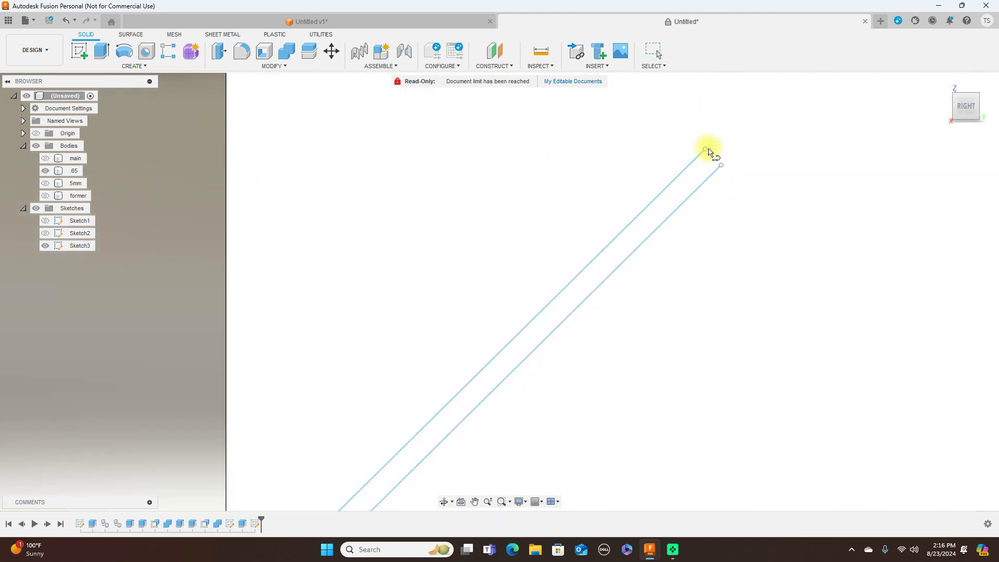
Start a sketch on the .65 body's flat side and close the lower-left end of the parallel diagonal lines with a short connecting line
click(84, 51)
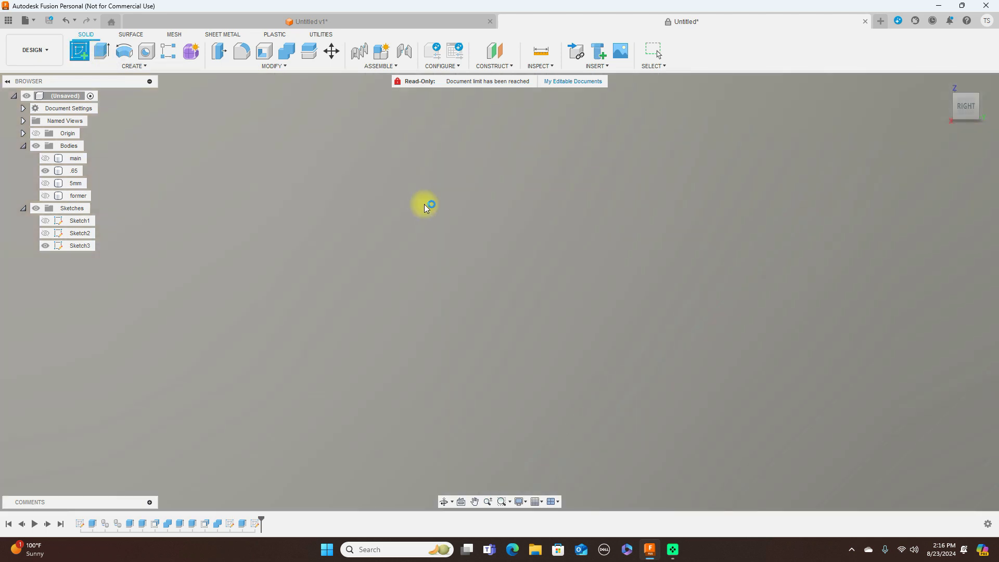
click(424, 204)
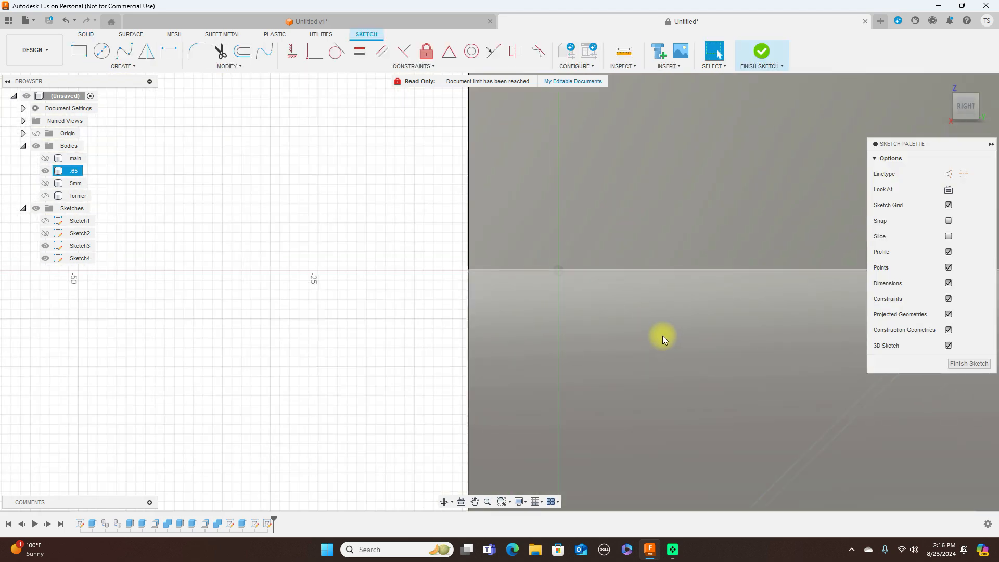
mouse_move(661, 286)
middle_down()
mouse_move(664, 179)
mouse_move(653, 110)
middle_up()
scroll(719, 360, down, 2)
middle_drag(707, 315, 665, 120)
mouse_move(598, 439)
middle_down()
mouse_move(668, 333)
mouse_move(709, 219)
middle_up()
scroll(472, 376, down, 1)
scroll(469, 377, up, 5)
middle_drag(415, 376, 515, 363)
key(l)
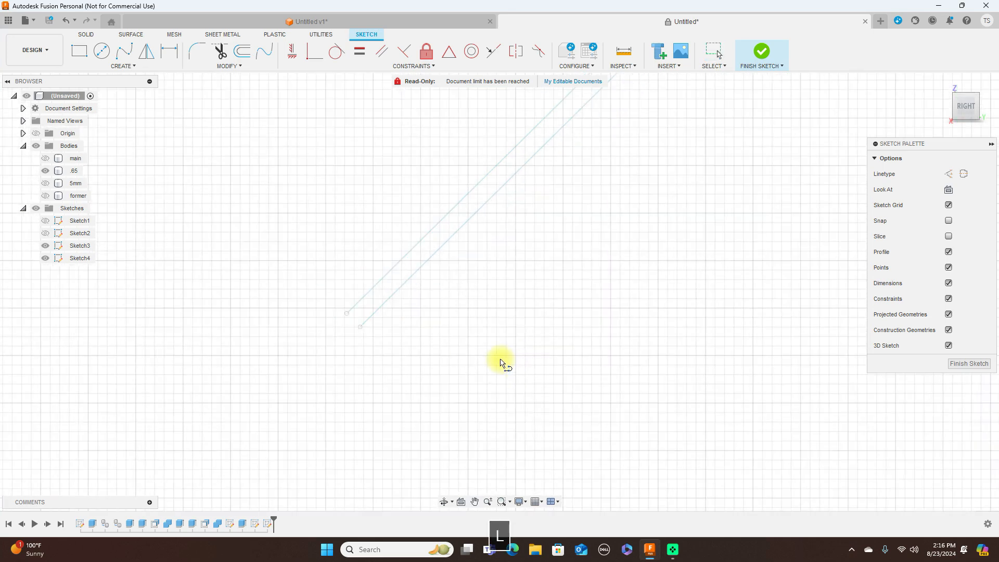
click(346, 313)
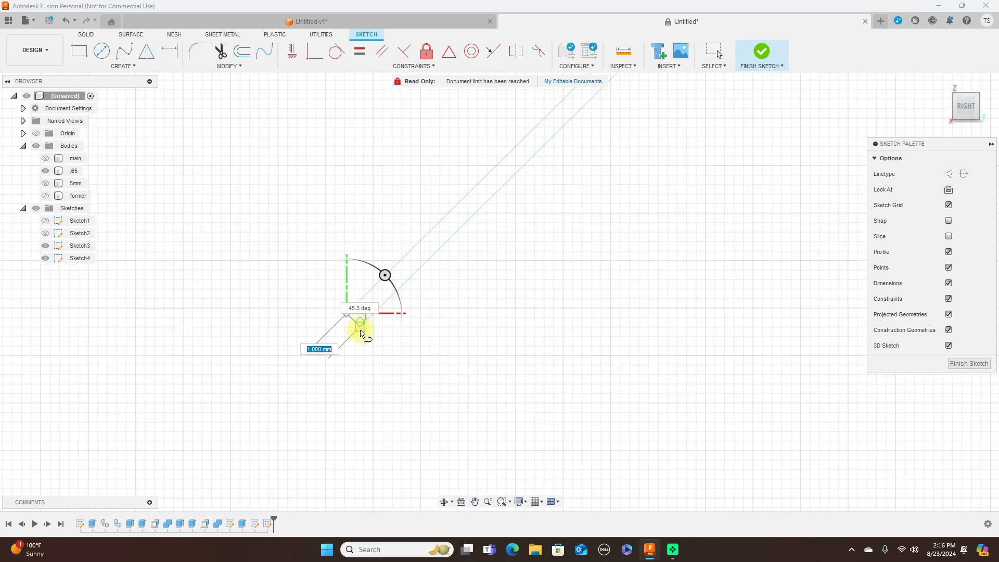
click(361, 328)
right_click(361, 329)
click(401, 328)
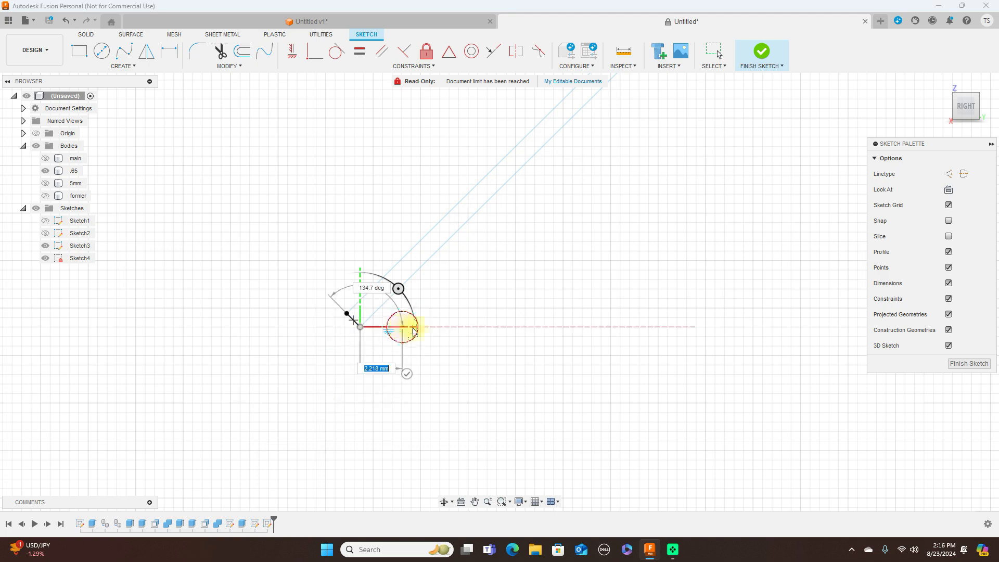
Close the upper-right end of the parallel diagonal lines with a short line between their endpoints
scroll(604, 326, down, 1)
scroll(603, 326, down, 3)
middle_drag(832, 187, 433, 410)
scroll(608, 403, down, 7)
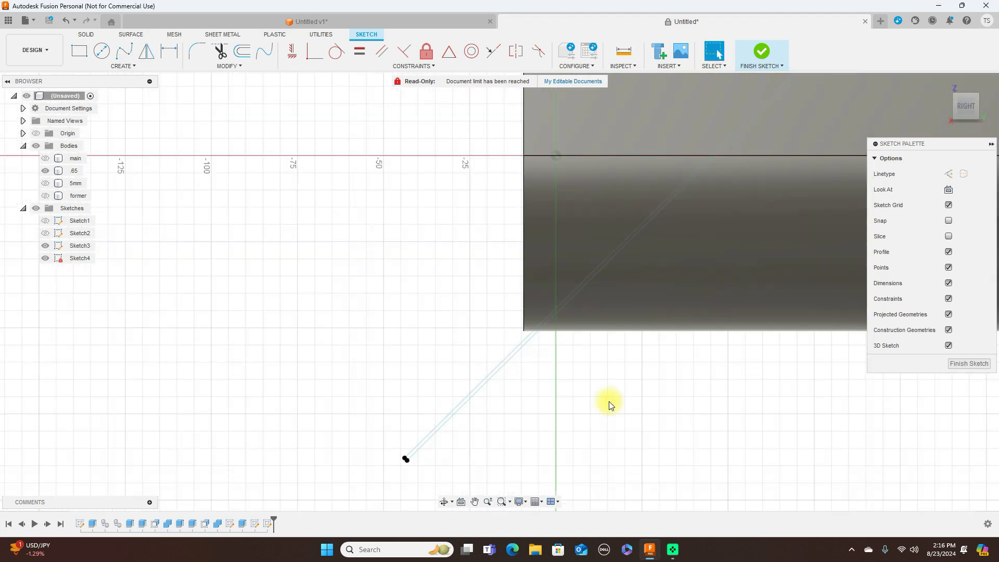
scroll(614, 401, down, 4)
middle_drag(835, 206, 609, 259)
scroll(609, 255, up, 5)
scroll(650, 196, up, 2)
mouse_move(658, 182)
middle_down()
mouse_move(657, 368)
mouse_move(661, 359)
middle_up()
scroll(660, 358, up, 4)
middle_drag(651, 182, 683, 333)
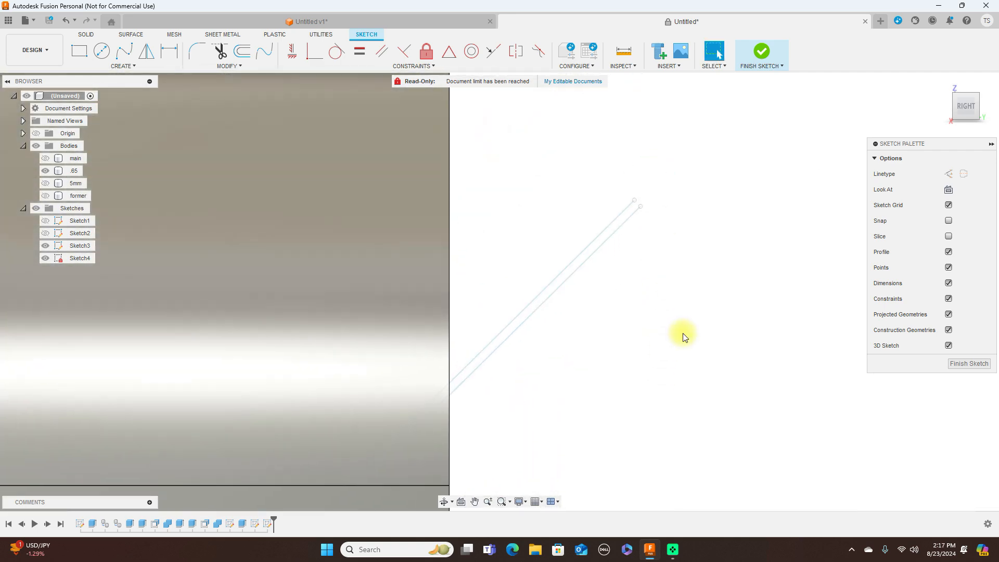
scroll(683, 334, up, 2)
key(l)
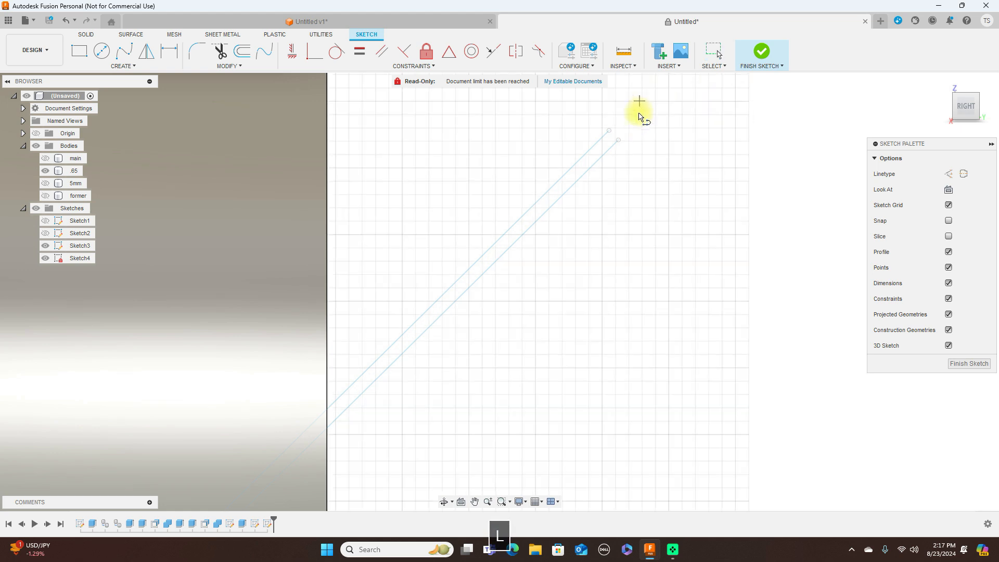
click(608, 131)
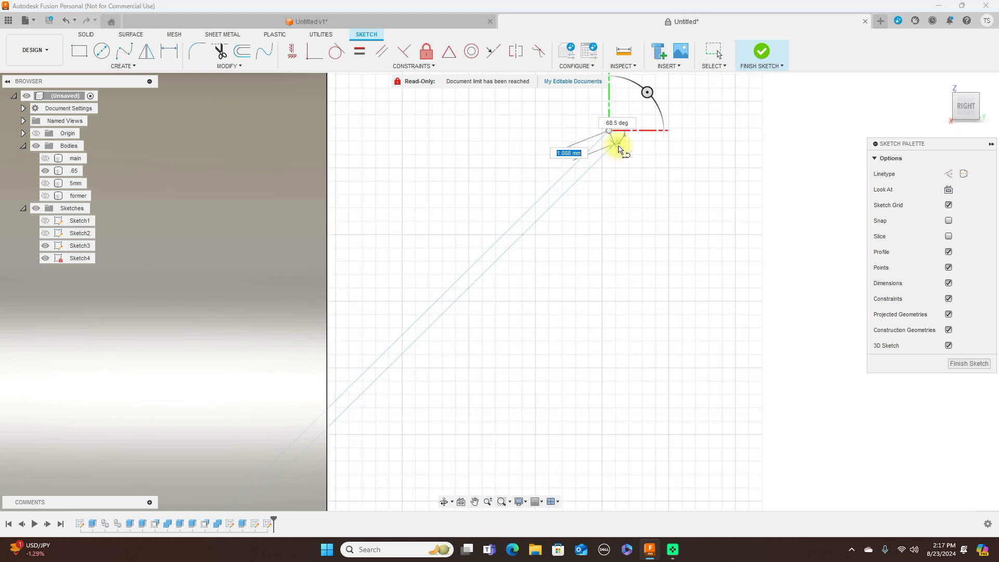
click(617, 139)
right_click(619, 137)
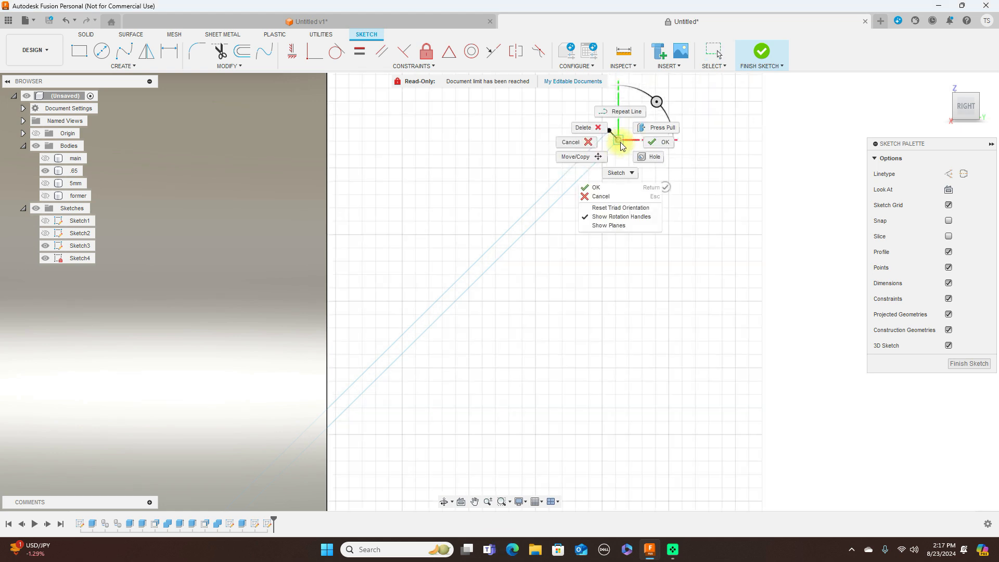
click(660, 128)
scroll(582, 182, down, 5)
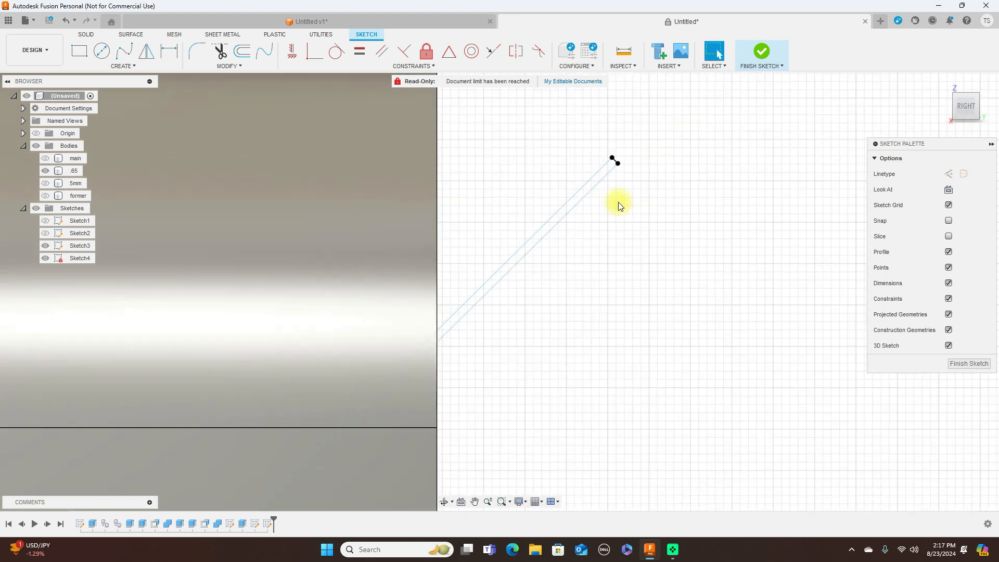
scroll(728, 302, down, 5)
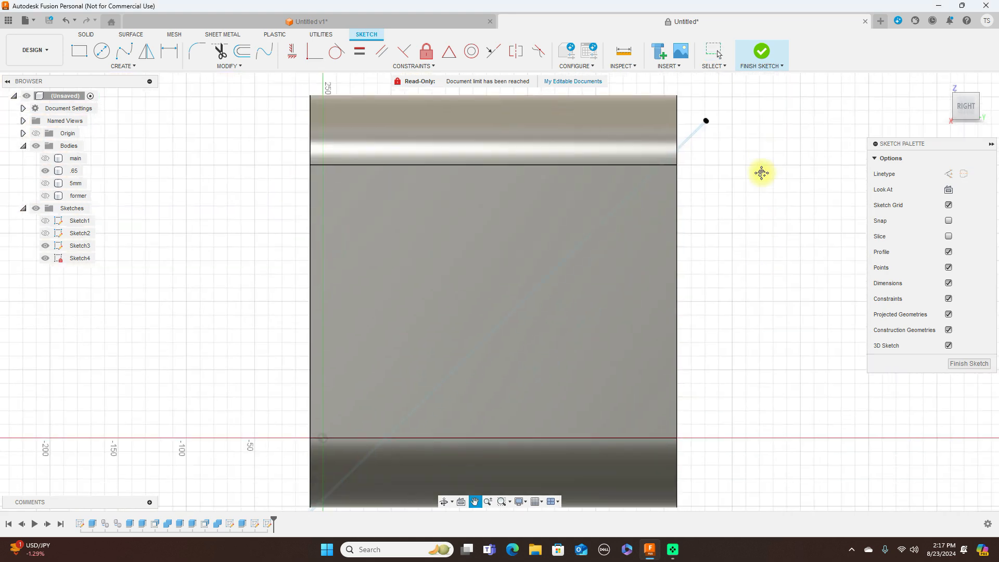
scroll(725, 350, up, 3)
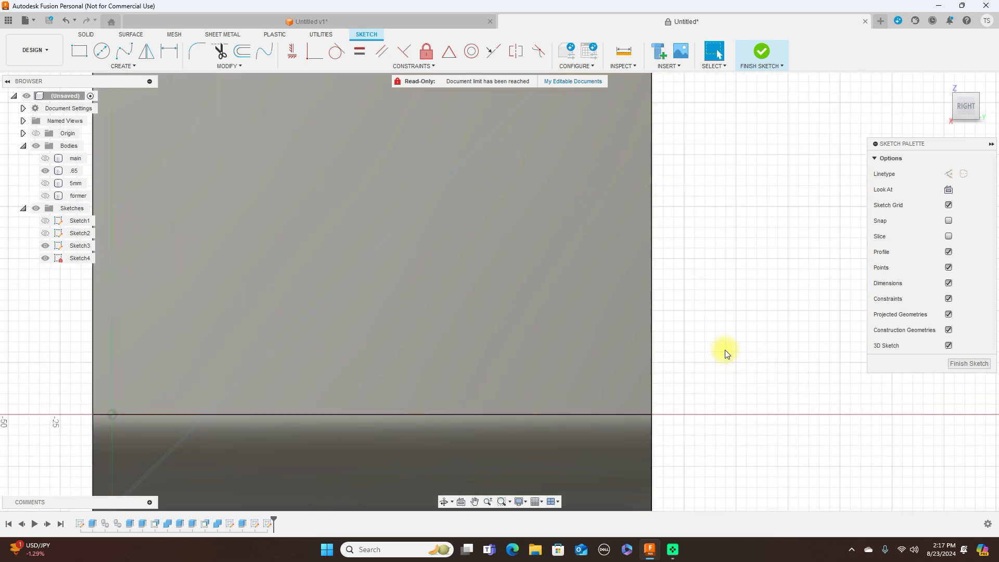
Project the two parallel diagonal lines into the sketch to close the thin strip profile, and finish the sketch
middle_drag(725, 350, 851, 128)
scroll(318, 432, up, 3)
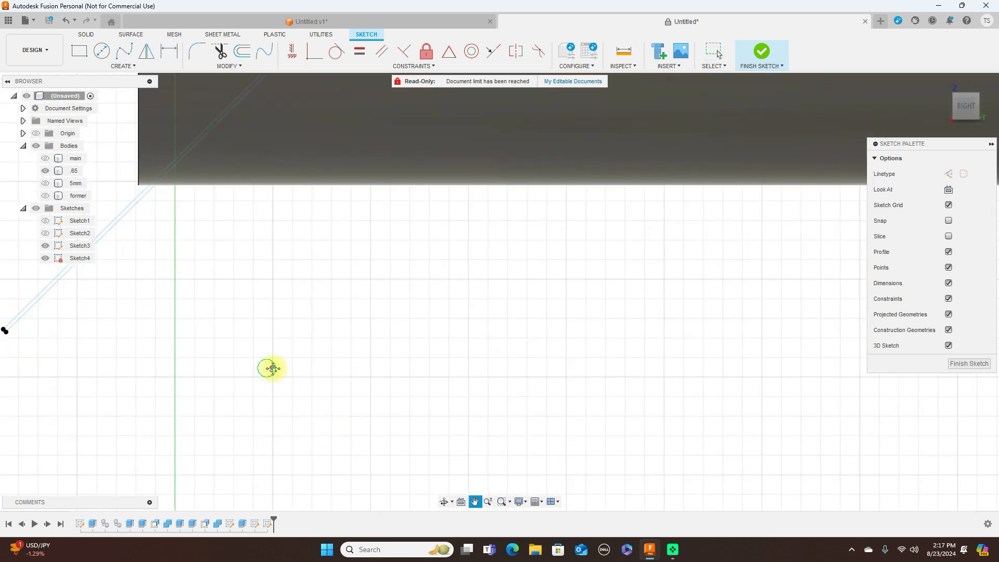
middle_drag(270, 368, 470, 395)
scroll(463, 392, up, 2)
scroll(461, 388, up, 2)
scroll(369, 357, up, 1)
middle_drag(334, 317, 579, 333)
scroll(349, 335, up, 1)
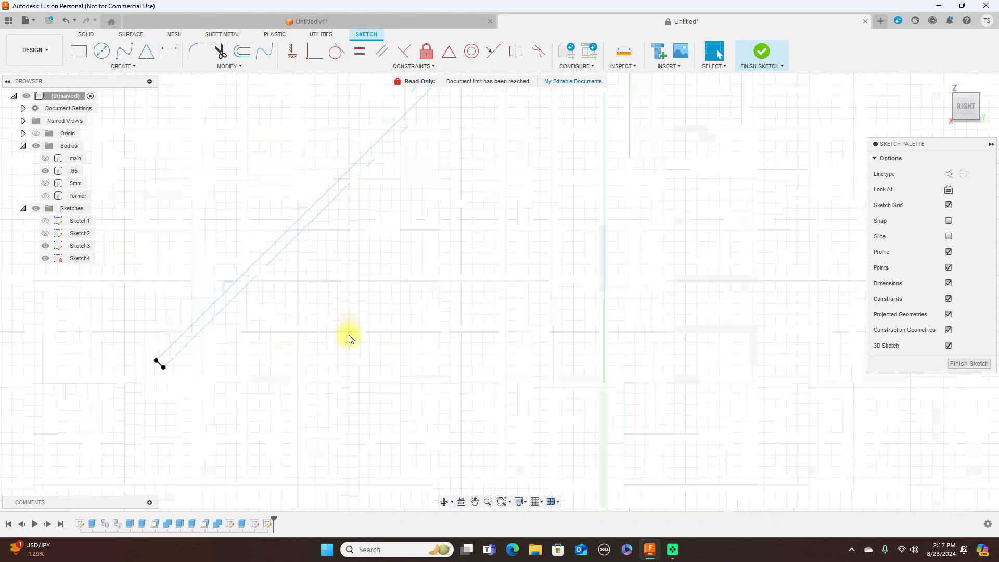
scroll(368, 366, down, 1)
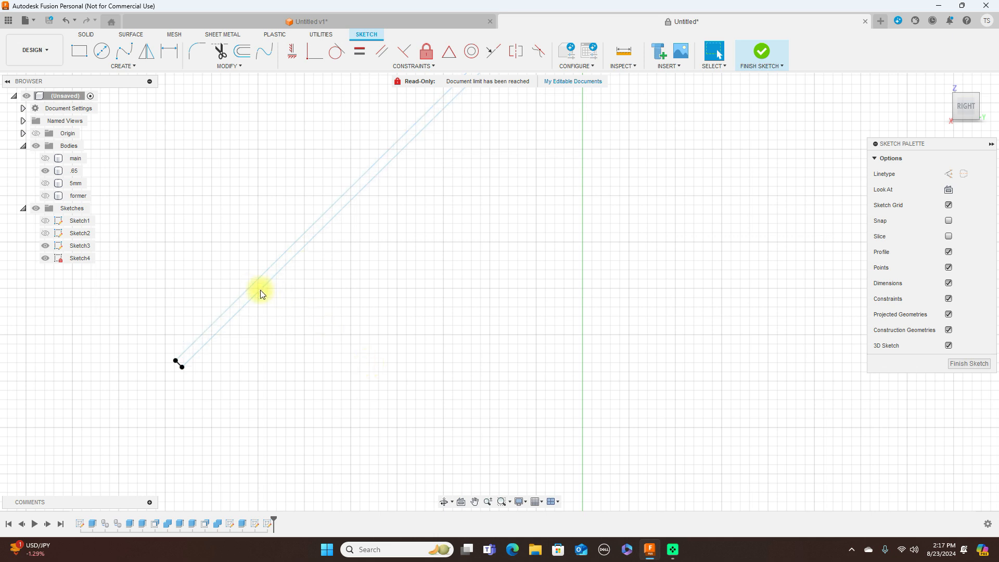
scroll(354, 353, up, 1)
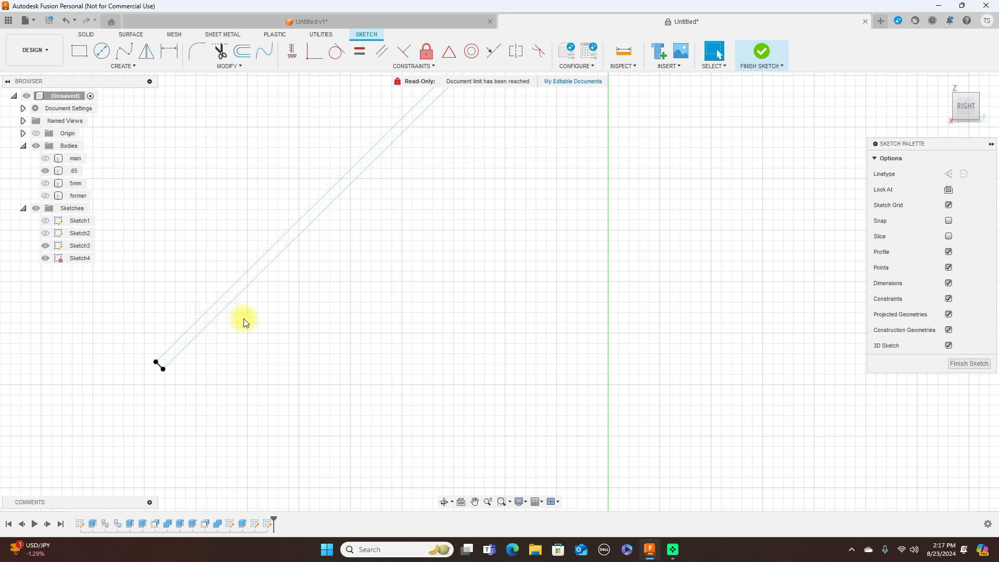
key(p)
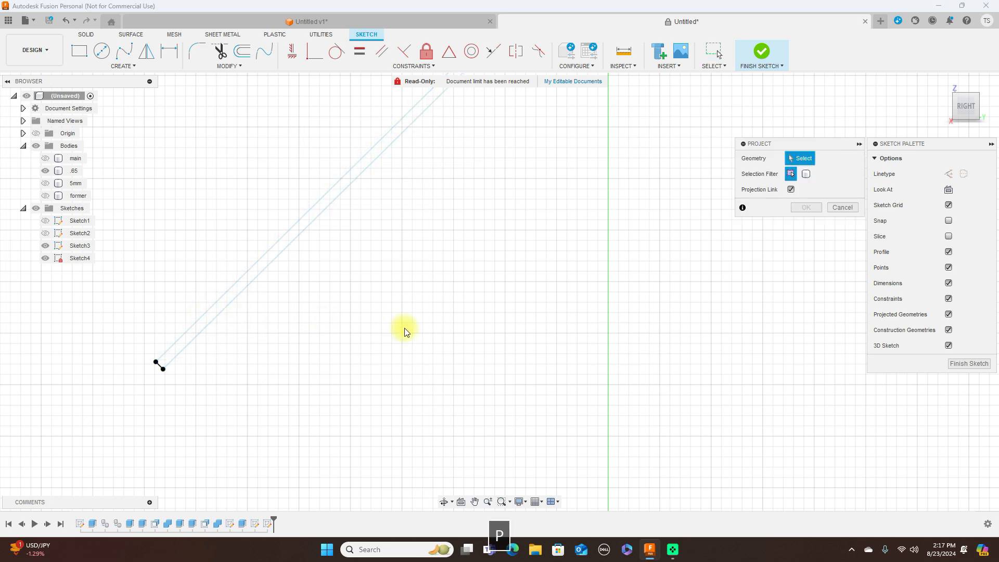
click(314, 205)
click(316, 216)
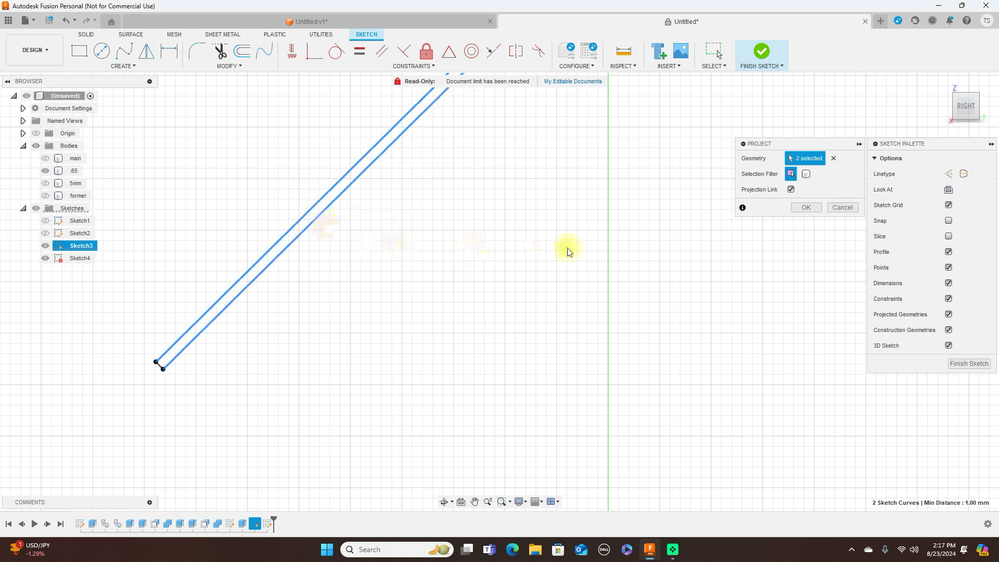
click(805, 207)
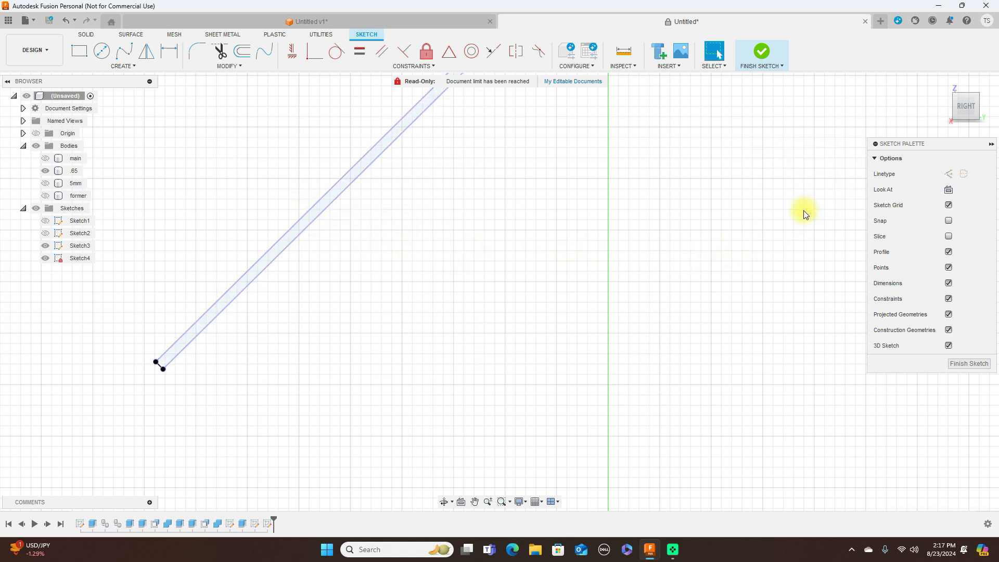
scroll(539, 323, down, 2)
scroll(539, 322, down, 5)
mouse_move(646, 270)
middle_down()
mouse_move(619, 306)
mouse_move(493, 348)
middle_up()
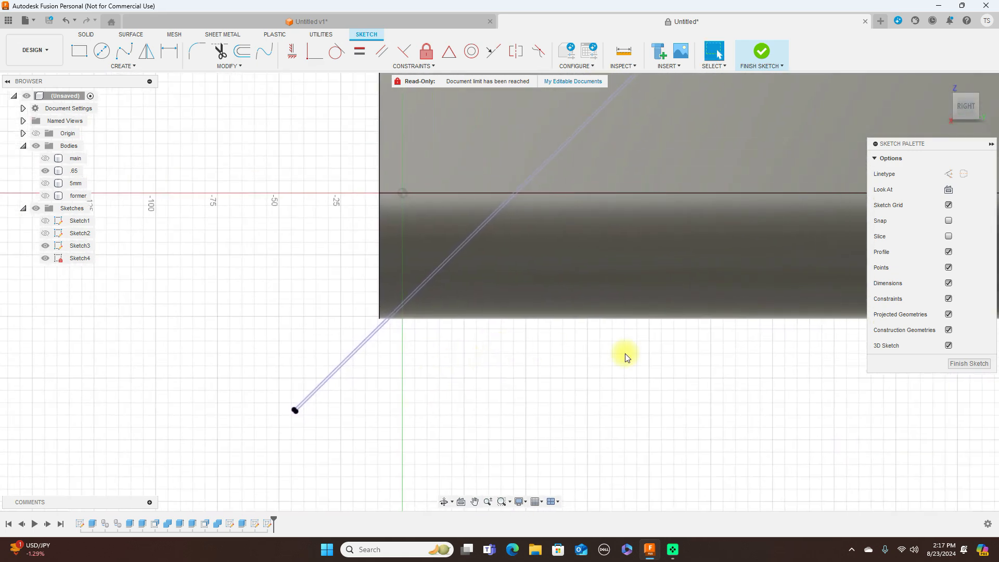
click(965, 363)
mouse_move(379, 333)
middle_down()
mouse_move(700, 352)
mouse_move(682, 367)
mouse_move(493, 335)
mouse_move(523, 332)
middle_up()
scroll(682, 368, up, 2)
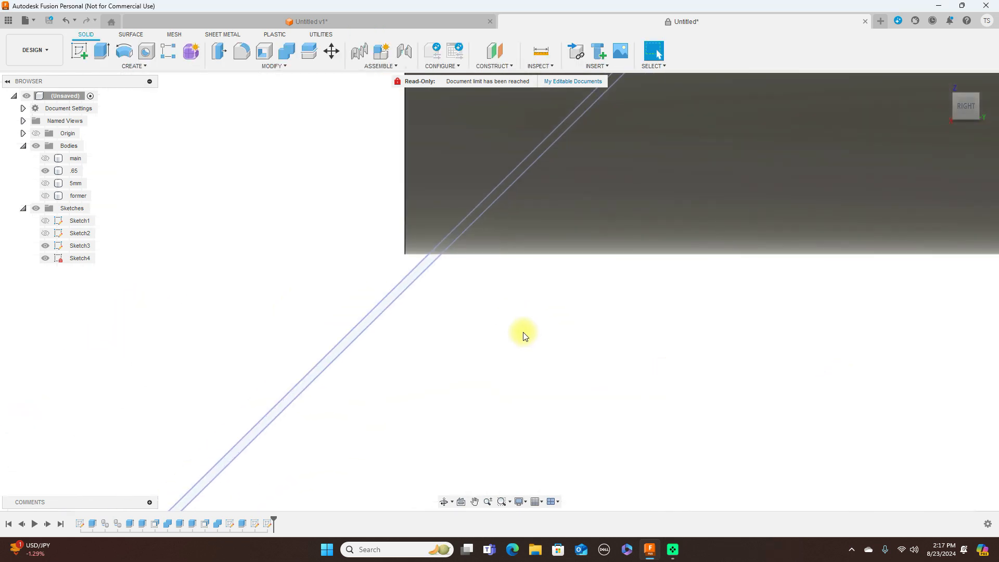
key(e)
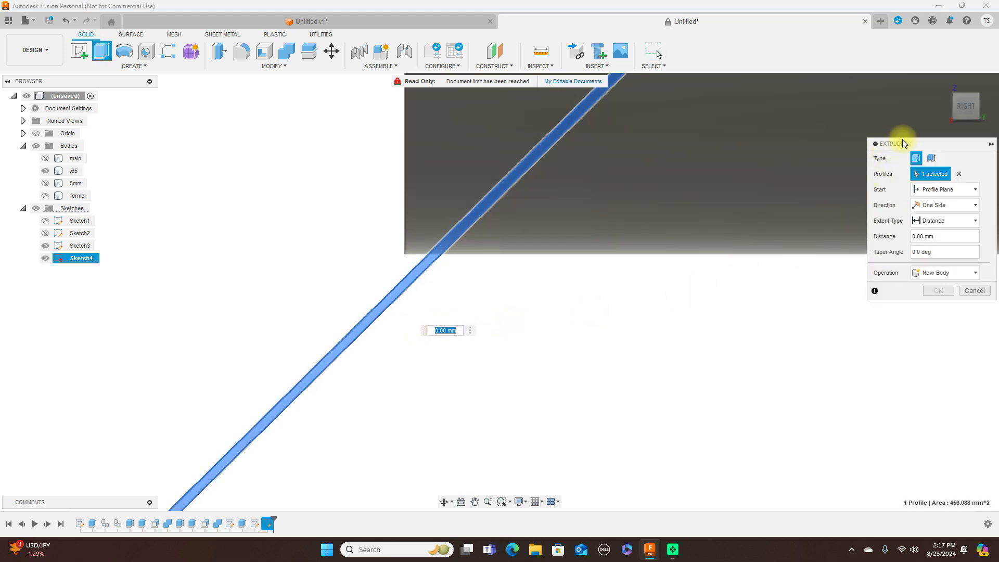
click(945, 106)
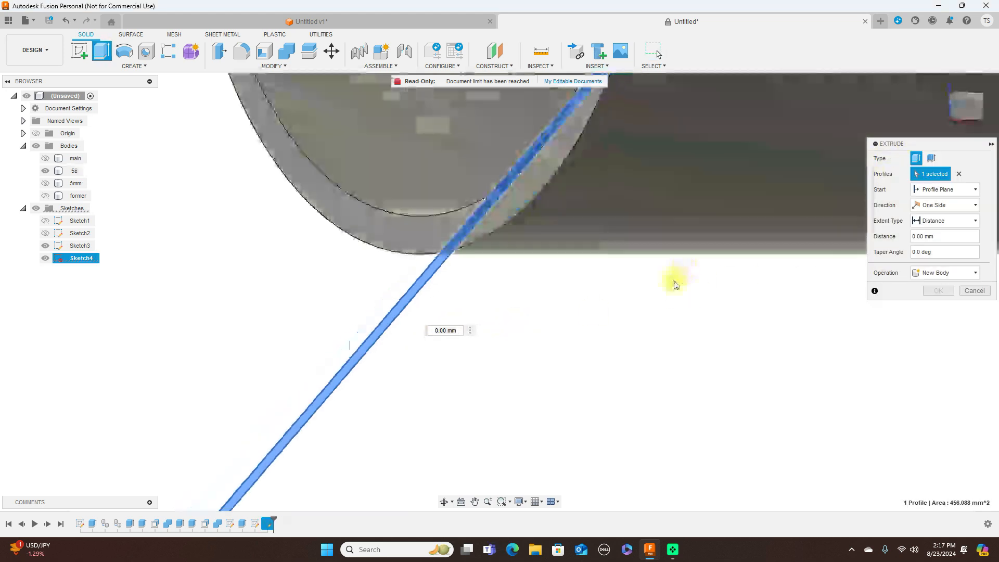
scroll(681, 293, down, 5)
middle_drag(772, 298, 701, 371)
scroll(701, 372, down, 2)
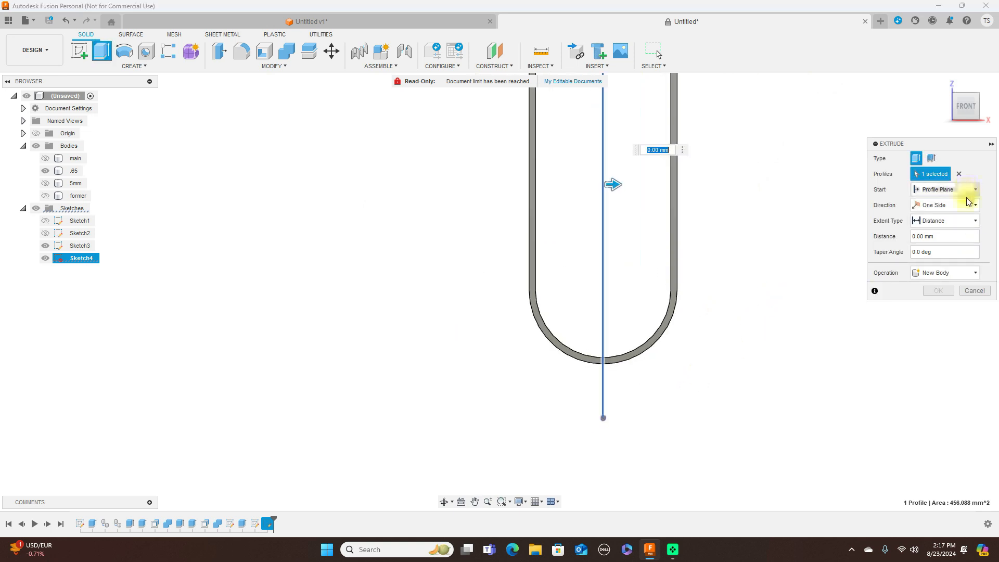
click(967, 206)
click(956, 238)
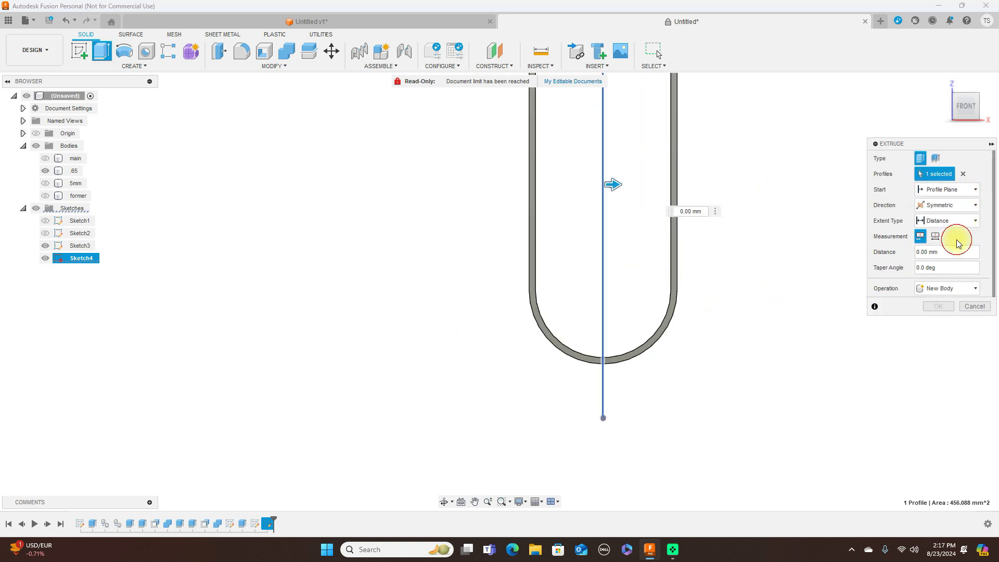
middle_drag(823, 186, 727, 272)
scroll(727, 272, down, 3)
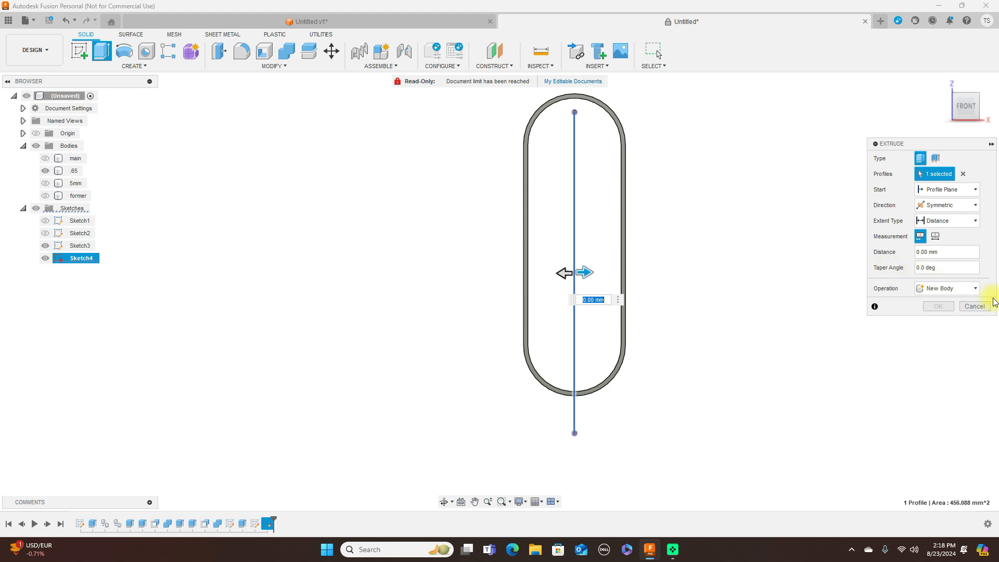
drag(589, 271, 681, 276)
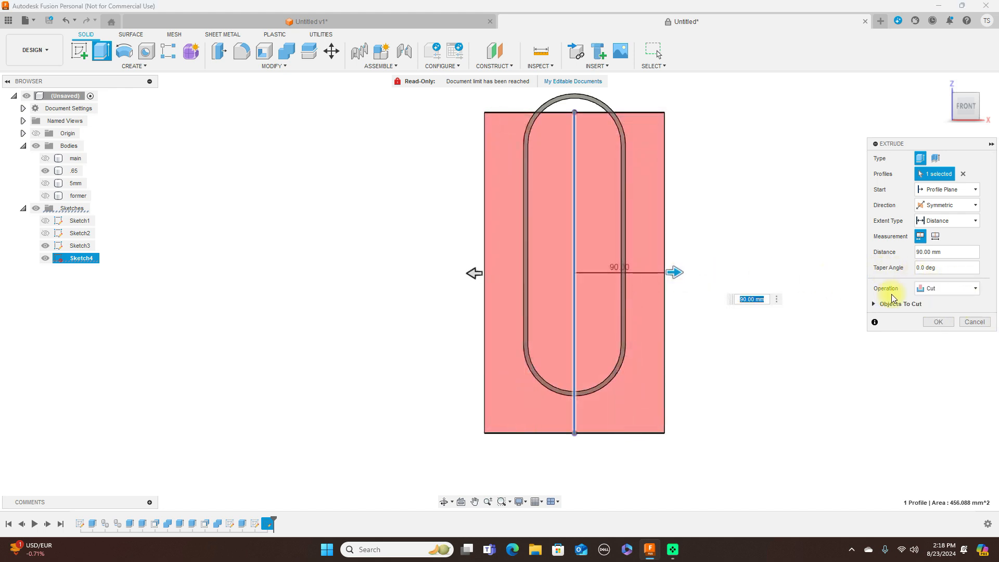
click(968, 289)
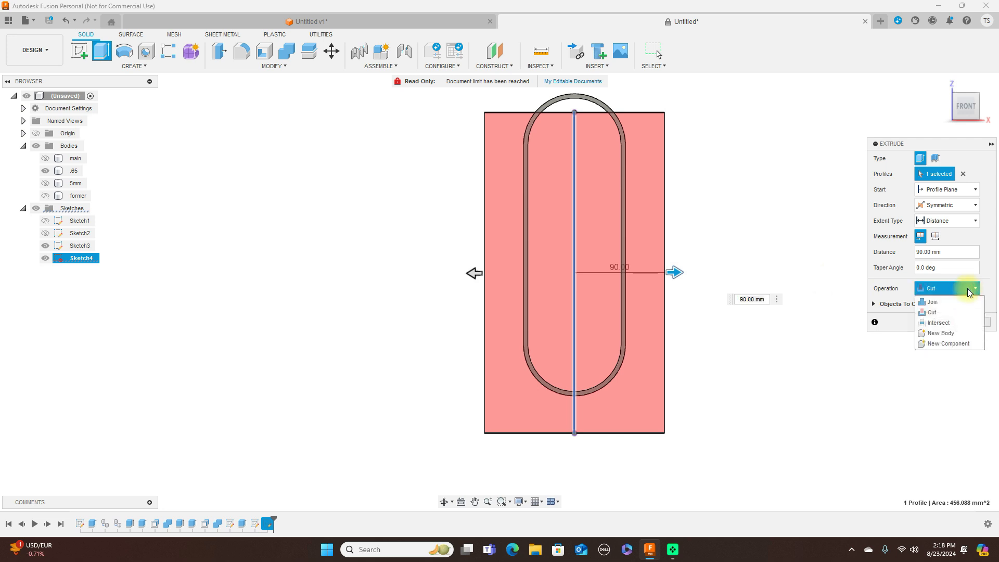
click(960, 325)
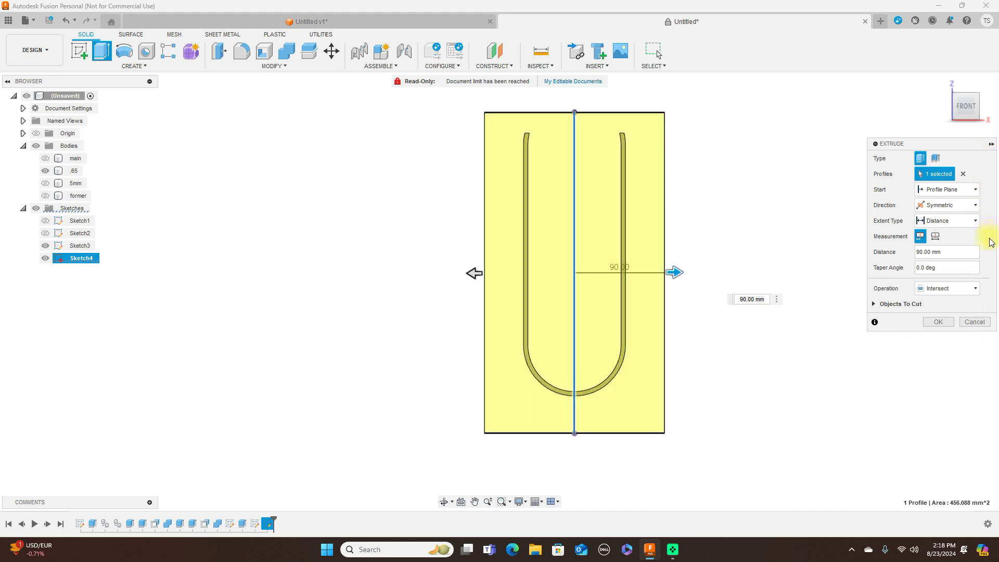
click(974, 323)
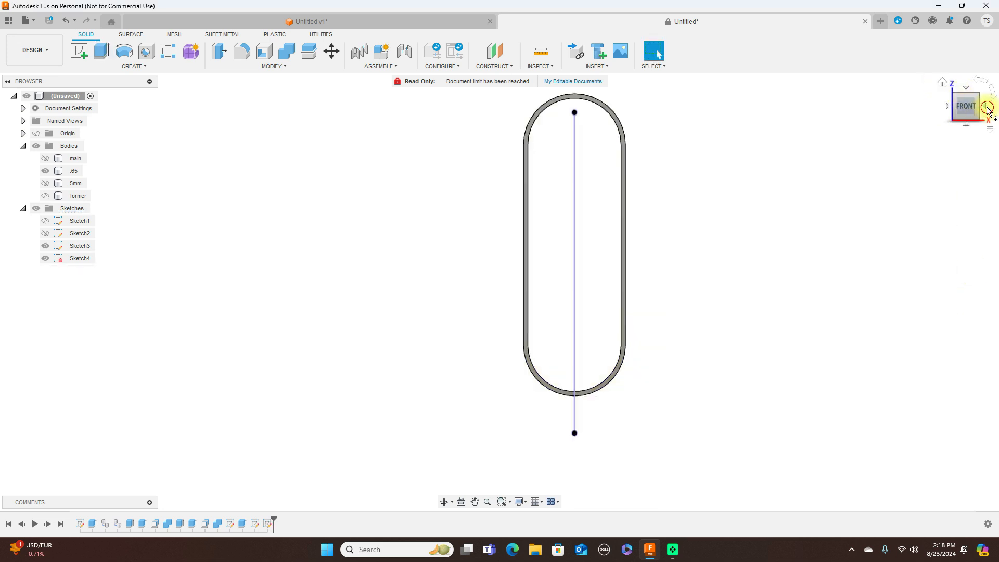
Move the upper-right endpoint of the diagonal strip's source line up and inward, to just above the body's upper-right corner
click(987, 108)
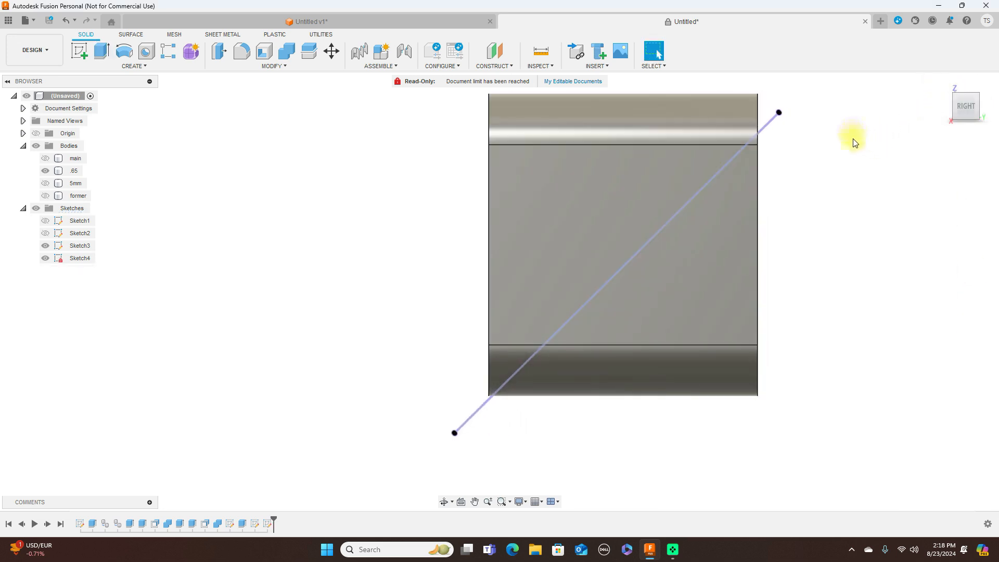
scroll(852, 139, up, 5)
middle_drag(831, 131, 858, 297)
scroll(850, 283, up, 2)
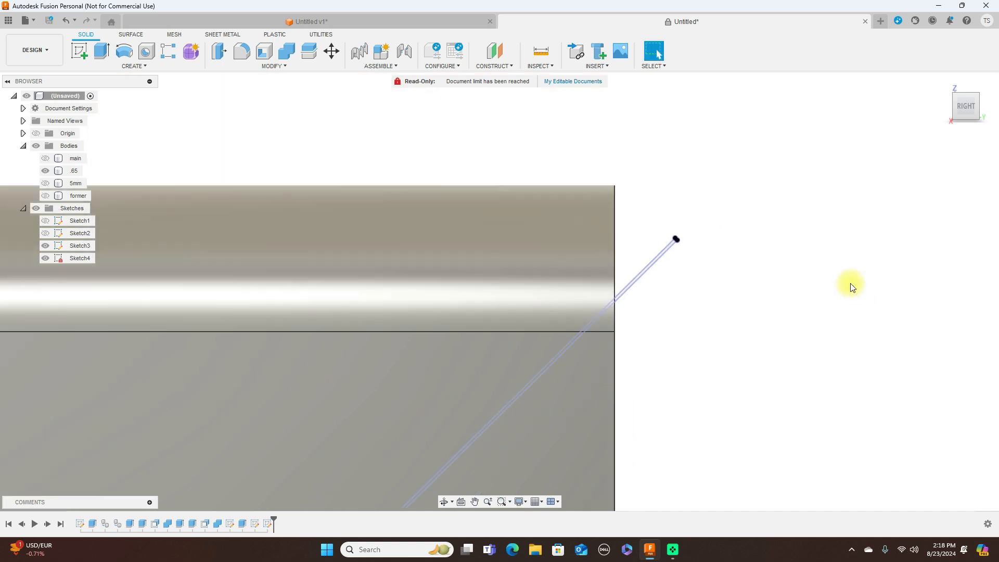
scroll(676, 242, up, 4)
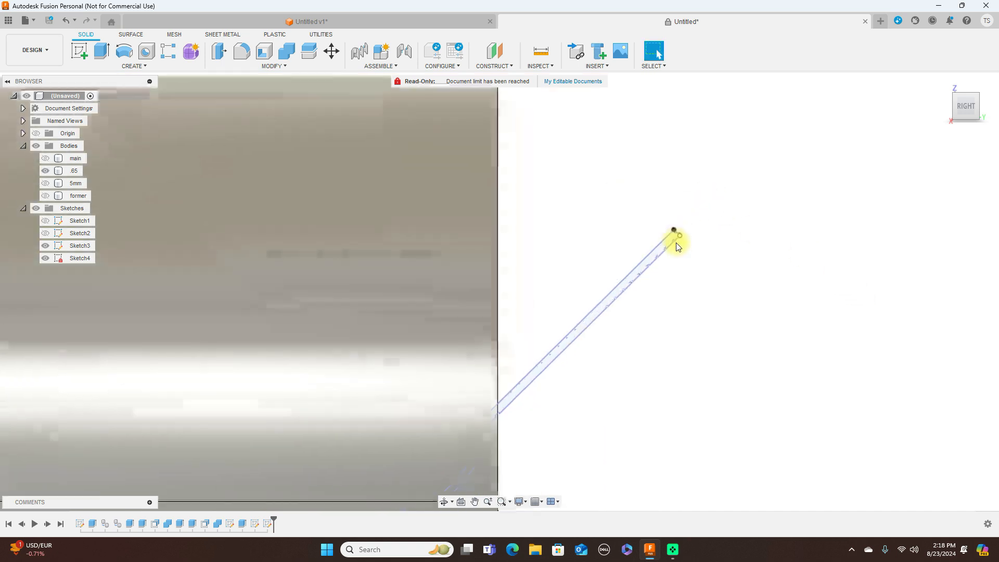
scroll(718, 252, down, 2)
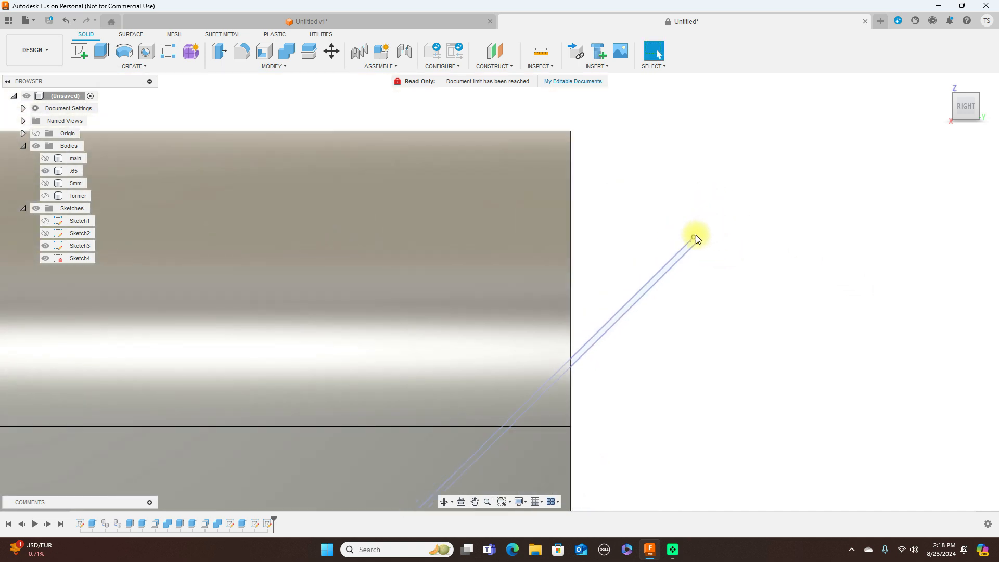
mouse_move(695, 237)
mouse_down()
mouse_move(663, 170)
mouse_move(566, 83)
mouse_up()
scroll(634, 213, down, 4)
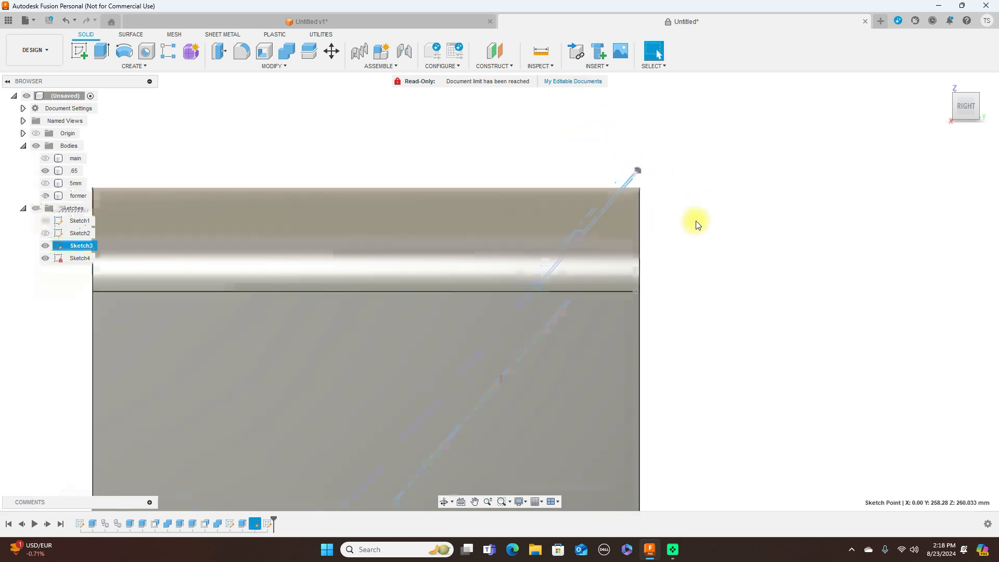
scroll(728, 249, down, 2)
middle_drag(744, 267, 853, 149)
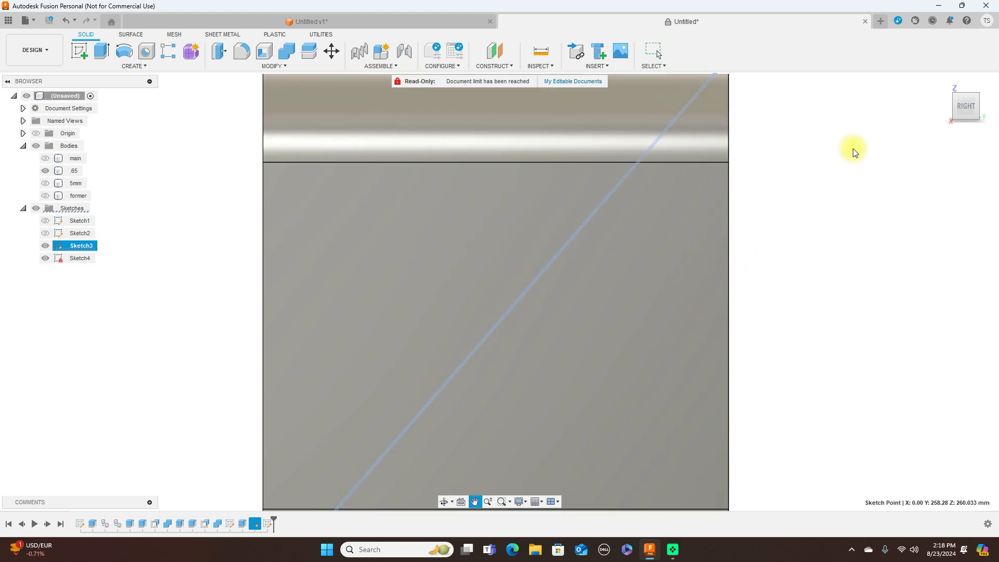
middle_drag(834, 252, 858, 154)
middle_drag(840, 193, 822, 232)
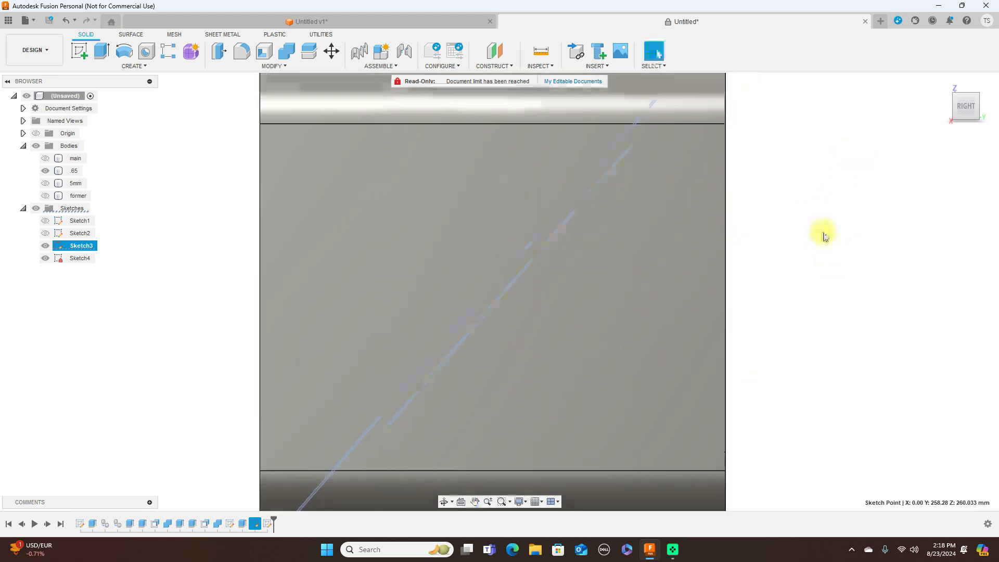
scroll(822, 232, up, 4)
middle_drag(748, 226, 876, 325)
scroll(885, 284, down, 5)
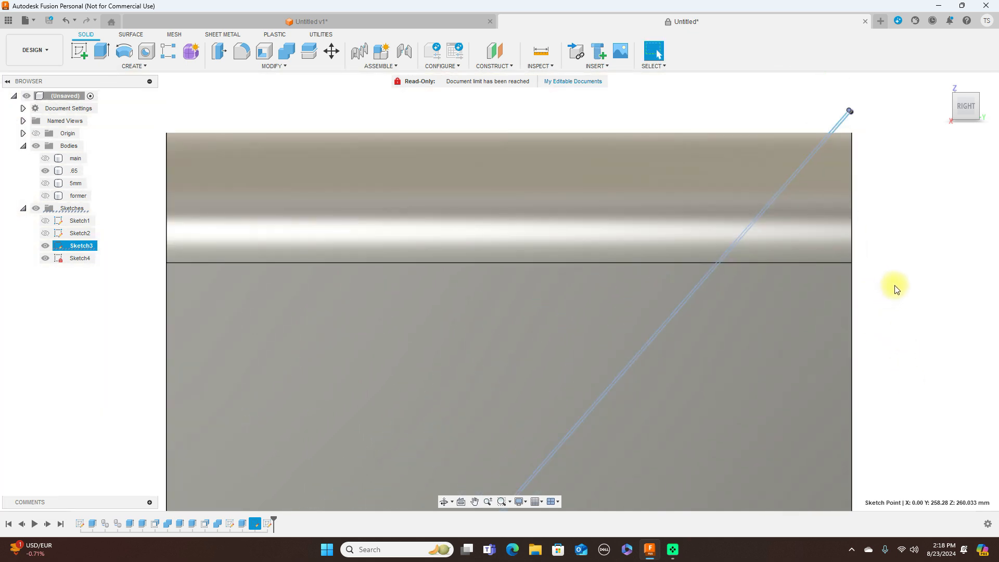
Start an extrusion of the closed thin diagonal strip profile
click(840, 118)
key(e)
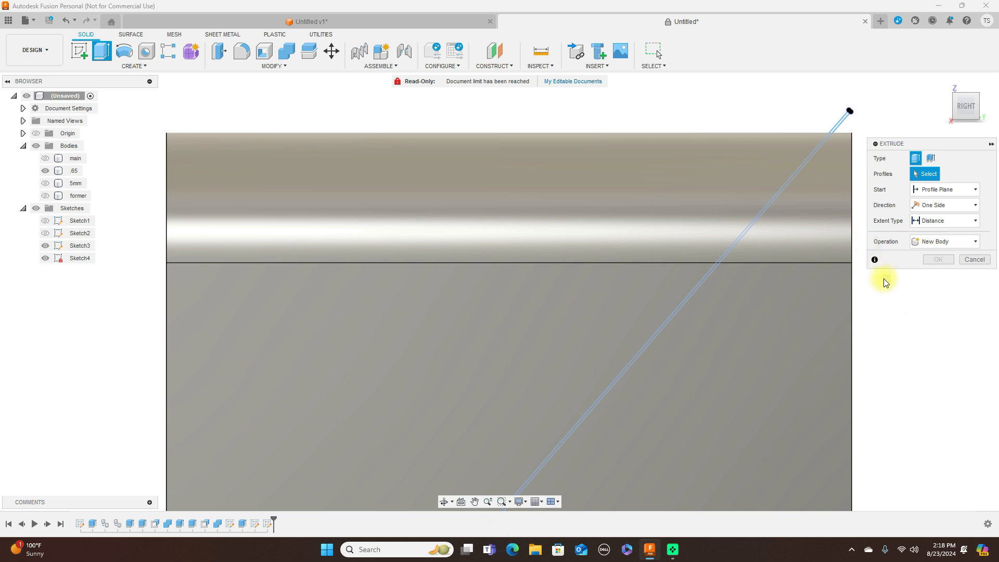
scroll(910, 325, up, 3)
middle_drag(888, 300, 898, 444)
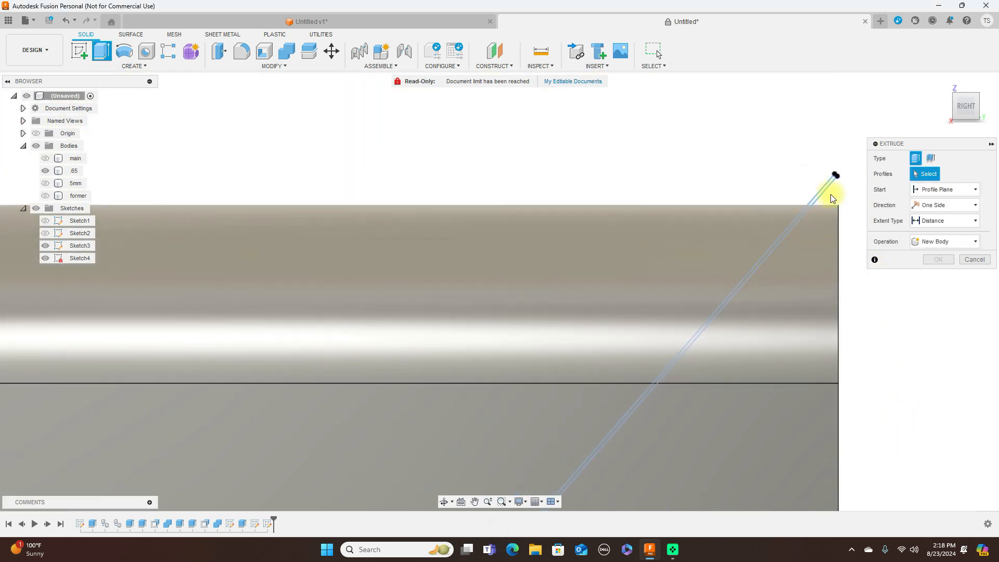
click(826, 189)
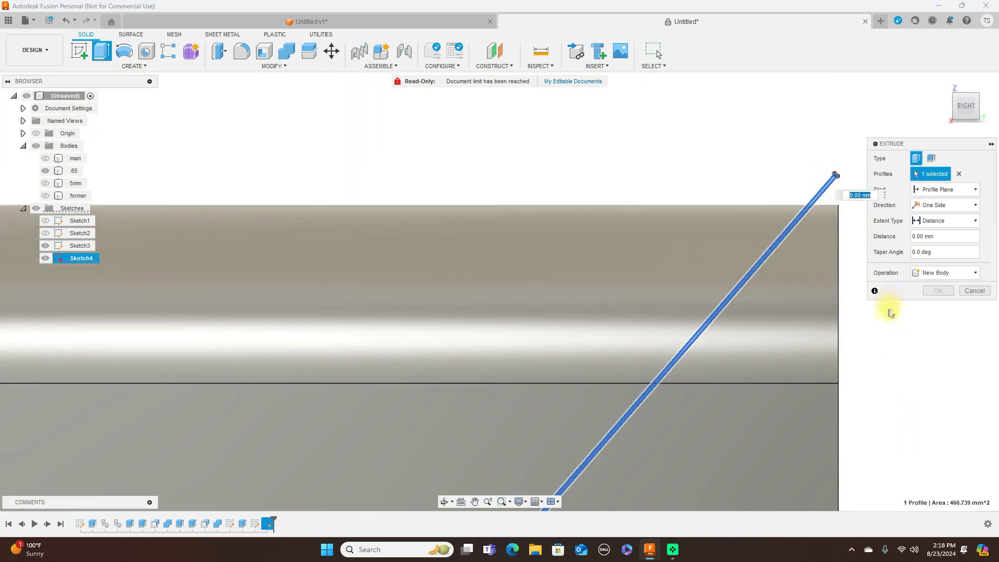
scroll(901, 377, down, 5)
middle_drag(910, 388, 724, 209)
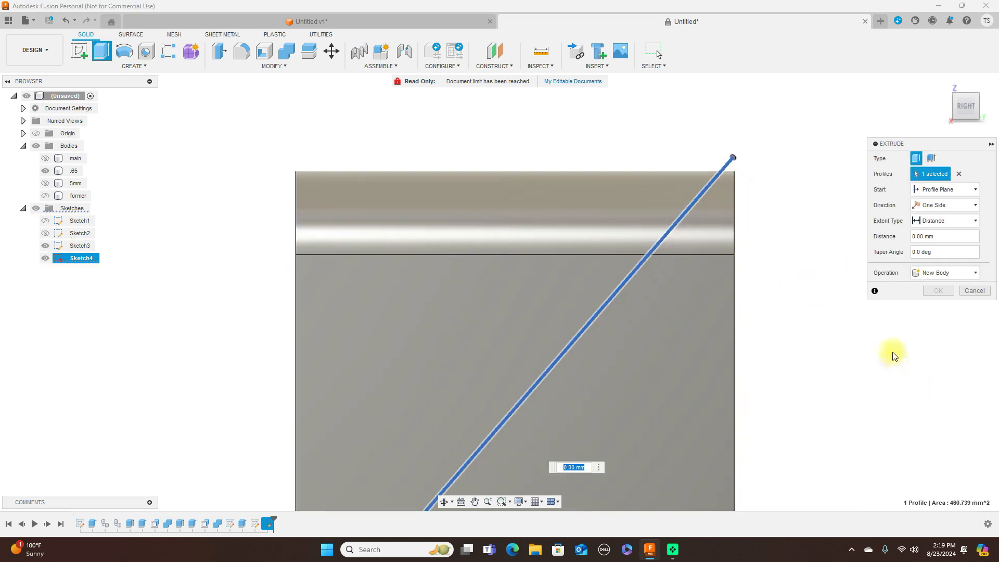
Set the strip extrusion to symmetric with a distance of 60 mm, extending past both sides of the .65 body
click(946, 106)
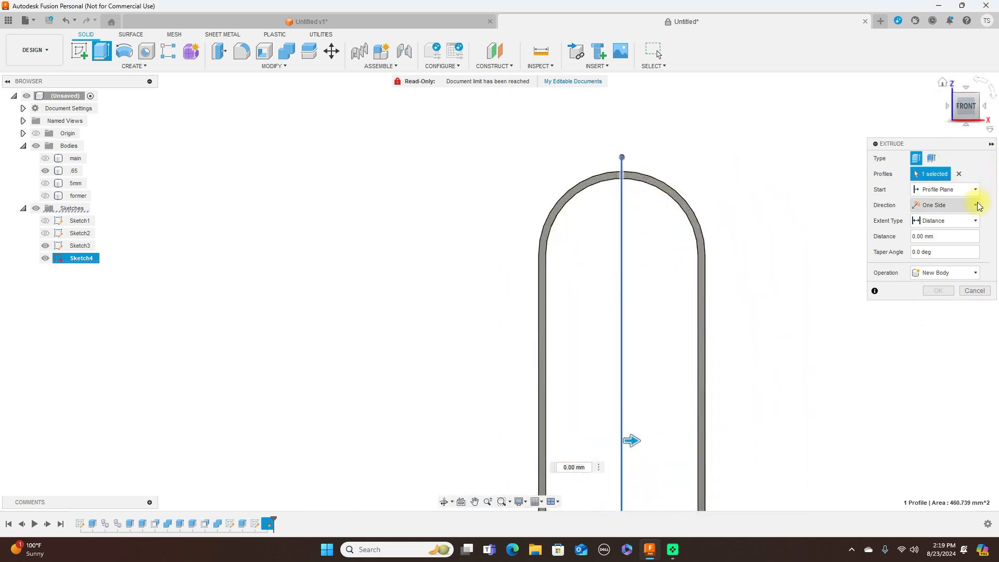
click(978, 205)
click(958, 240)
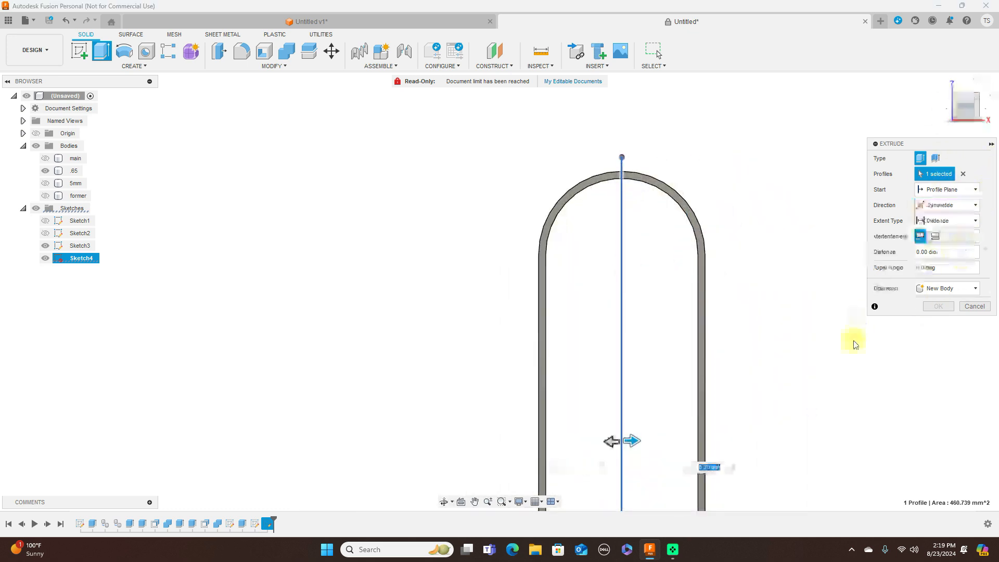
scroll(821, 396, down, 1)
middle_drag(825, 405, 689, 239)
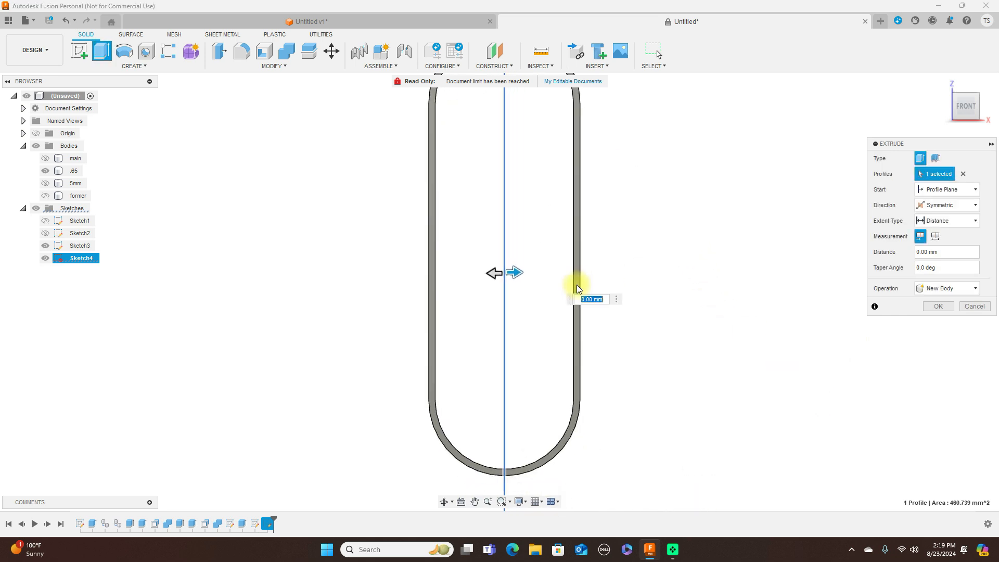
drag(514, 272, 604, 272)
scroll(714, 305, down, 3)
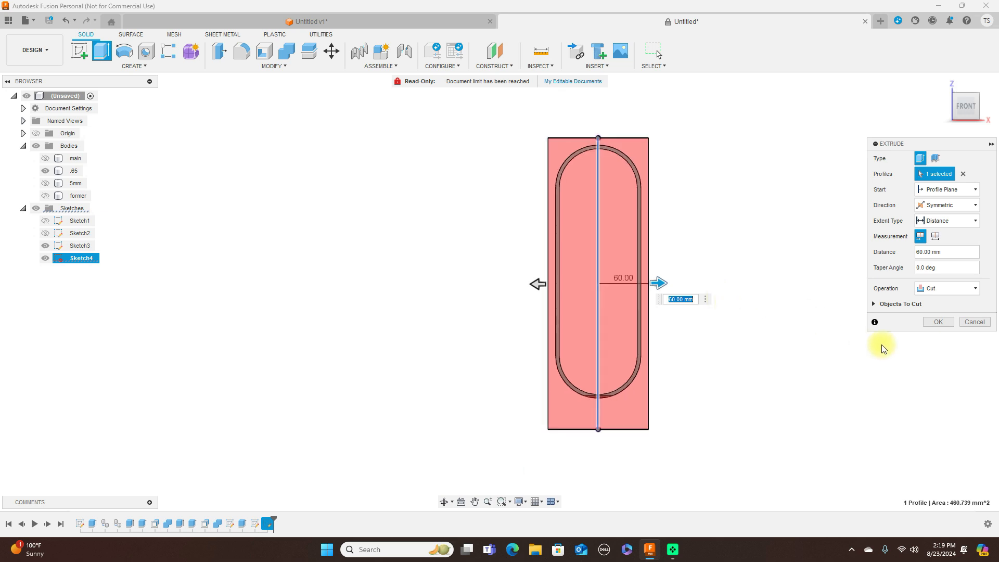
Set the strip extrusion's operation to New Body and complete it
click(963, 288)
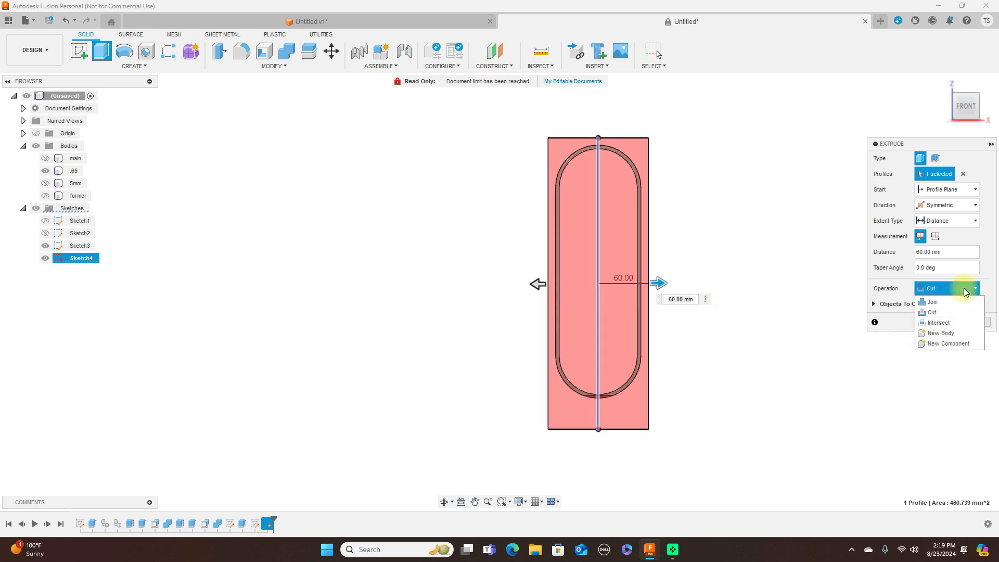
click(959, 336)
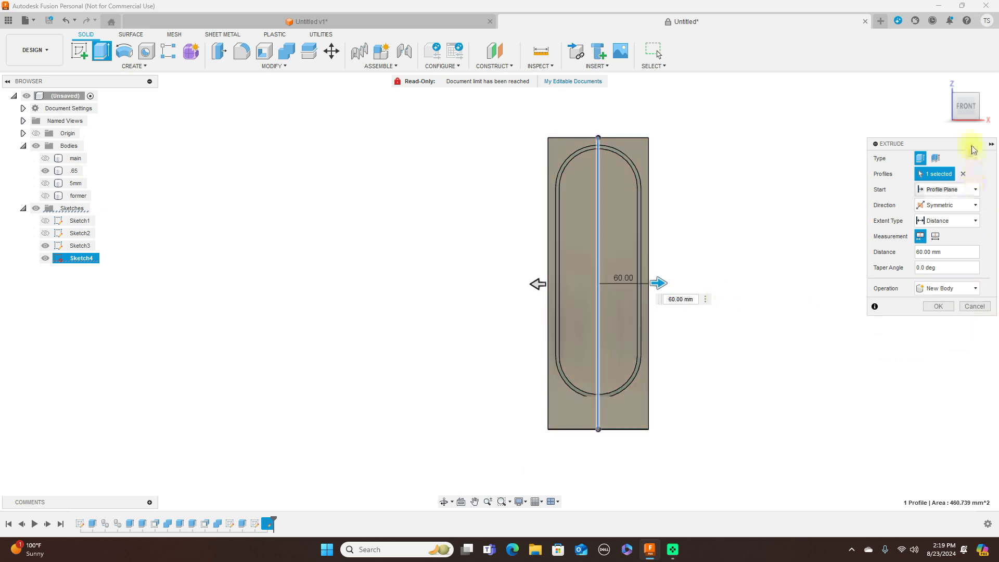
drag(967, 104, 919, 111)
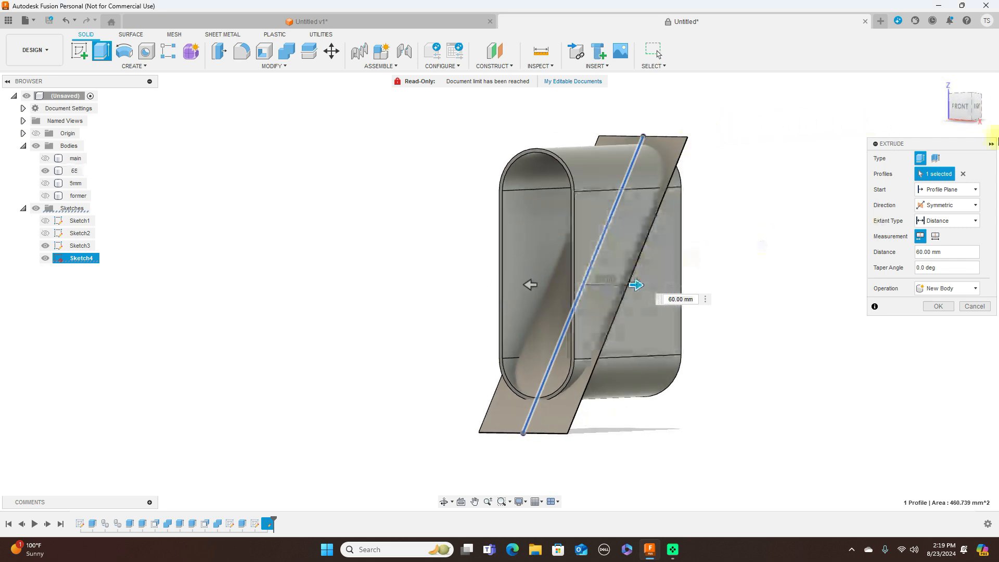
click(979, 108)
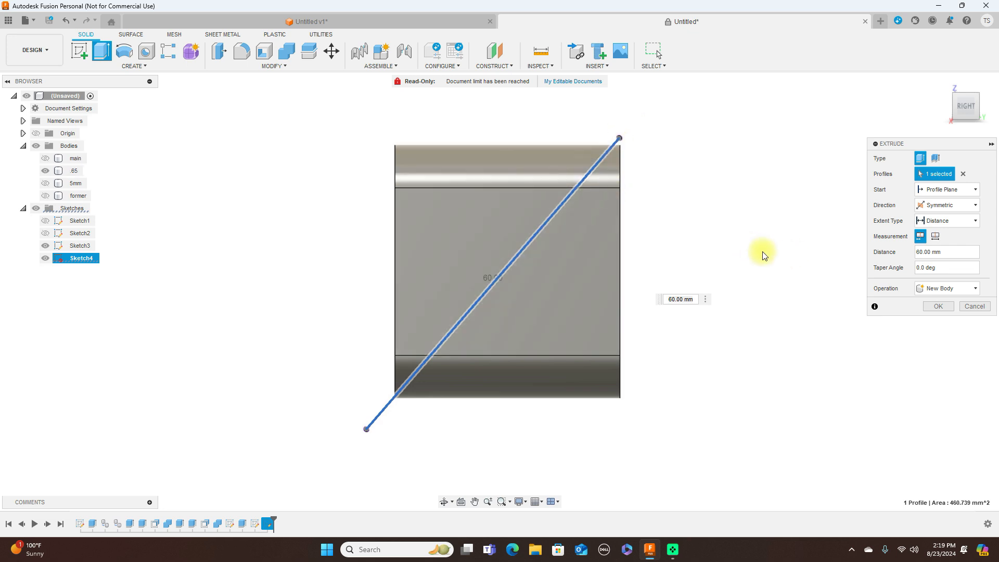
click(956, 108)
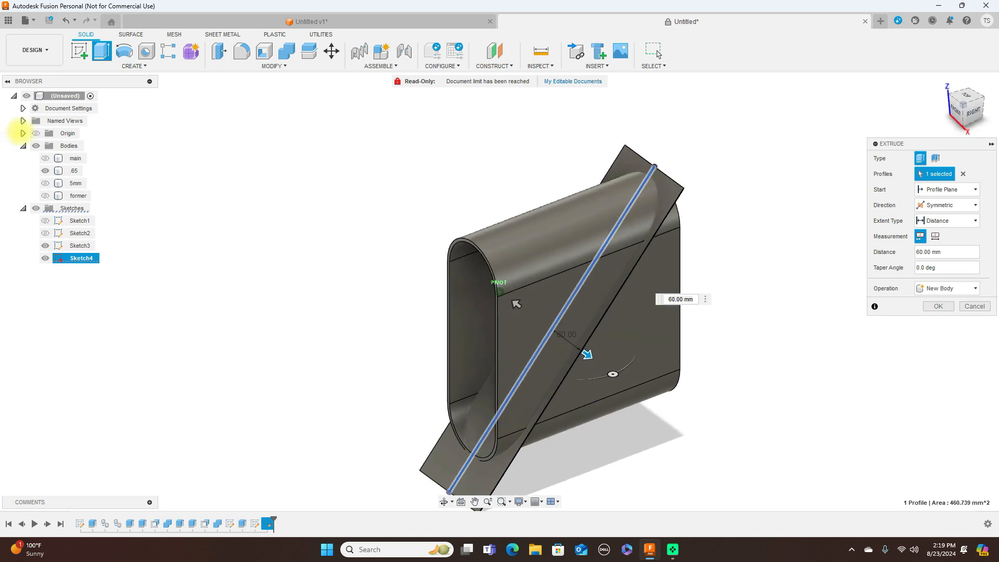
drag(18, 133, 985, 125)
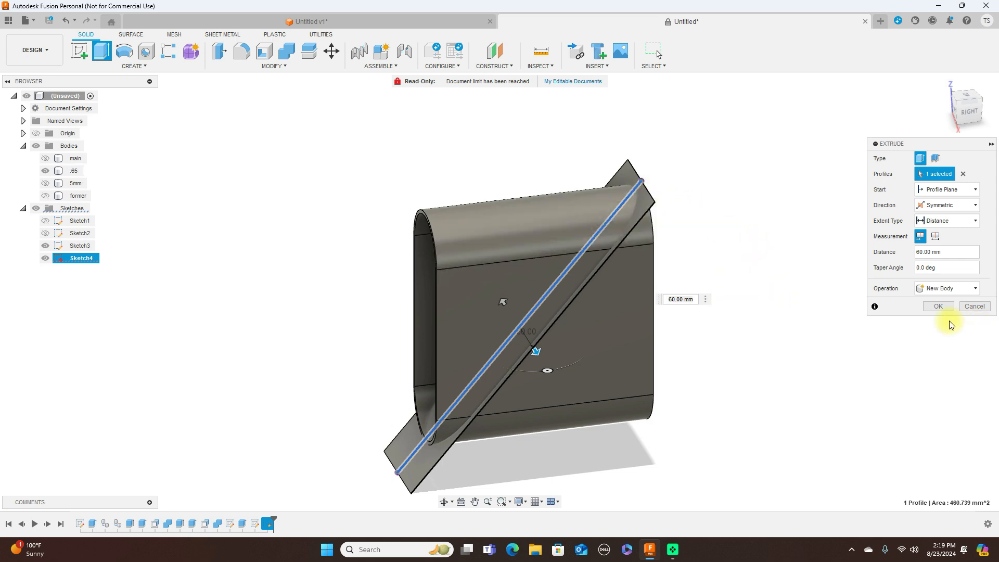
click(937, 306)
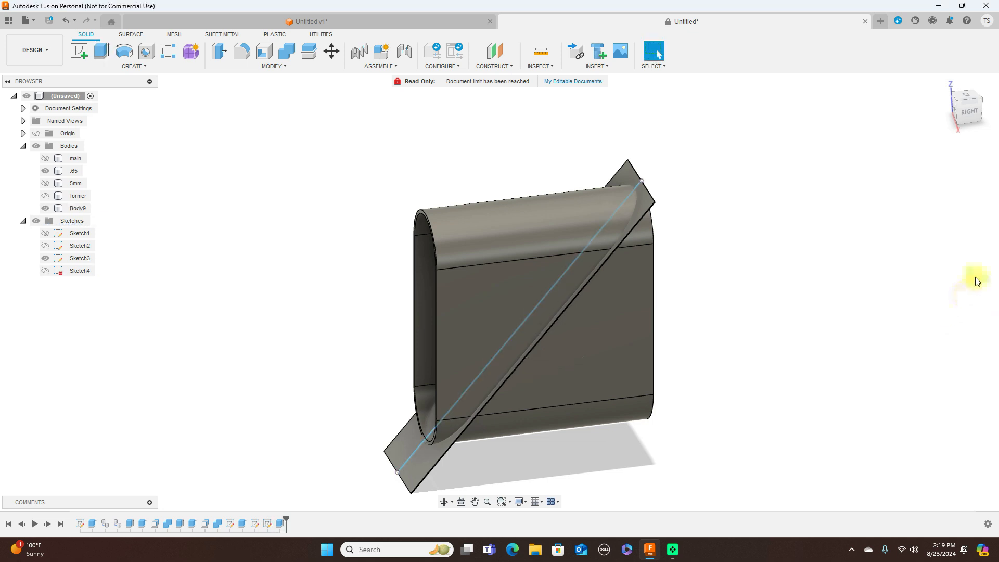
Hide all sketches and collapse their folder
click(969, 115)
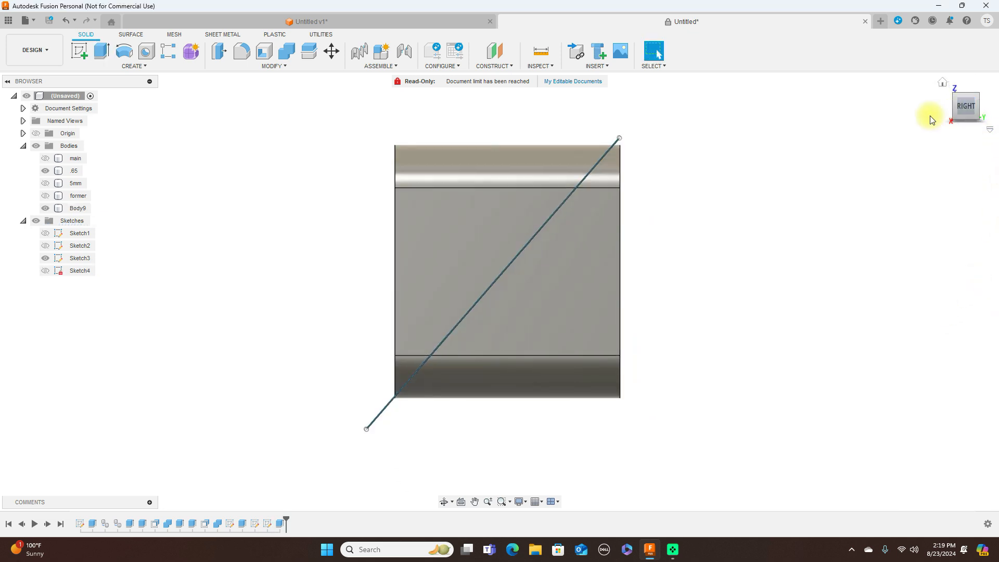
click(35, 221)
click(23, 221)
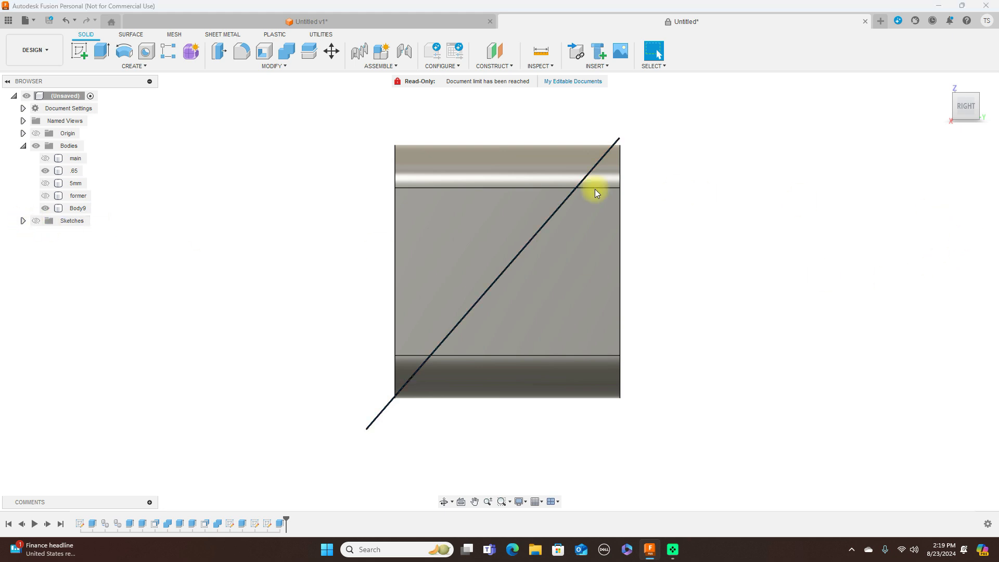
Show the former body and rename the newly extruded strip body as former 1
click(46, 196)
double_click(76, 208)
key(BackSpace)
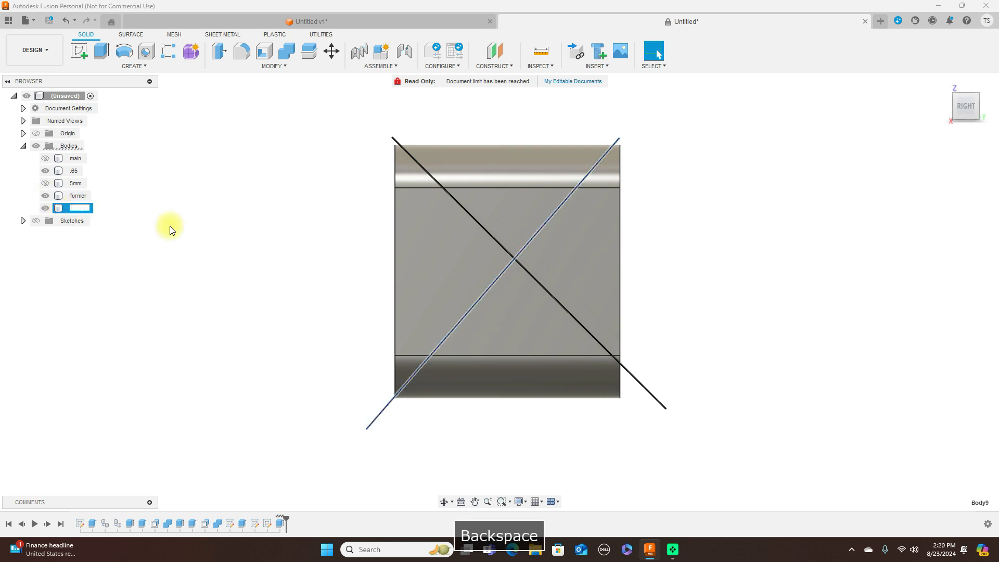
text(former 1)
key(Return)
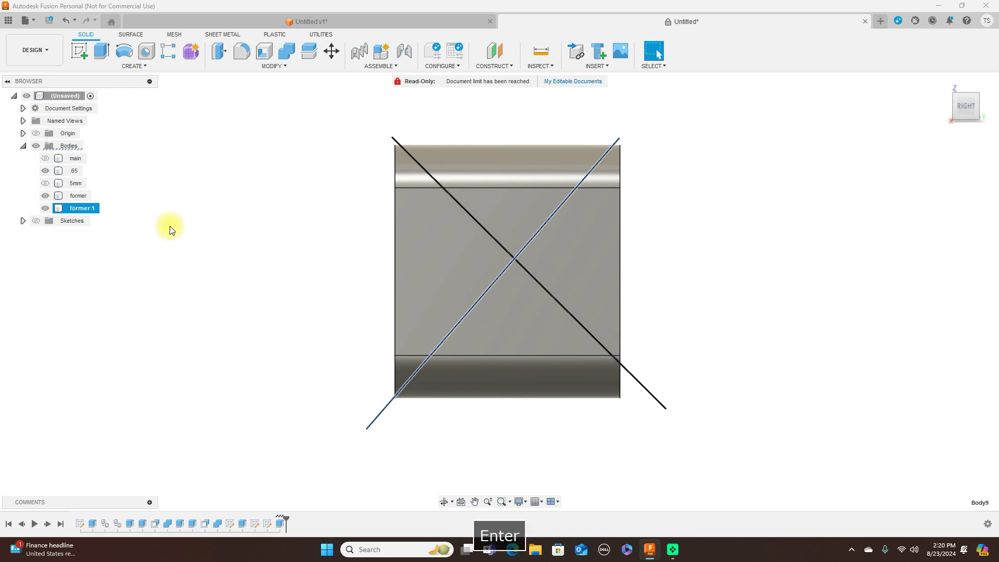
click(211, 223)
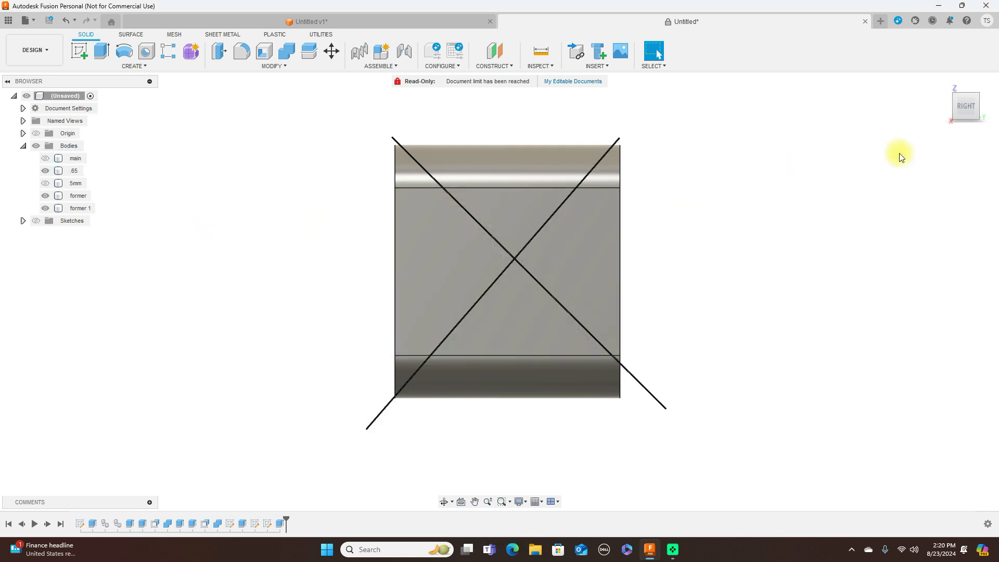
Hide the former 1 body, leaving only the .65 and former bodies displayed
click(956, 110)
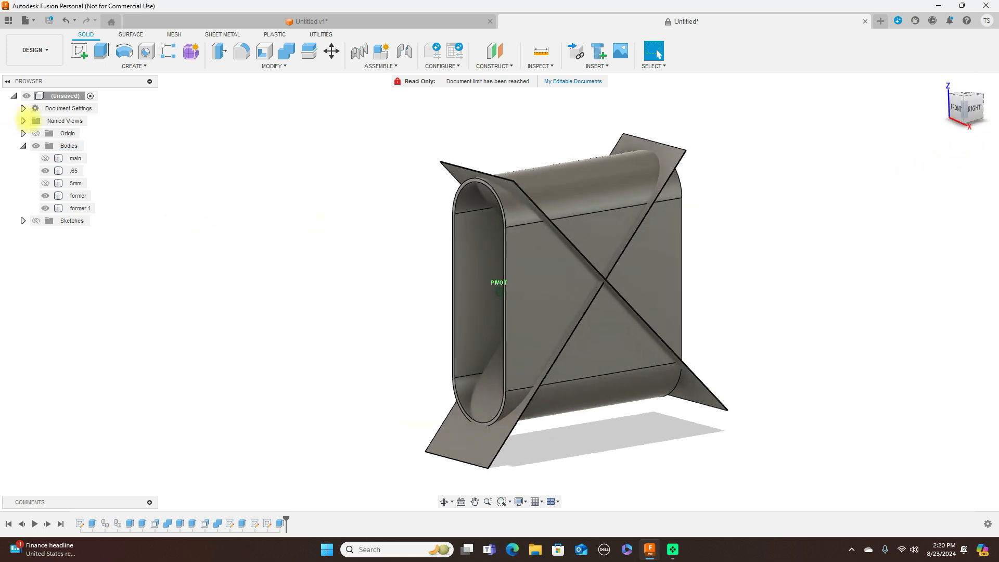
drag(68, 116, 994, 115)
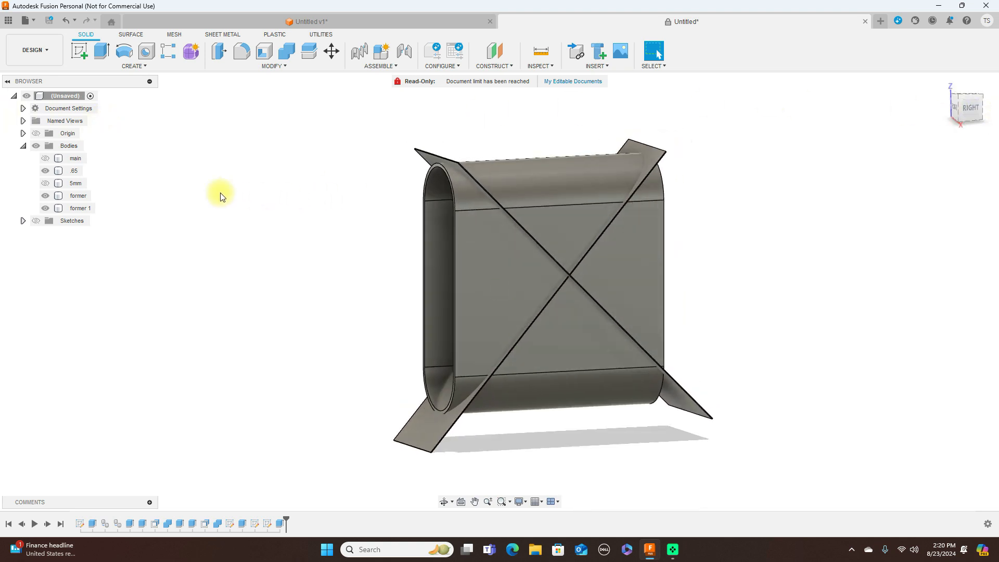
click(62, 210)
click(45, 208)
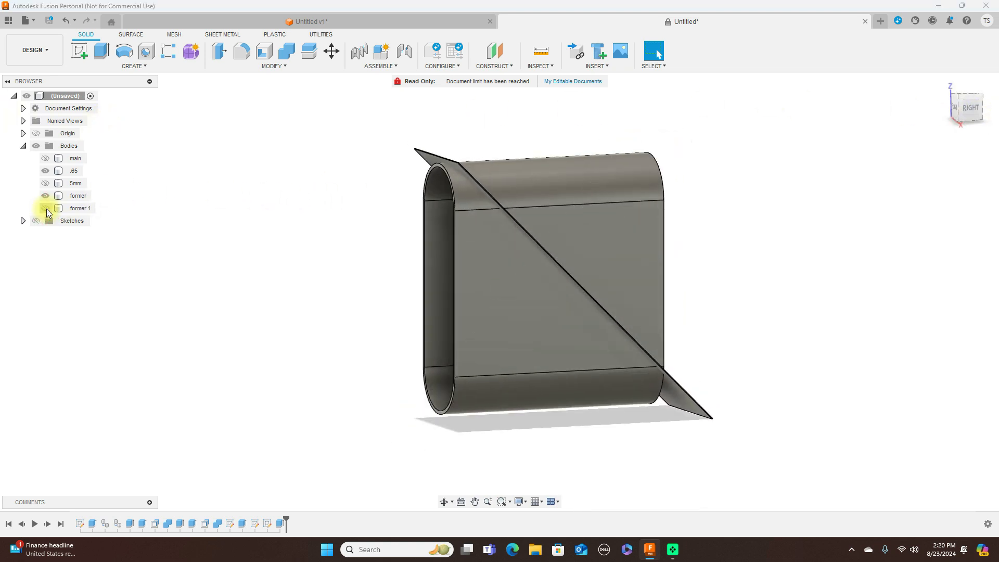
Split the former body using the .65 body as the splitting tool, with Extend Splitting Tool(s) turned off
click(982, 114)
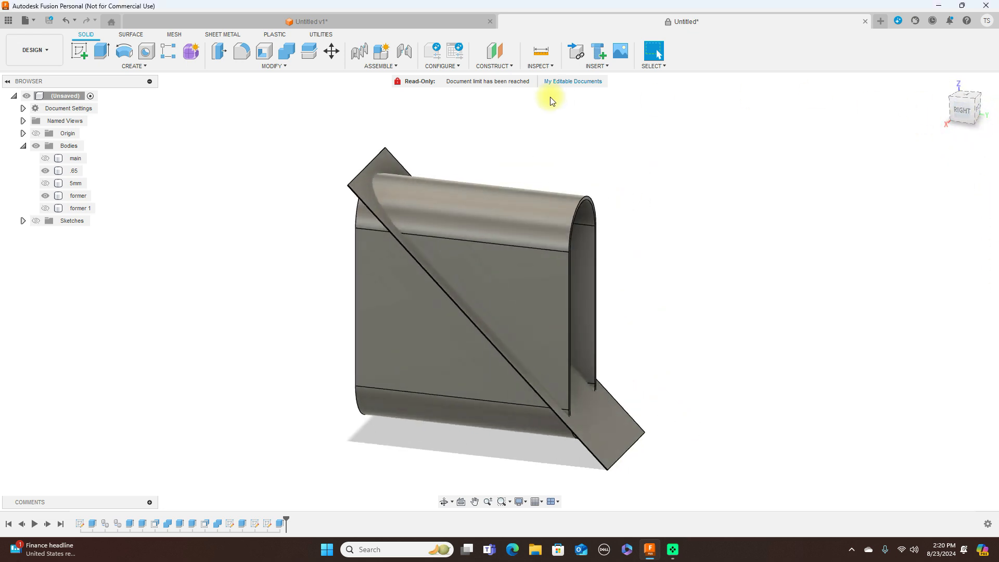
click(310, 53)
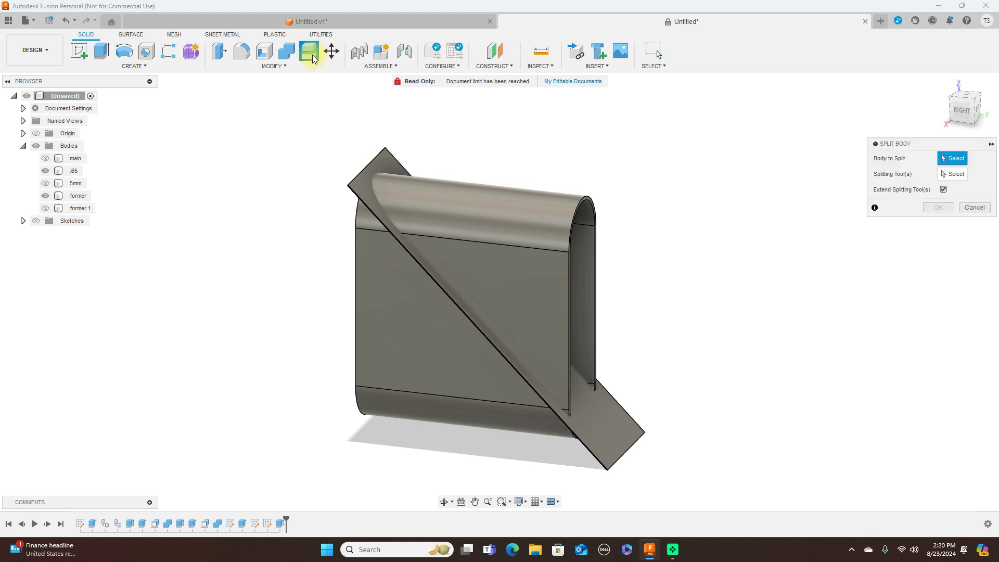
click(386, 159)
click(956, 100)
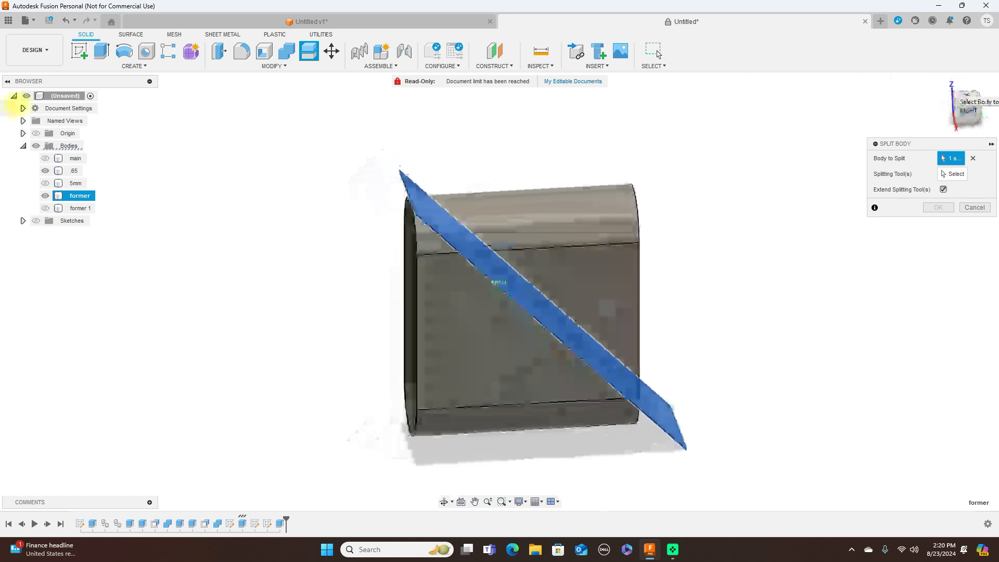
click(957, 175)
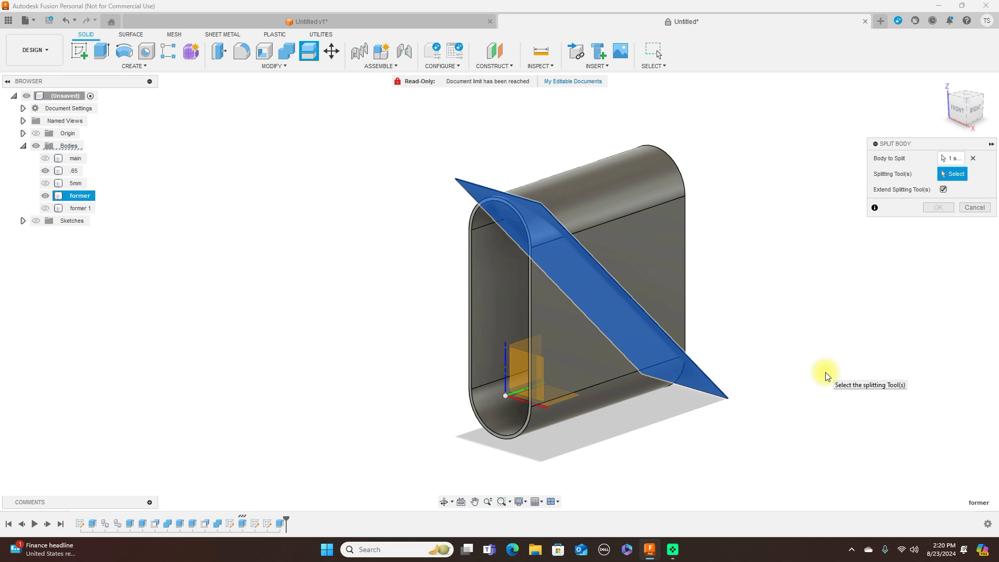
click(530, 299)
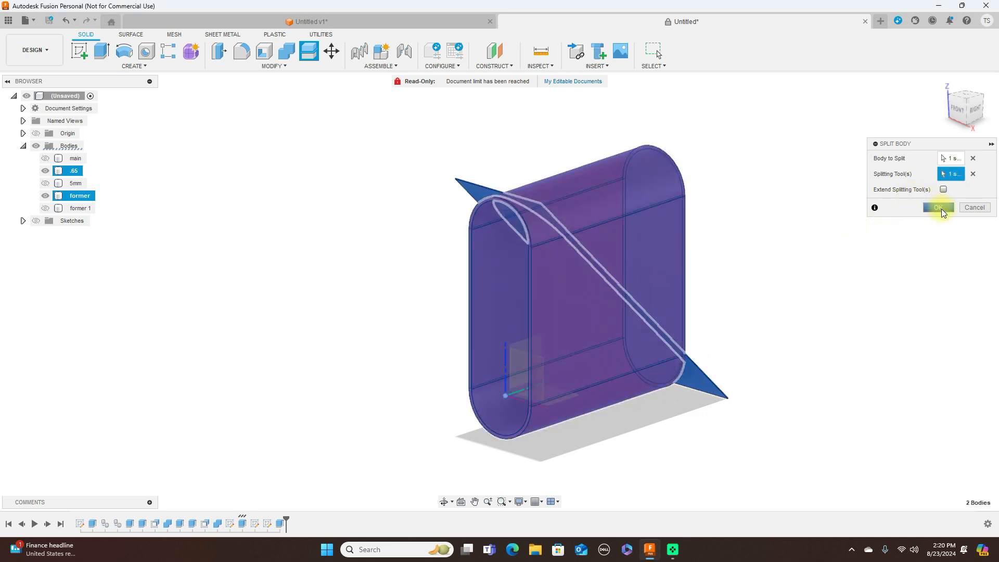
click(938, 207)
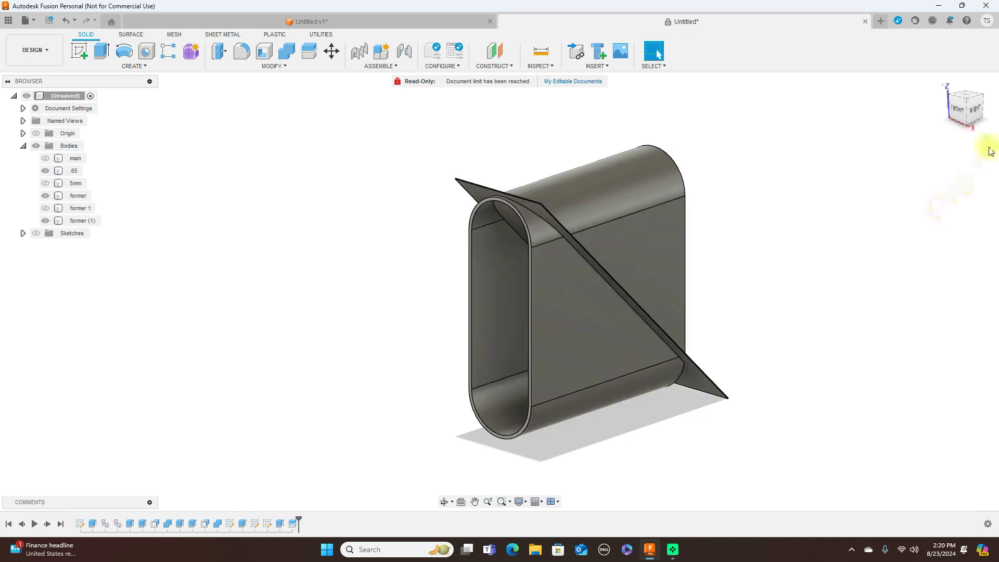
Hide the former (1) piece that projects outside the .65 body
click(961, 110)
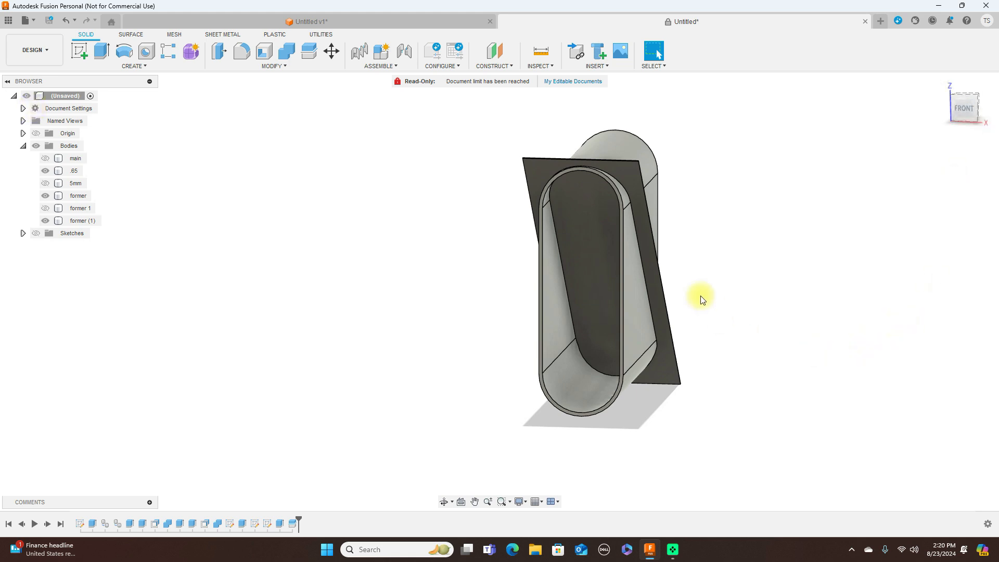
click(610, 249)
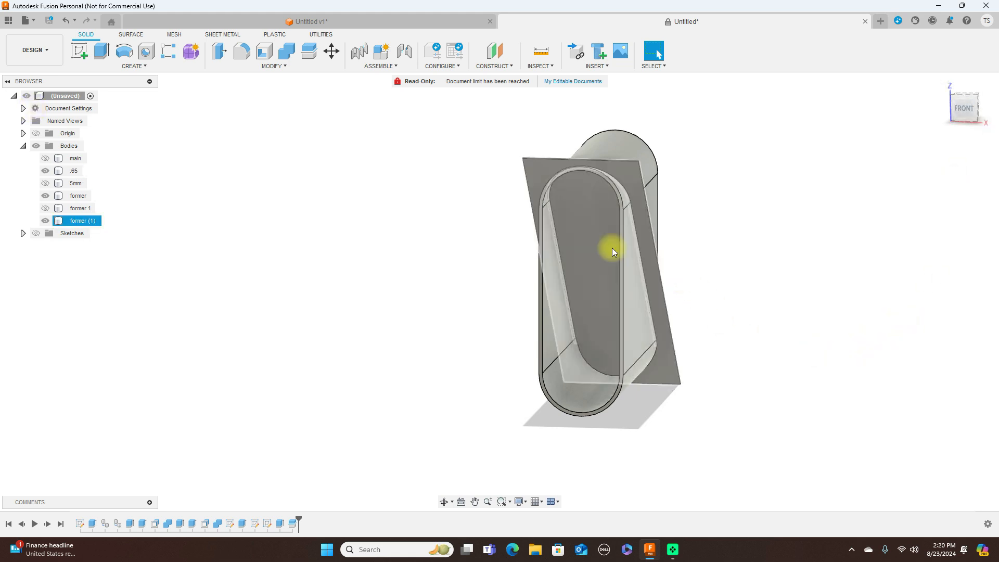
click(45, 221)
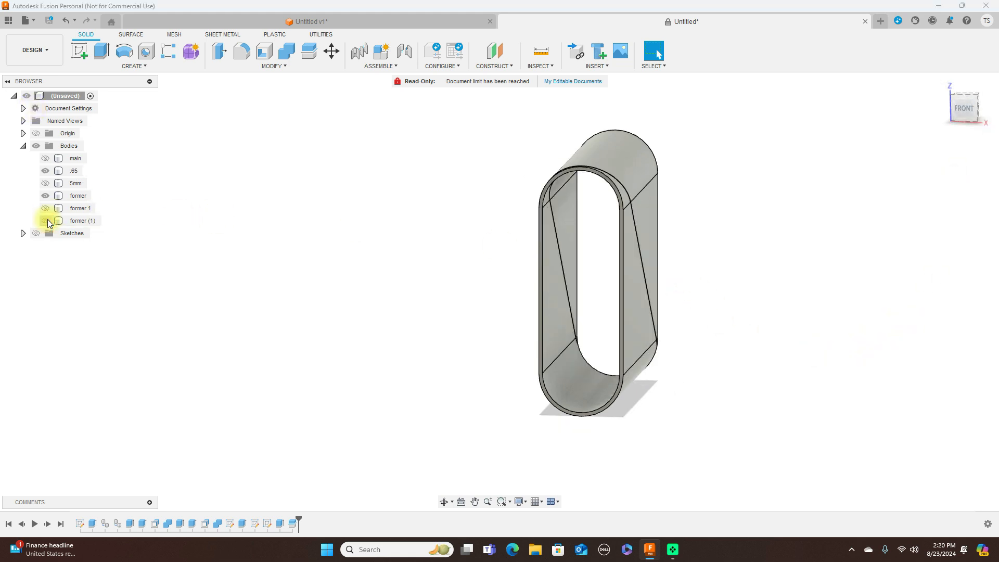
Hide the .65 body to examine the trimmed former on its own, and show the .65 body again
drag(963, 106, 851, 117)
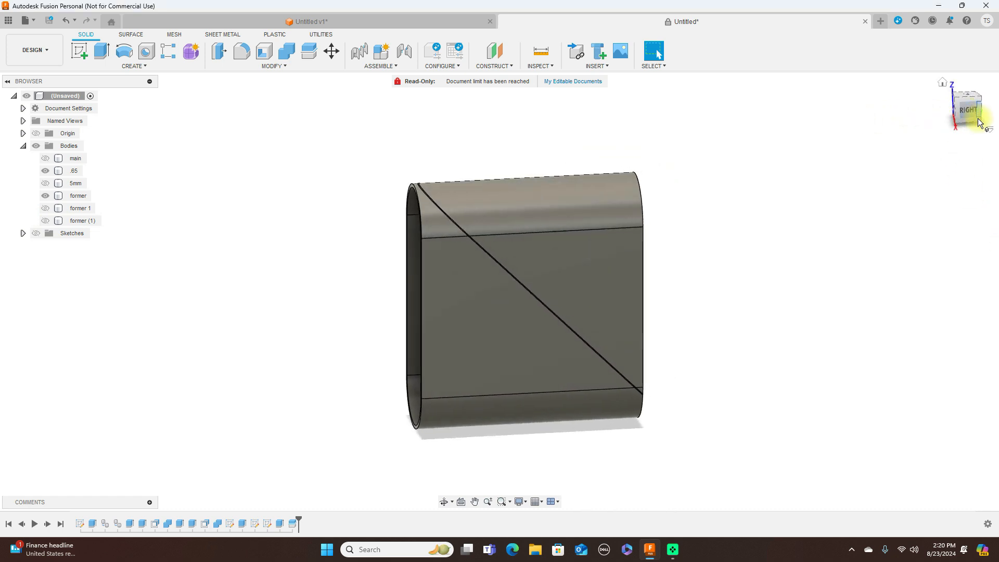
click(966, 108)
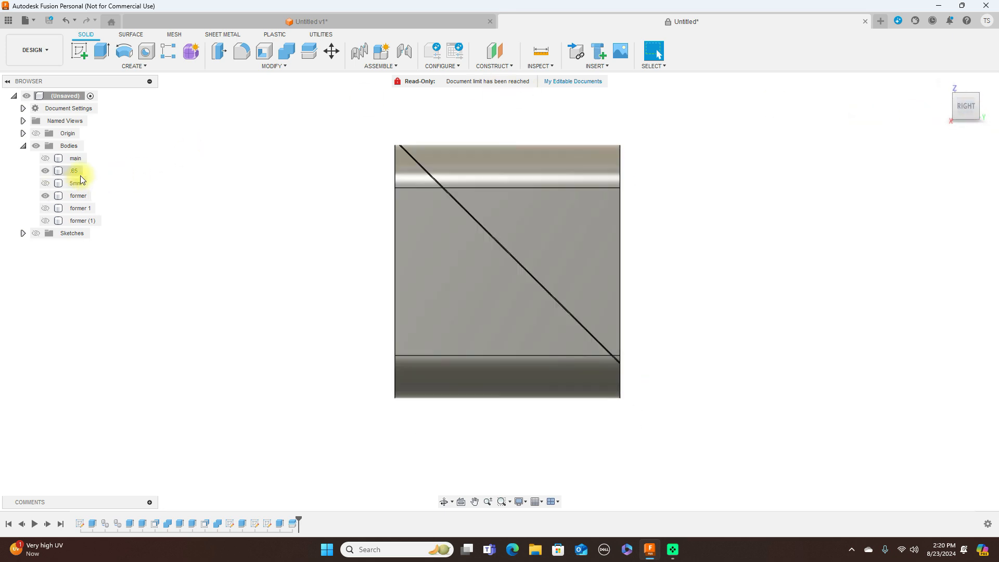
click(45, 171)
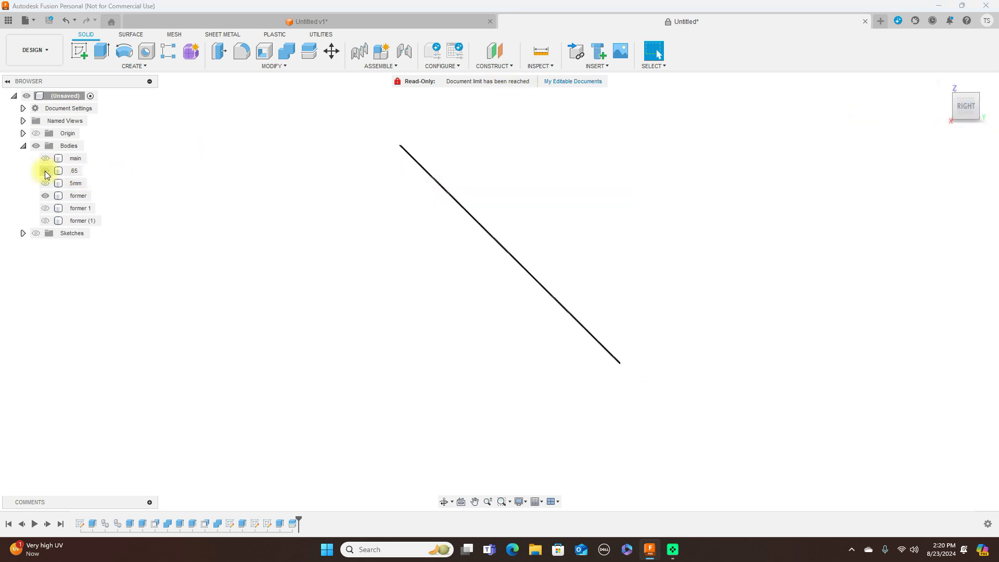
mouse_move(962, 107)
mouse_down()
mouse_move(8, 109)
mouse_move(925, 111)
mouse_move(924, 120)
mouse_move(954, 101)
mouse_move(958, 111)
mouse_up()
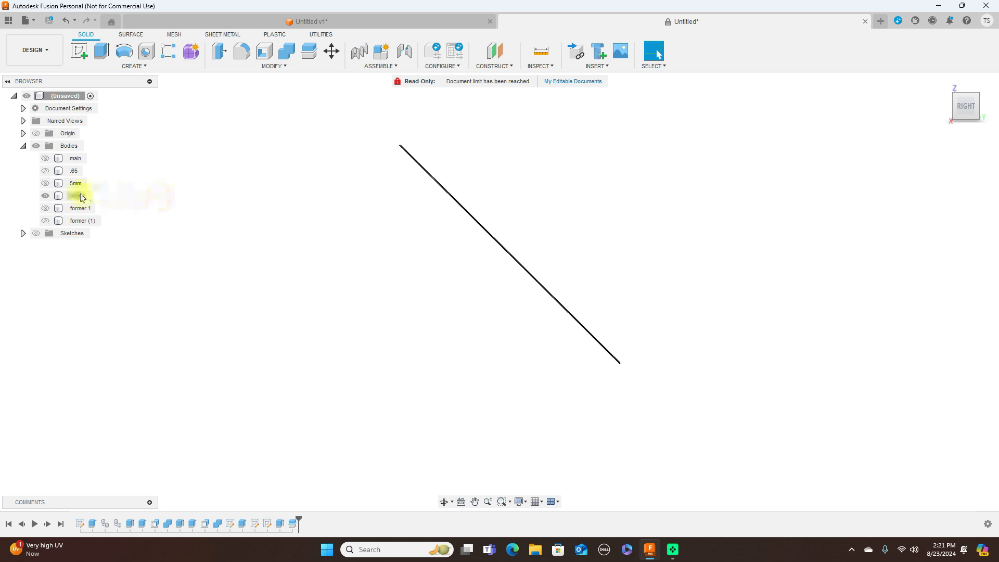
click(45, 196)
click(45, 196)
click(46, 171)
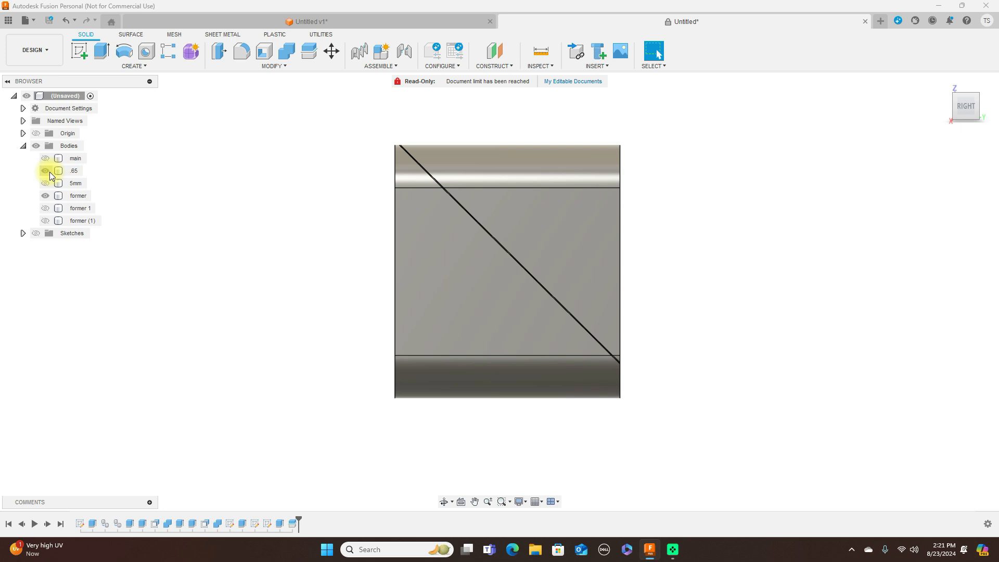
Show the former 1 strip together with the .65 body and the trimmed former, keeping the 5mm body hidden
click(46, 184)
click(47, 184)
click(46, 208)
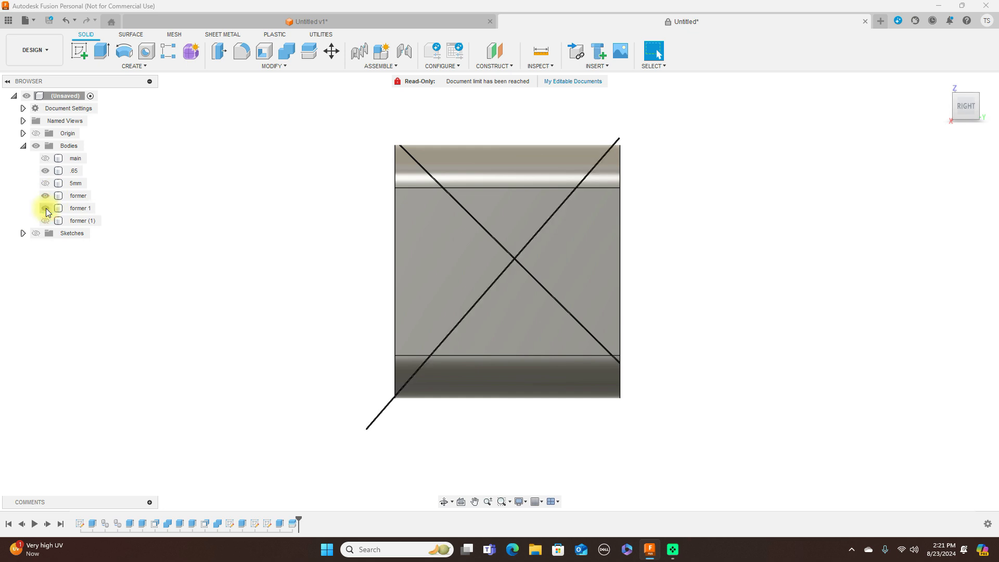
click(954, 114)
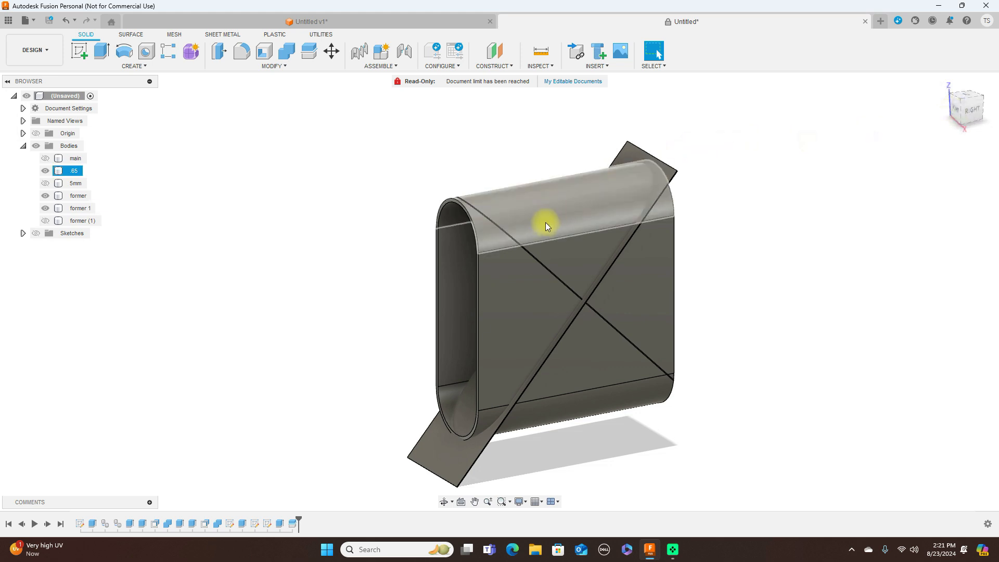
click(43, 196)
click(43, 196)
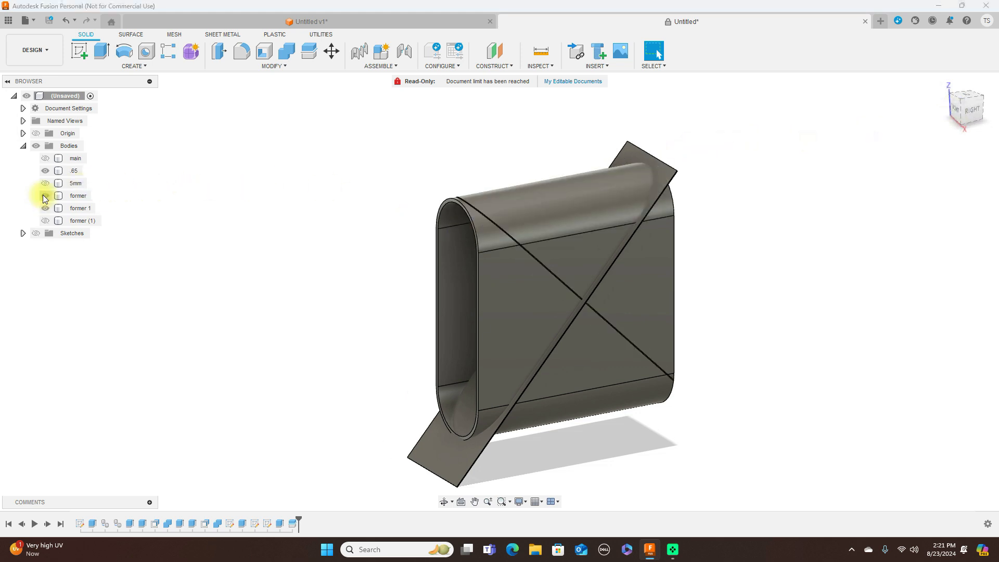
Hide the former body and remove the leftover former (1) body
click(45, 196)
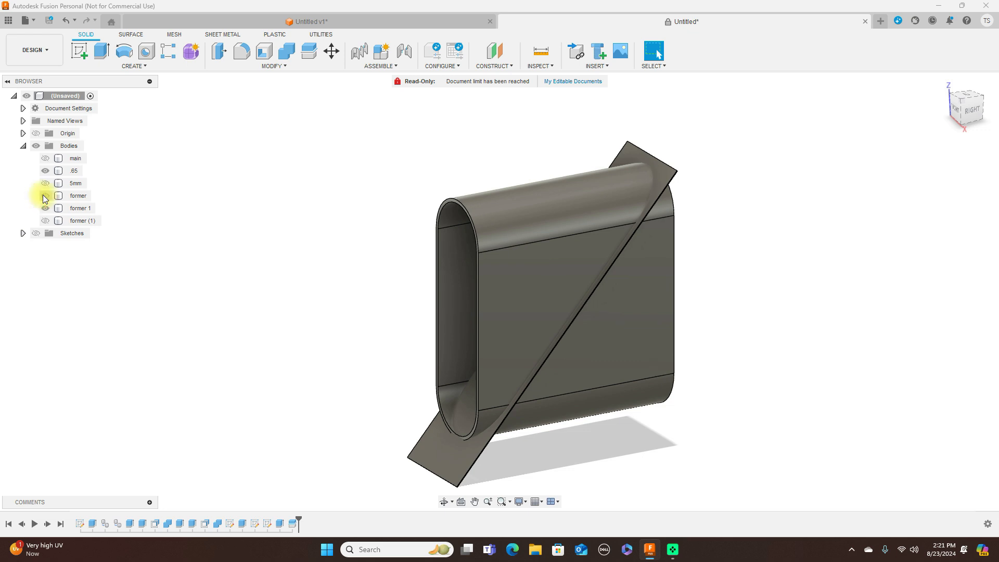
click(49, 208)
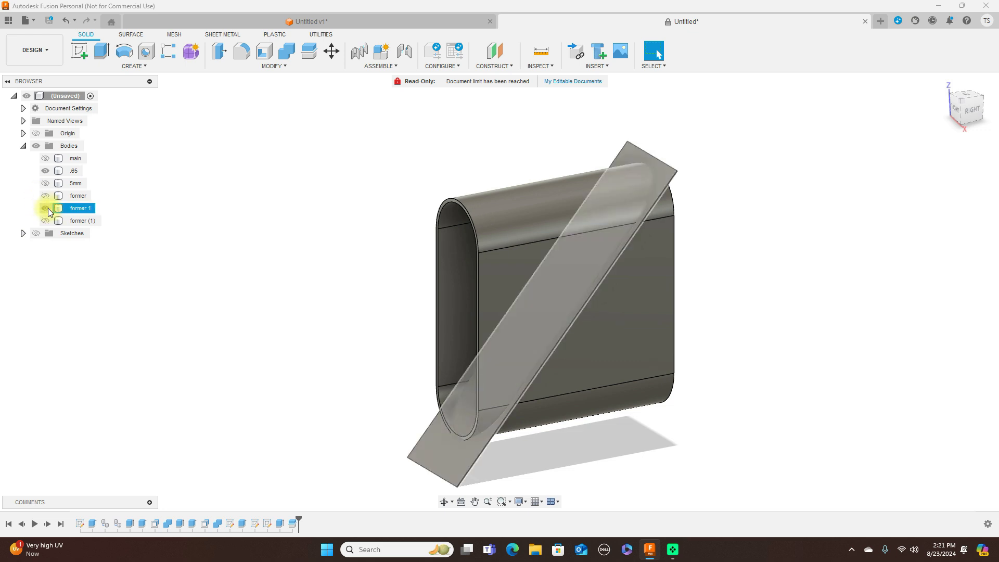
click(48, 208)
click(49, 219)
click(48, 220)
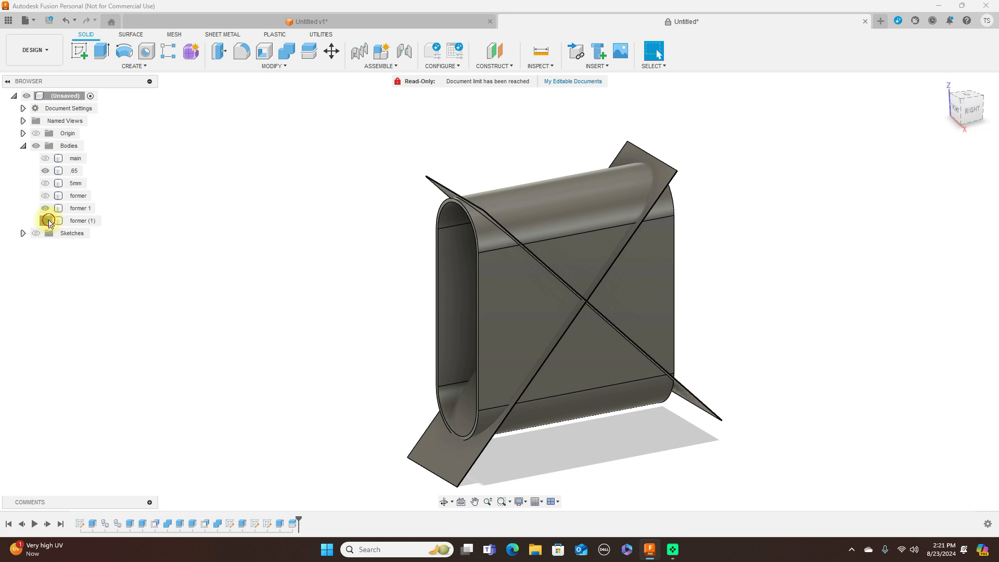
click(49, 219)
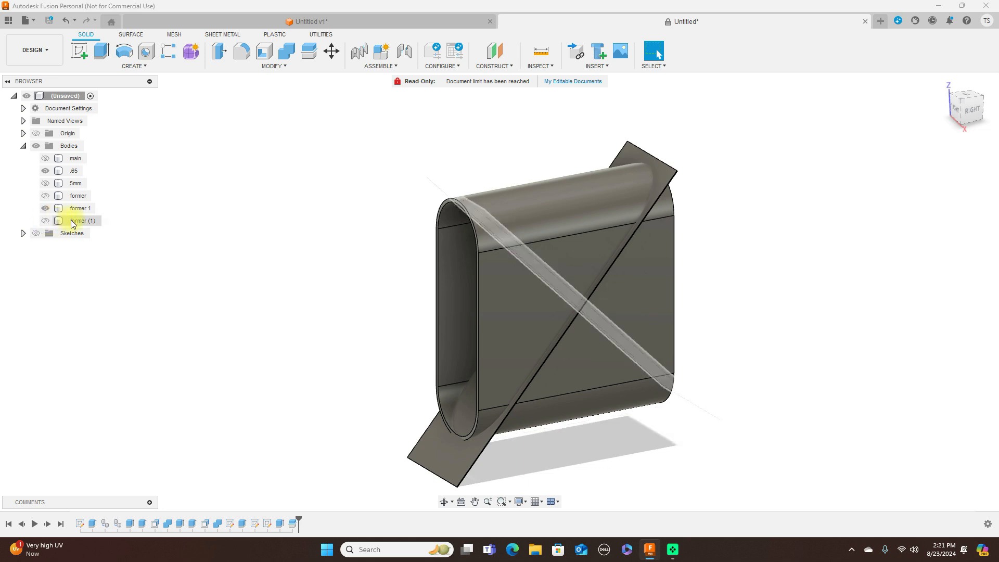
click(73, 223)
right_click(73, 222)
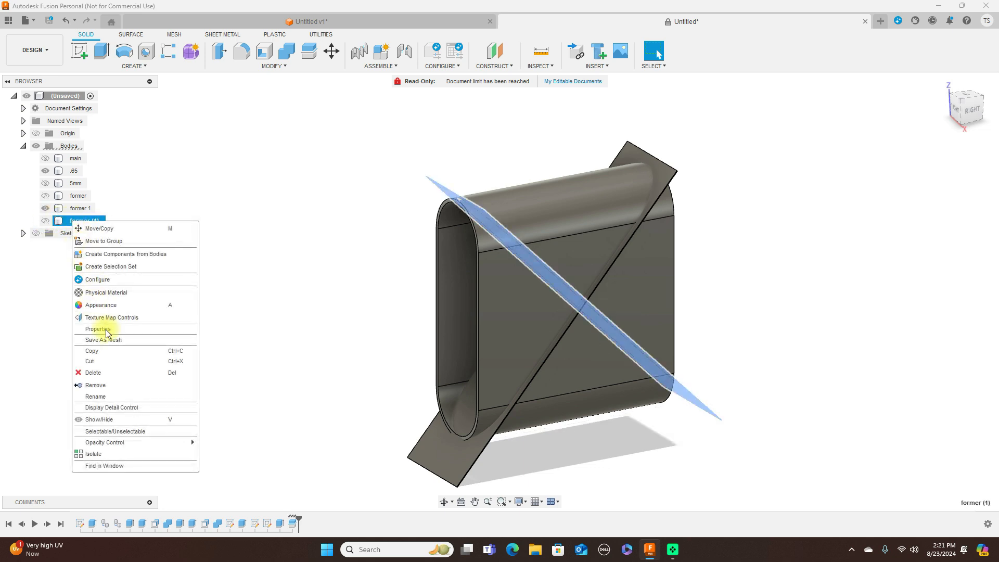
click(106, 385)
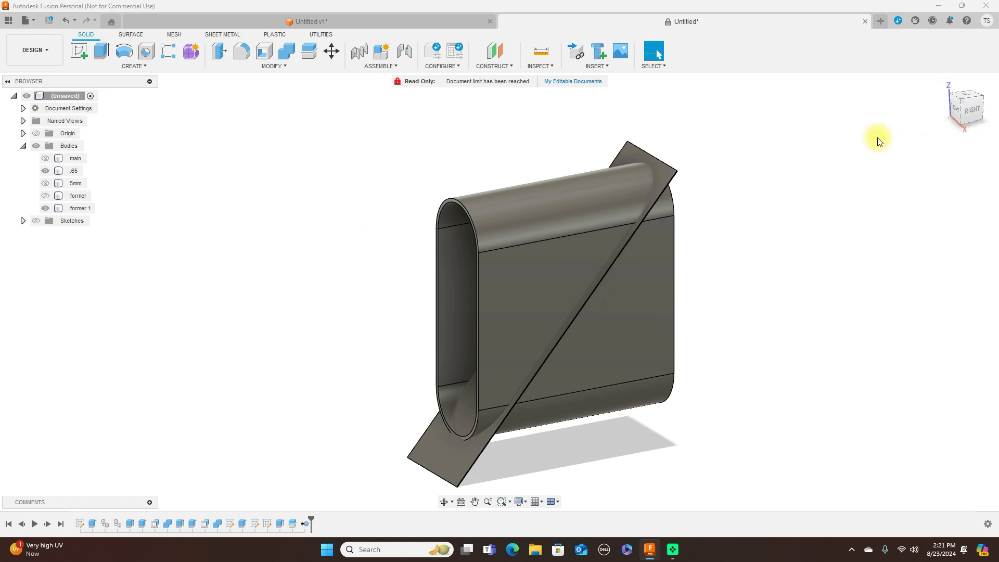
Split the former 1 body with the .65 body as the splitting tool, without extending the tool
click(309, 51)
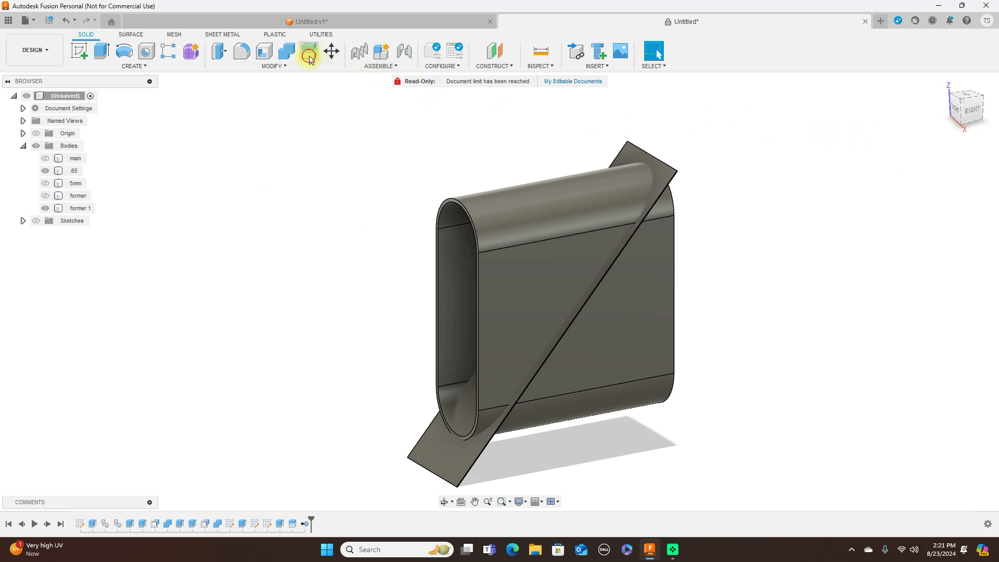
click(665, 165)
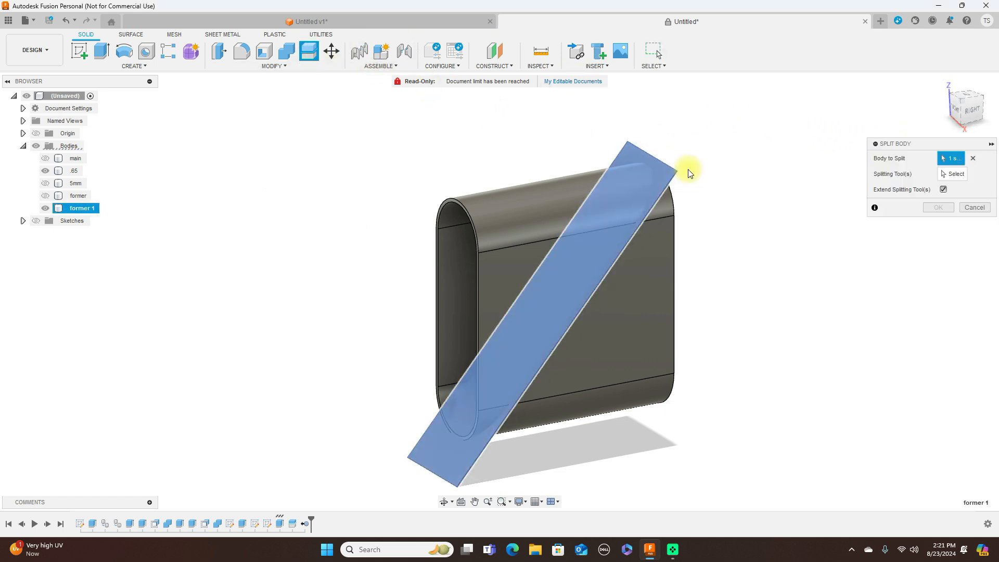
click(955, 174)
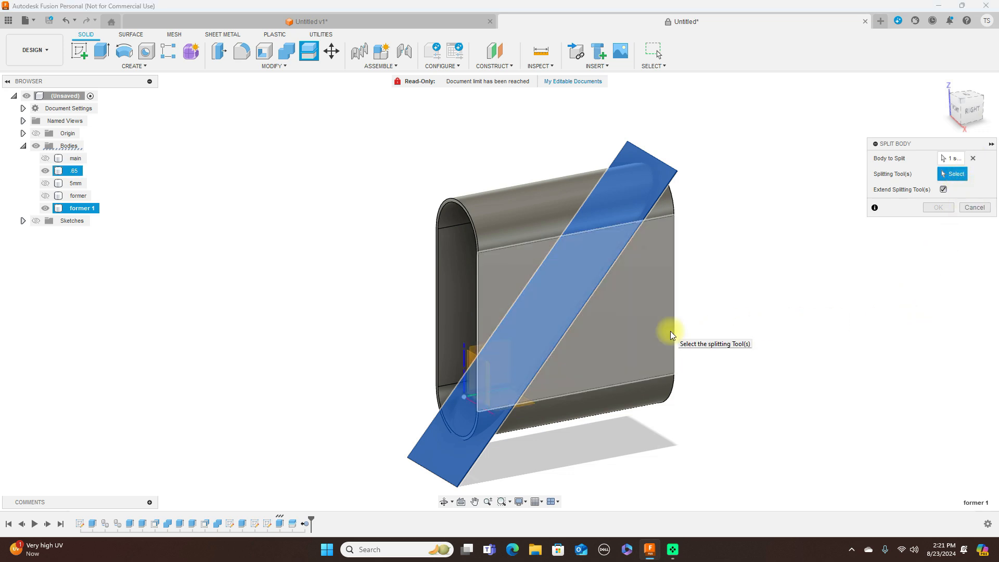
click(469, 218)
click(939, 207)
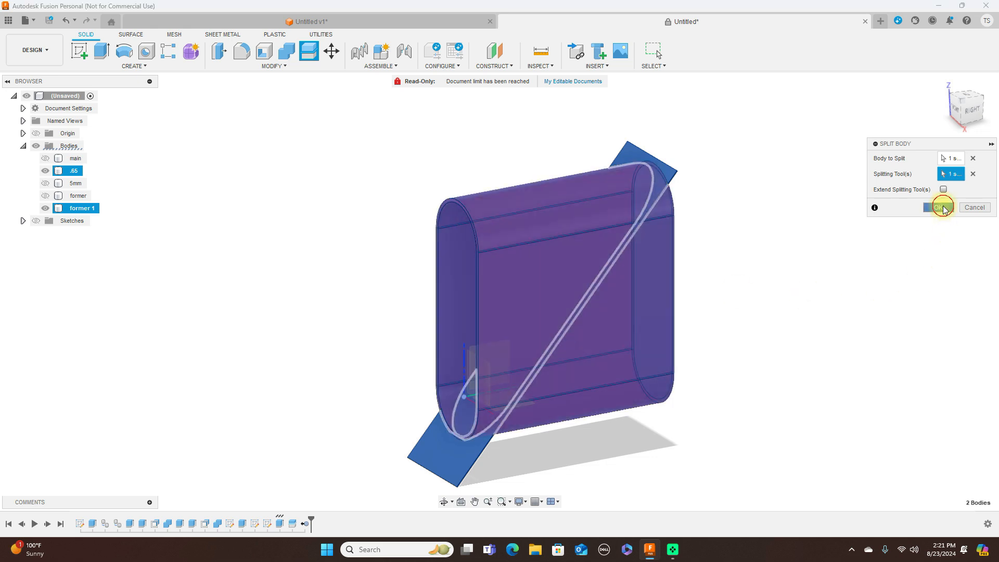
Hide the outer and inner split pieces, former 1 (2) and former 1 (1)
click(666, 170)
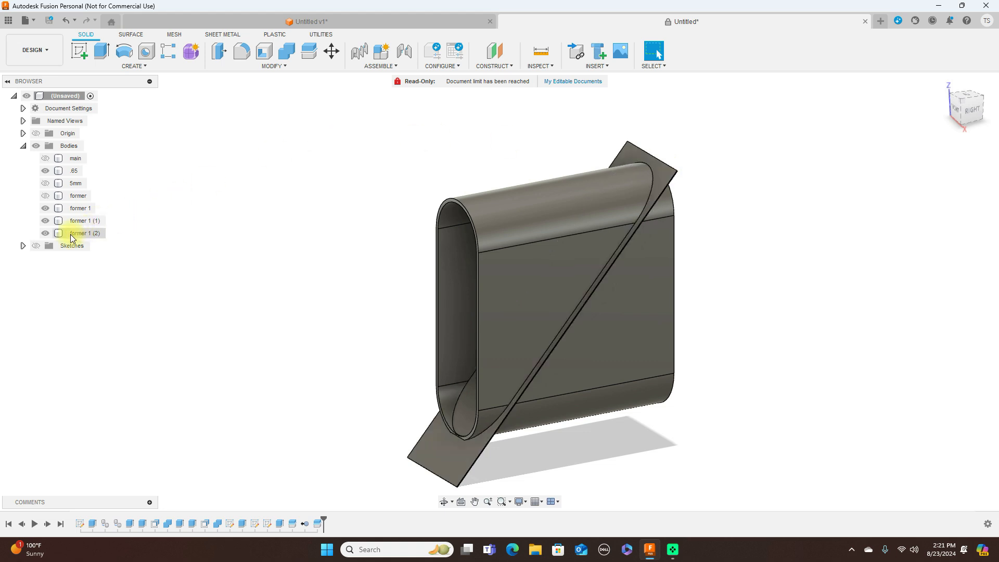
click(46, 234)
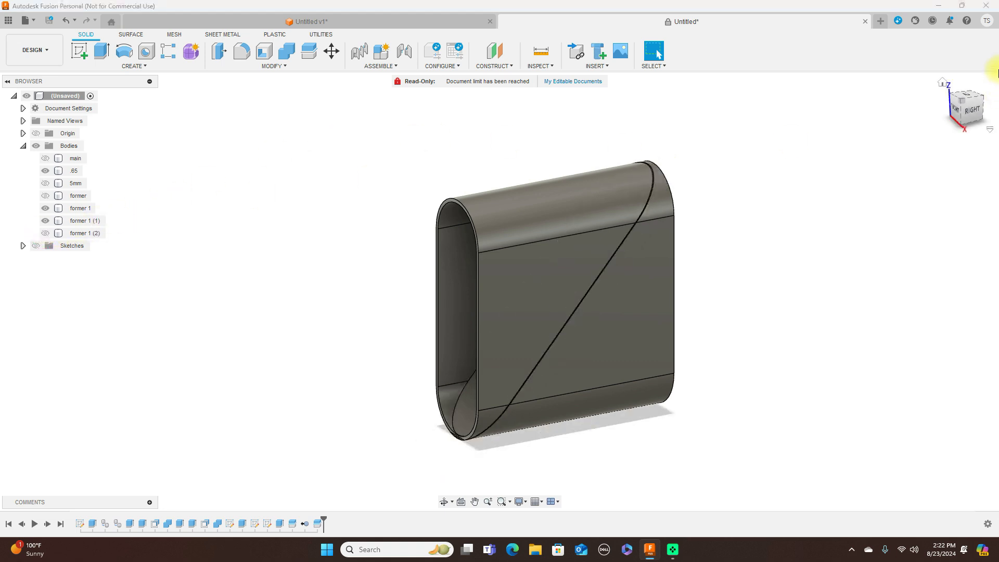
drag(964, 111, 56, 106)
click(585, 304)
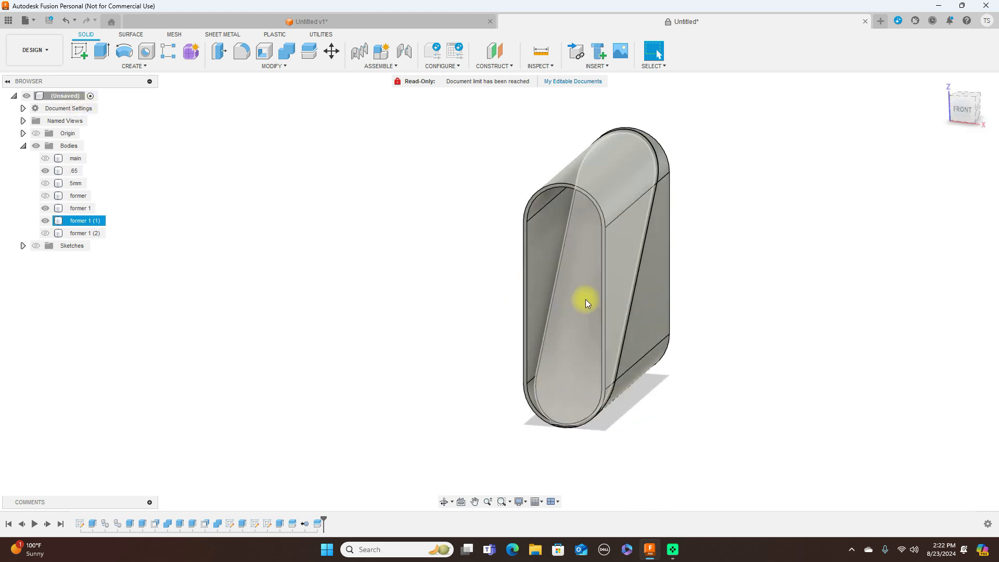
click(46, 220)
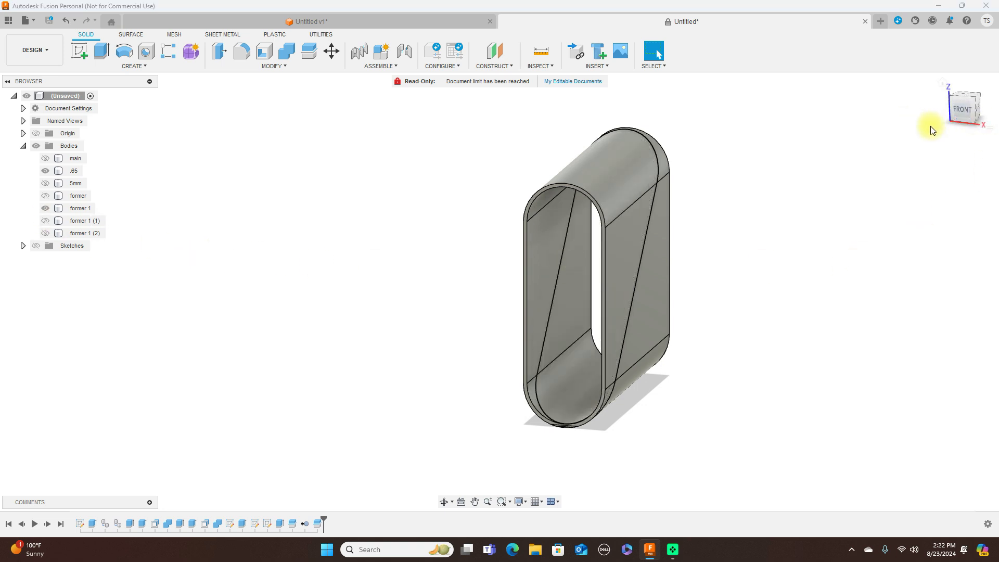
Hide the .65 body and remove the inner split piece former 1 (1)
click(46, 171)
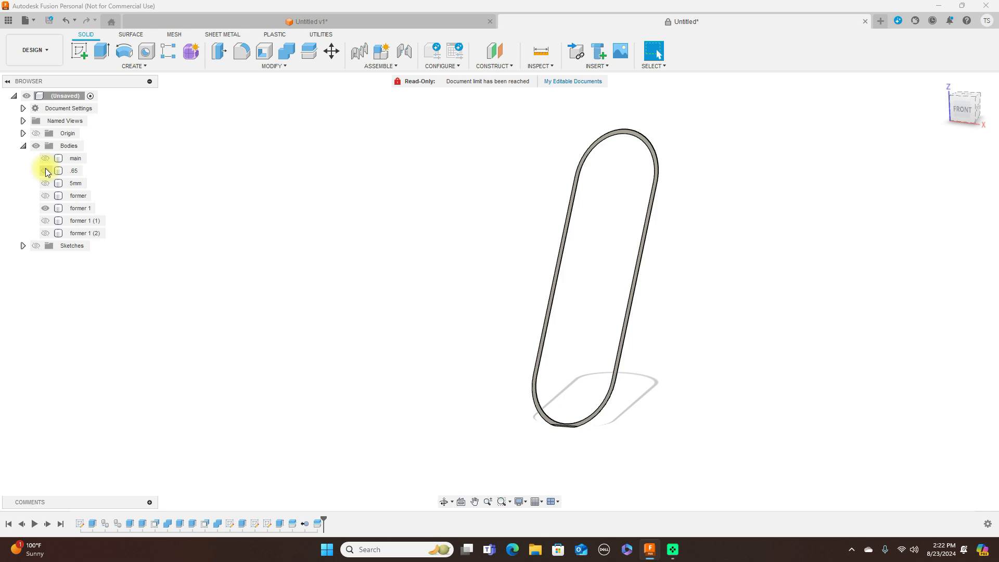
click(45, 171)
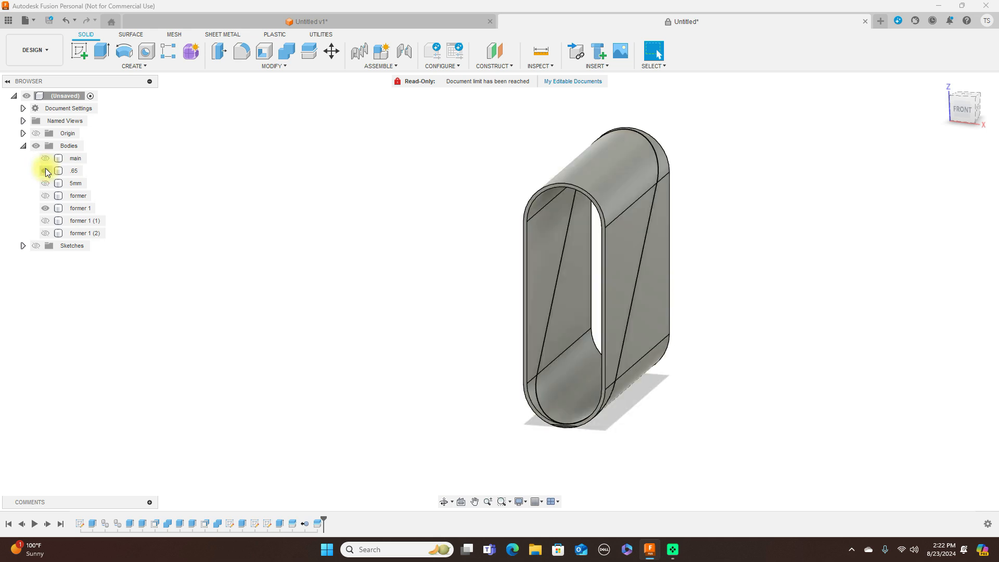
click(46, 171)
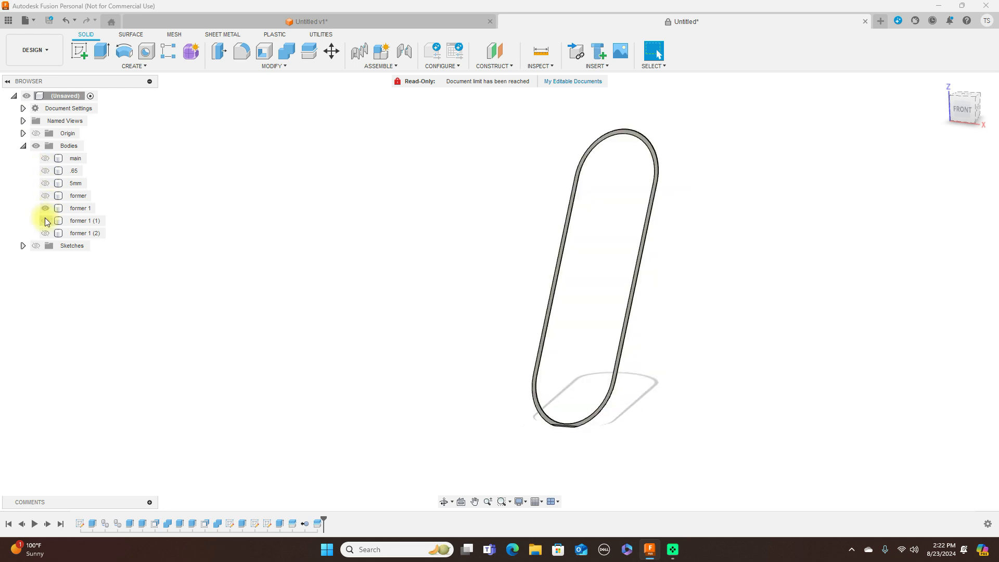
click(46, 221)
click(46, 220)
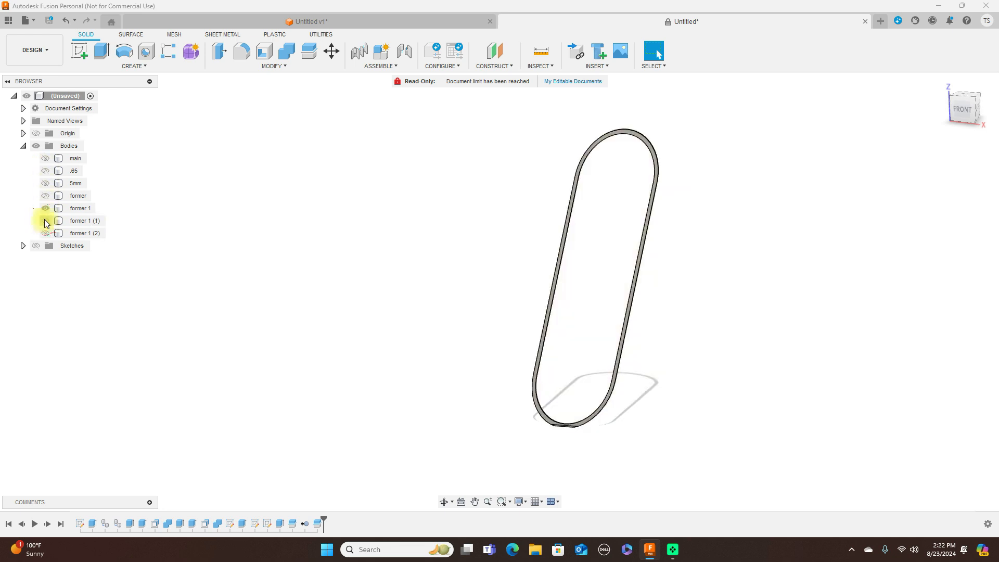
right_click(75, 223)
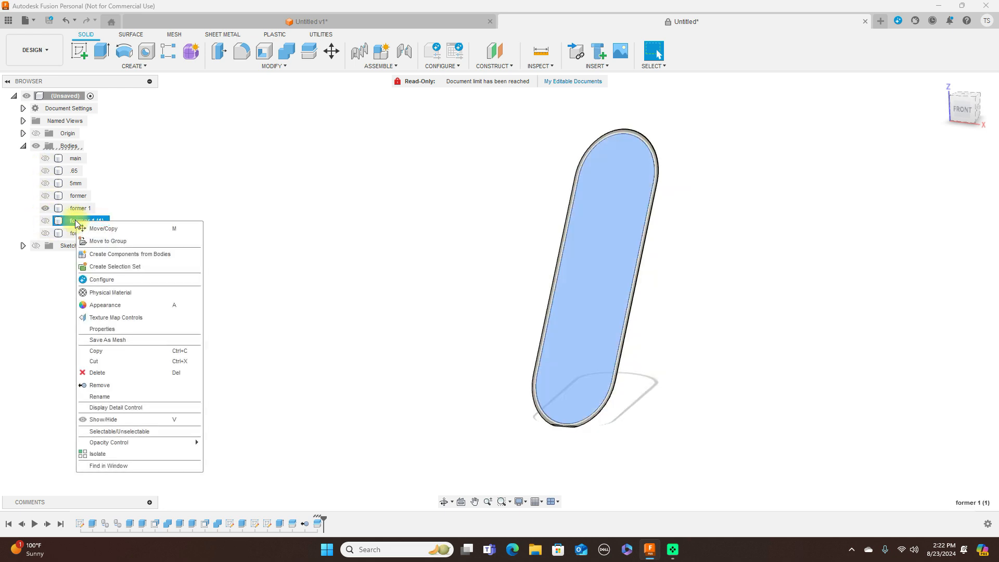
click(126, 384)
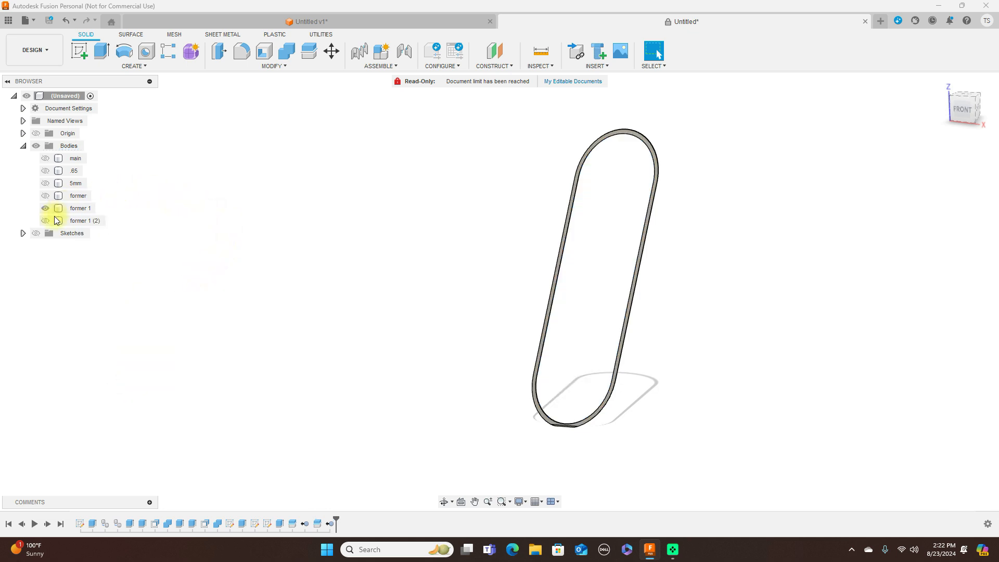
Remove the outer split piece former 1 (2), keeping only the ring-shaped former 1
click(45, 222)
click(46, 222)
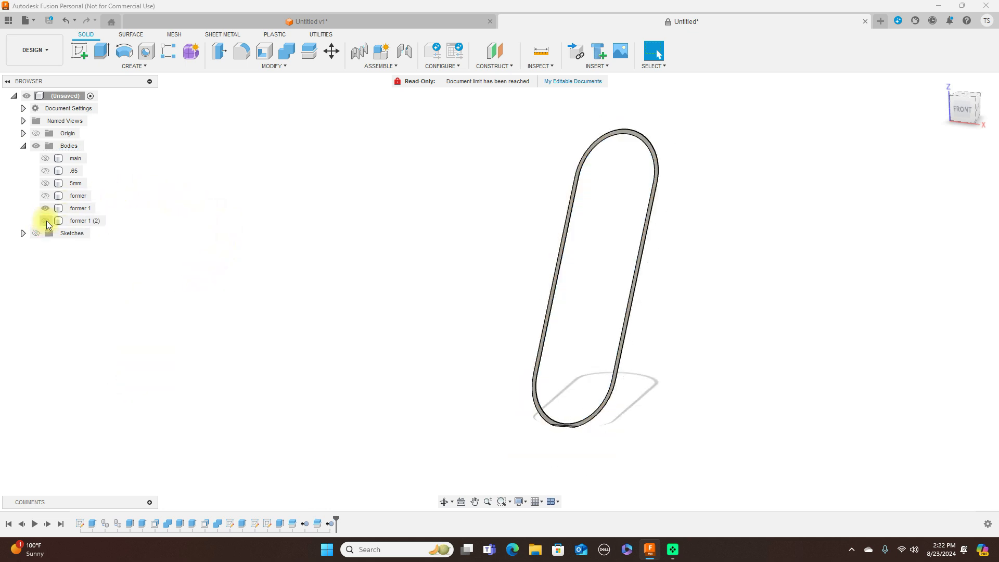
right_click(73, 220)
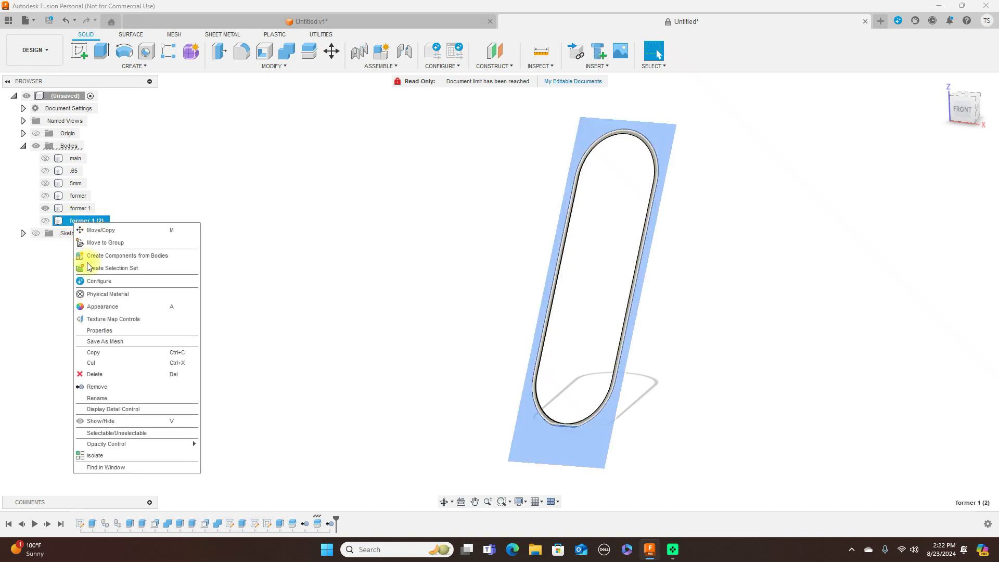
click(116, 385)
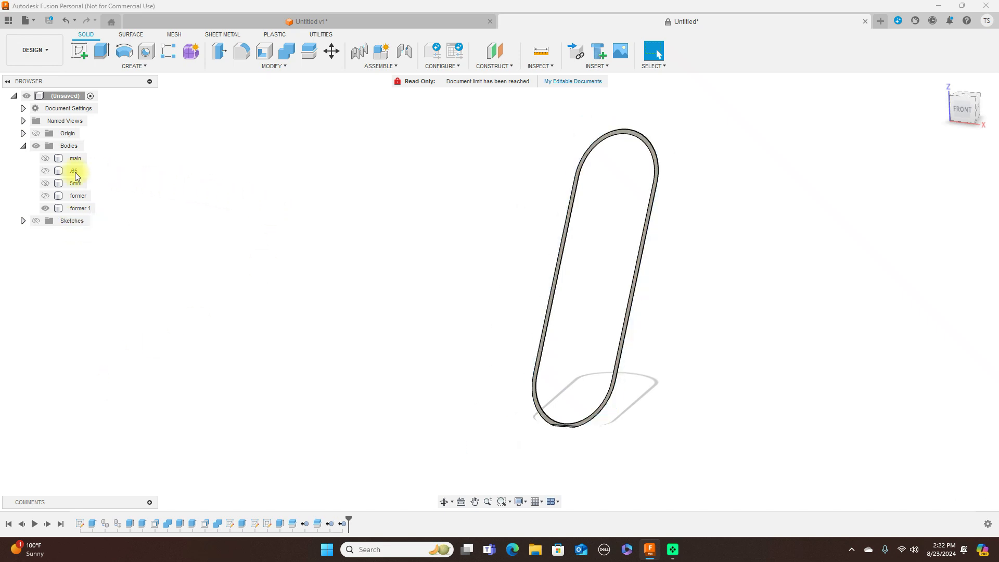
Show the former and main bodies together with the former 1 ring
click(45, 196)
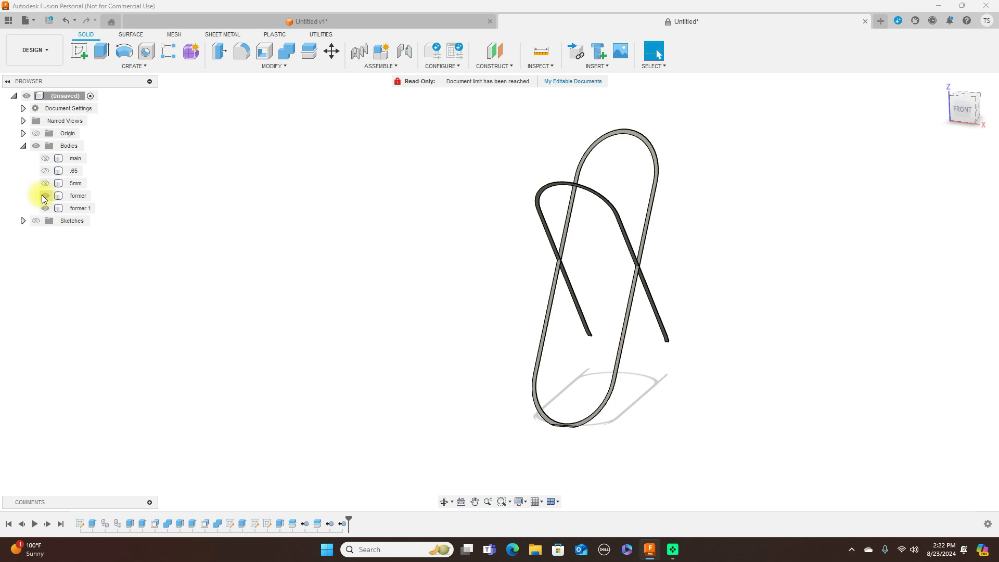
click(976, 113)
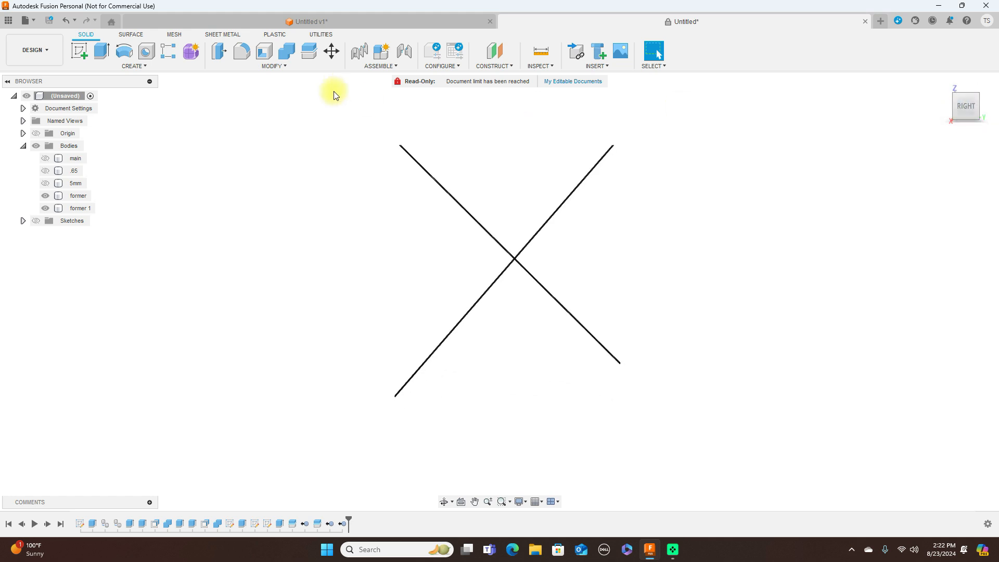
click(45, 159)
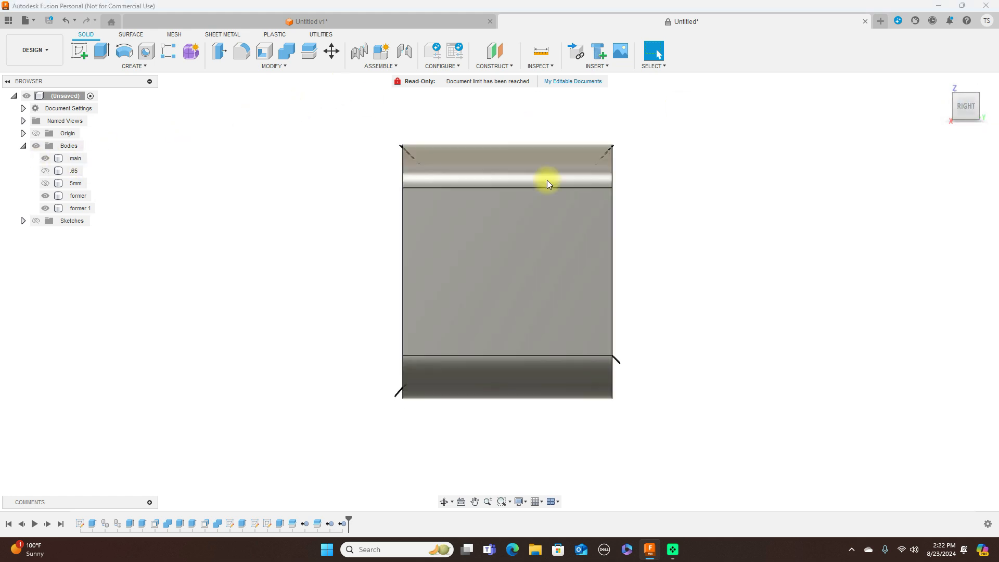
Examine from the side and front how the two crossing formers fit inside the main shell
click(959, 112)
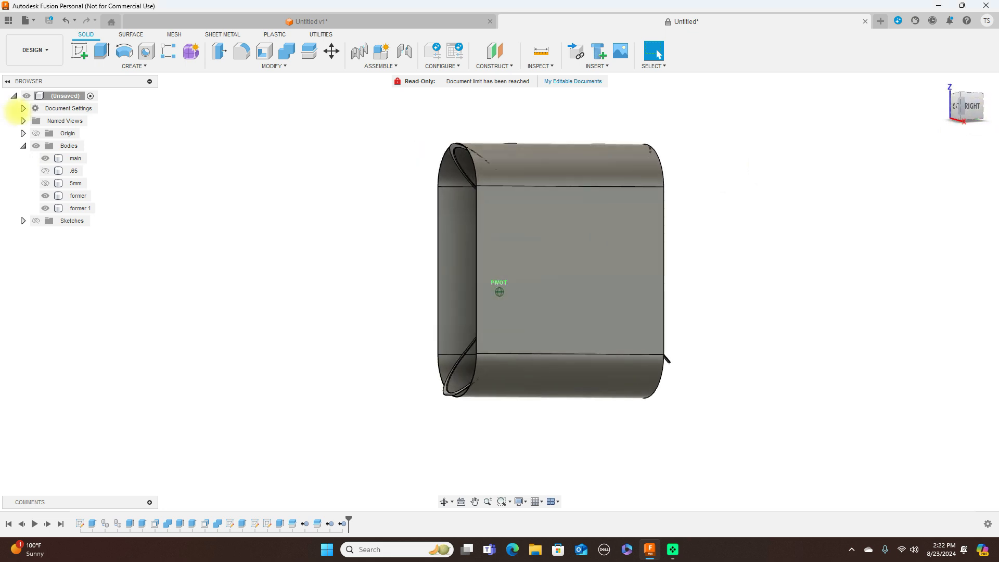
click(959, 104)
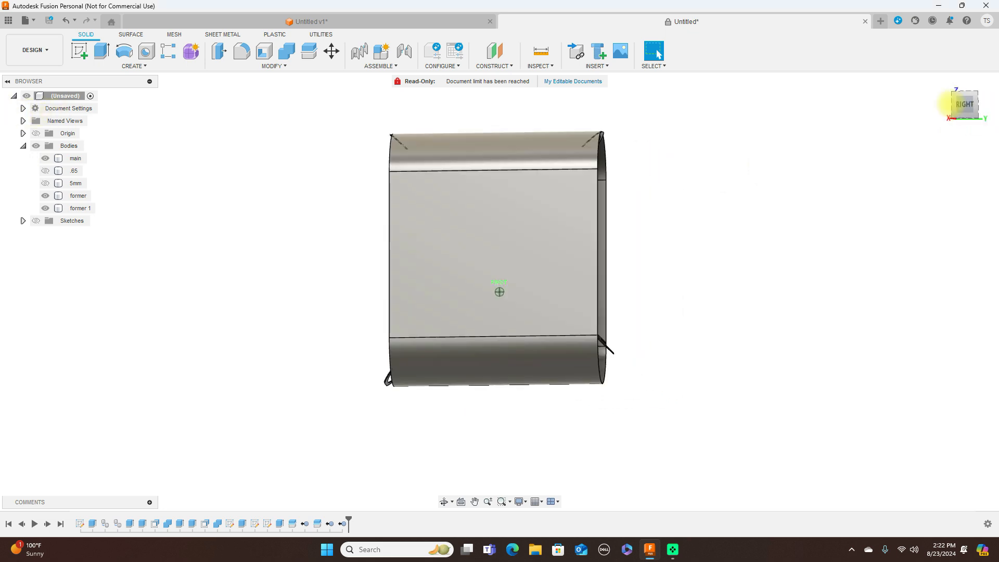
drag(946, 113, 975, 122)
click(975, 122)
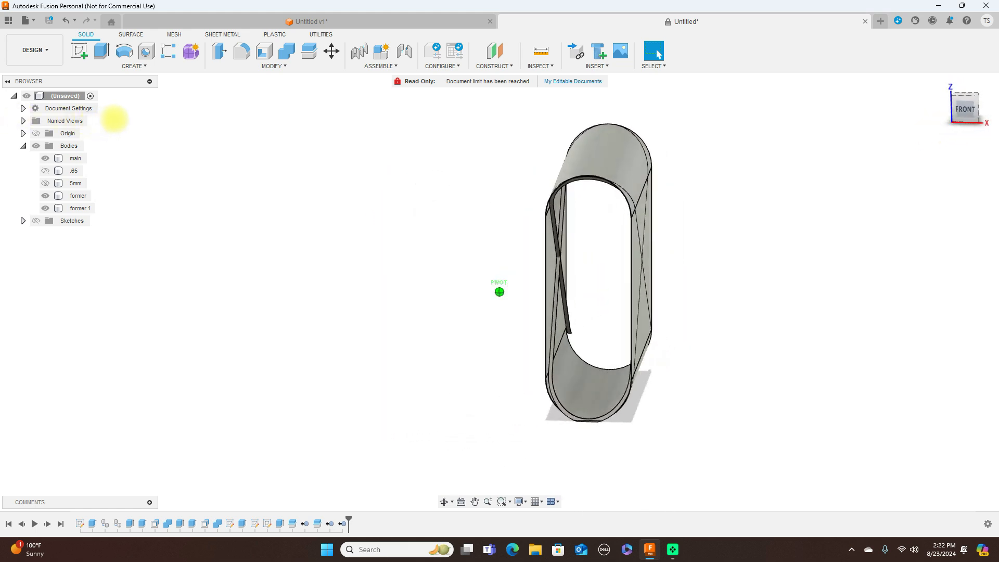
click(971, 121)
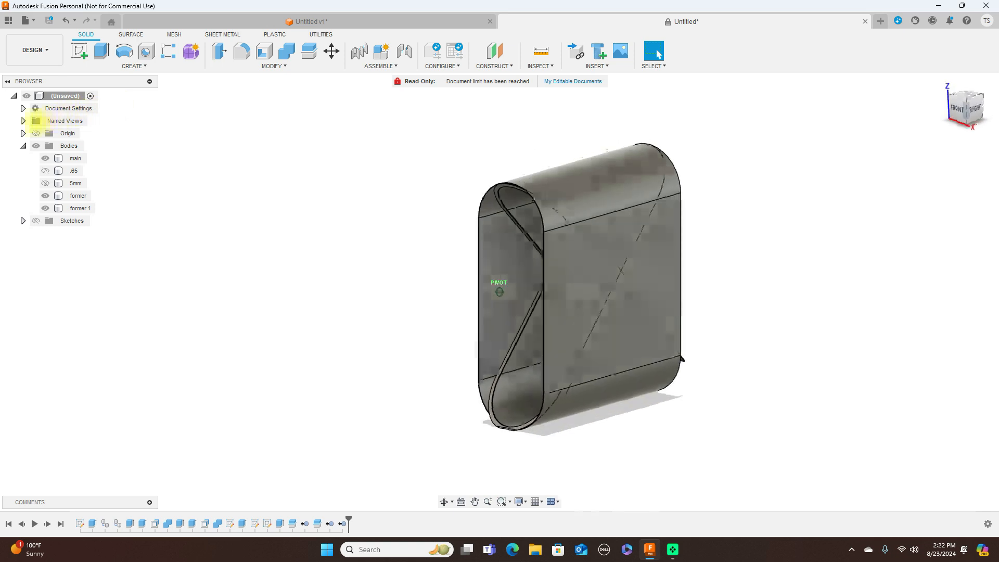
click(962, 108)
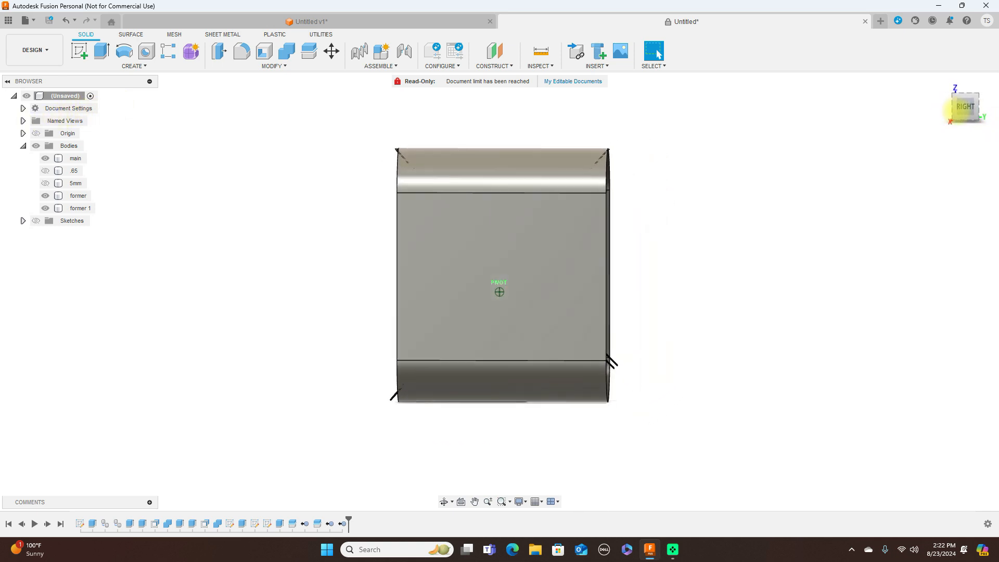
click(951, 111)
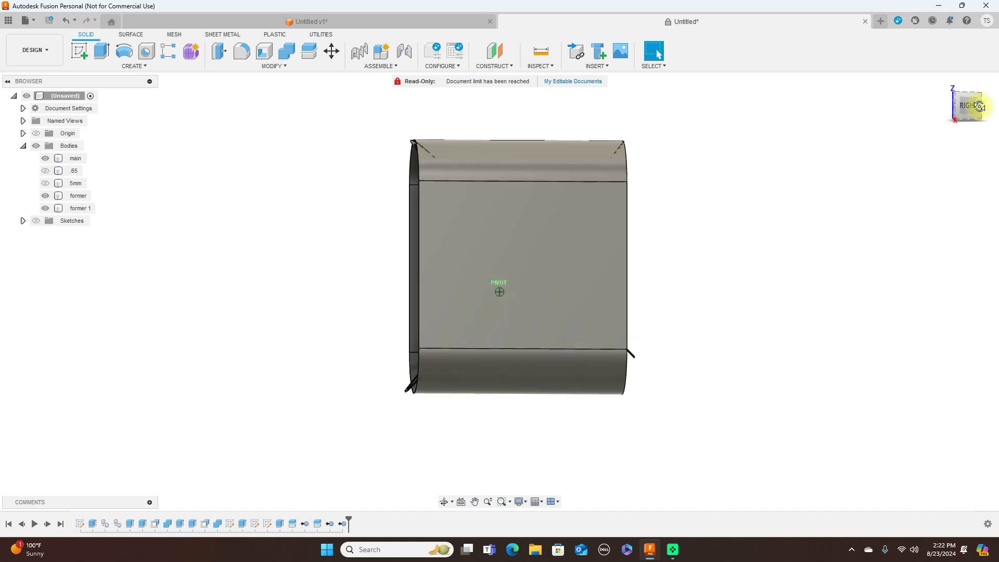
click(951, 110)
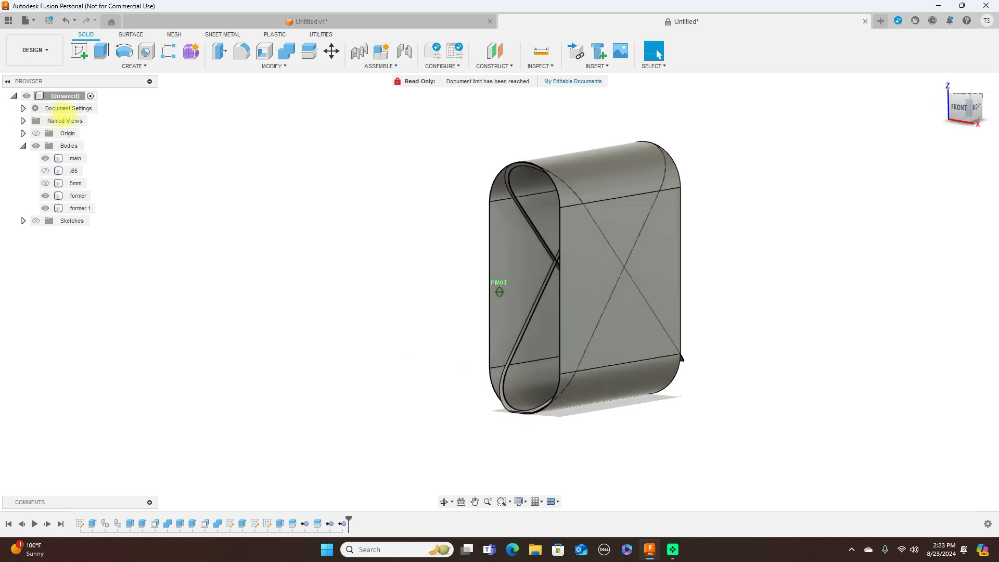
click(956, 112)
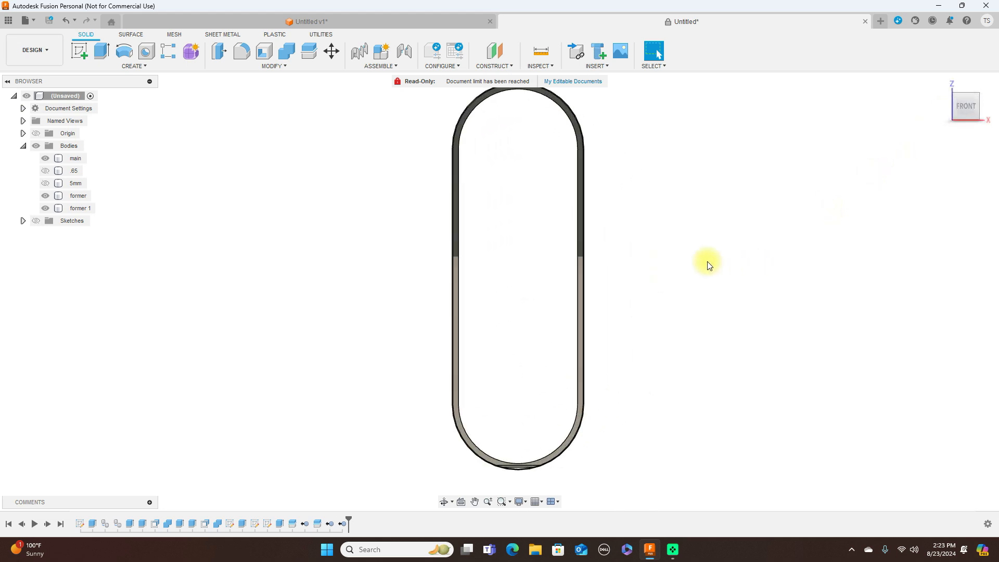
key(e)
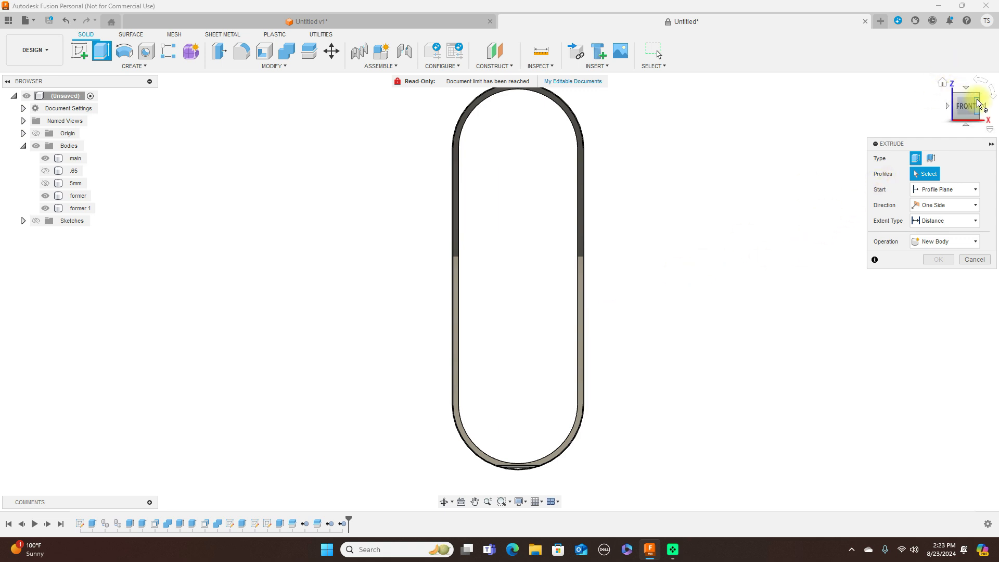
drag(978, 111, 931, 117)
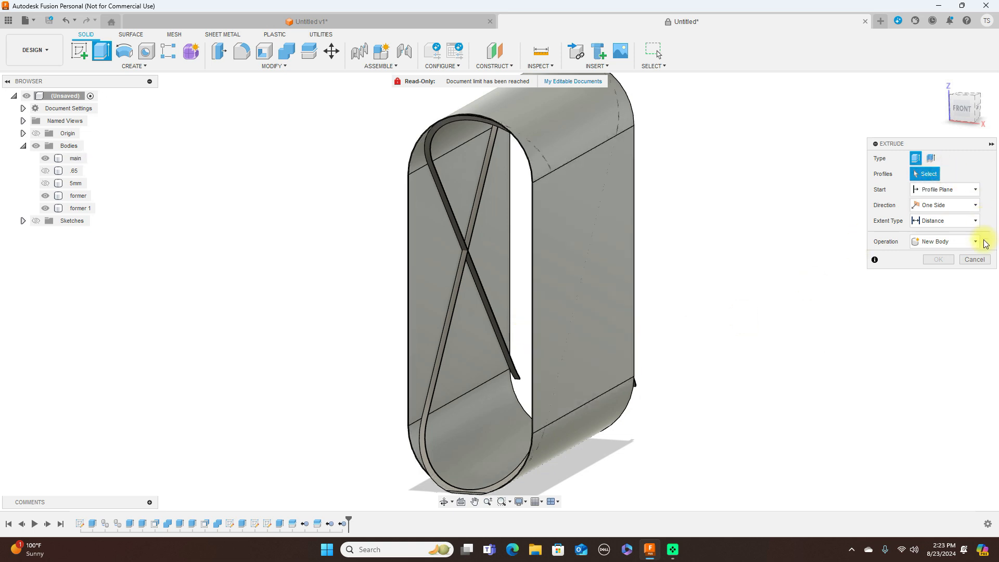
click(974, 259)
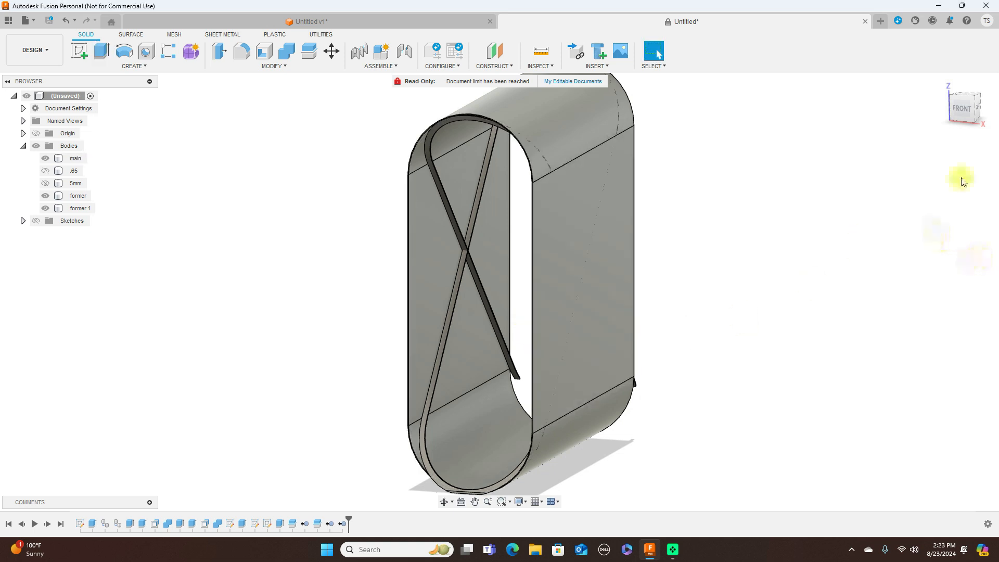
Edit the first extrusion, which forms the main body, and set its distance to 260 mm
click(974, 113)
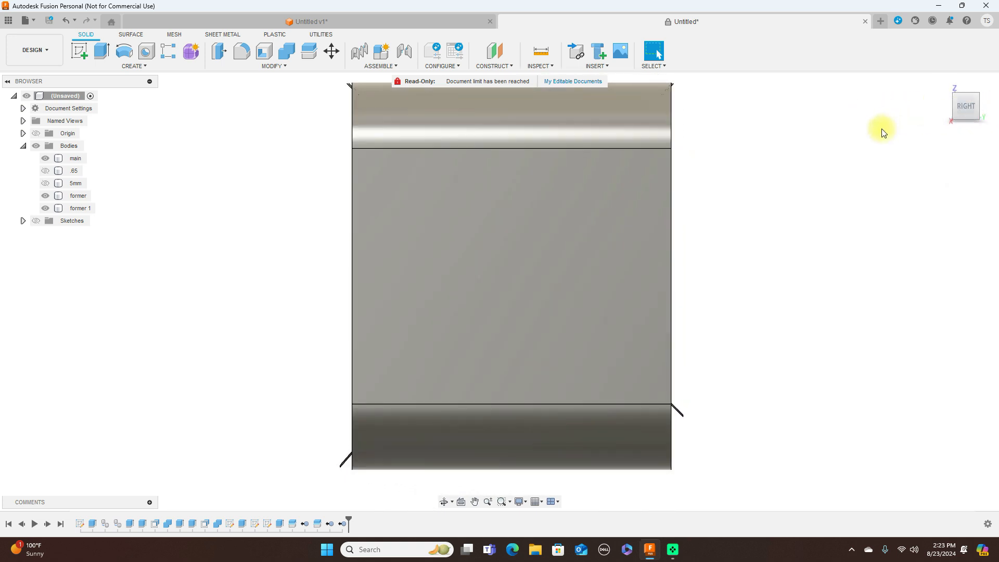
scroll(796, 223, down, 2)
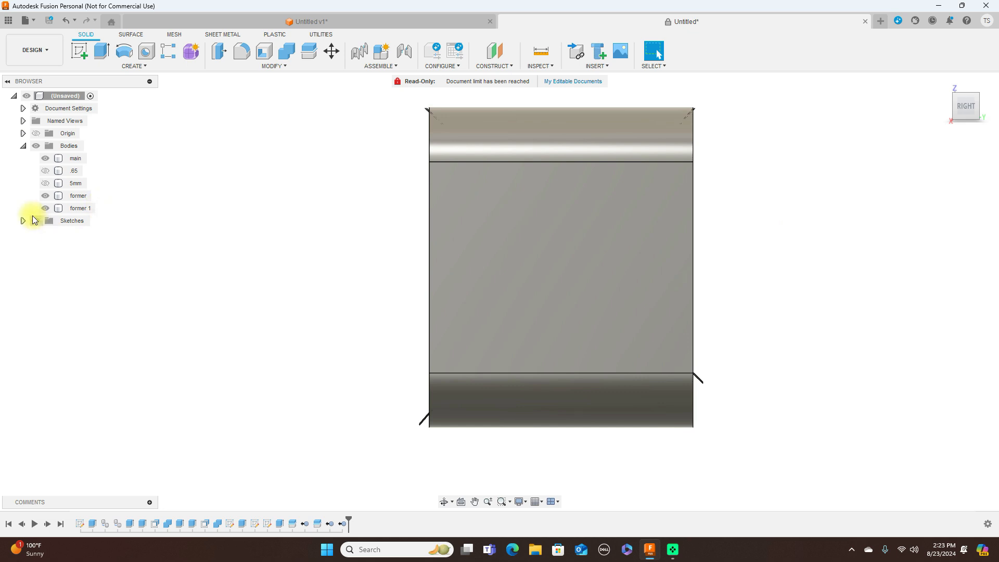
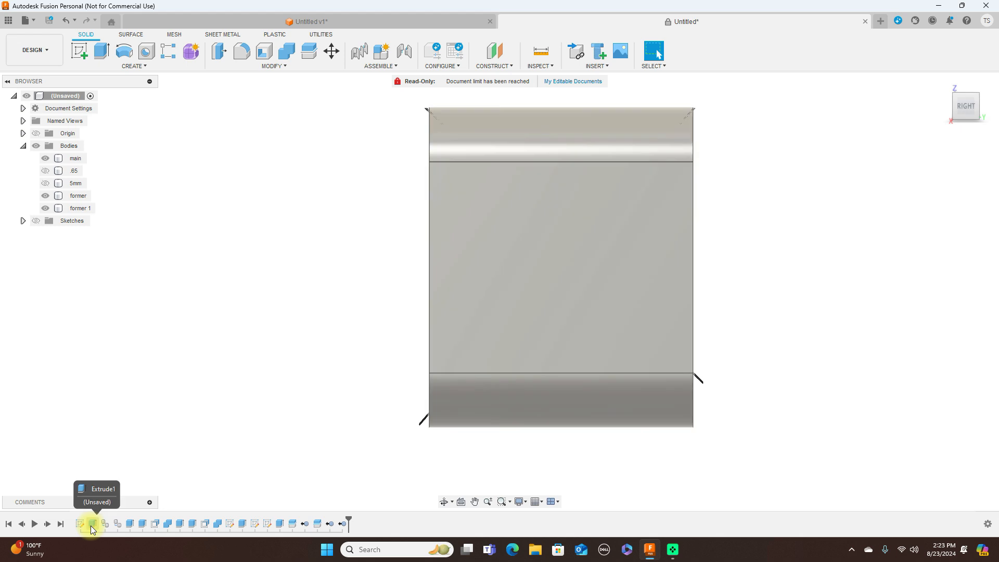
click(91, 526)
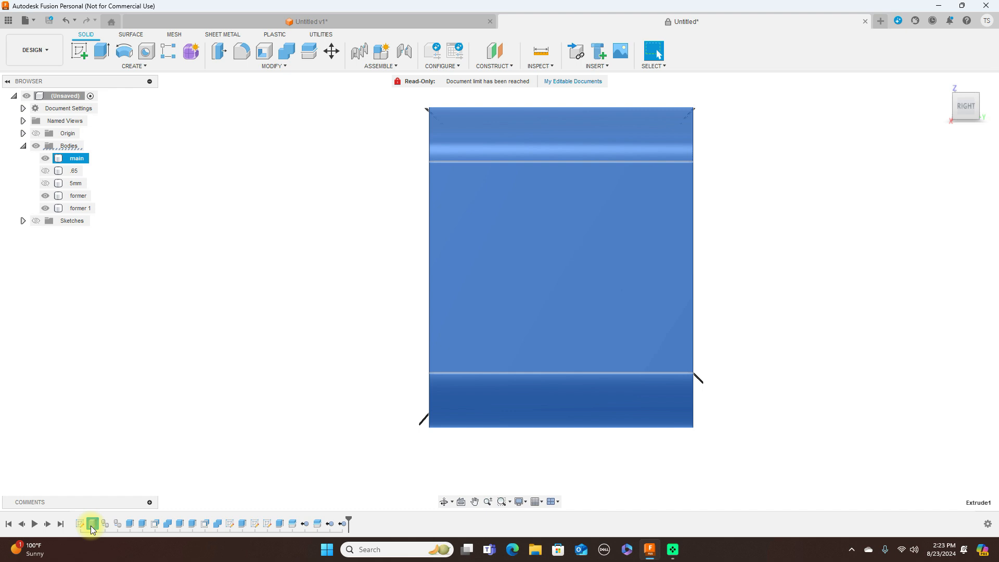
right_click(91, 525)
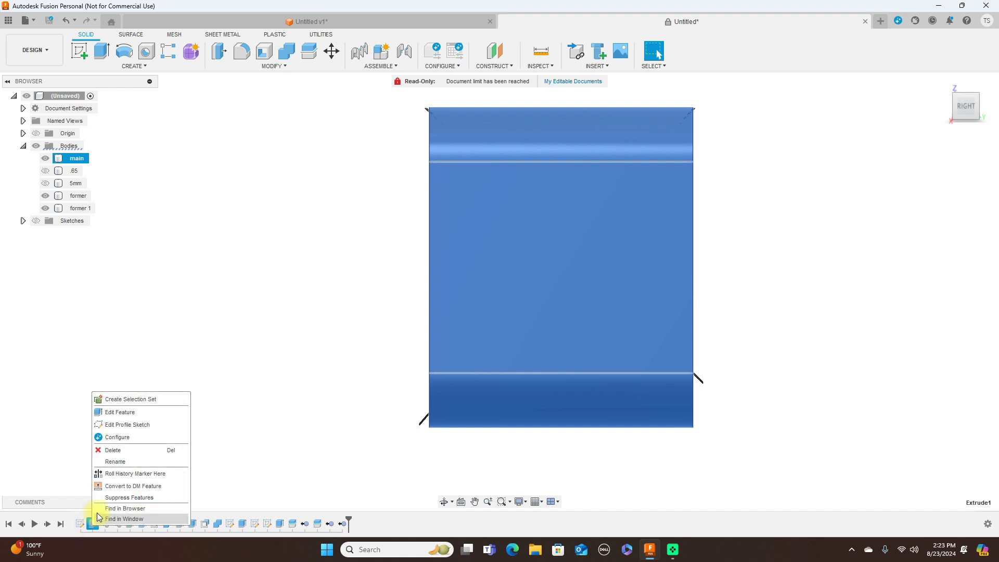
click(123, 412)
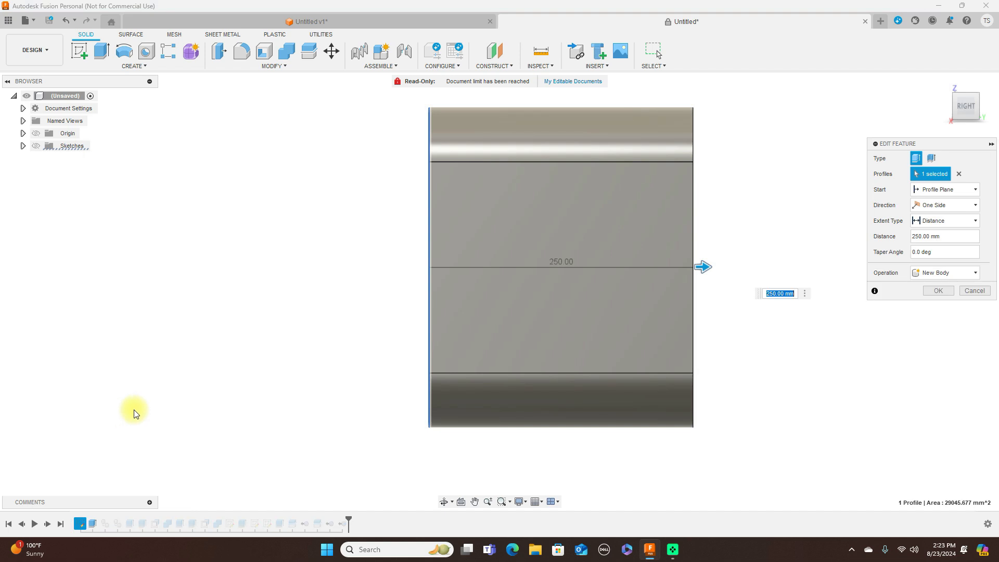
mouse_move(956, 108)
mouse_down()
mouse_move(966, 107)
mouse_move(957, 109)
mouse_up()
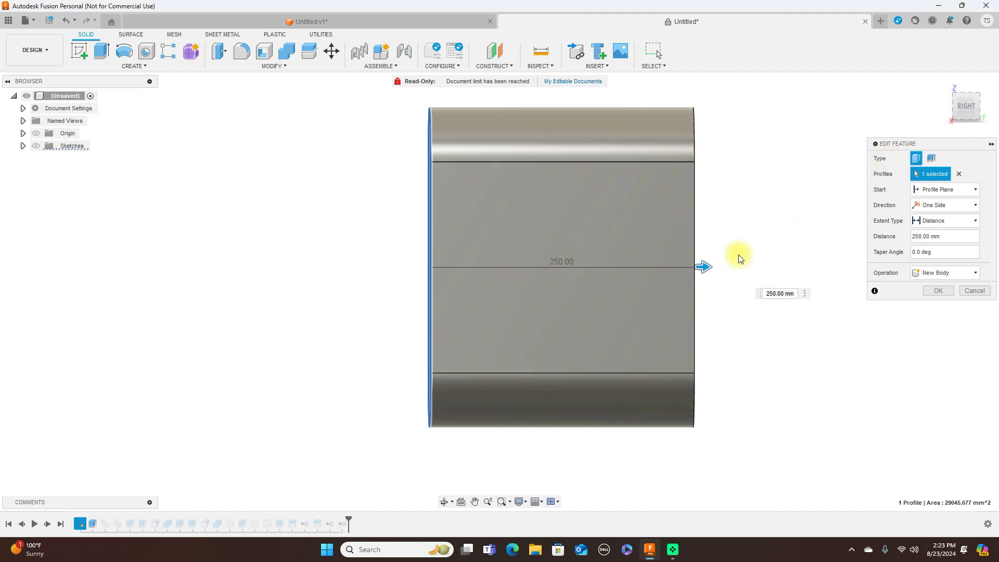
drag(705, 269, 710, 270)
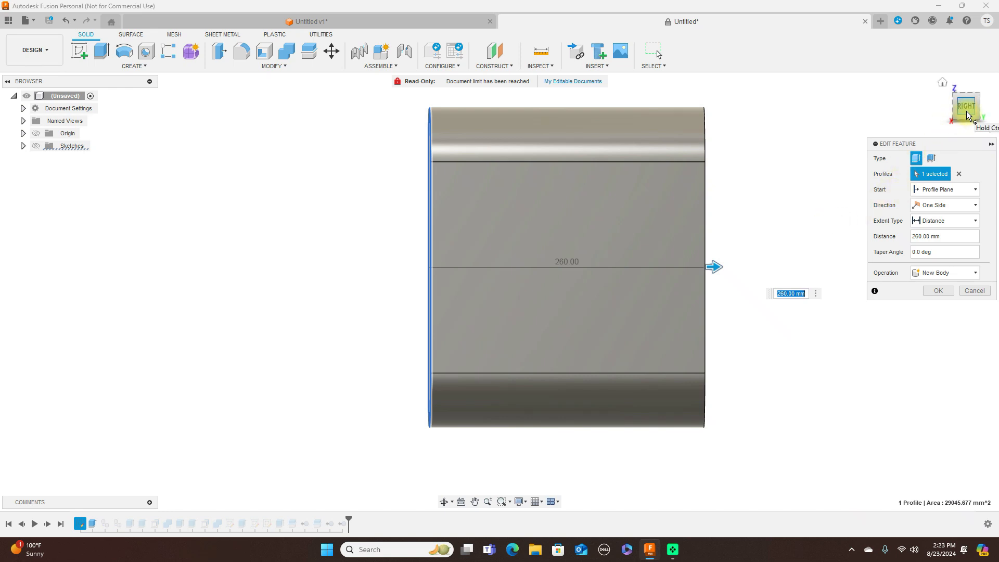
click(726, 272)
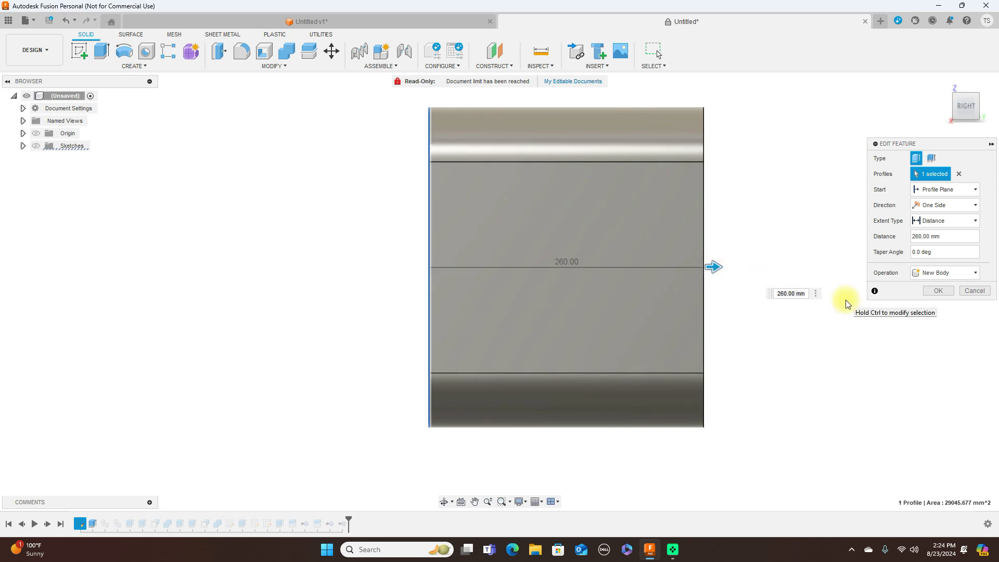
click(935, 292)
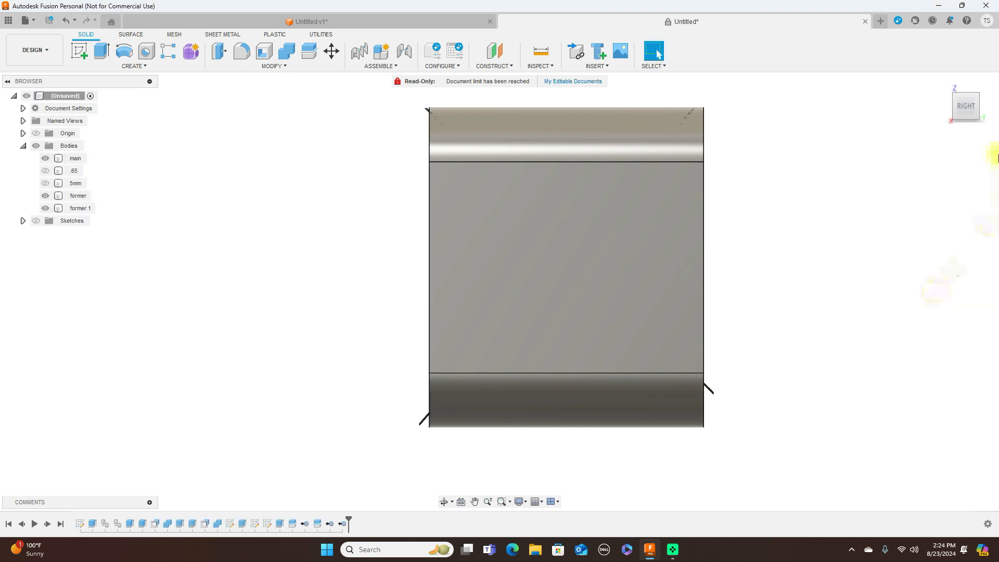
Reopen the main body's base extrusion and set its distance to 280 mm
drag(954, 112, 912, 116)
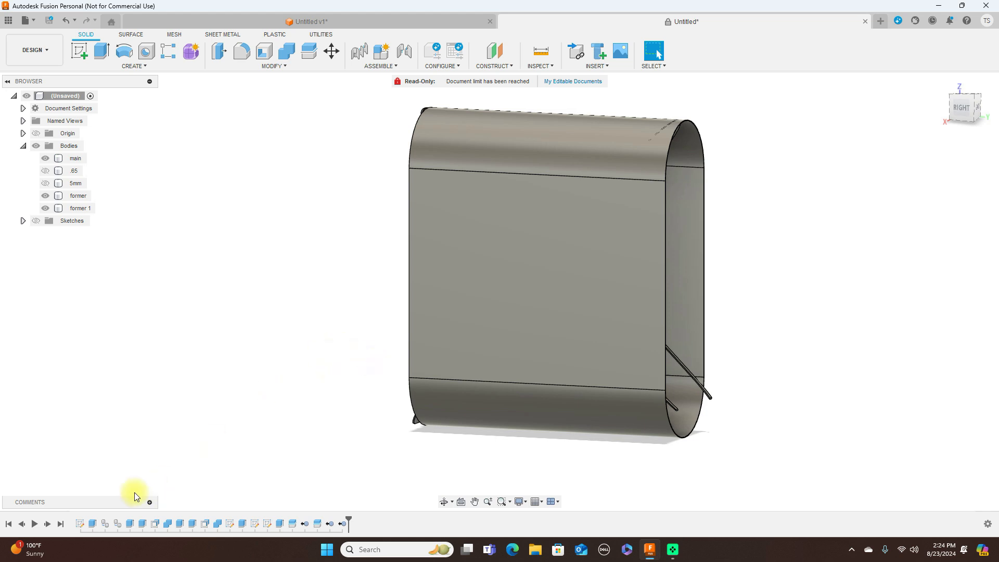
click(93, 523)
right_click(93, 523)
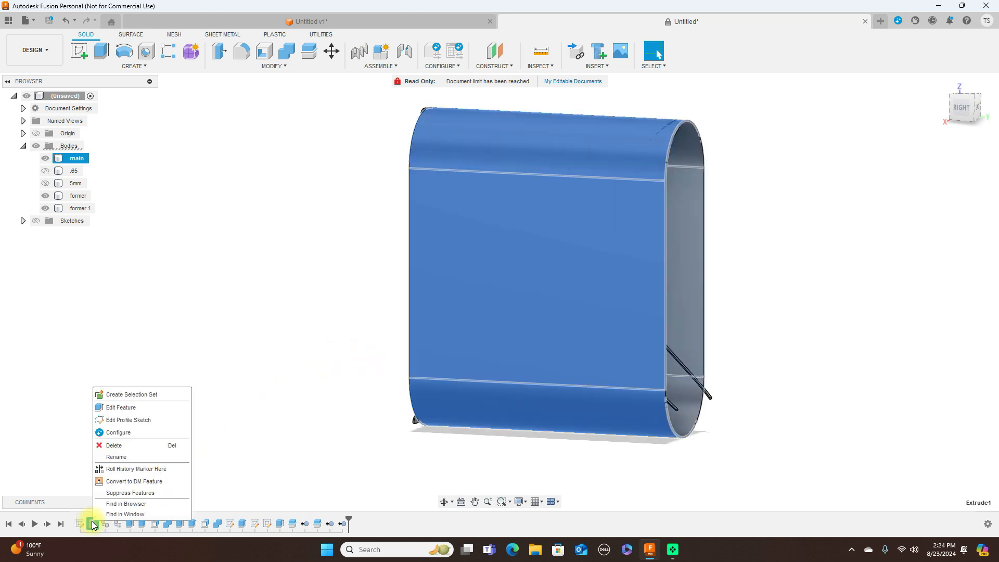
click(130, 408)
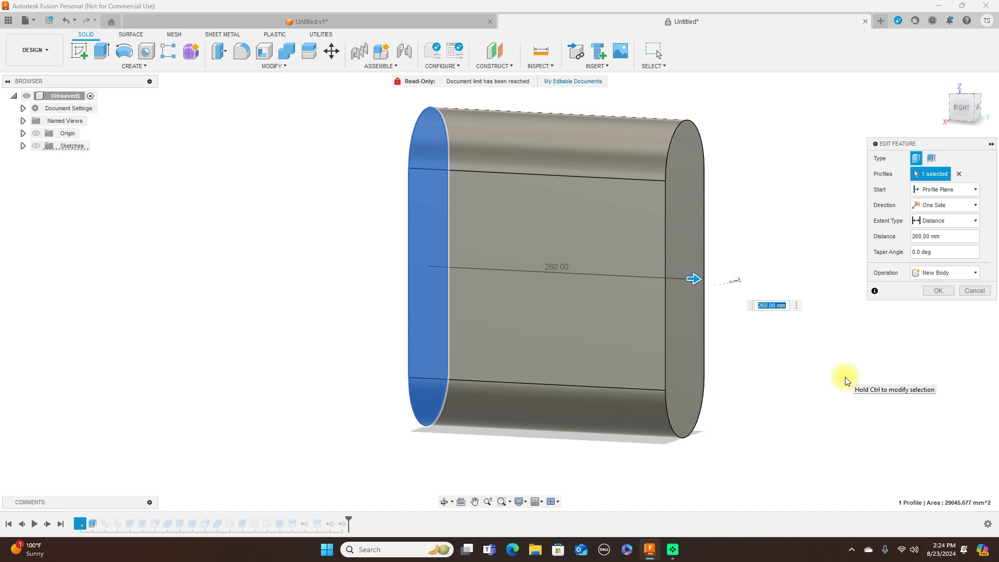
text(280)
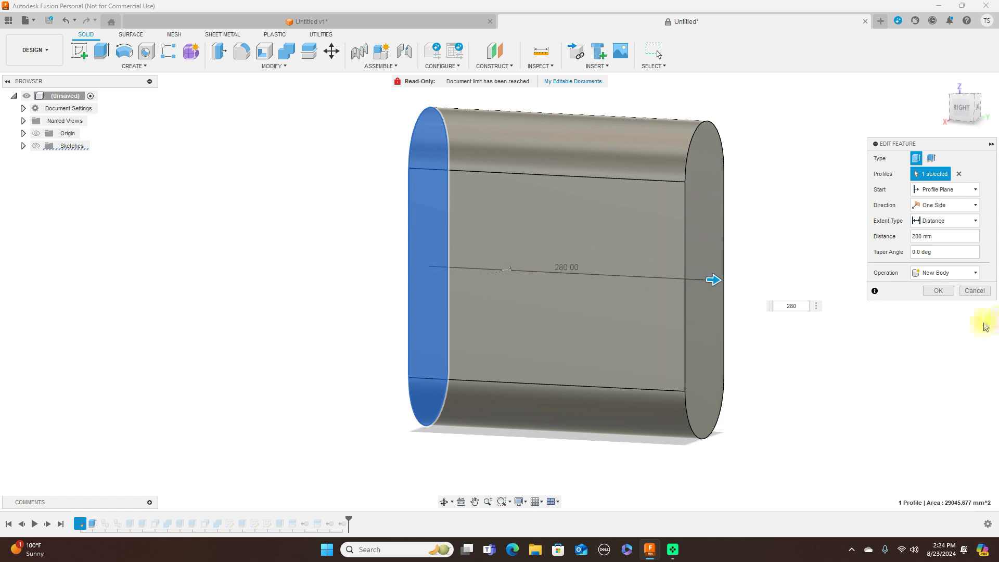
click(938, 291)
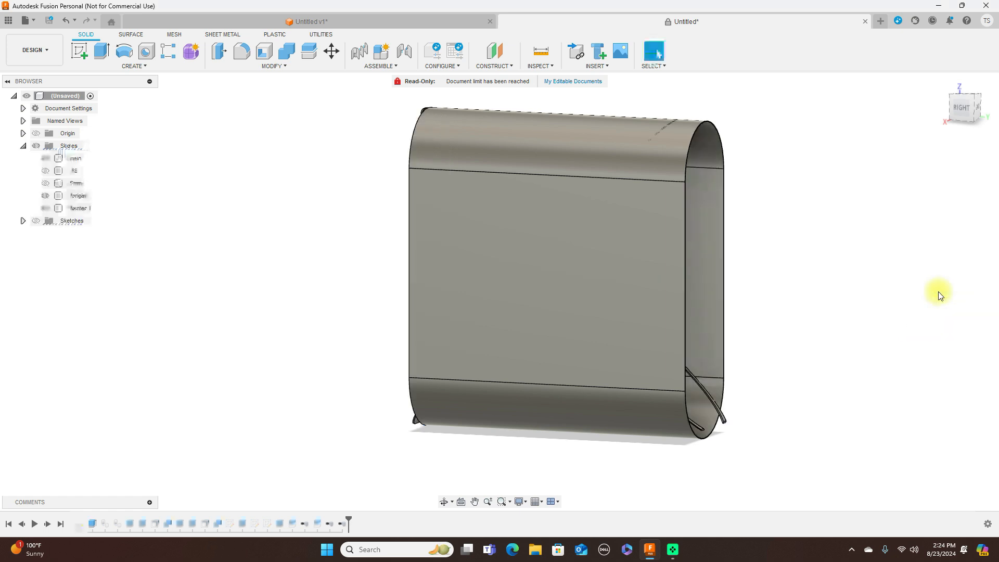
Lengthen the main body by setting its original extrusion distance to 300 mm
click(961, 112)
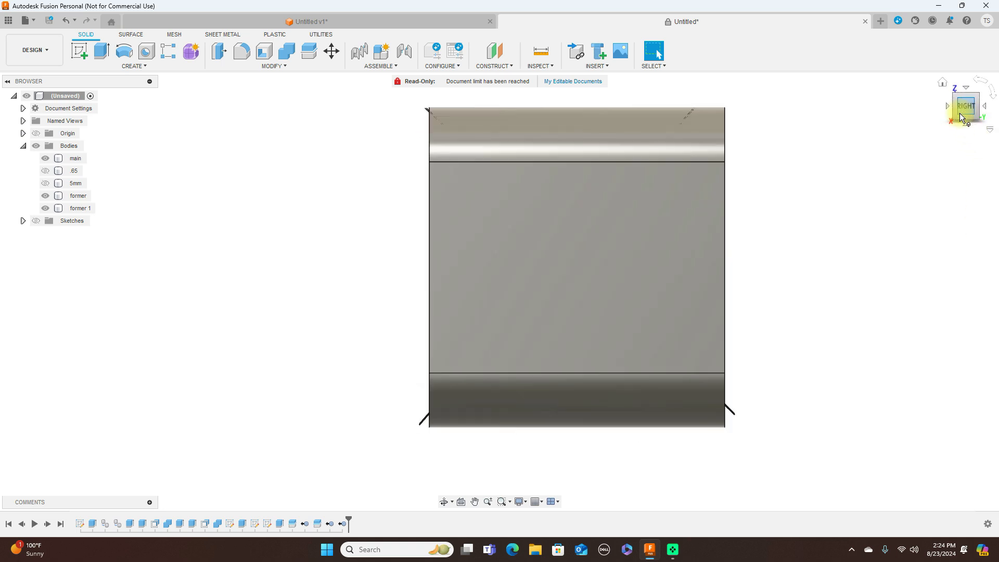
click(93, 523)
right_click(92, 523)
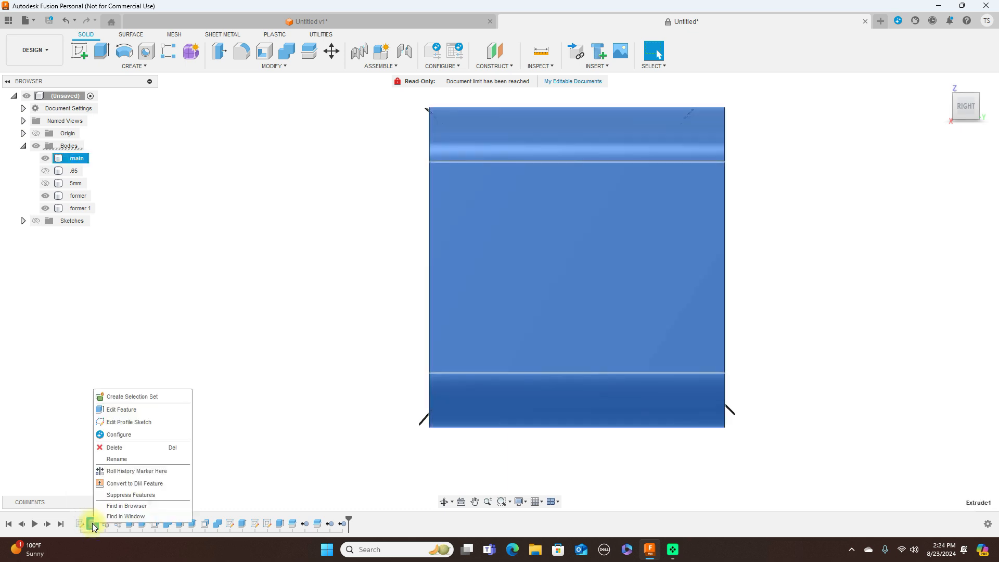
click(139, 409)
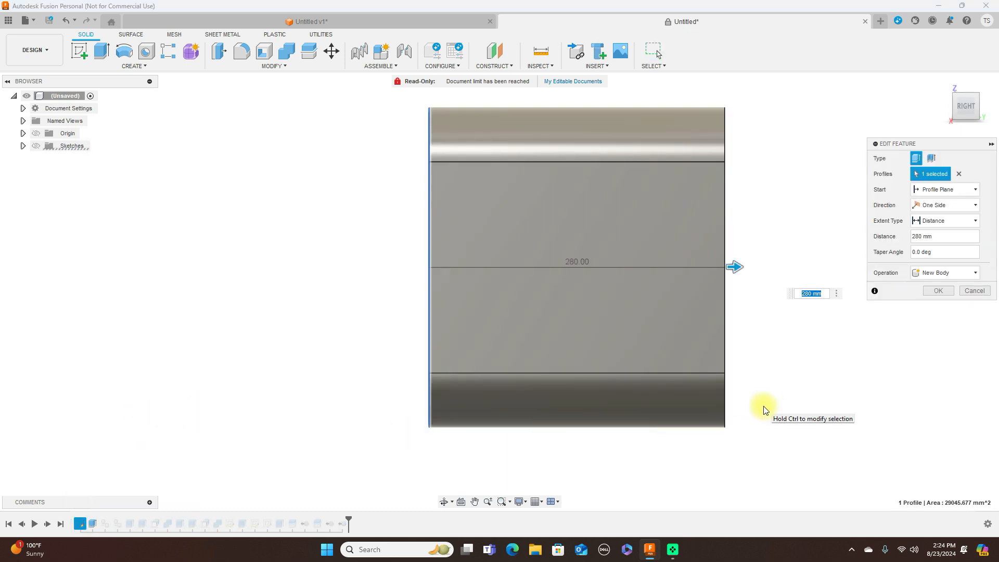
key(BackSpace)
text(300)
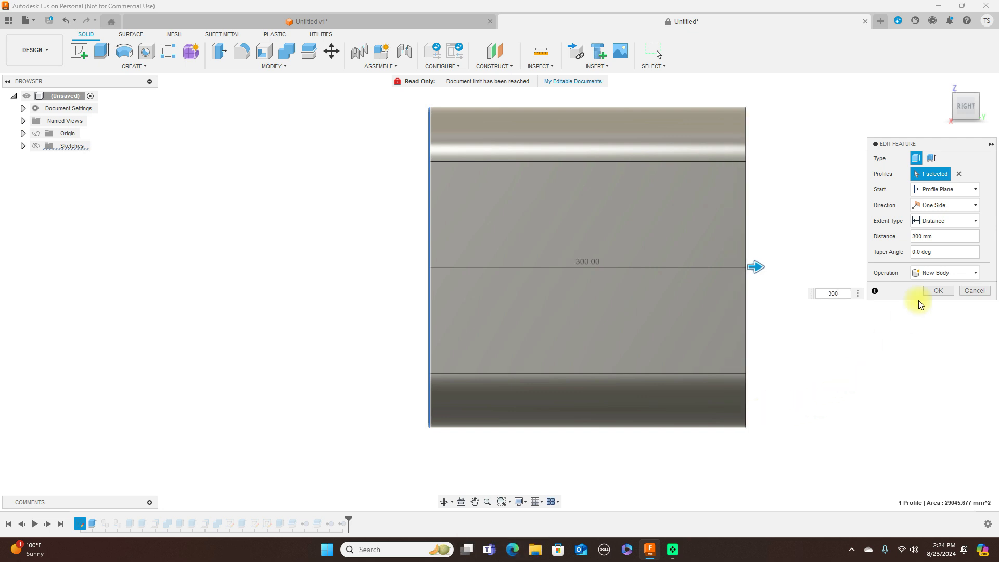
click(931, 290)
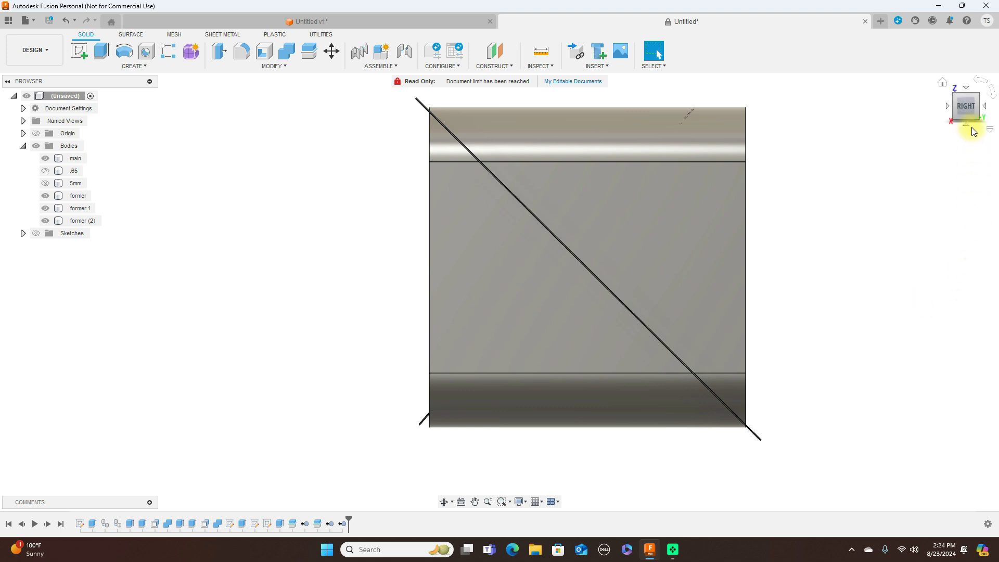
Edit the main body's first extrusion again and set its distance to 350 mm
mouse_move(975, 114)
mouse_down()
mouse_move(851, 111)
mouse_move(977, 116)
mouse_up()
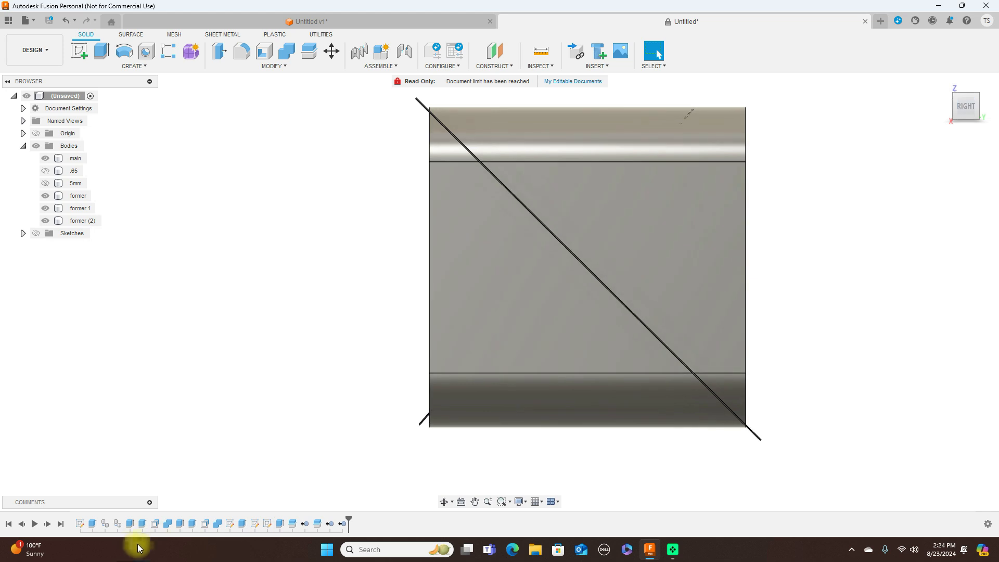
click(93, 524)
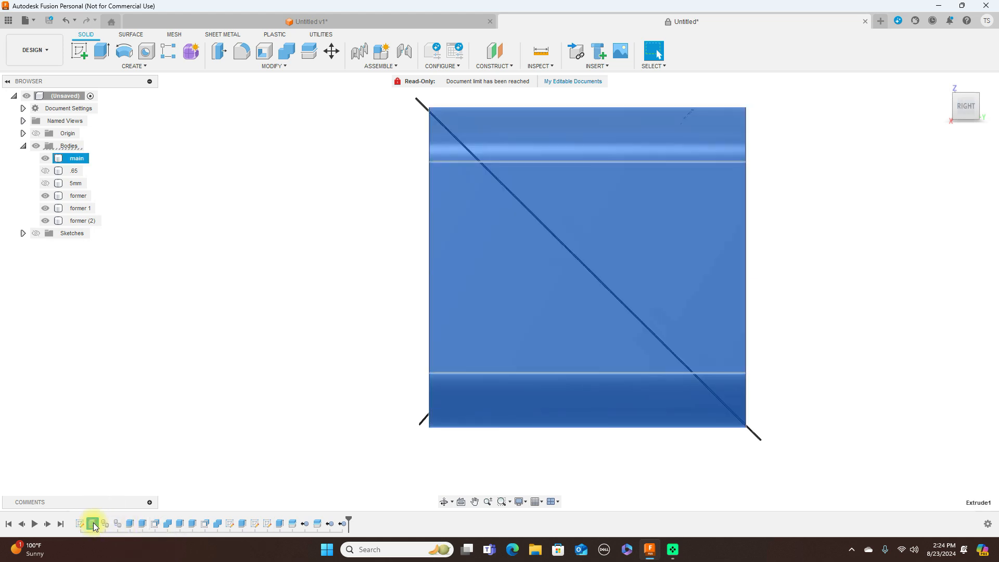
right_click(93, 523)
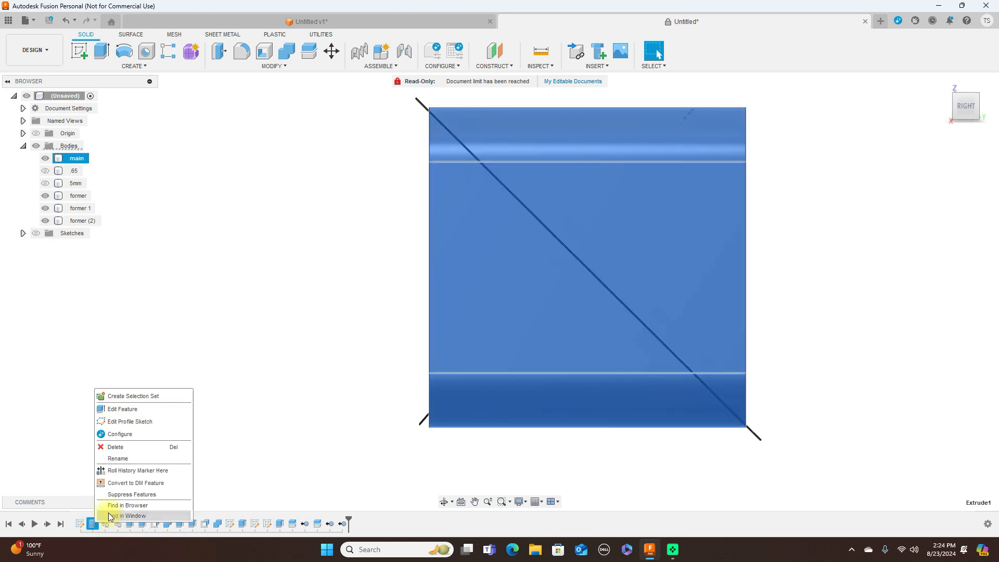
click(136, 409)
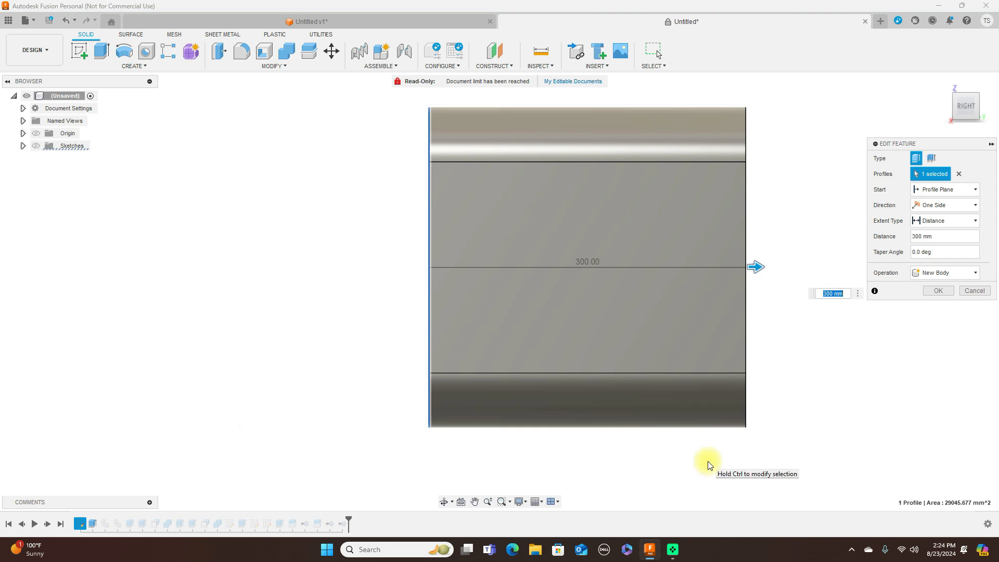
text(3)
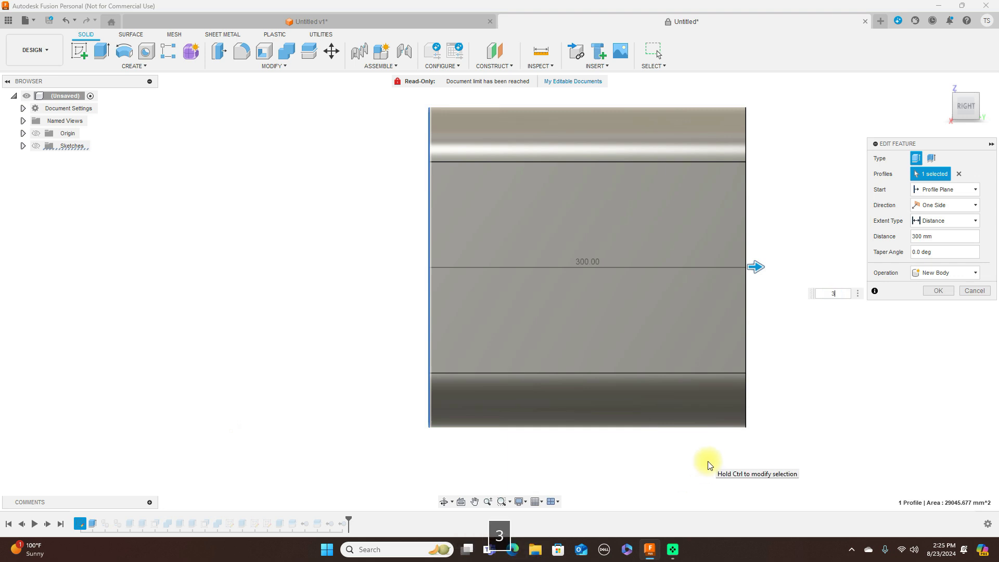
text(50)
key(Return)
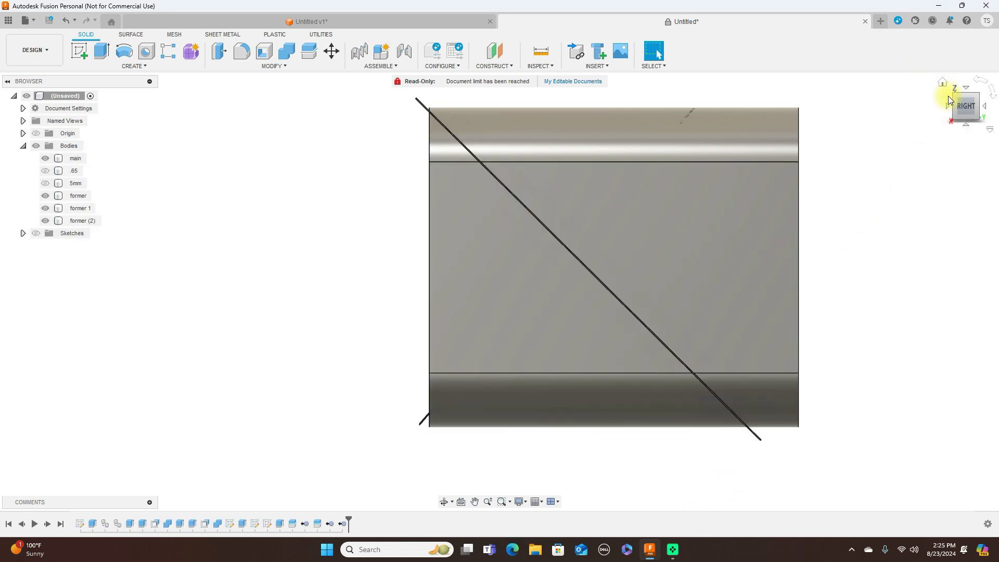
drag(954, 109, 987, 122)
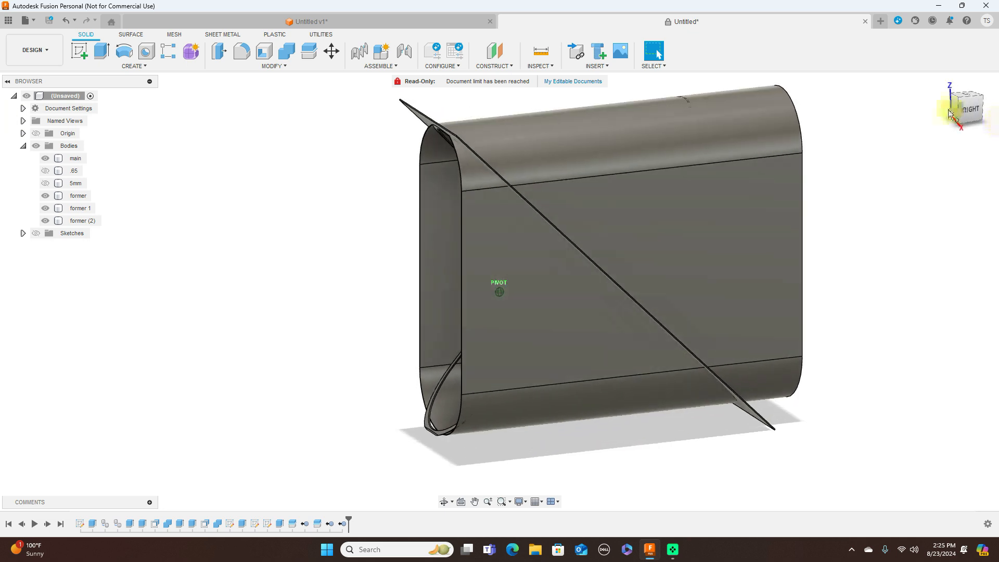
click(91, 524)
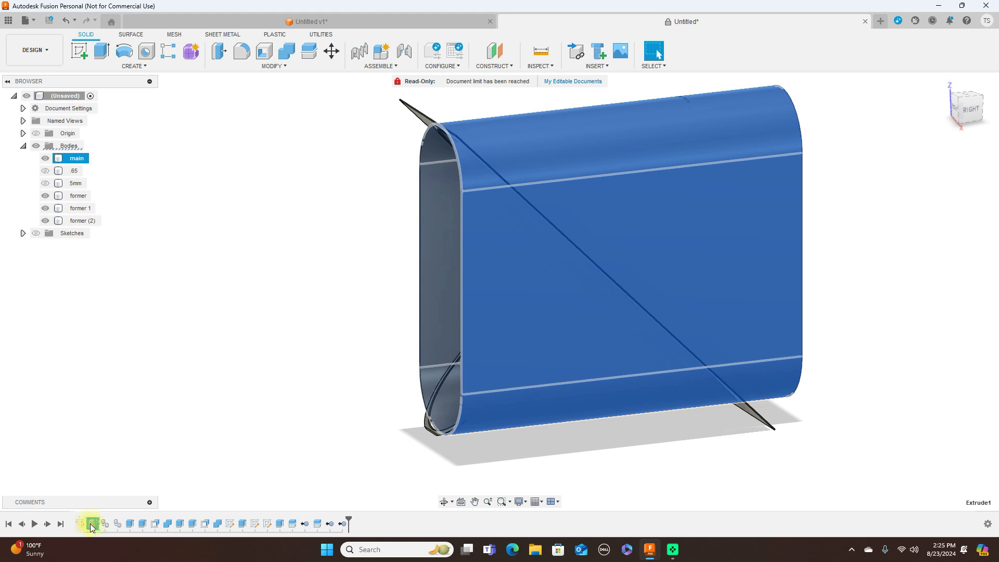
right_click(90, 524)
click(141, 411)
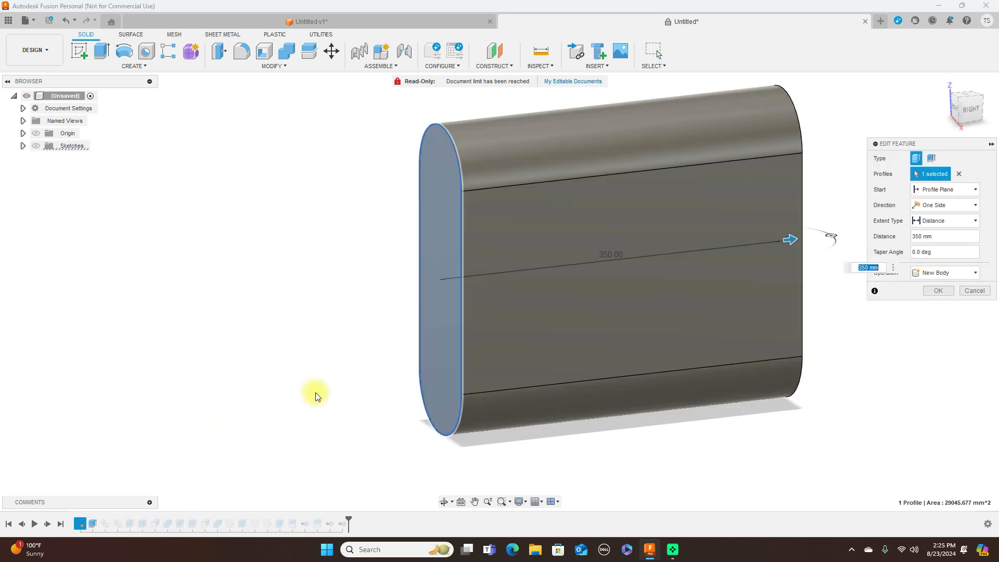
click(959, 174)
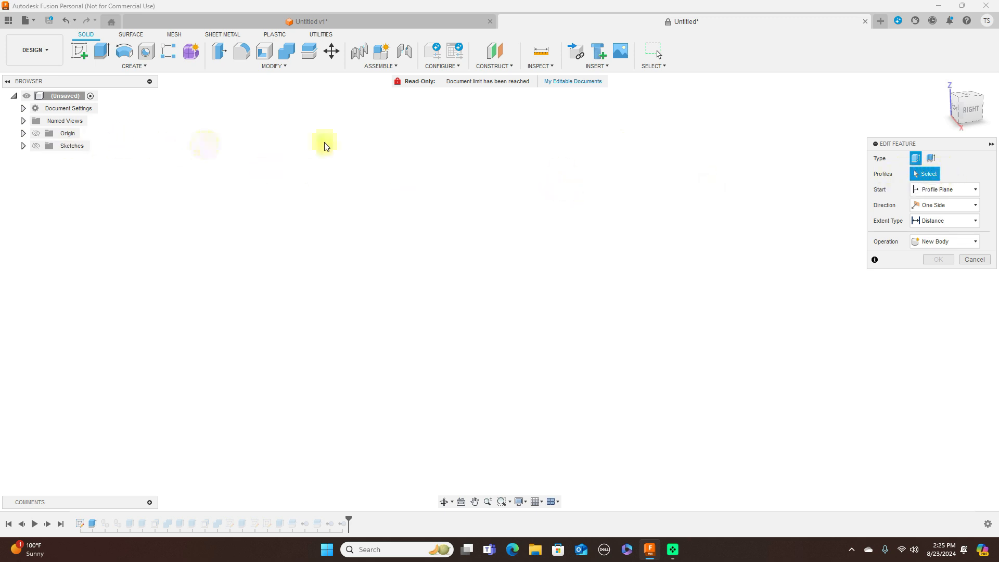
click(971, 261)
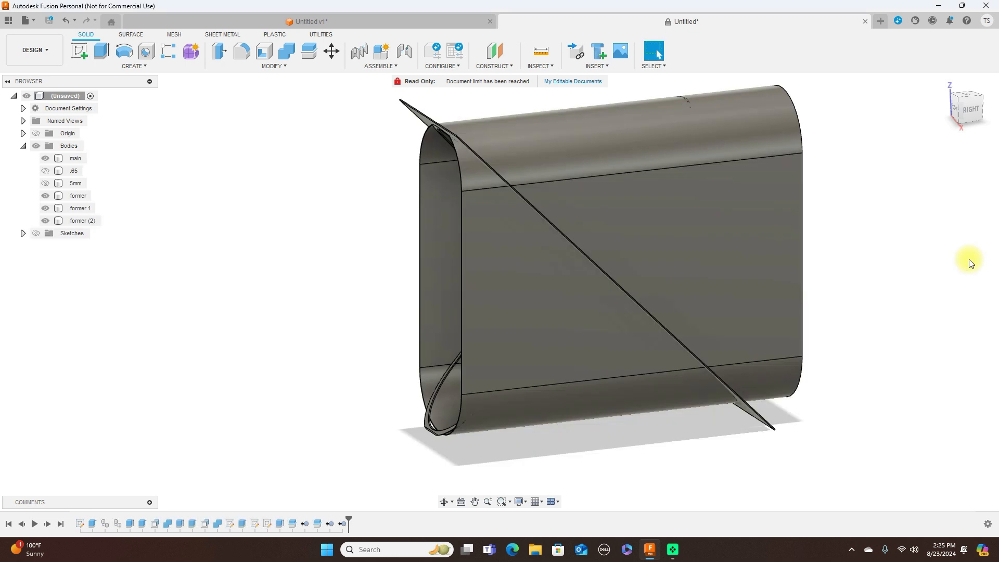
click(971, 109)
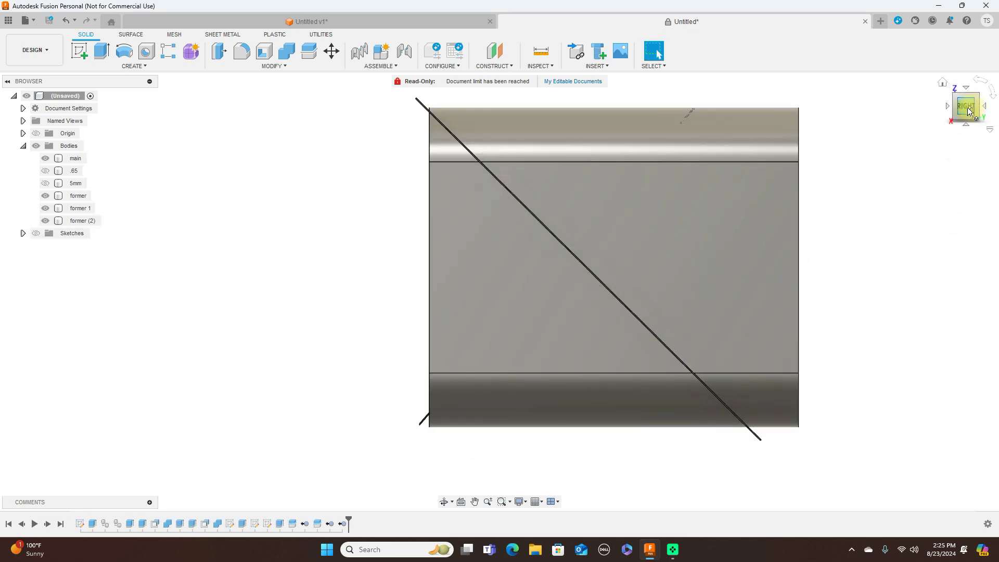
Check the .65 body by showing it and hiding it again
click(978, 108)
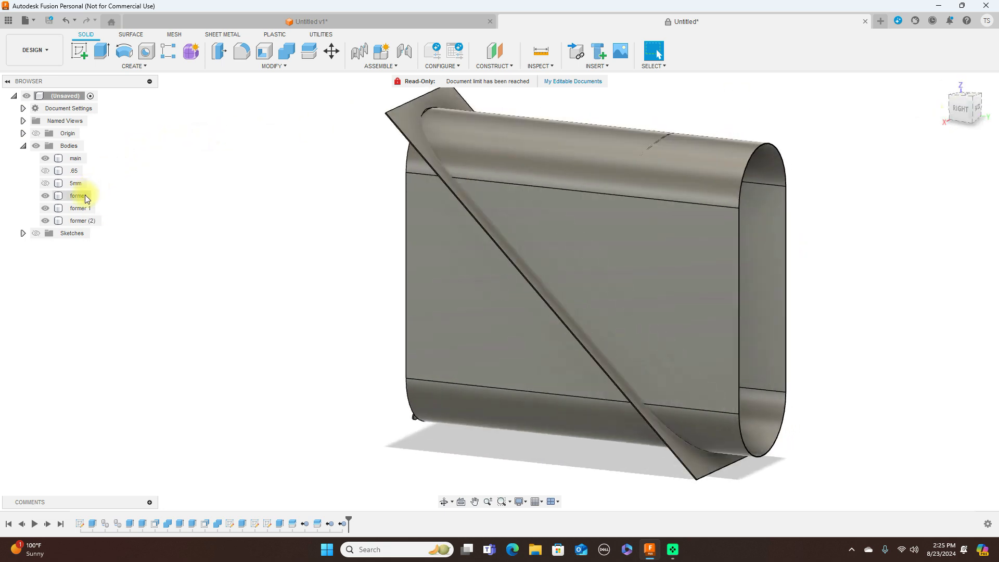
click(45, 171)
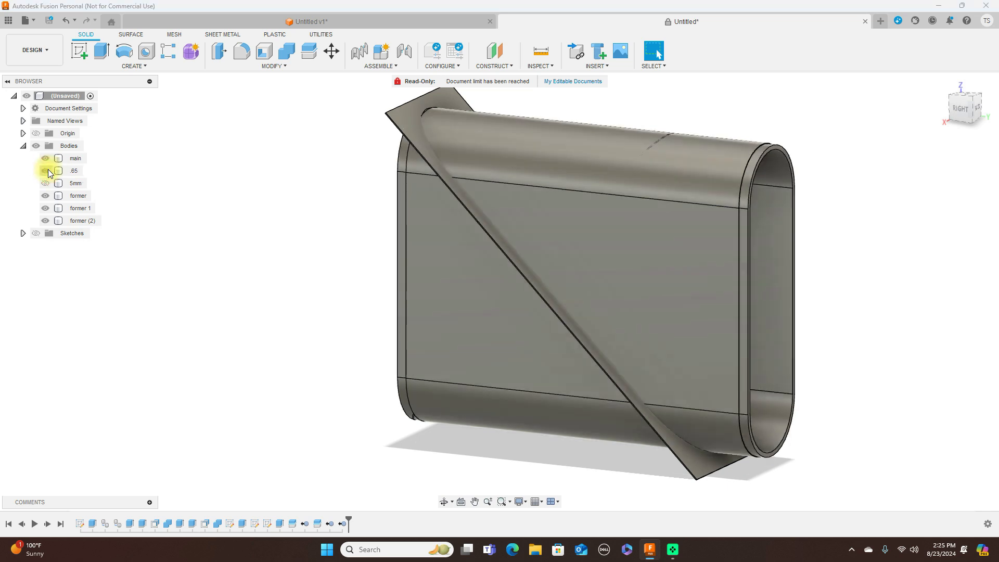
click(47, 170)
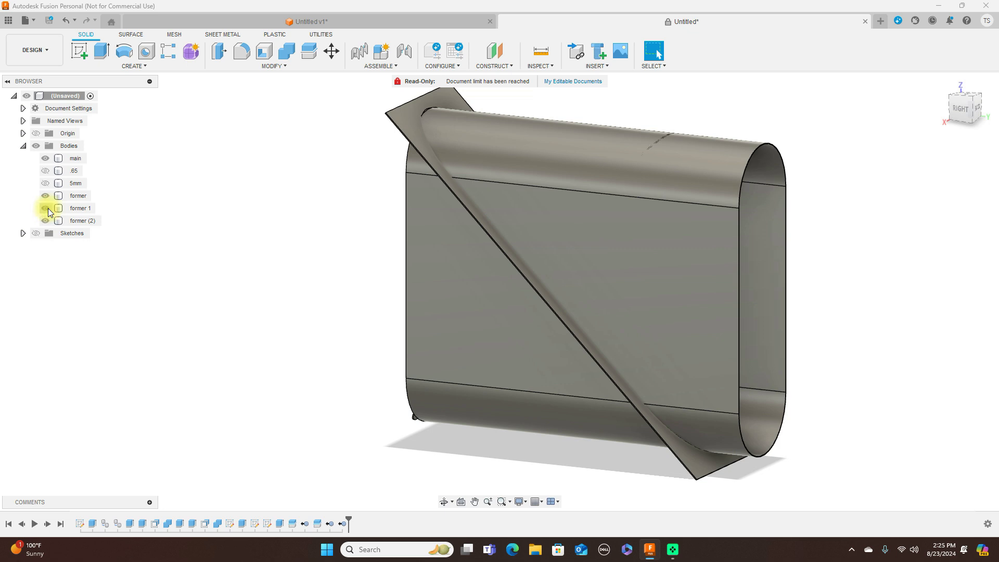
click(414, 128)
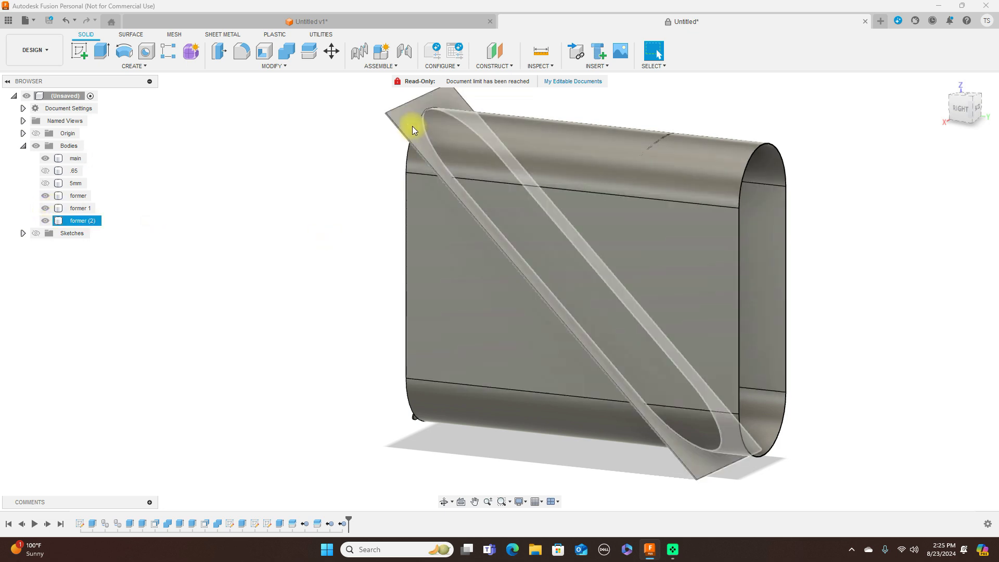
click(45, 221)
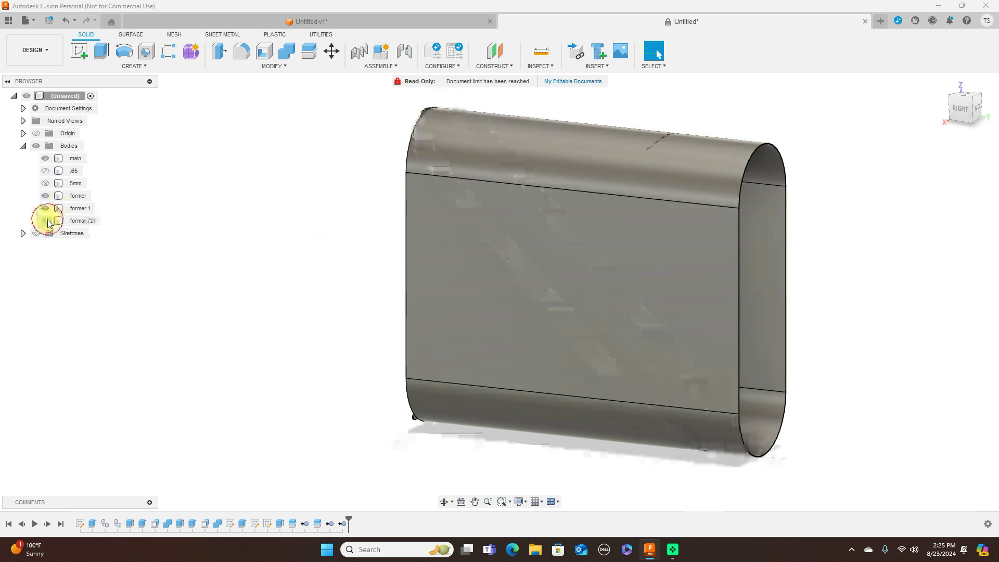
right_click(74, 221)
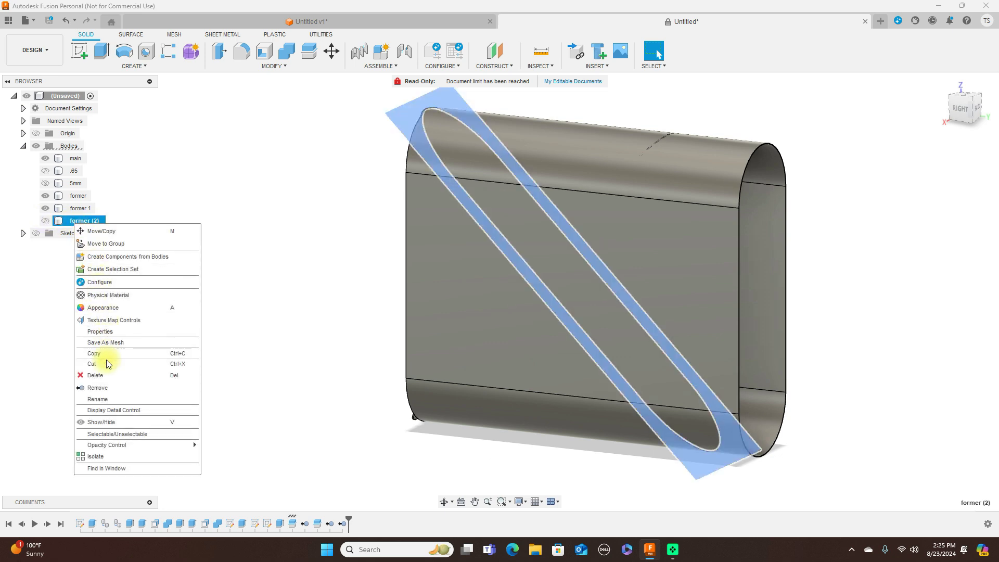
click(105, 374)
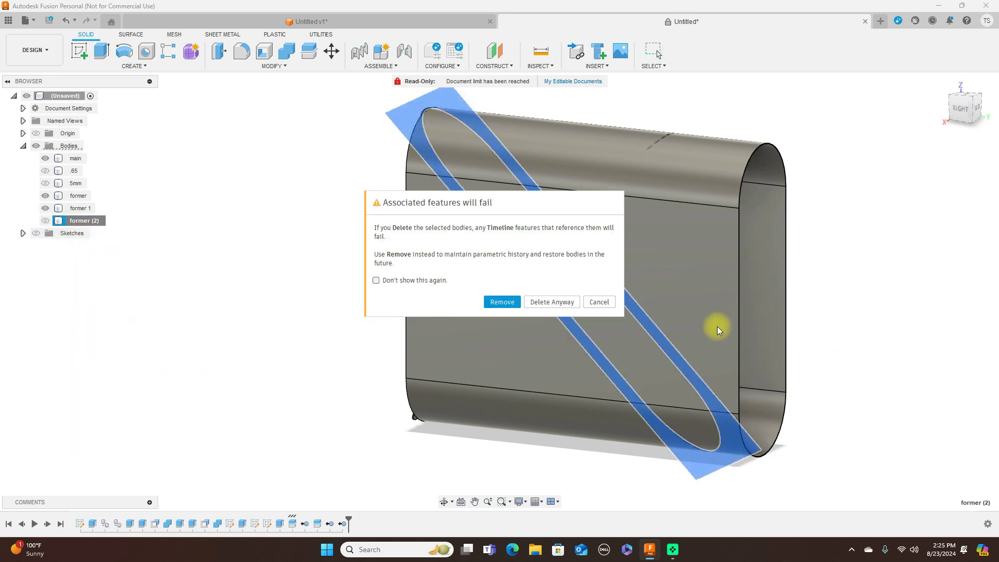
click(598, 301)
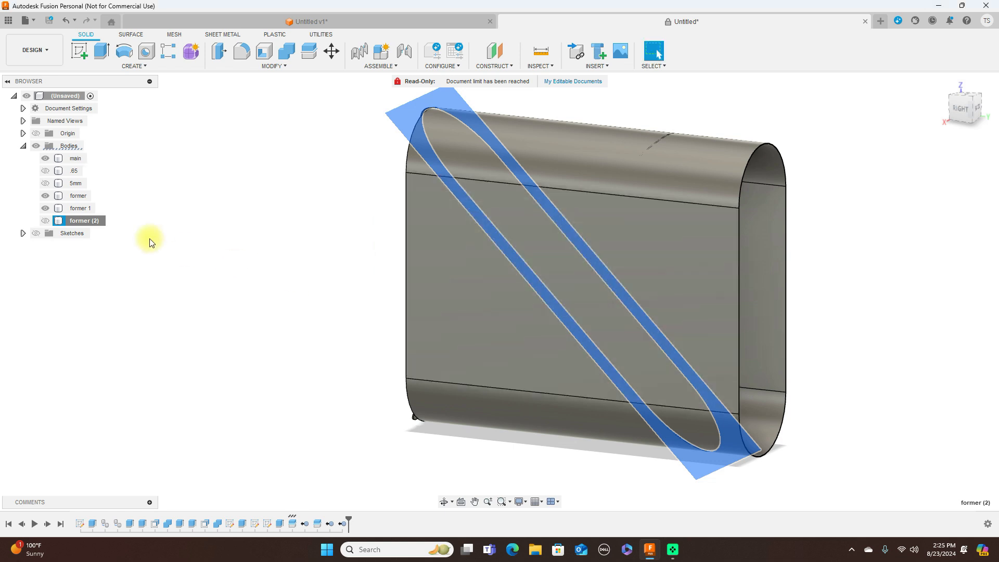
double_click(77, 221)
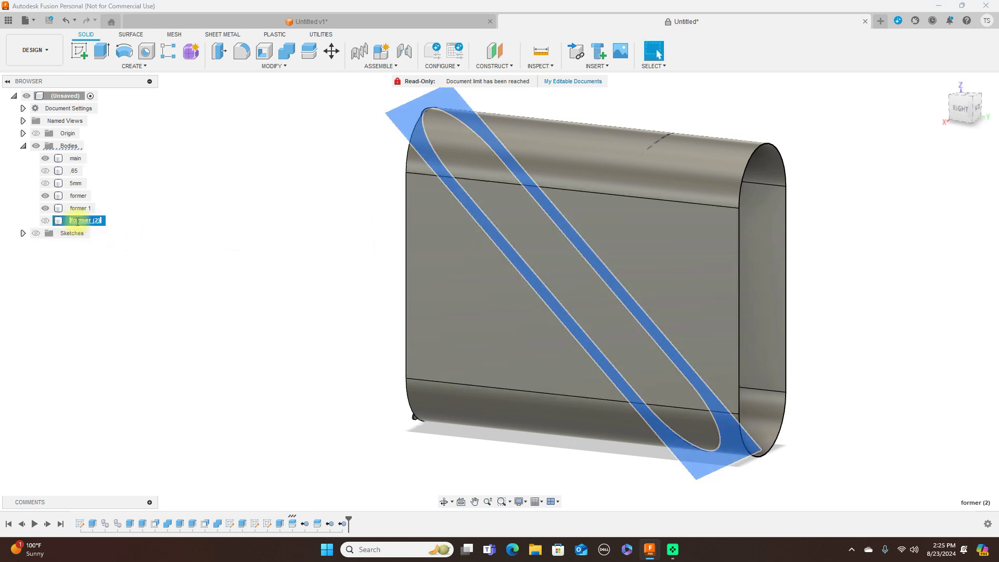
click(152, 268)
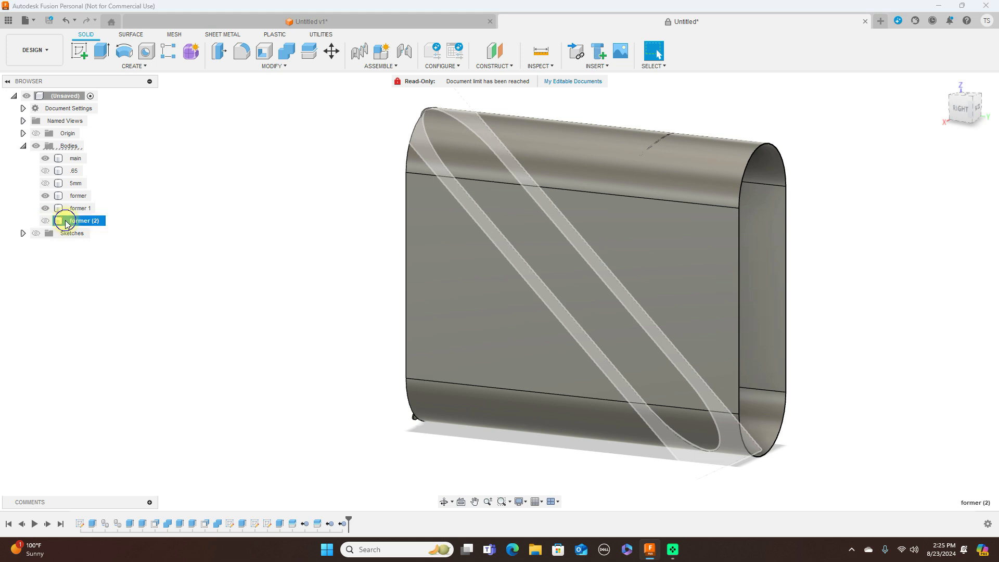
Remove the former (2) body
right_click(65, 221)
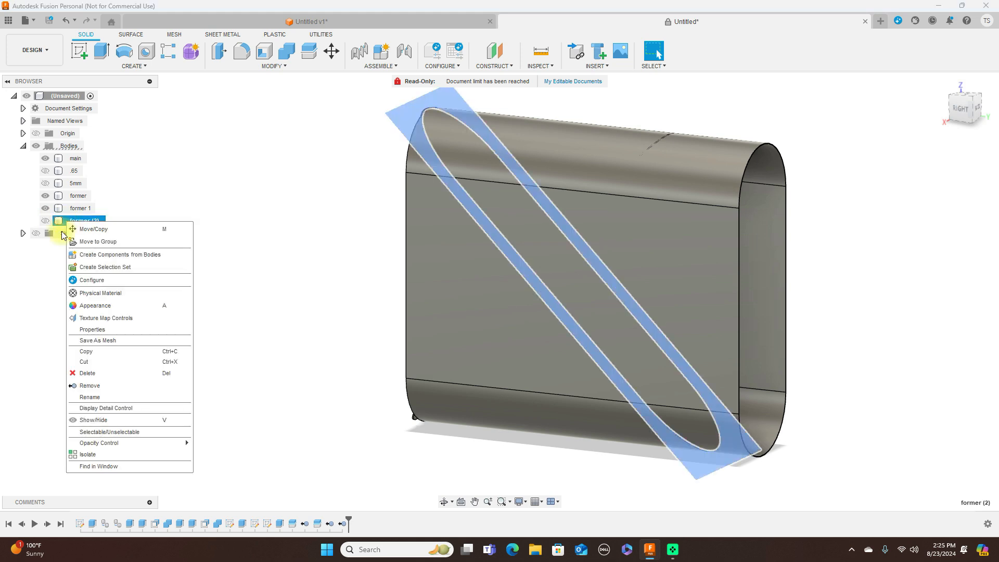
click(88, 373)
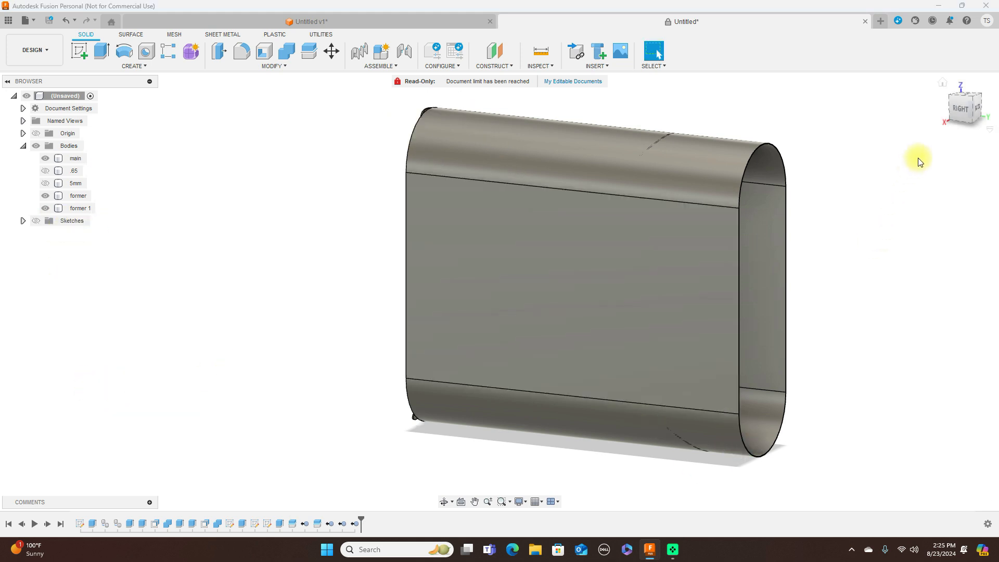
Examine how the two crossing diagonal formers sit inside the main shell, from the side and through its open front end
click(957, 106)
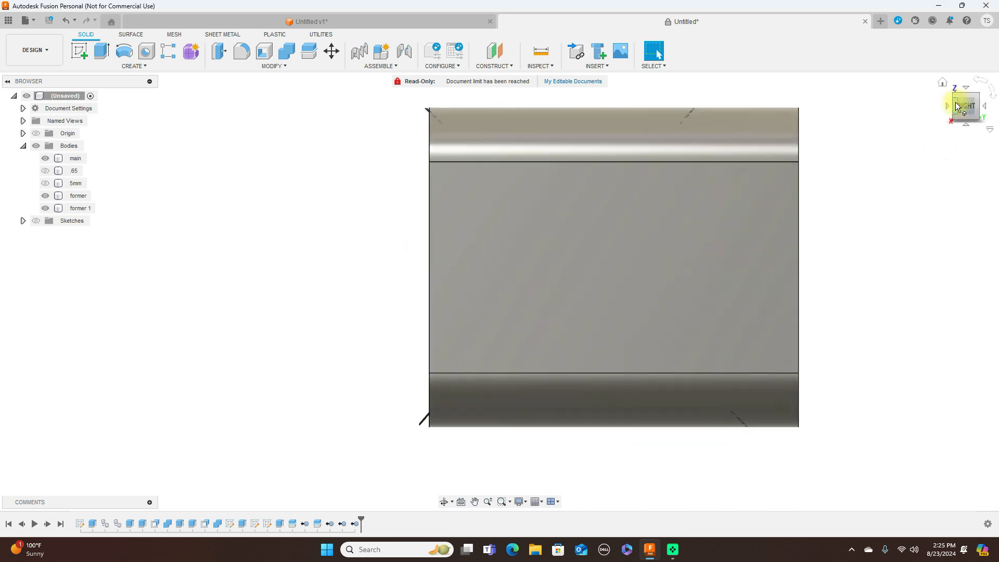
mouse_move(962, 109)
shift+middle_down()
mouse_move(6, 112)
mouse_move(11, 144)
mouse_move(936, 142)
shift+middle_up()
click(965, 108)
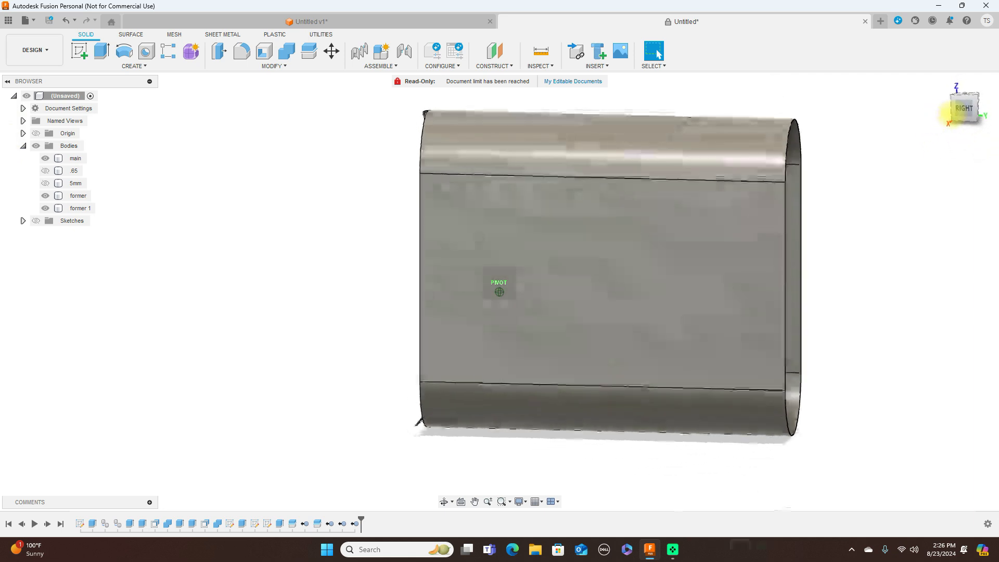
drag(965, 108, 18, 132)
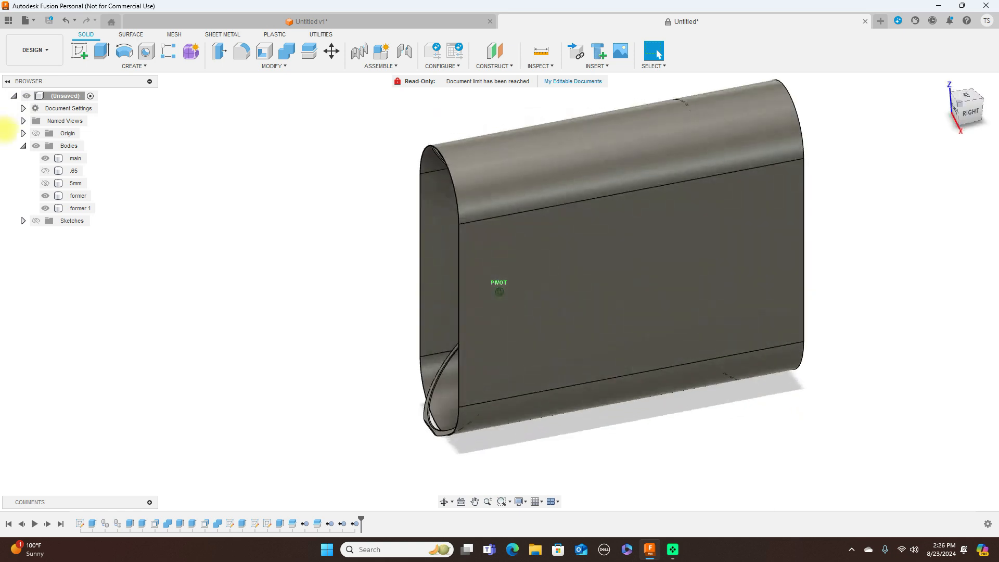
mouse_move(541, 260)
shift+middle_down()
mouse_move(520, 262)
mouse_move(544, 257)
shift+middle_up()
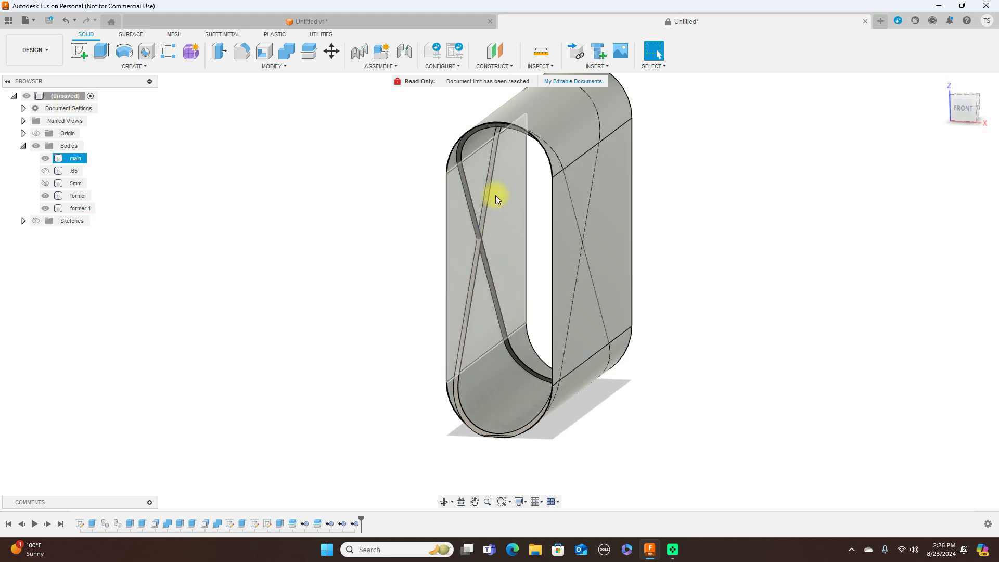
click(964, 107)
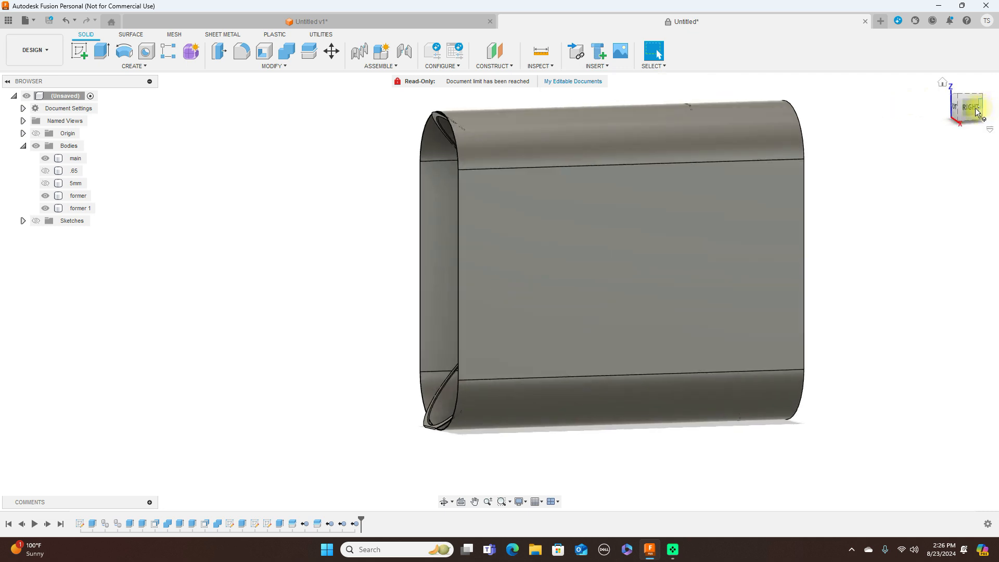
click(522, 109)
click(377, 112)
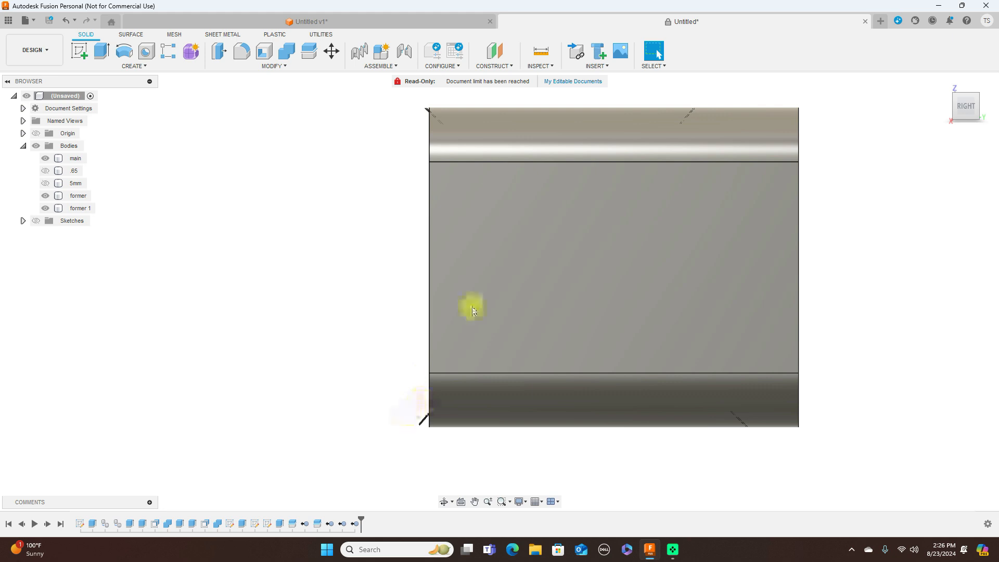
click(956, 106)
mouse_move(107, 92)
shift+middle_down()
mouse_move(42, 98)
mouse_move(19, 119)
mouse_move(41, 108)
shift+middle_up()
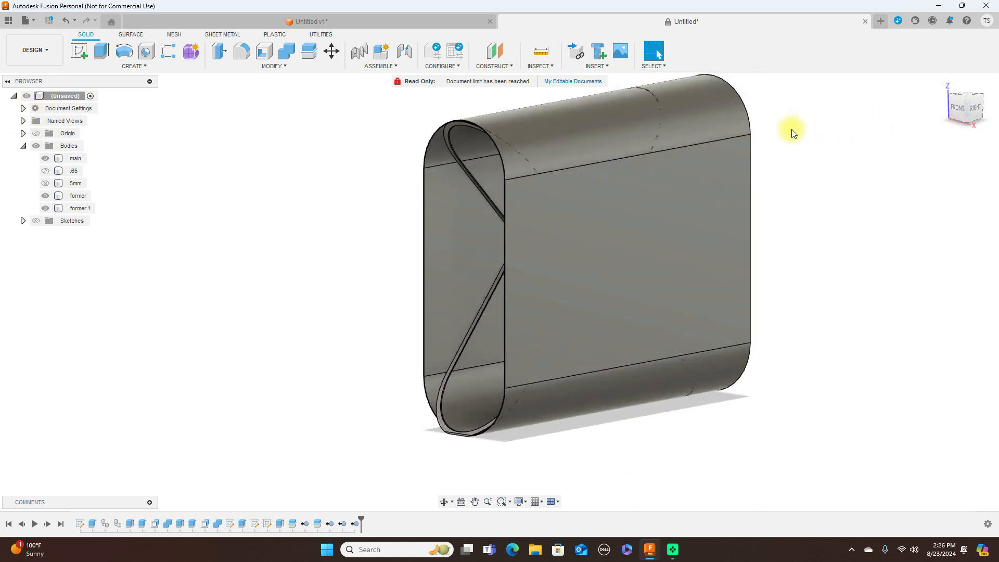
Combine the former and former 1 bodies with the main body using Join, keeping the tool bodies
click(287, 52)
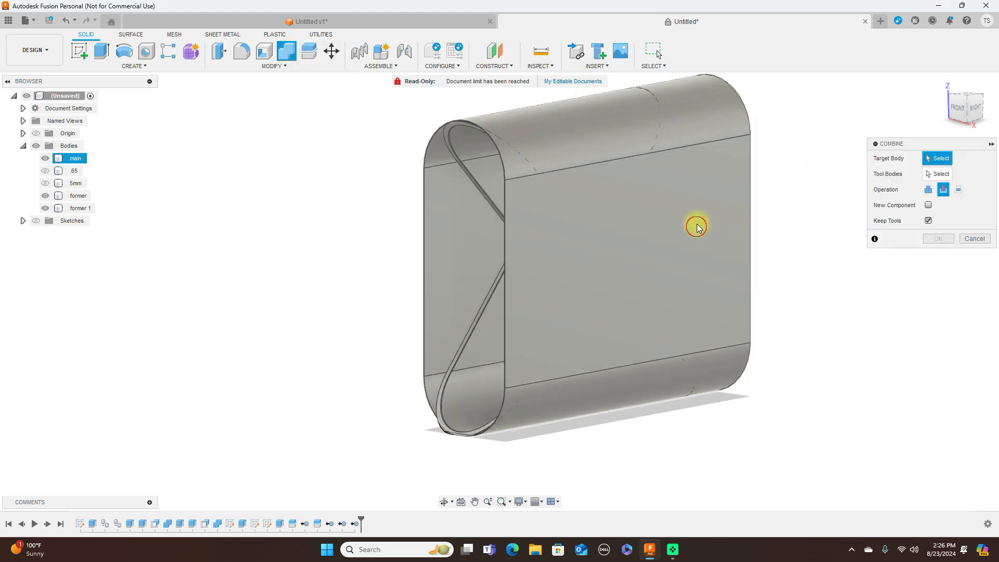
click(695, 224)
click(479, 186)
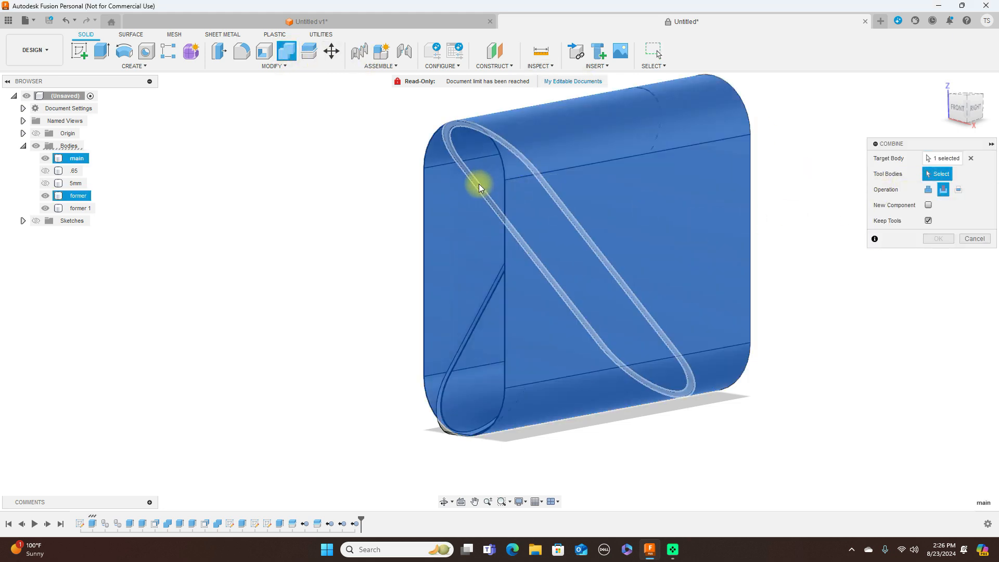
click(486, 298)
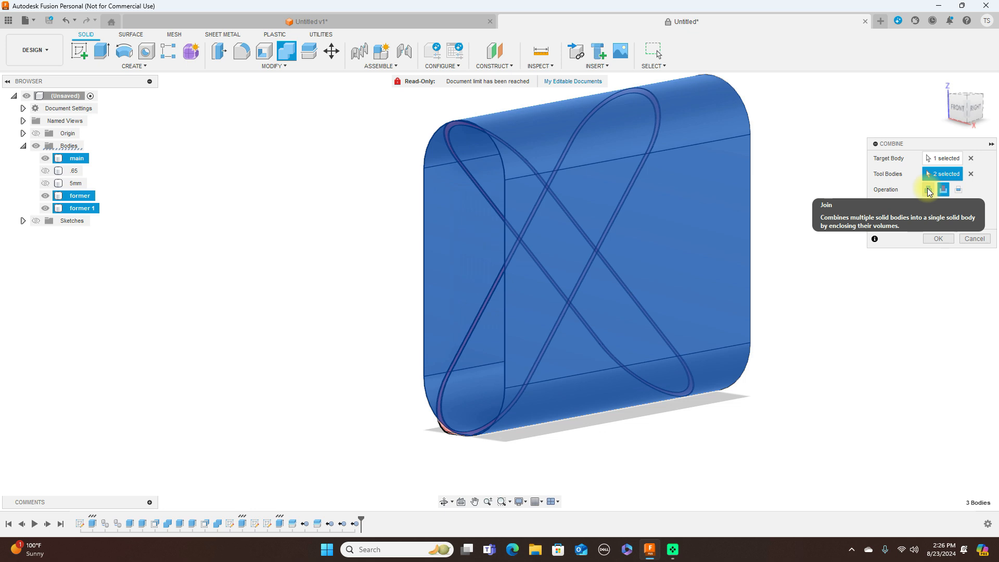
click(927, 191)
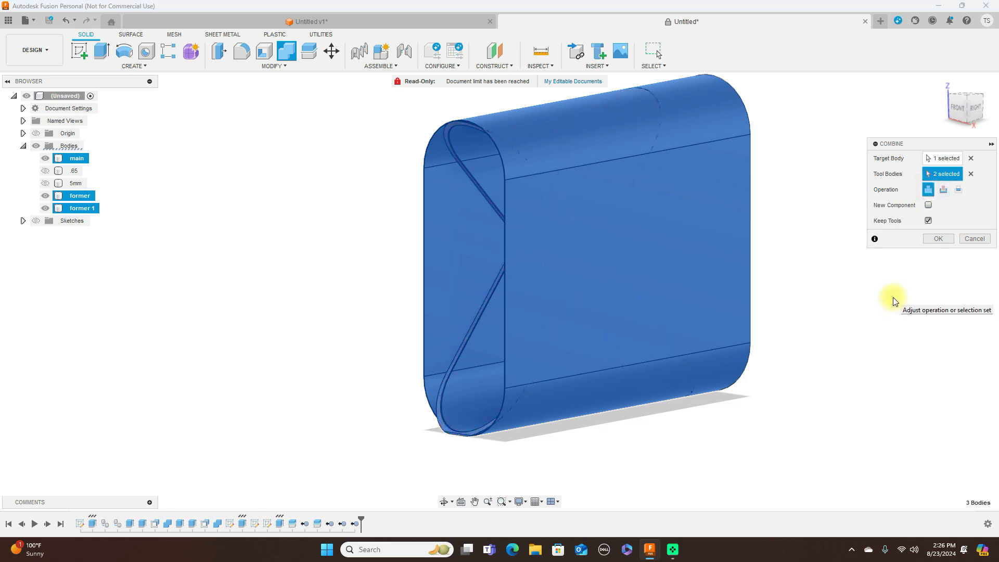
click(937, 239)
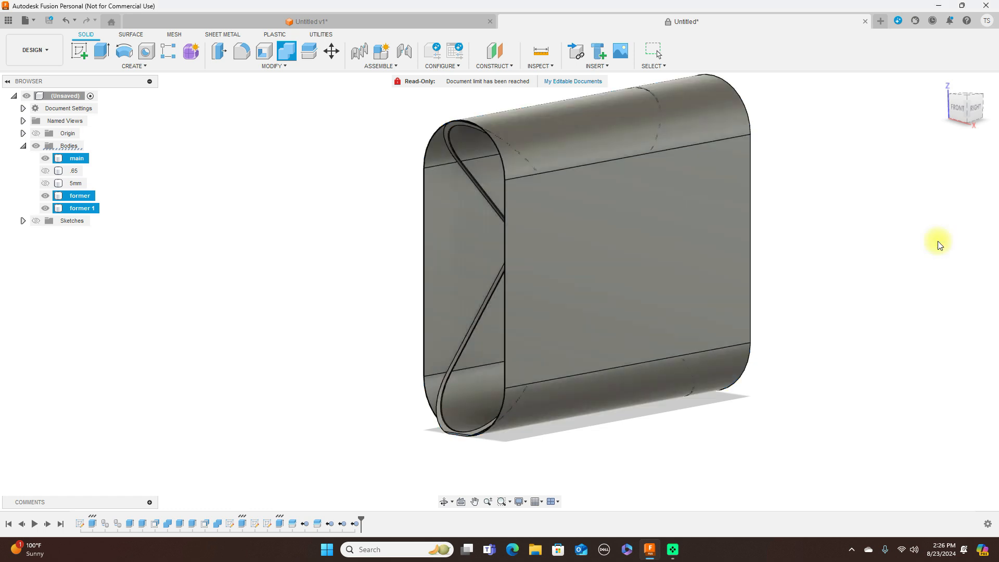
Hide the separate former and former 1 bodies, and check the joined main body by toggling its visibility
click(45, 208)
click(45, 196)
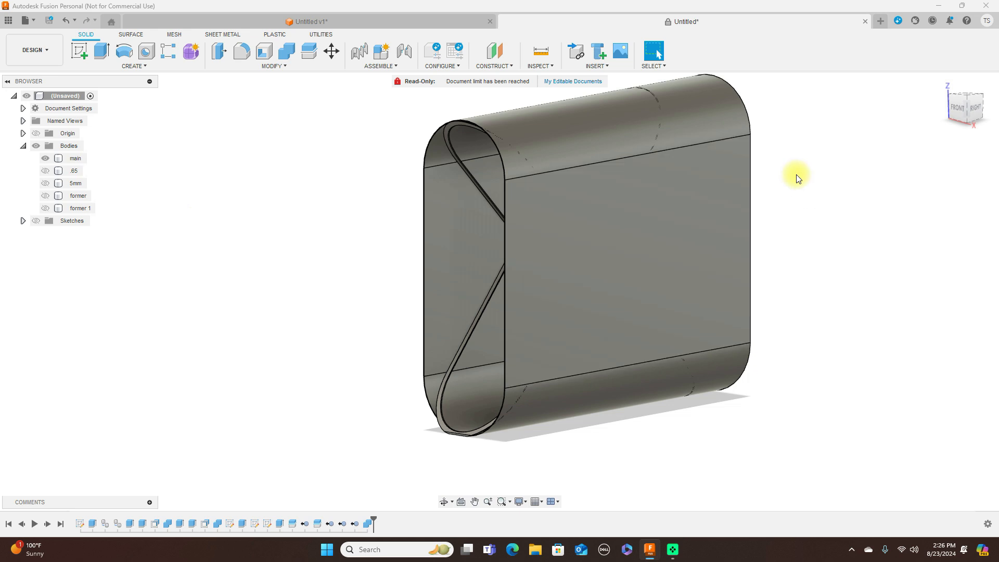
mouse_move(947, 107)
mouse_down()
mouse_move(22, 111)
mouse_move(991, 110)
mouse_move(950, 108)
mouse_up()
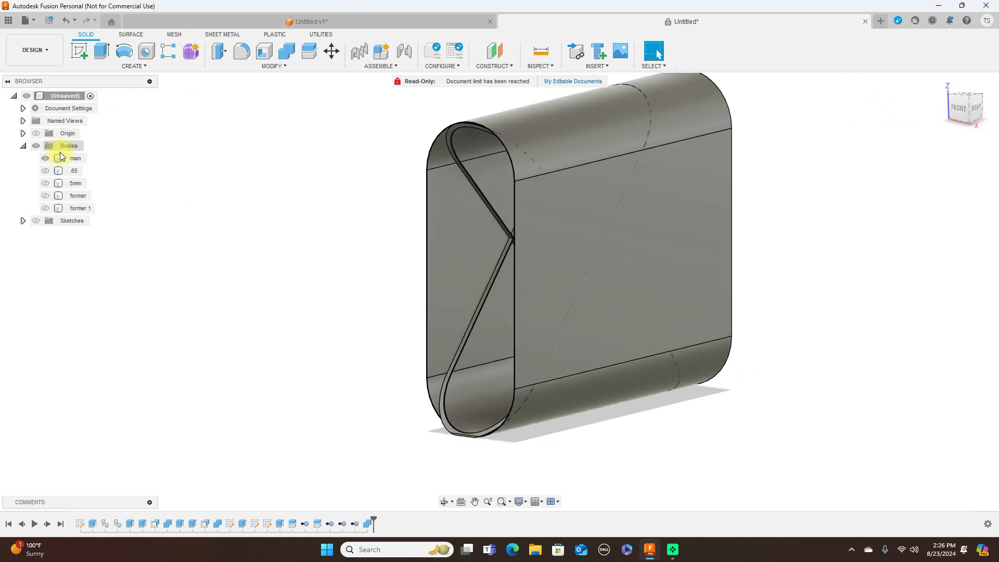
click(47, 158)
click(47, 158)
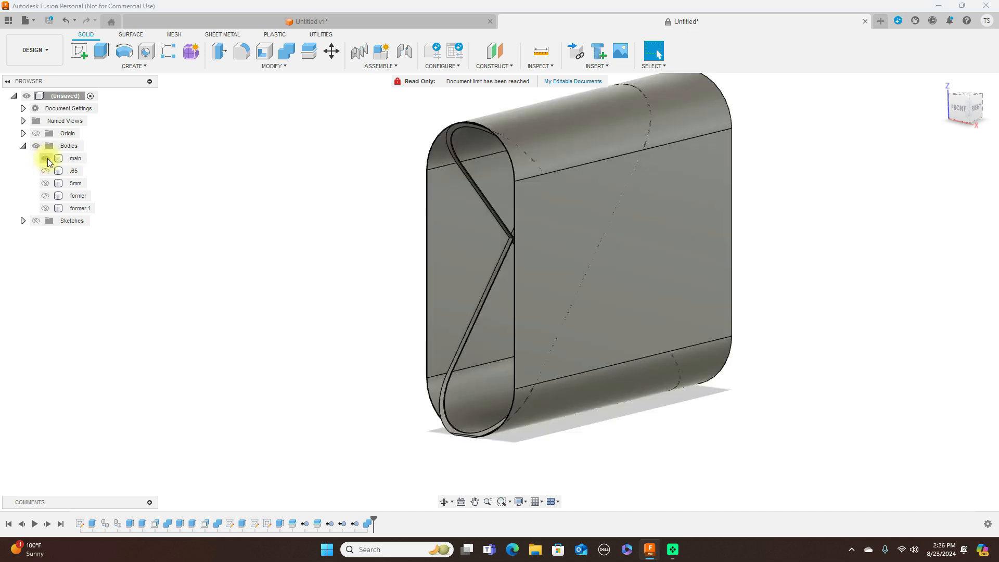
mouse_move(973, 111)
mouse_down()
mouse_move(774, 109)
mouse_move(716, 94)
mouse_move(721, 107)
mouse_move(742, 111)
mouse_move(775, 101)
mouse_move(990, 104)
mouse_move(10, 102)
mouse_up()
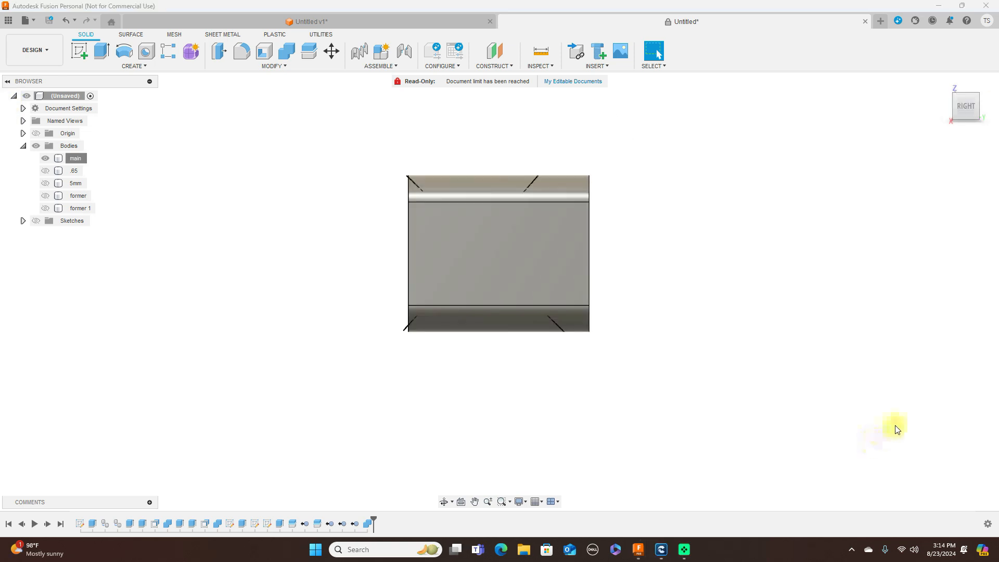
Start an Extrude using the thin rim face at the main shell's open back end as the profile
mouse_move(954, 105)
mouse_down()
mouse_move(9, 124)
mouse_move(946, 110)
mouse_up()
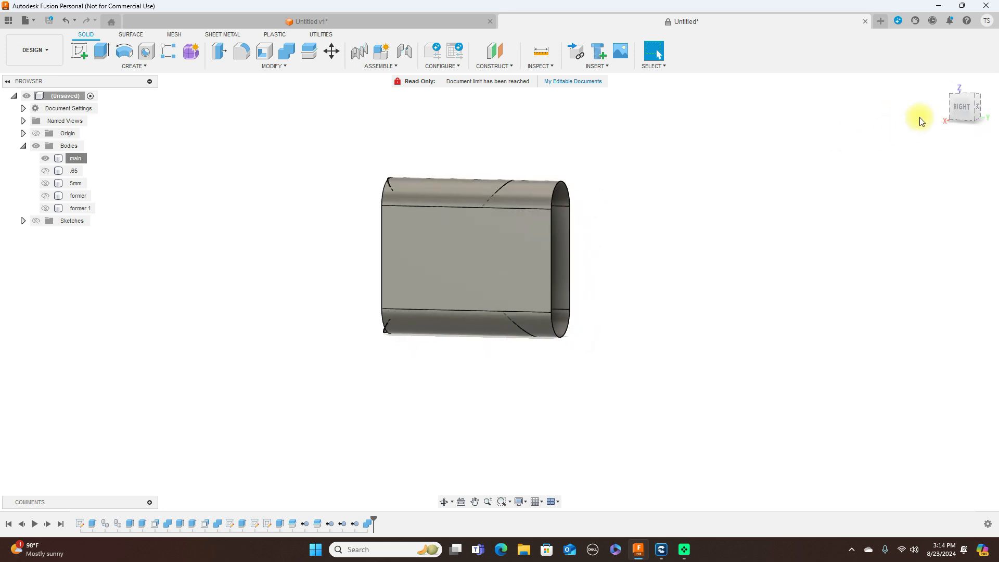
click(957, 107)
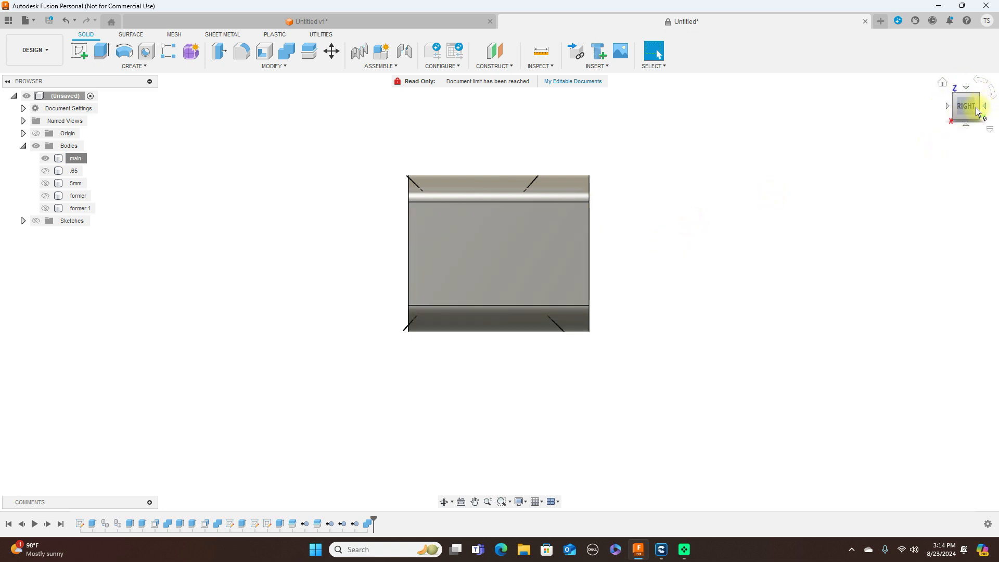
drag(969, 108, 919, 125)
scroll(730, 233, up, 5)
middle_drag(647, 237, 853, 195)
scroll(834, 200, up, 2)
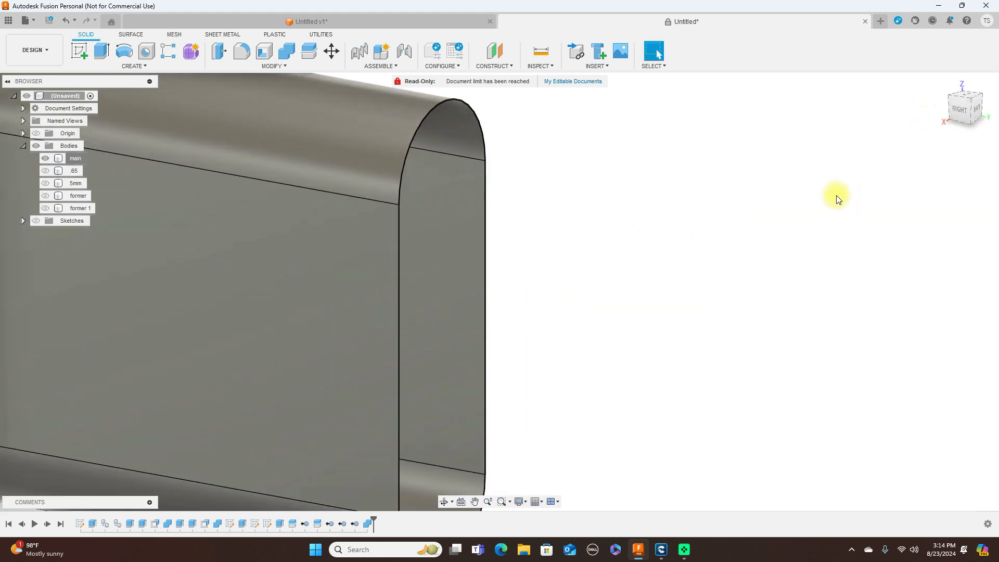
drag(971, 115, 956, 108)
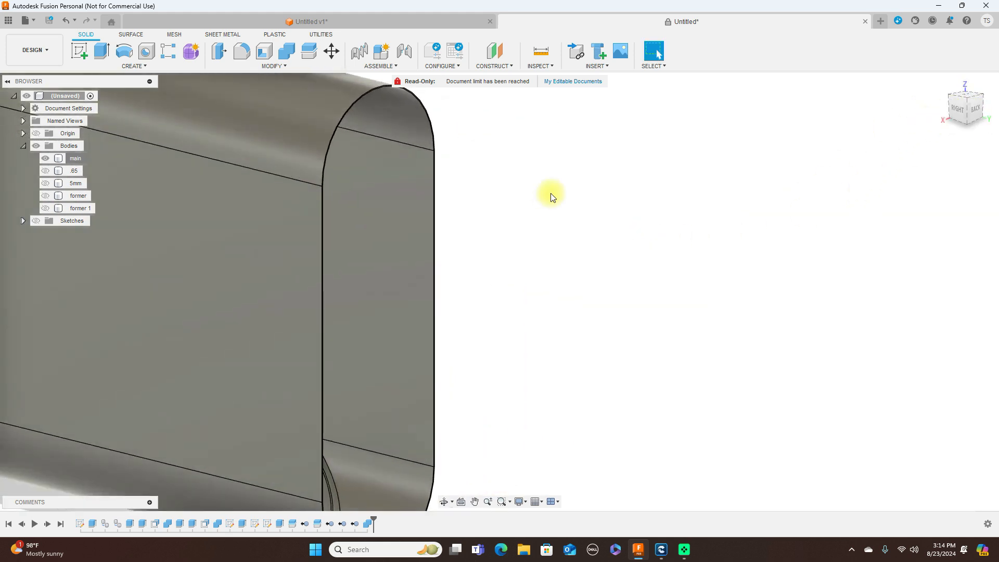
scroll(551, 195, up, 3)
middle_drag(542, 202, 821, 104)
scroll(719, 281, down, 3)
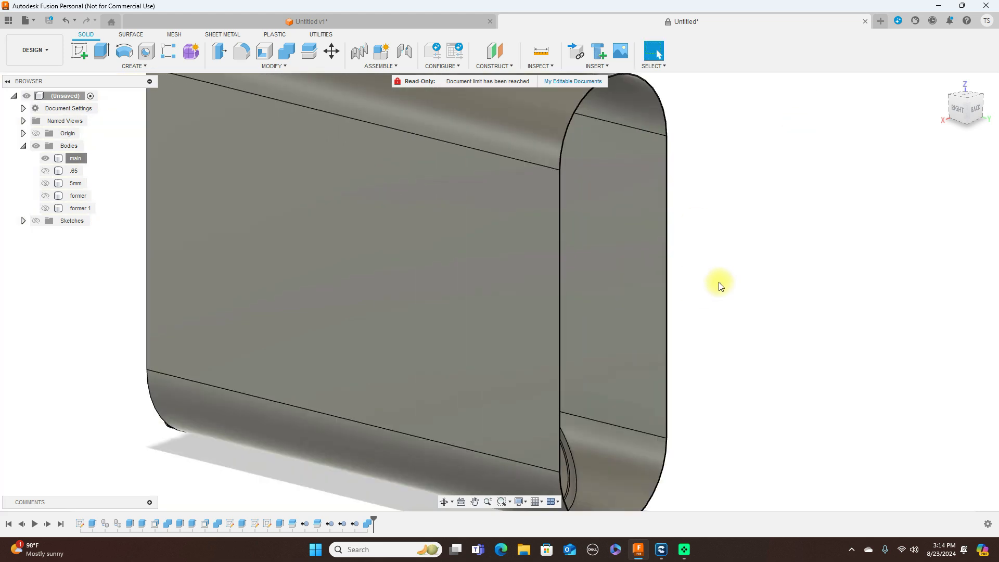
key(e)
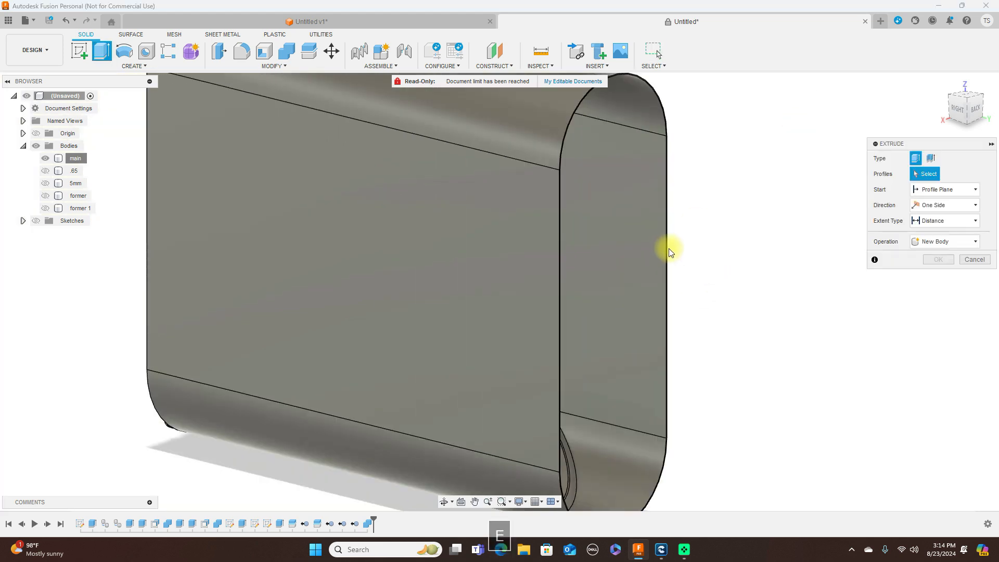
scroll(670, 252, up, 5)
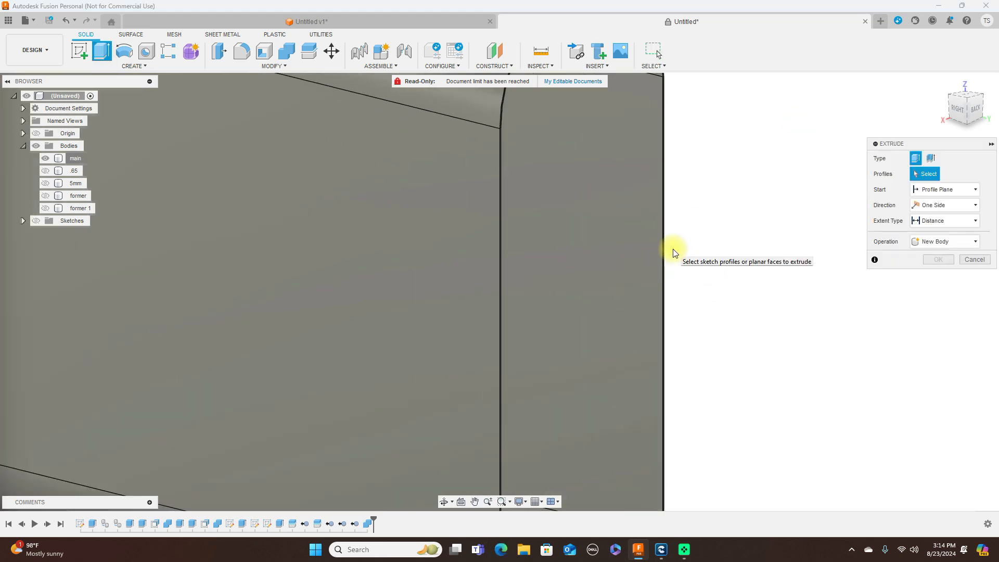
click(969, 113)
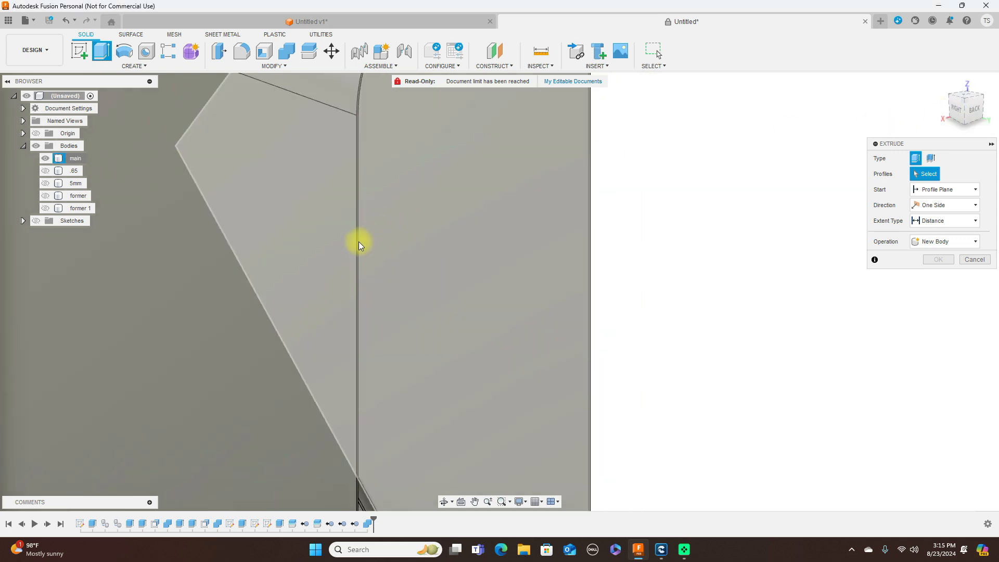
click(357, 242)
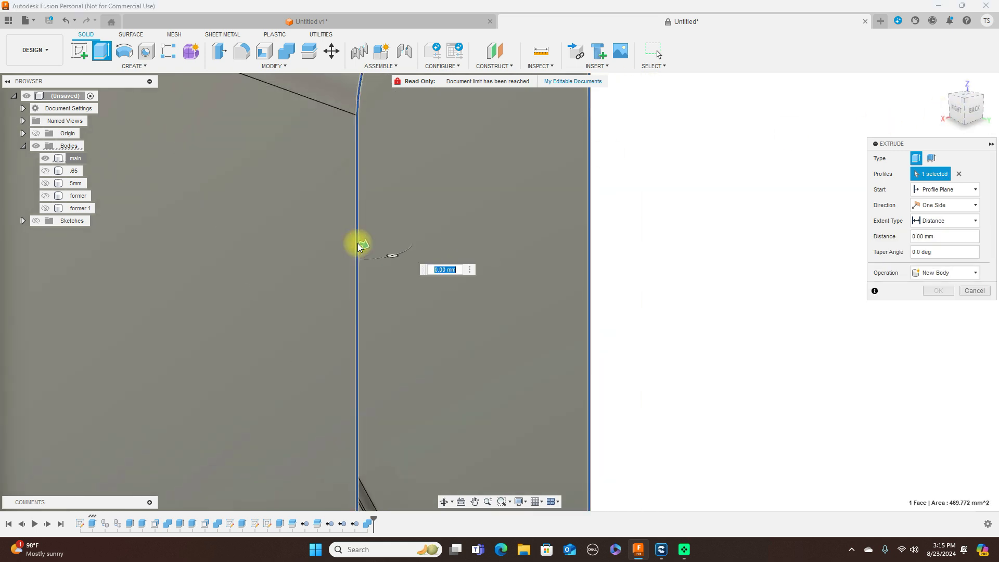
Cut the main shell's back end inward with an extrude distance of -20 mm
click(955, 110)
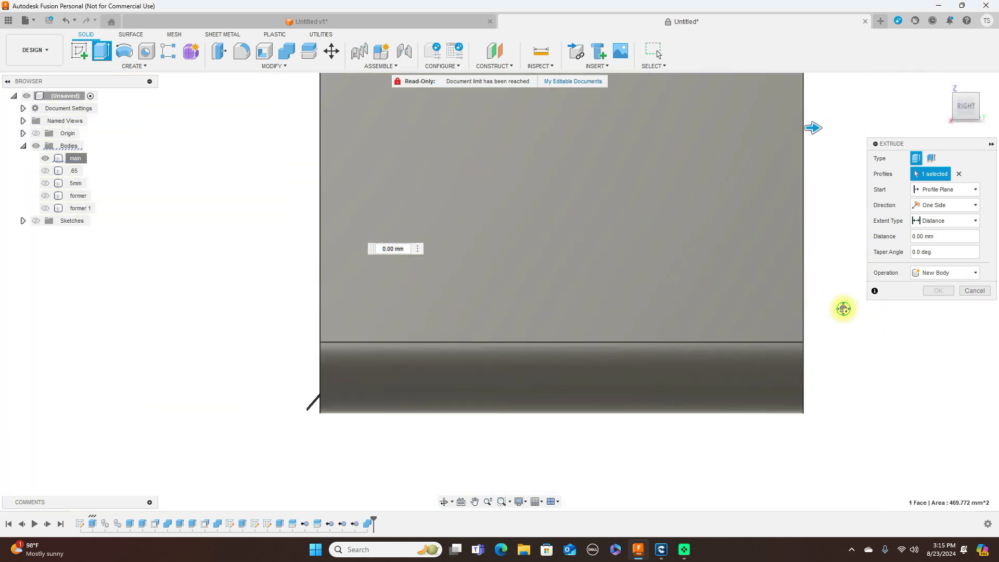
middle_drag(843, 307, 738, 357)
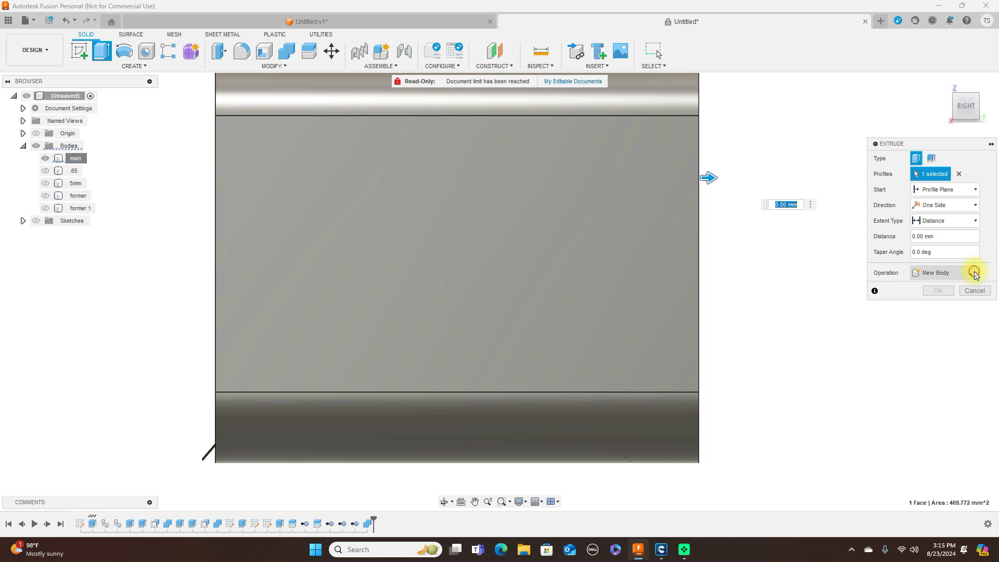
click(975, 273)
click(947, 296)
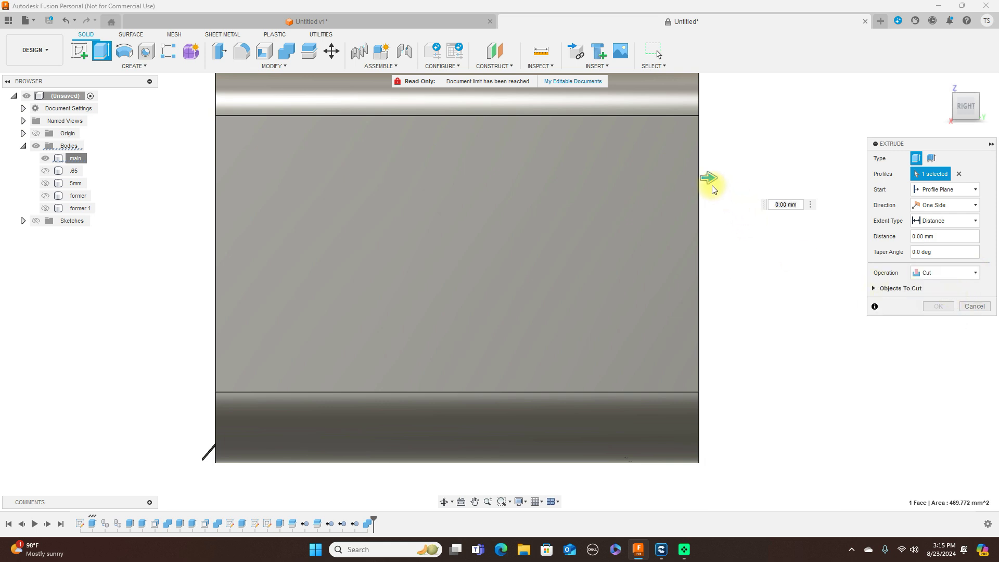
drag(709, 178, 687, 180)
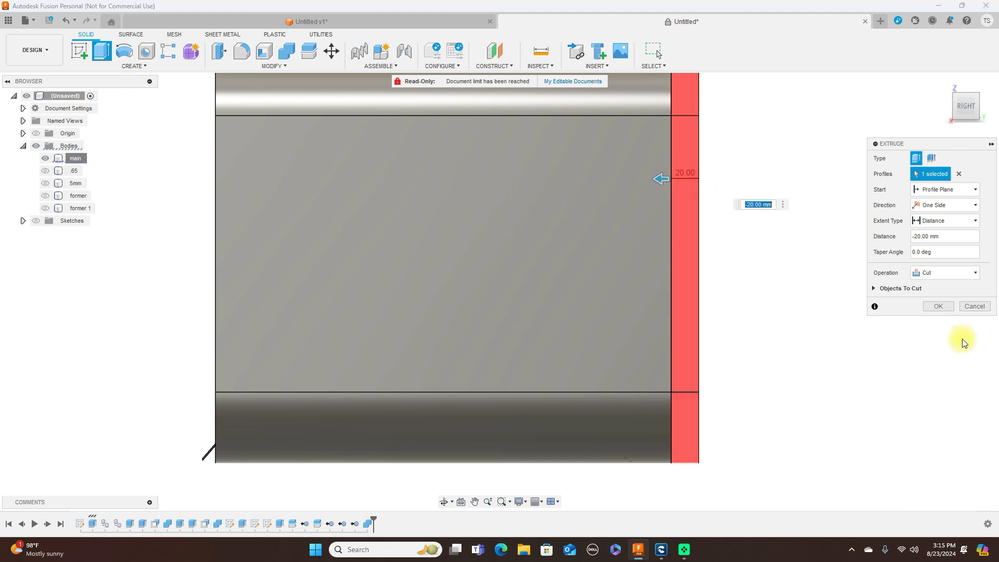
click(938, 305)
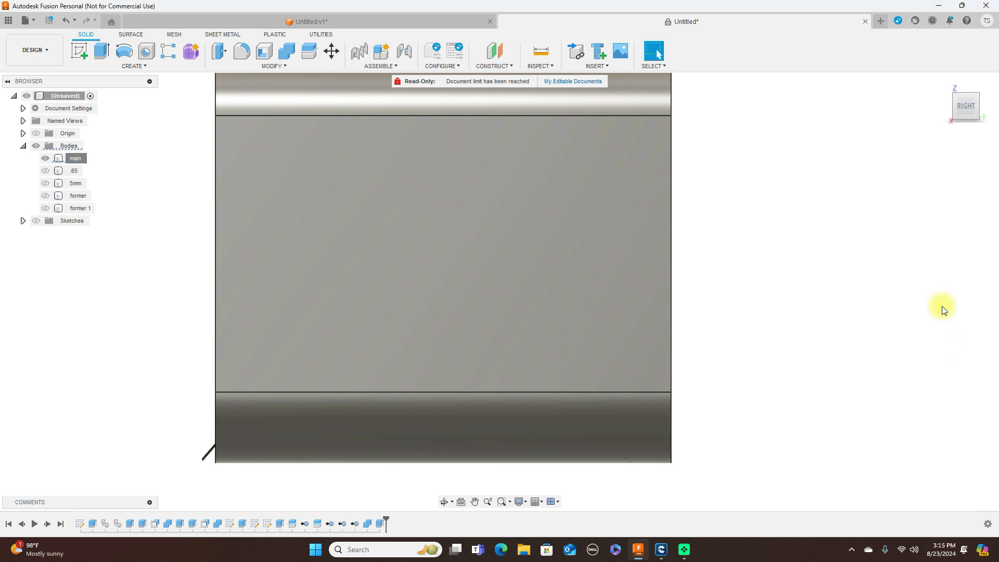
Start an Extrude using the thin rim face at the main shell's open front end as the profile
scroll(858, 329, down, 3)
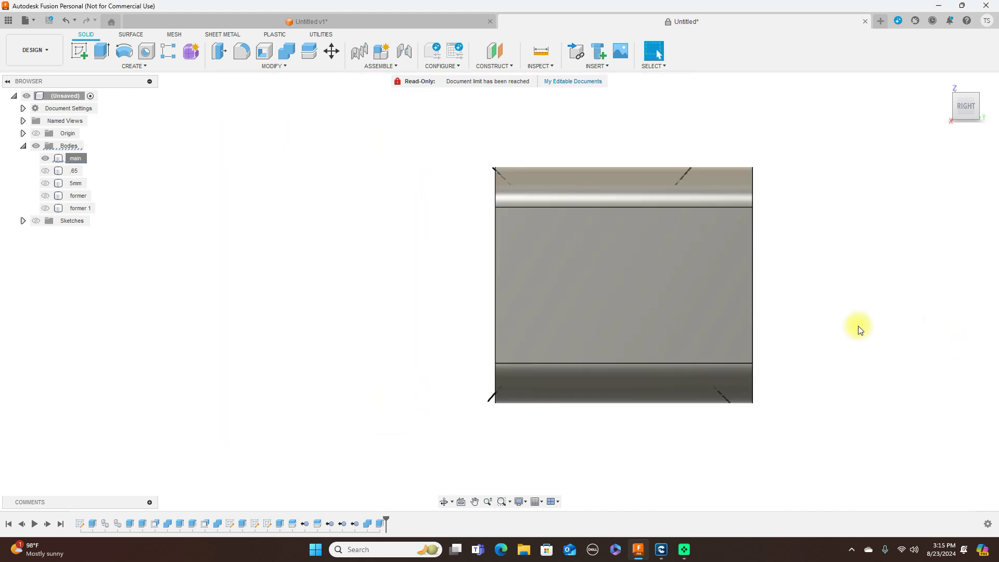
drag(954, 115, 981, 130)
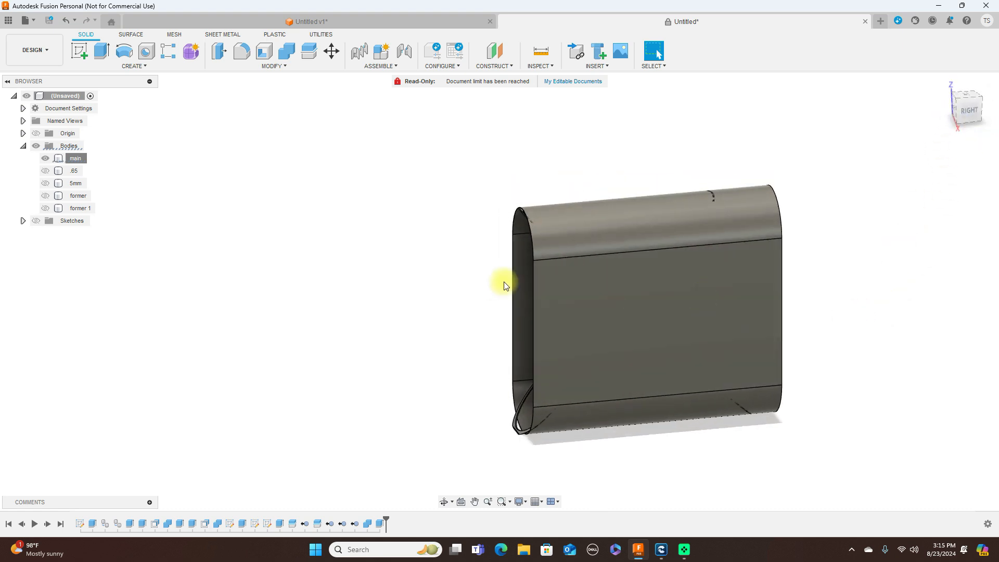
scroll(840, 337, up, 3)
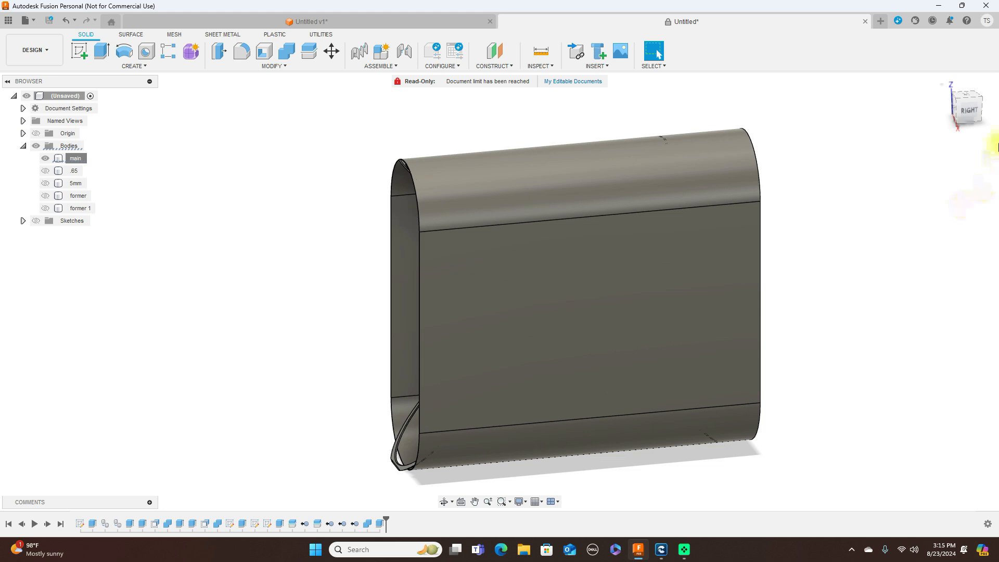
mouse_move(959, 113)
mouse_down()
mouse_move(991, 100)
mouse_move(12, 98)
mouse_move(957, 112)
mouse_up()
scroll(855, 230, up, 5)
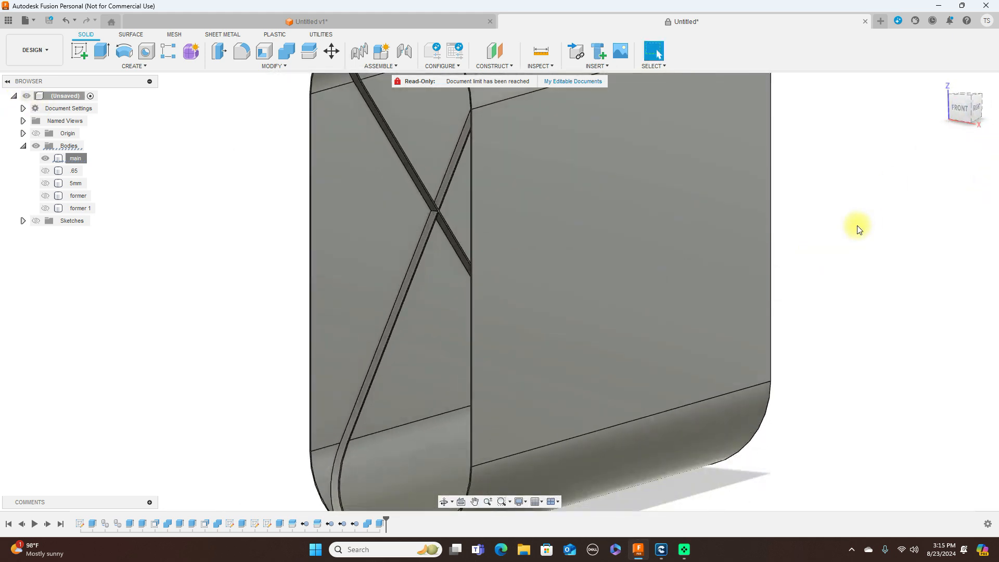
key(e)
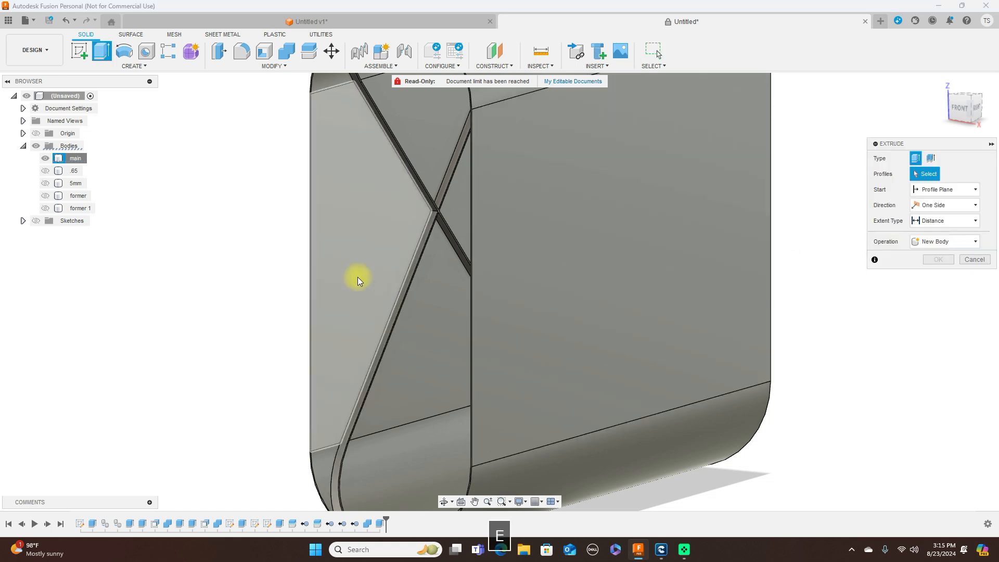
scroll(314, 302, up, 5)
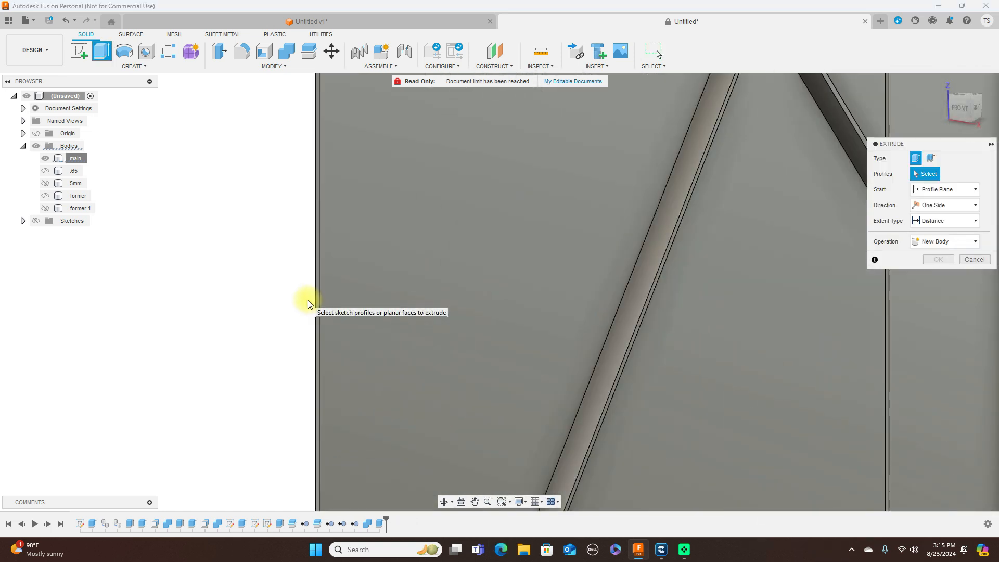
click(315, 302)
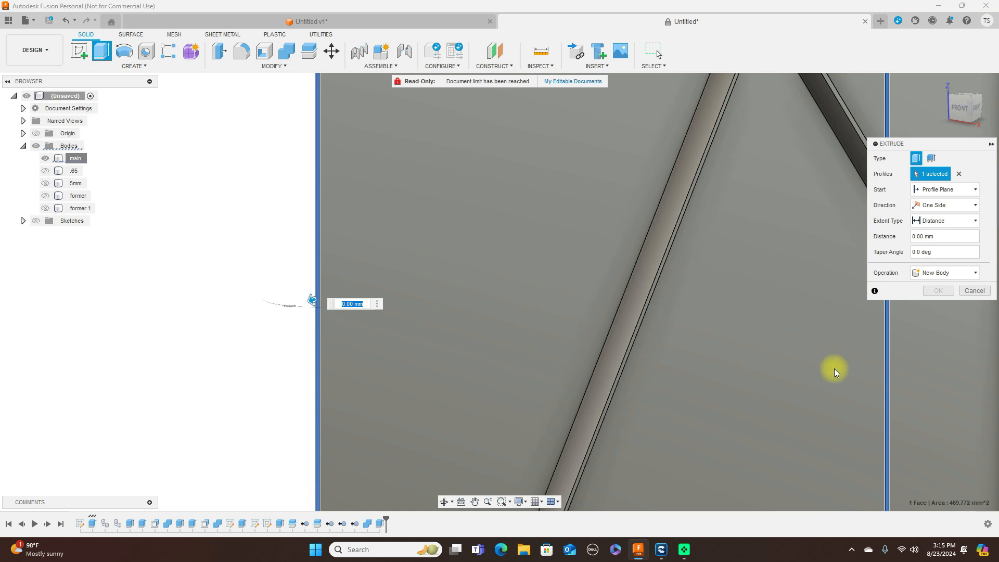
Extend the main shell's front end outward by 15 mm, joining the extrusion to the existing body
scroll(837, 371, down, 2)
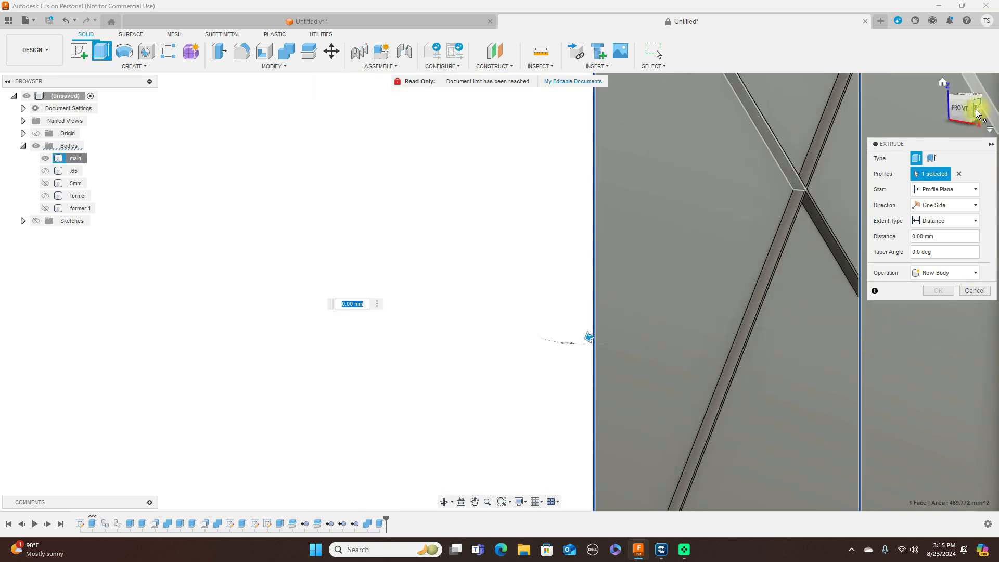
click(976, 113)
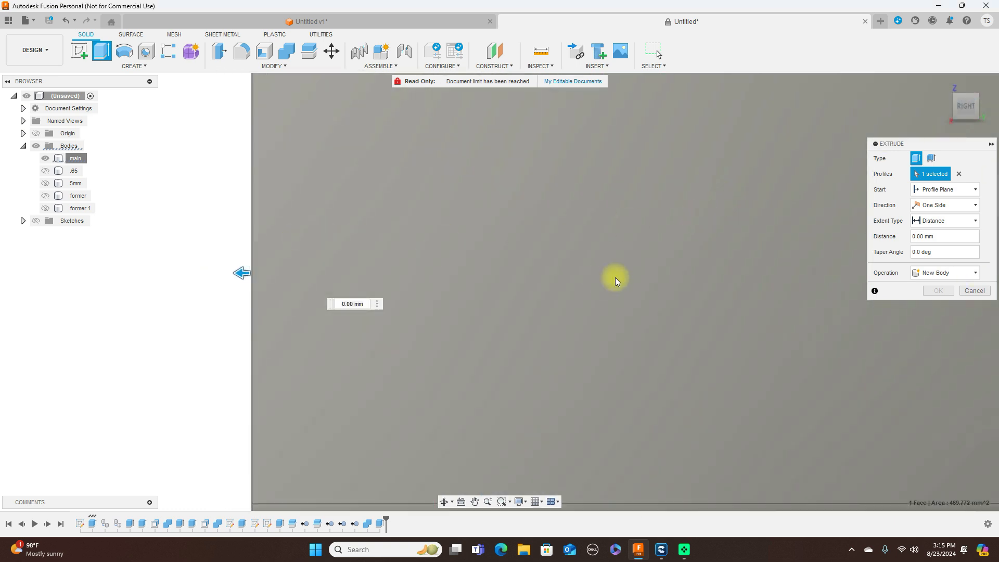
drag(423, 276, 399, 276)
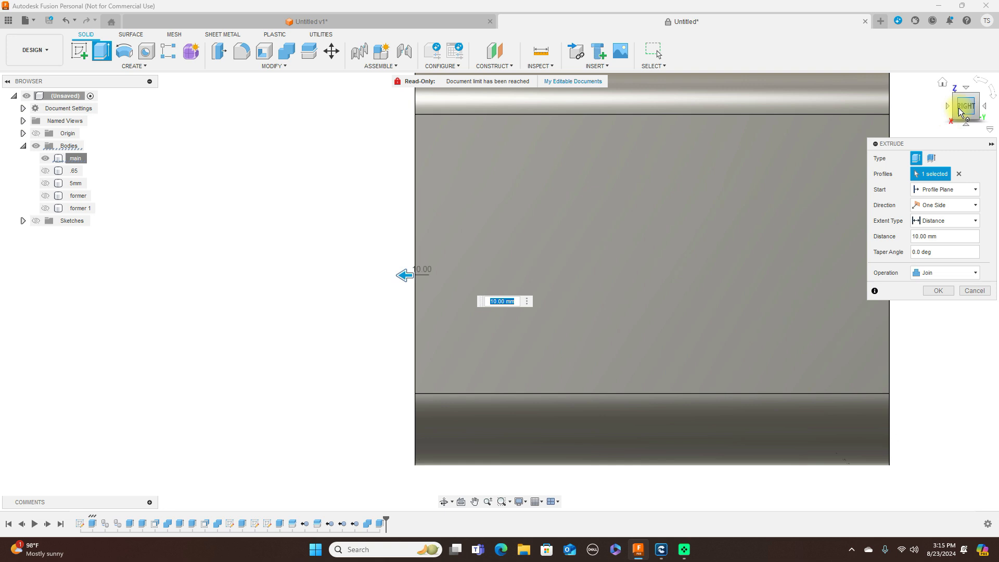
click(956, 112)
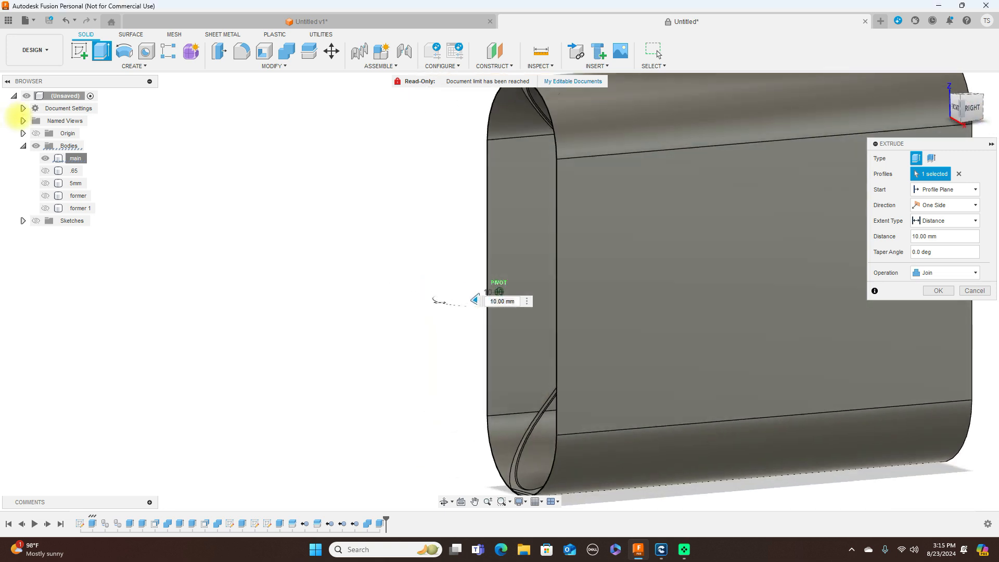
click(957, 112)
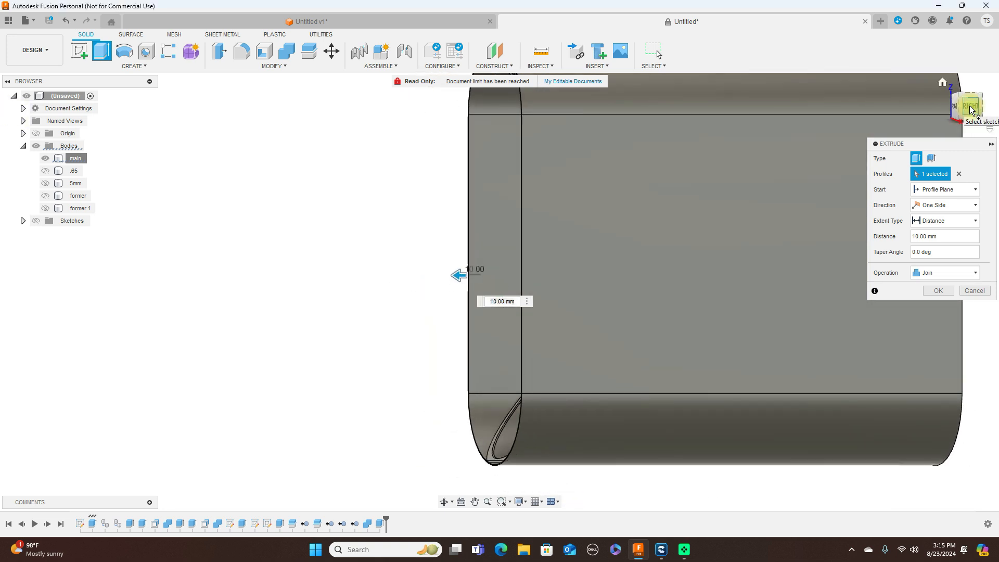
drag(407, 276, 405, 276)
click(494, 300)
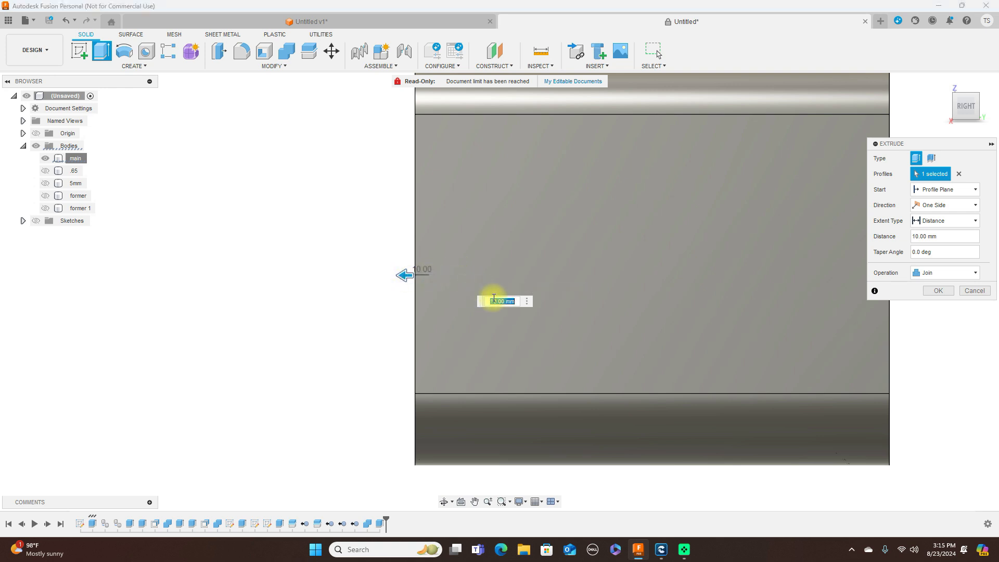
click(502, 300)
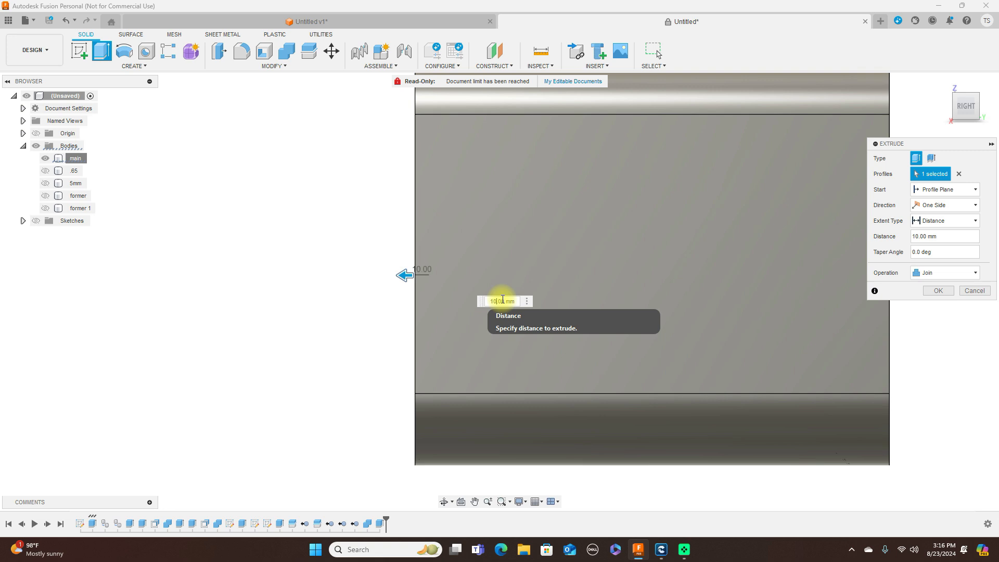
key(BackSpace)
text(5)
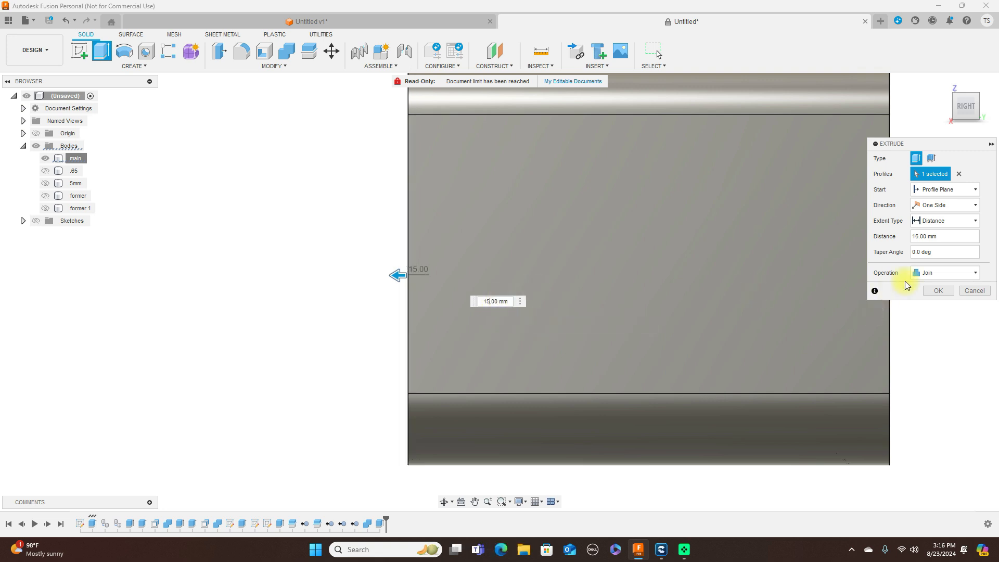
click(938, 292)
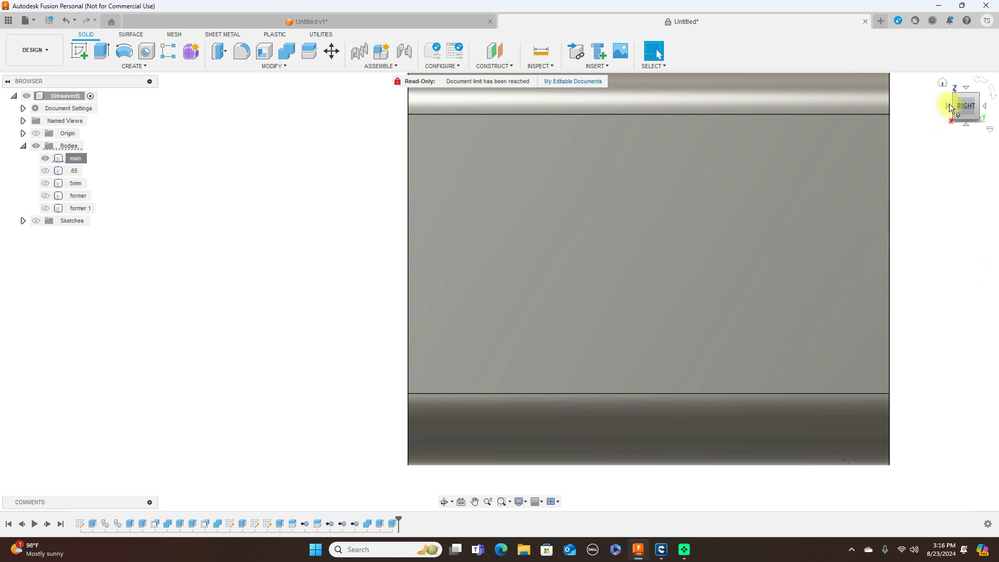
Examine the extended shell from the front, checking how the formers line up along the inside of the thin wall
scroll(901, 249, down, 3)
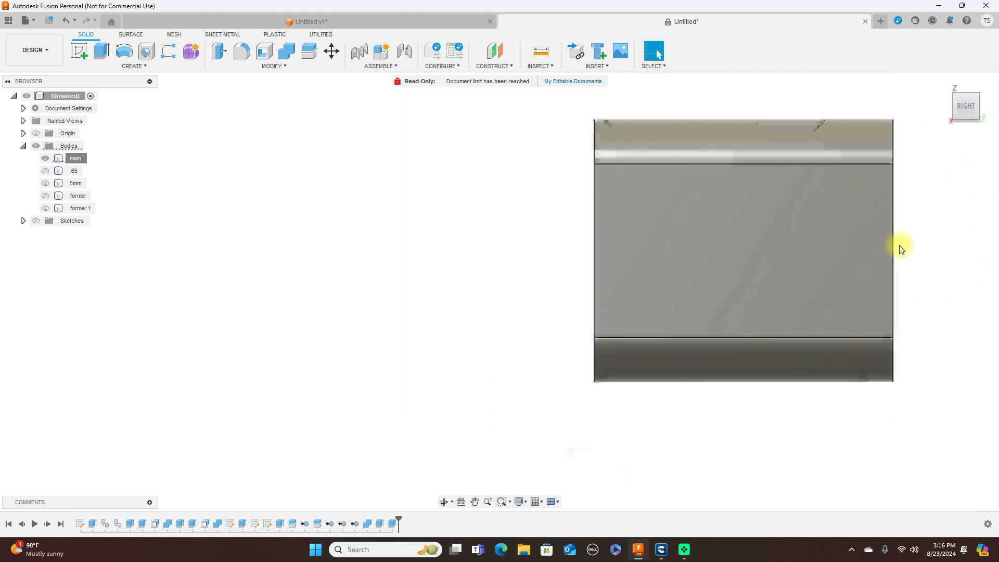
mouse_move(957, 106)
mouse_down()
mouse_move(978, 109)
mouse_move(32, 115)
mouse_move(98, 144)
mouse_move(50, 102)
mouse_move(965, 104)
mouse_move(976, 137)
mouse_move(31, 111)
mouse_up()
click(959, 108)
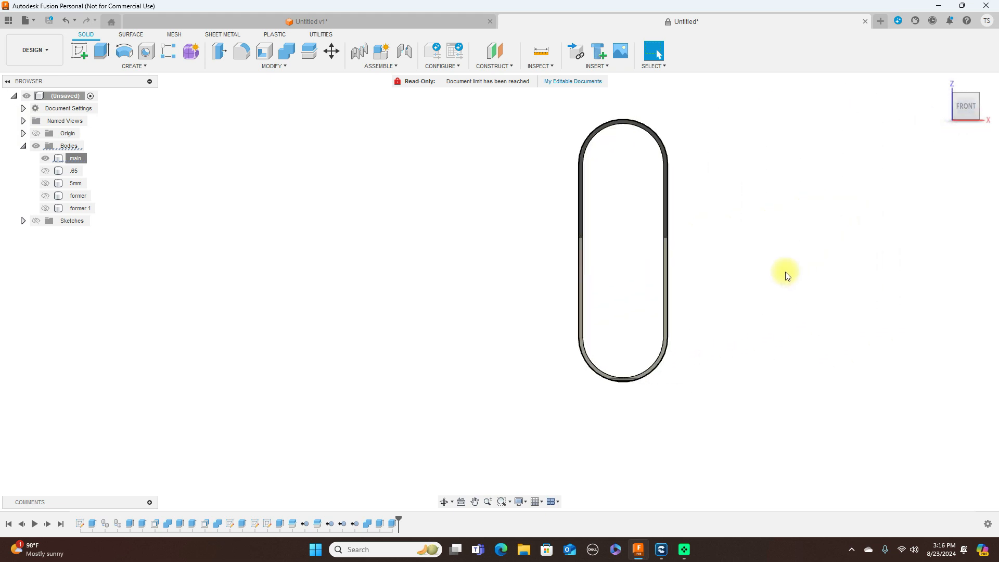
scroll(715, 282, up, 3)
scroll(714, 282, down, 3)
scroll(714, 282, up, 2)
scroll(714, 282, down, 2)
scroll(715, 283, up, 5)
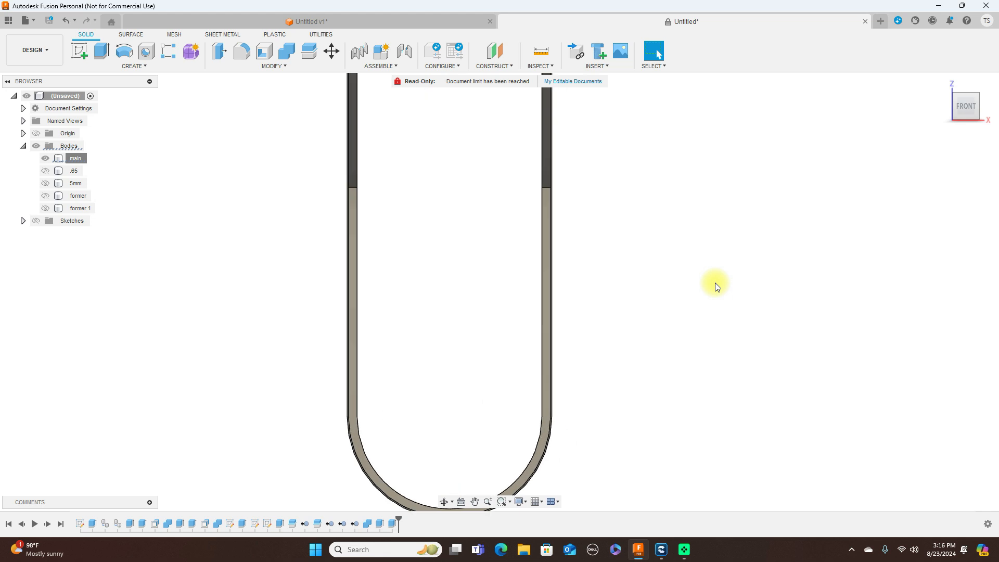
scroll(628, 275, up, 2)
middle_drag(578, 248, 777, 166)
scroll(731, 203, up, 5)
middle_drag(676, 228, 728, 229)
scroll(729, 230, up, 2)
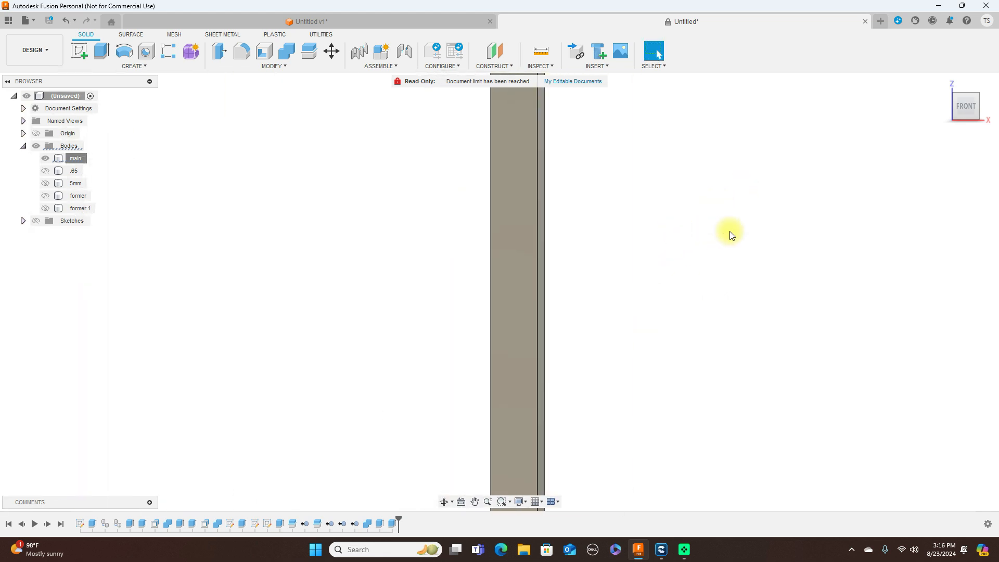
scroll(729, 229, up, 1)
scroll(743, 245, down, 1)
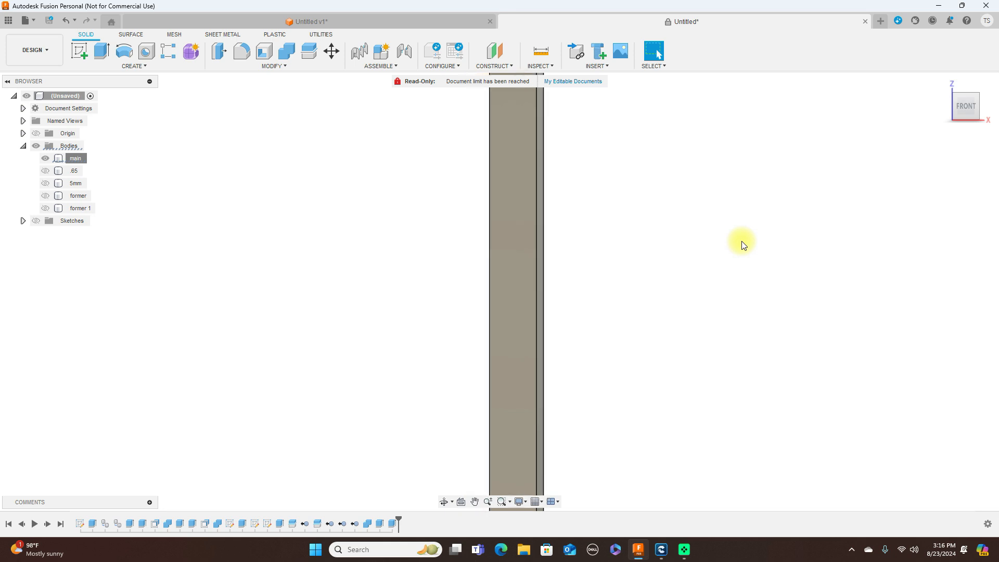
Start a sketch on the thin rim face at the main shell's open front end
click(541, 235)
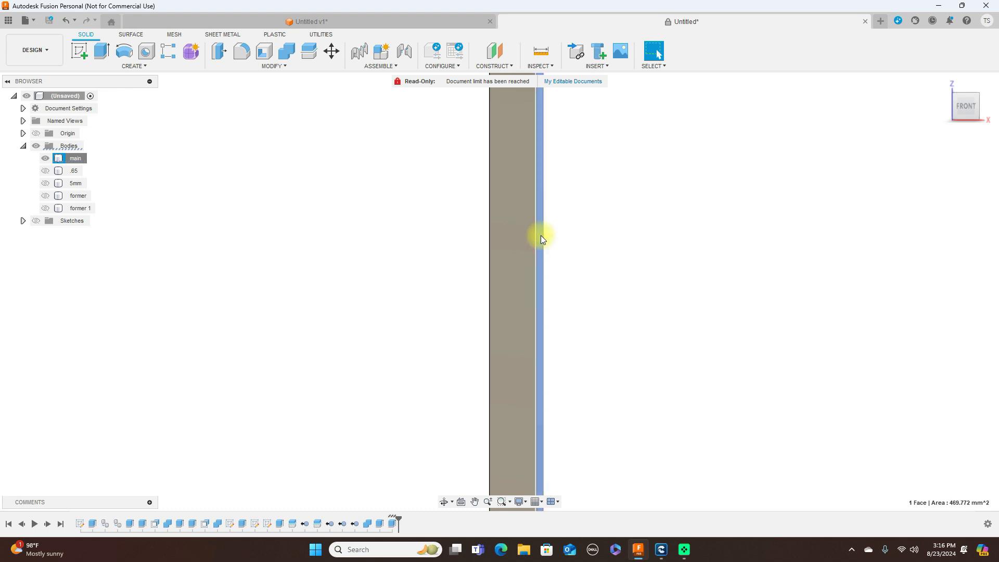
click(74, 48)
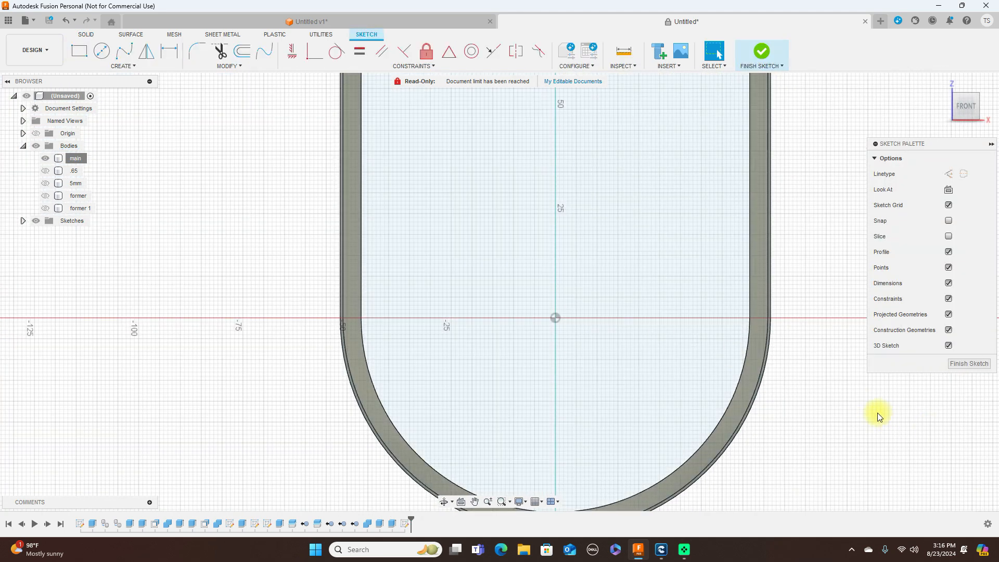
scroll(850, 403, up, 2)
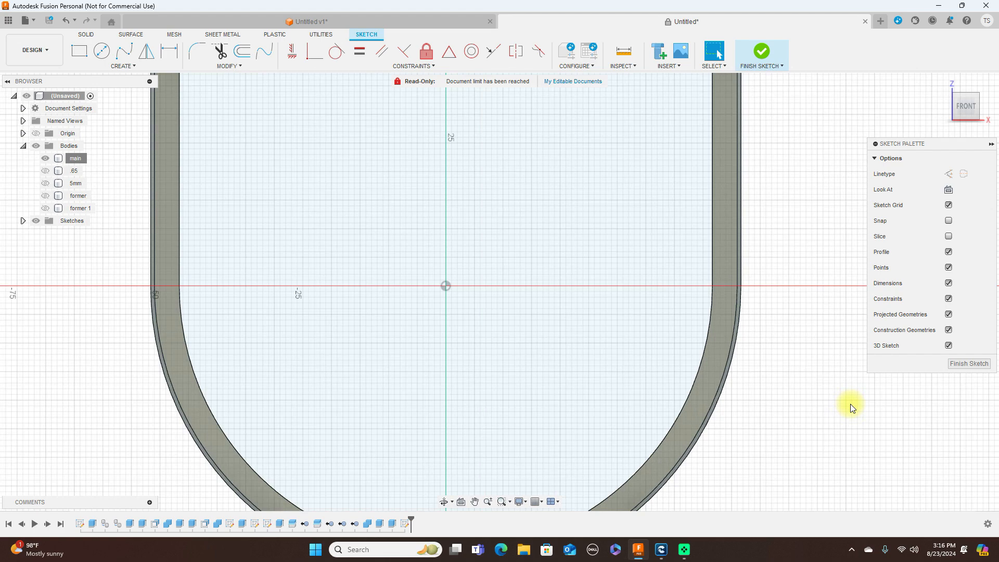
scroll(850, 404, up, 1)
scroll(850, 404, down, 2)
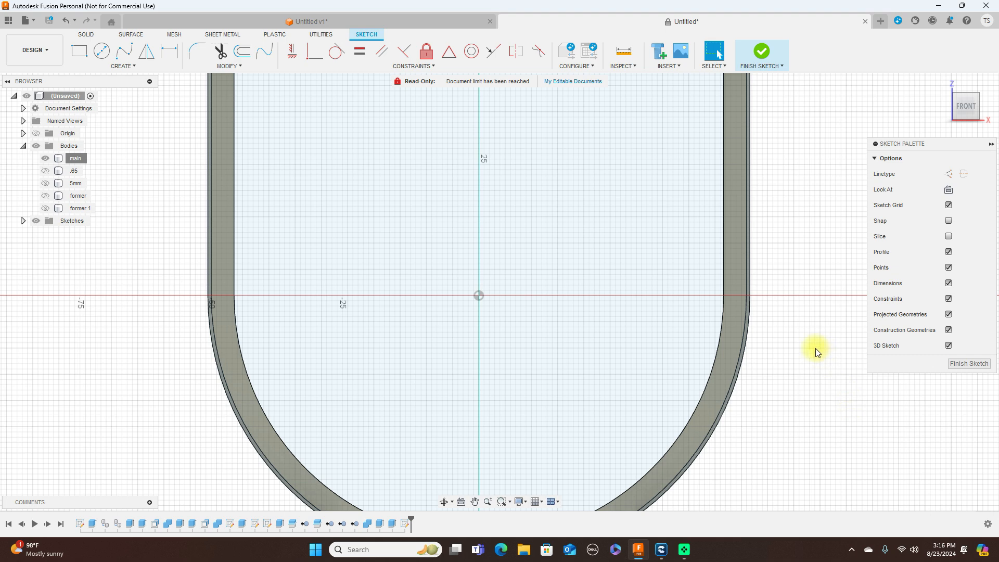
scroll(816, 349, up, 3)
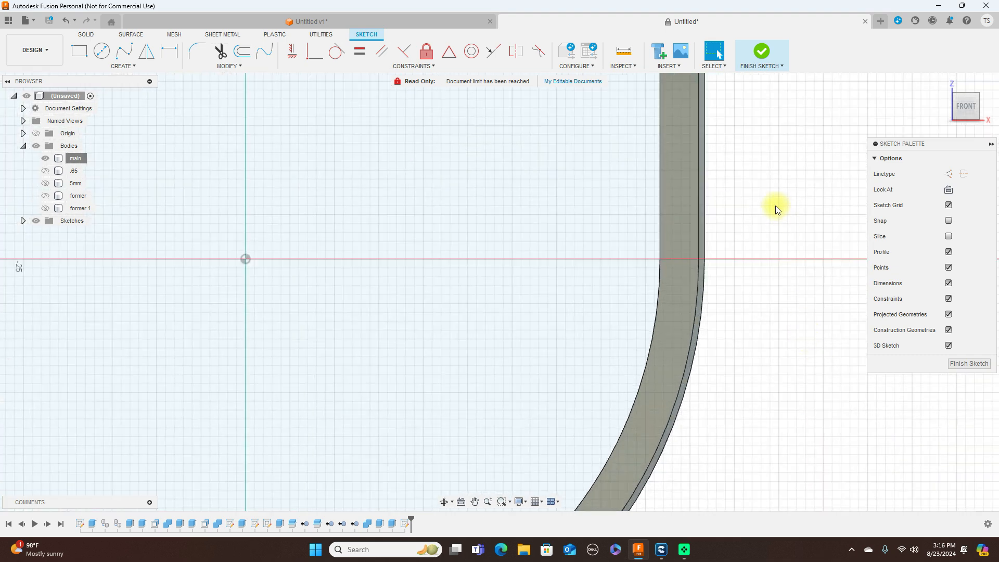
Project the shell's front rim face into the sketch with the projection link kept on
key(p)
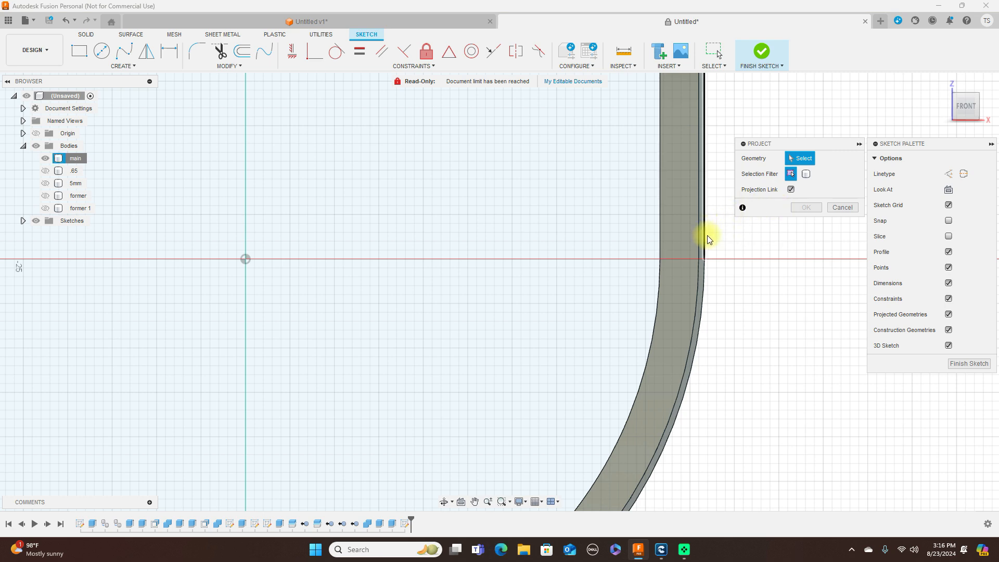
scroll(707, 234, up, 3)
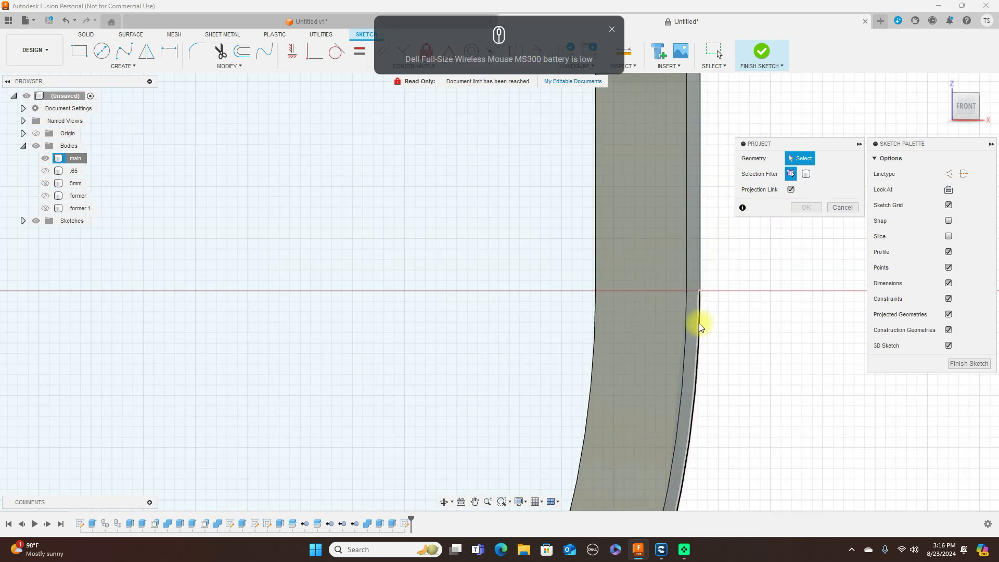
scroll(703, 327, down, 2)
scroll(703, 326, down, 3)
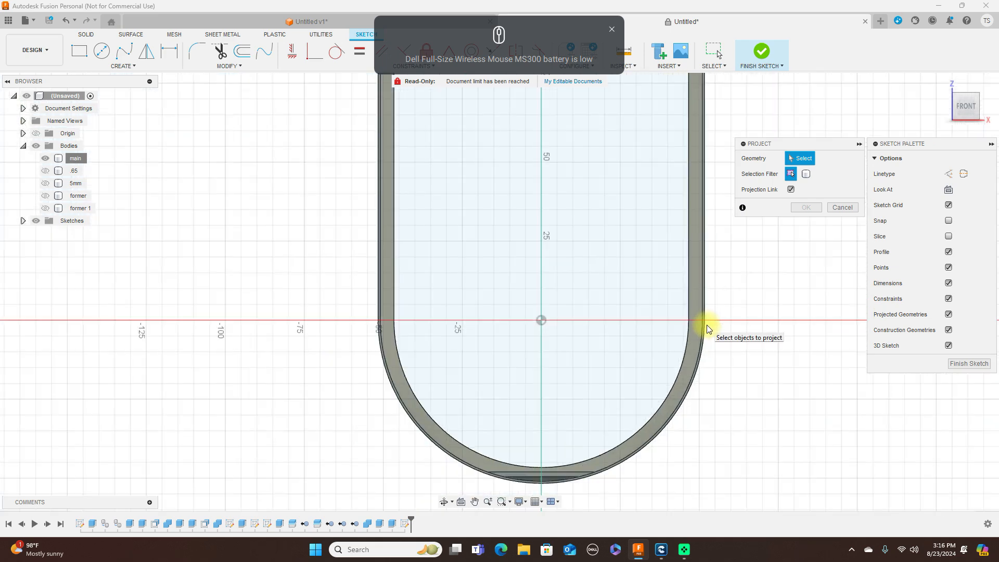
scroll(382, 204, up, 4)
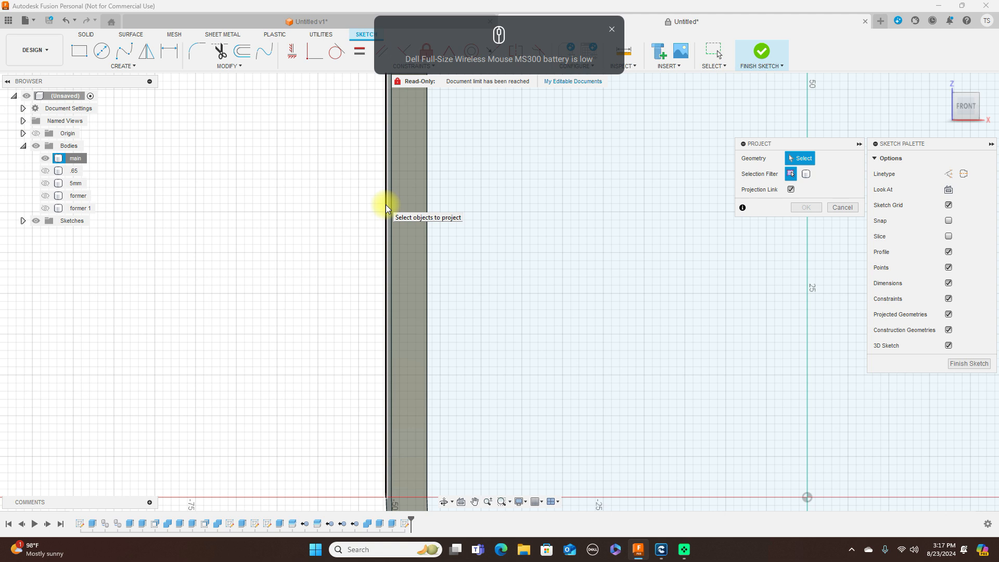
click(387, 205)
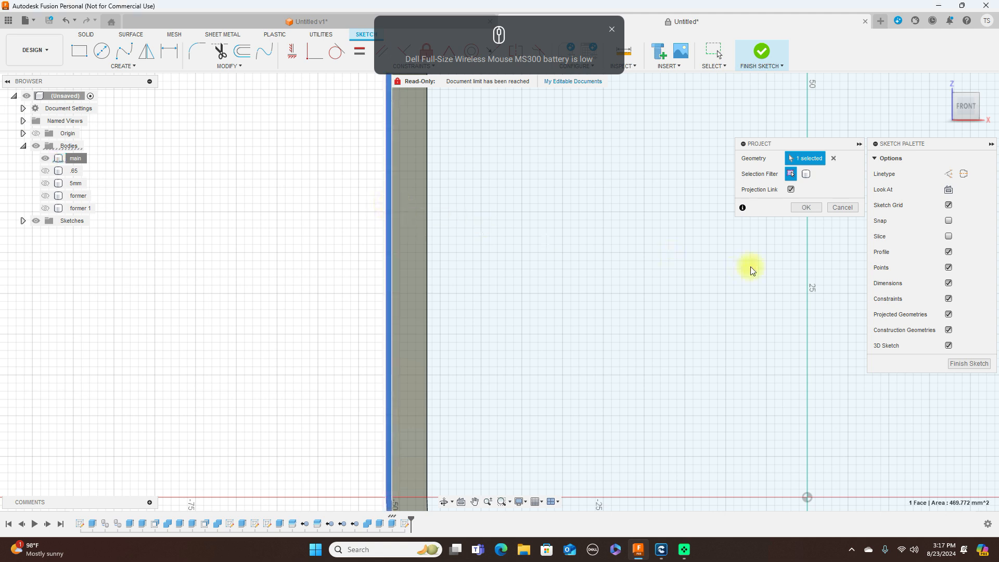
click(806, 208)
scroll(825, 232, down, 3)
scroll(825, 232, down, 4)
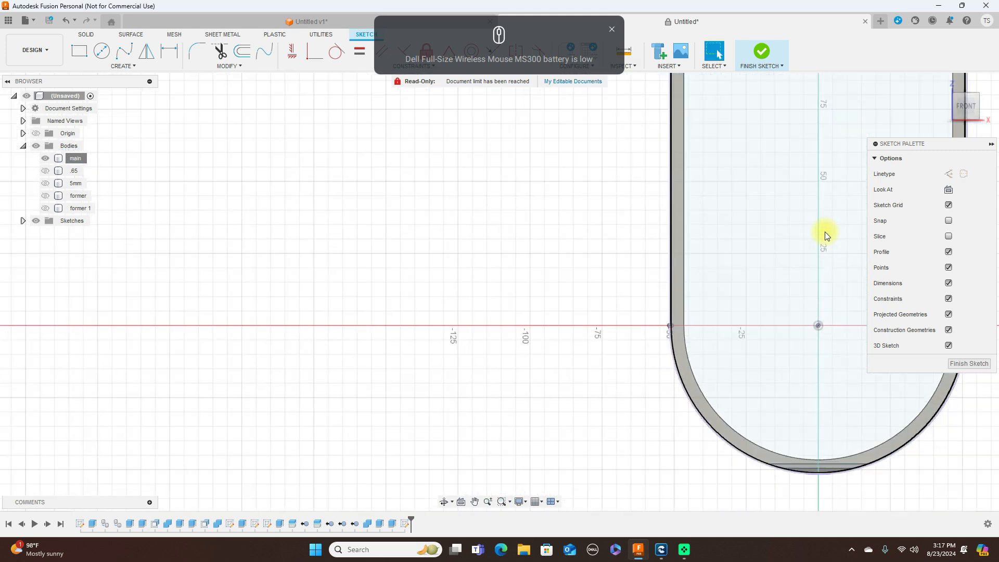
Offset the projected outer rim outline inward by -0.4 mm with chain selection, and finish the sketch
middle_drag(629, 212, 389, 239)
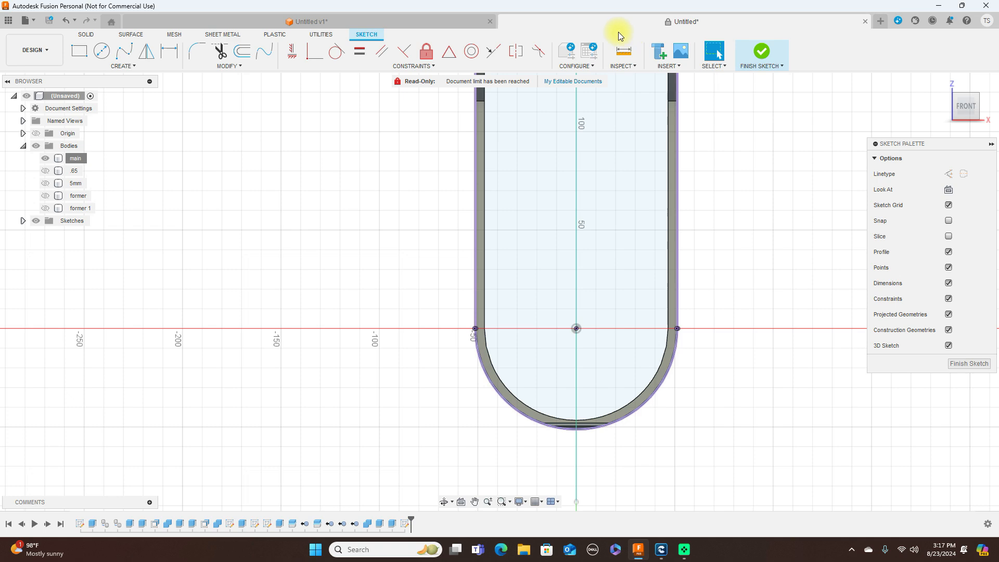
scroll(739, 203, up, 5)
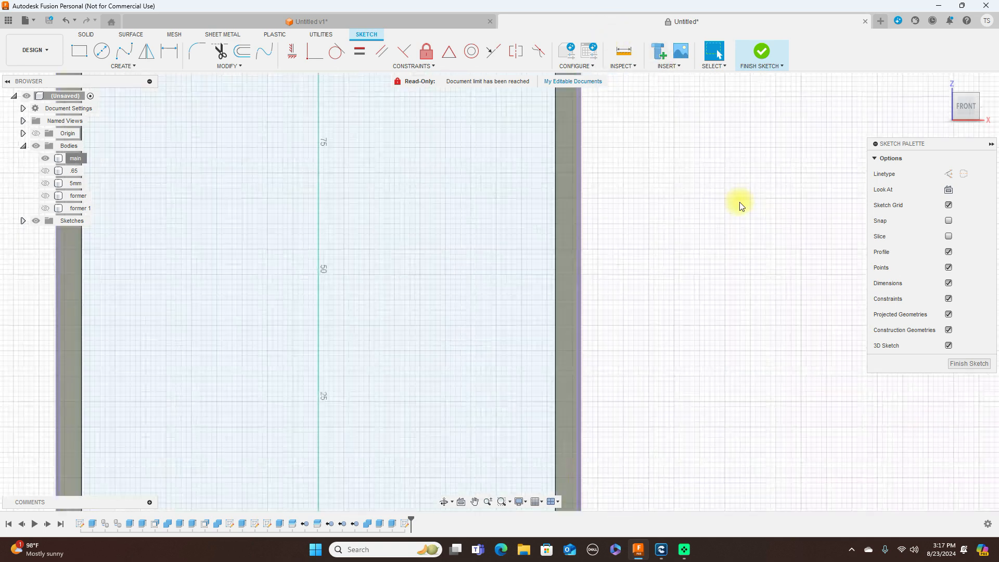
scroll(730, 208, up, 1)
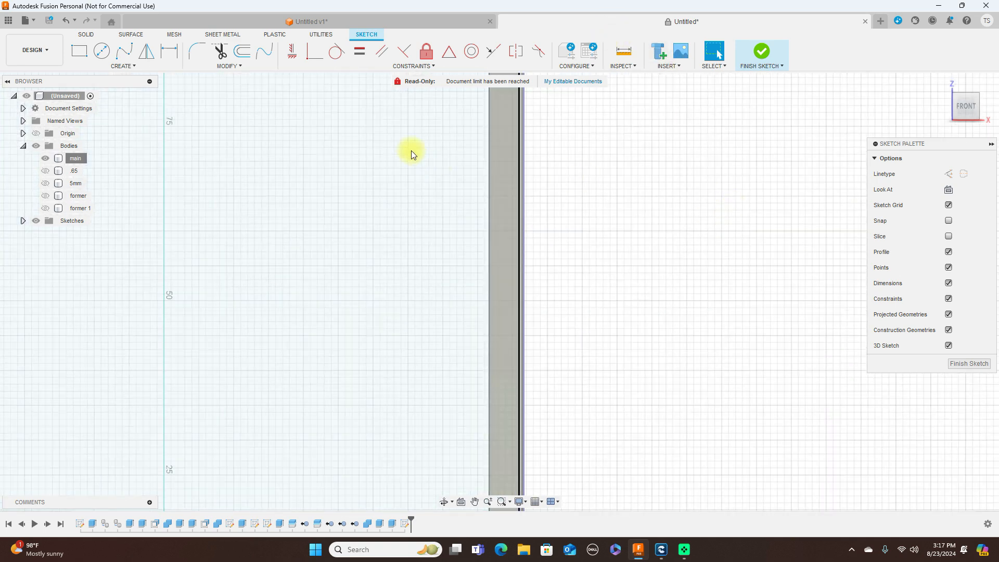
click(243, 57)
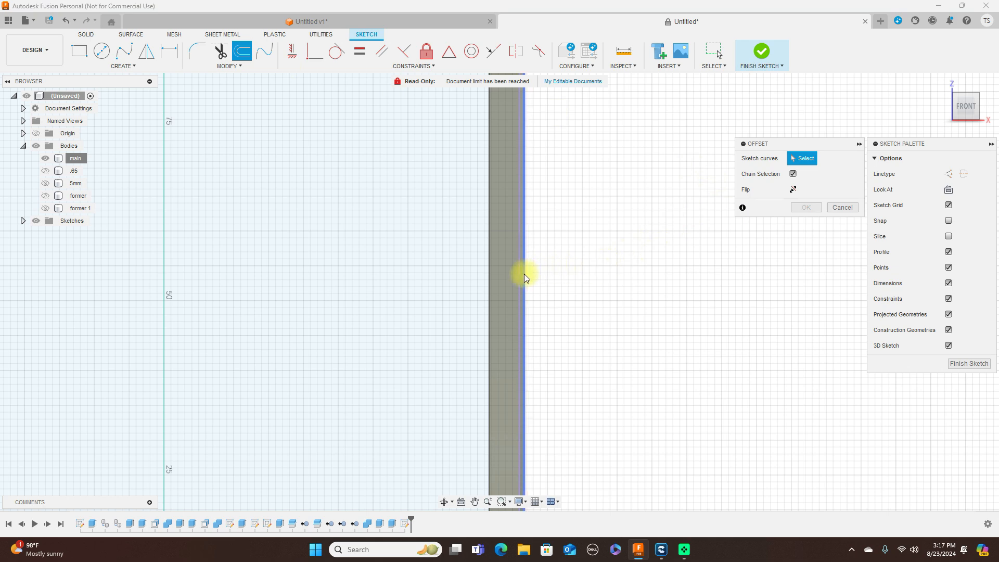
scroll(524, 273, down, 5)
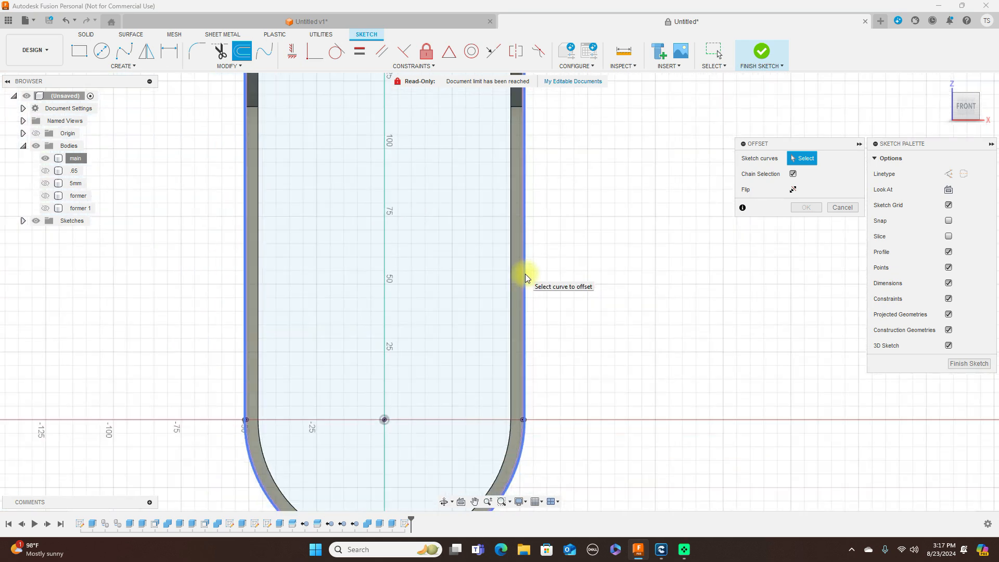
scroll(525, 274, up, 4)
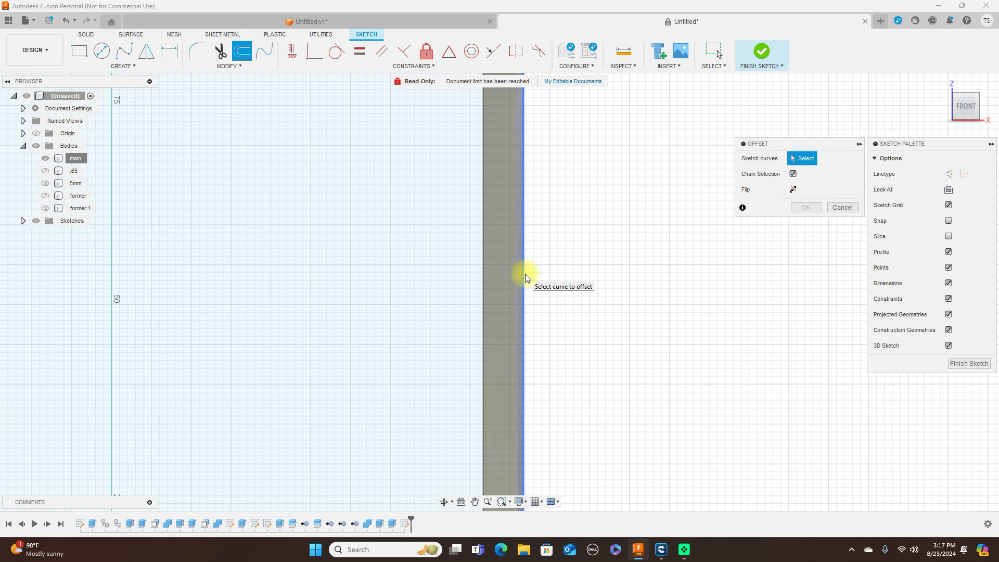
click(524, 275)
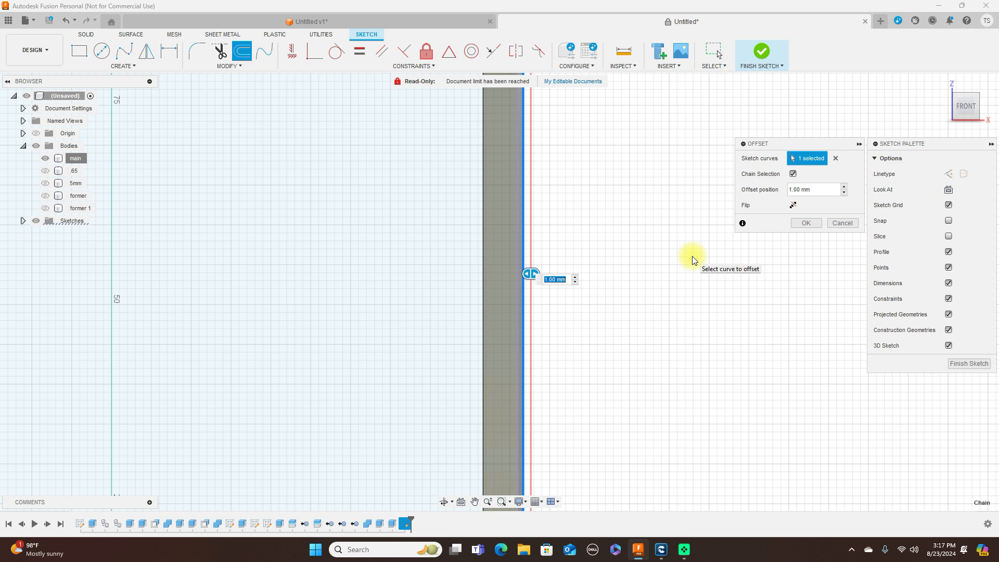
text(-.4)
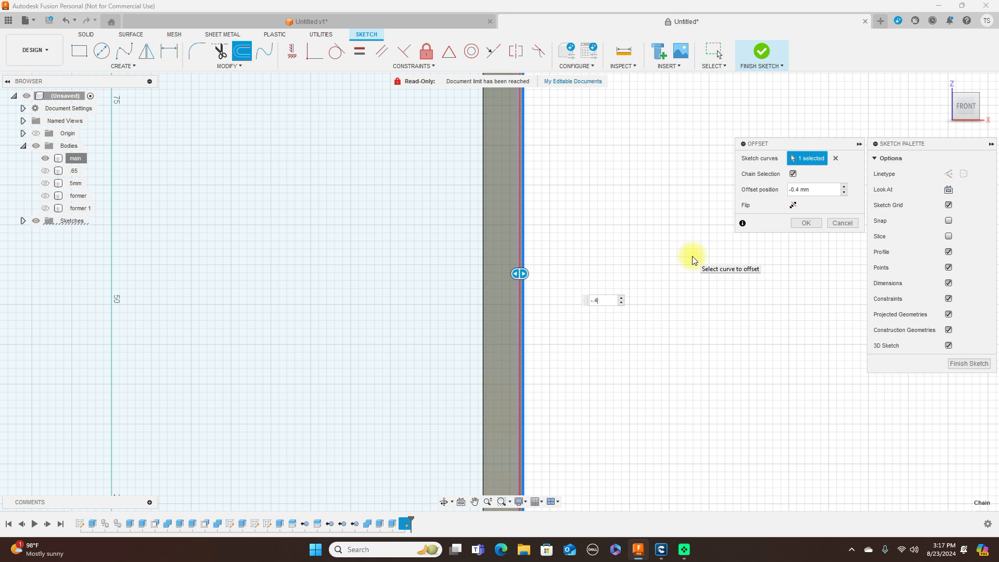
key(Return)
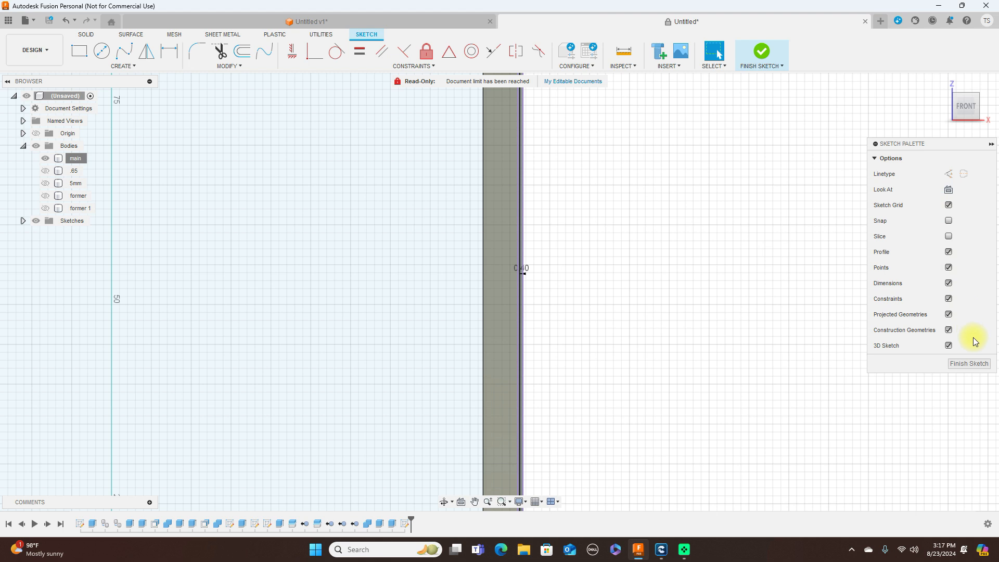
click(964, 364)
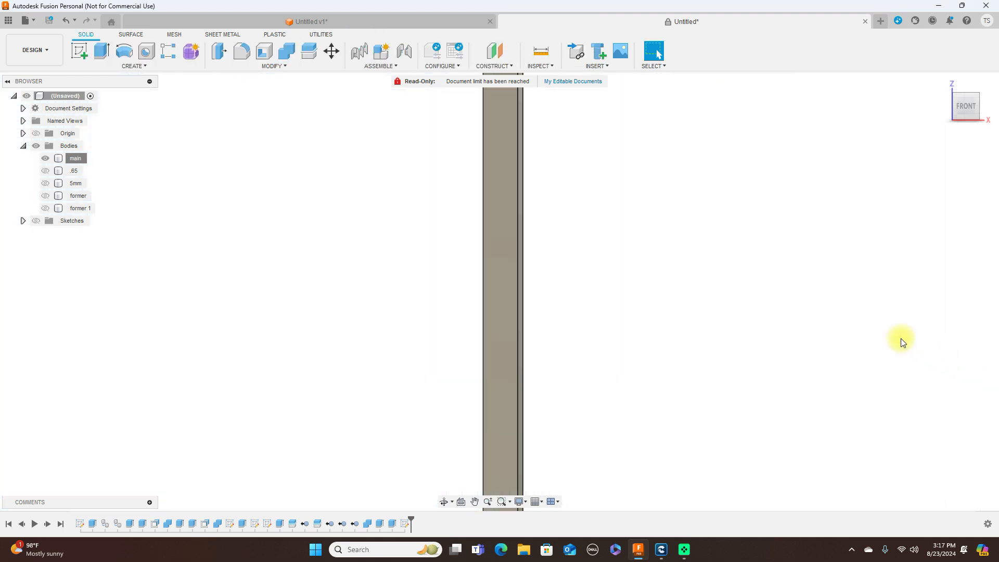
Make the model's sketches visible so the offset rim profile can be selected
mouse_move(980, 118)
mouse_down()
mouse_move(944, 116)
mouse_move(978, 115)
mouse_up()
click(975, 111)
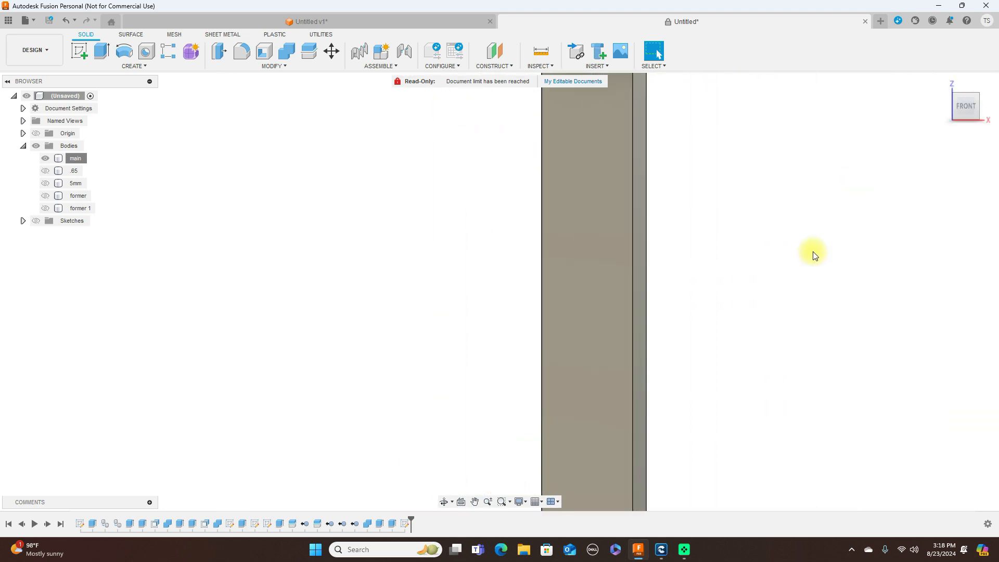
scroll(818, 253, down, 3)
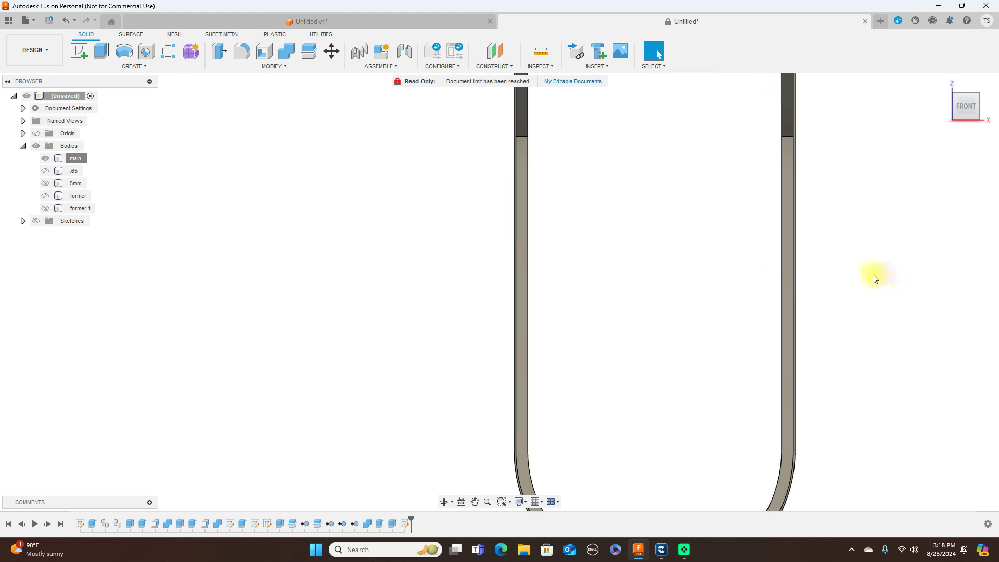
scroll(873, 276, up, 2)
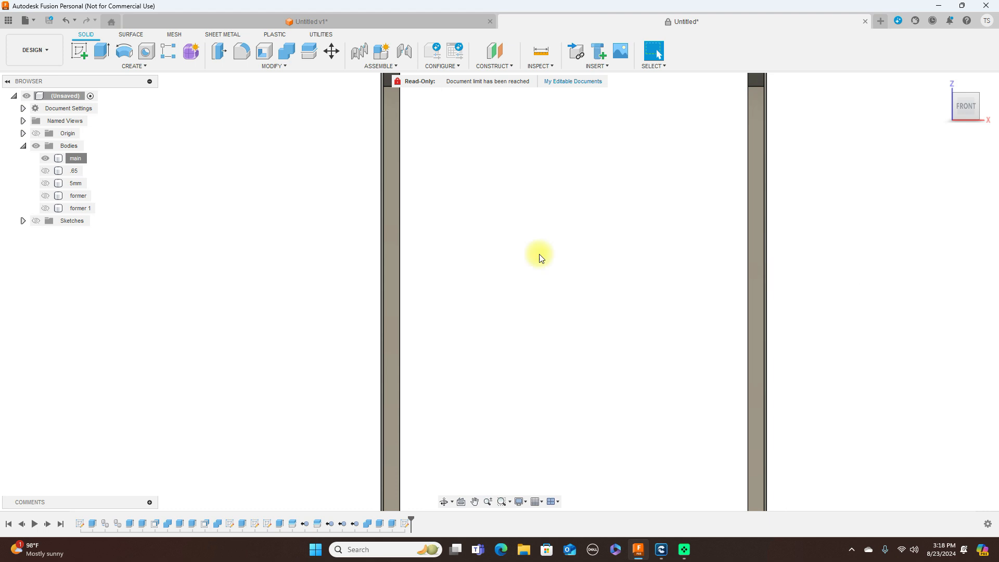
click(36, 221)
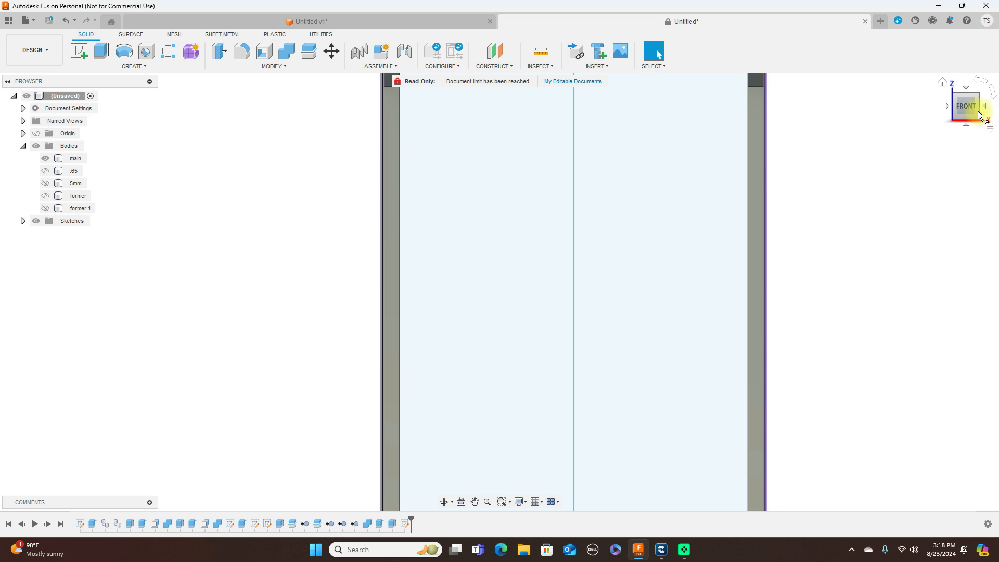
Start an extrusion with the thin offset ring profile on the shell's front rim selected
drag(978, 116, 961, 119)
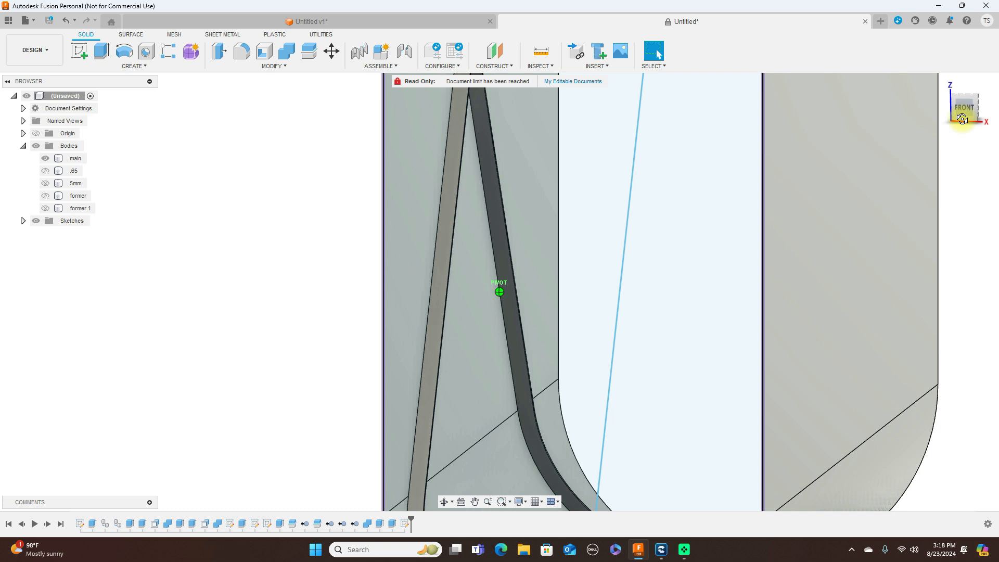
drag(962, 118, 962, 123)
scroll(940, 191, down, 3)
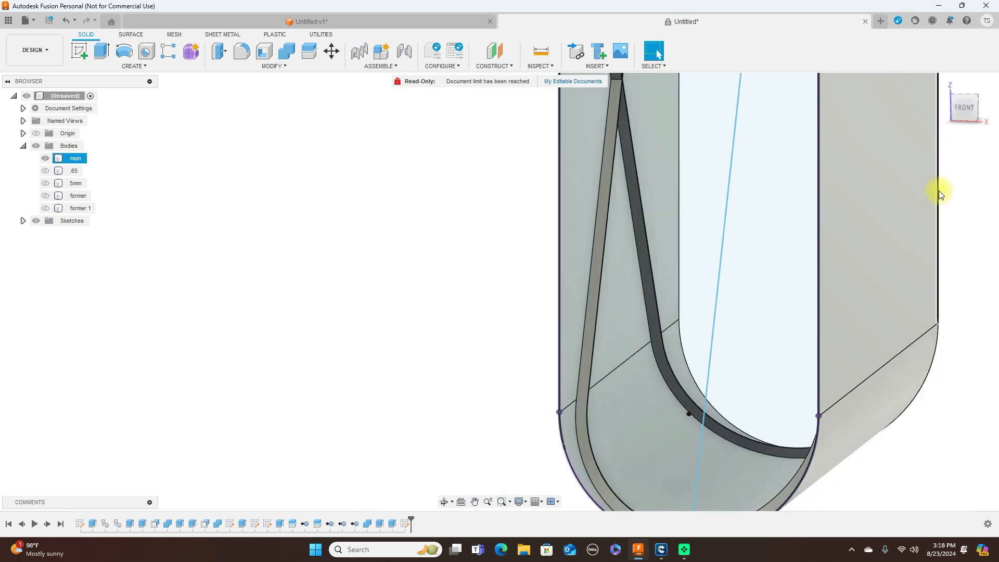
scroll(940, 191, up, 3)
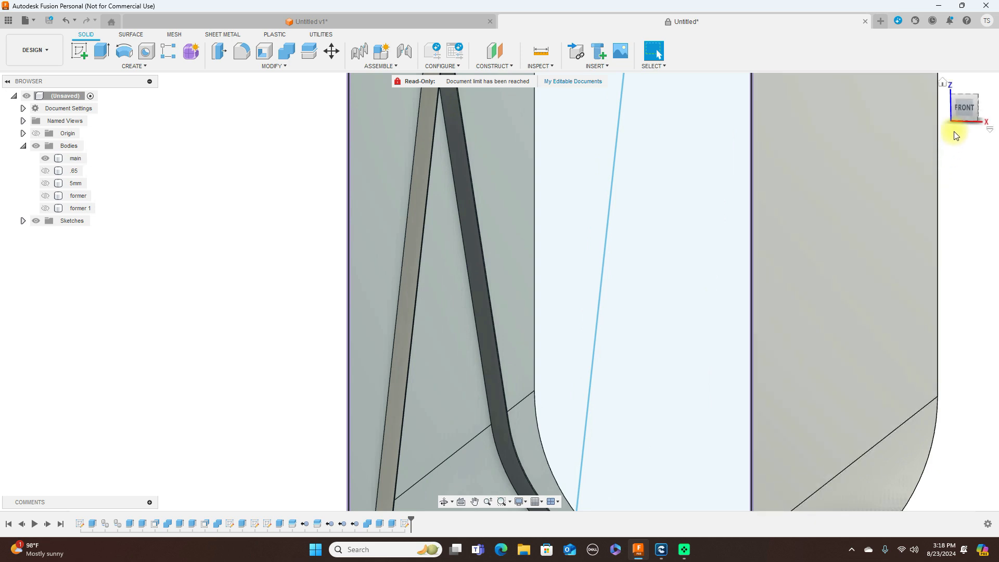
drag(976, 110, 990, 112)
scroll(843, 232, up, 3)
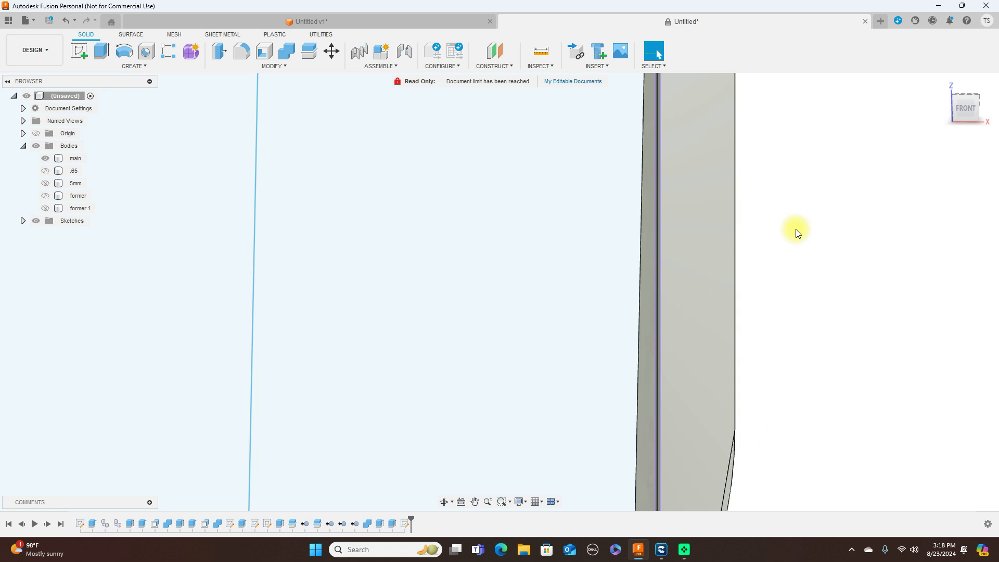
scroll(795, 232, up, 2)
middle_drag(796, 232, 862, 224)
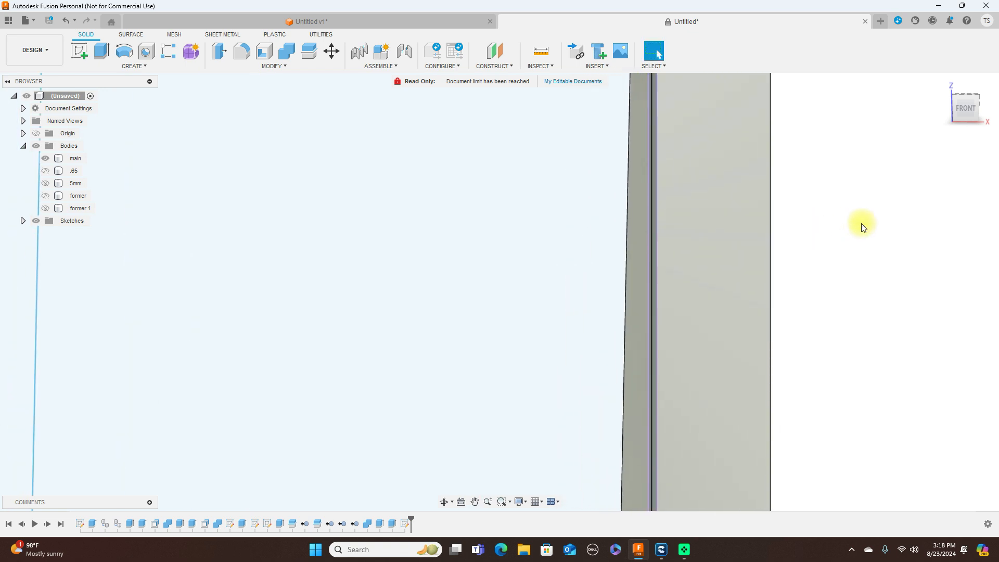
key(e)
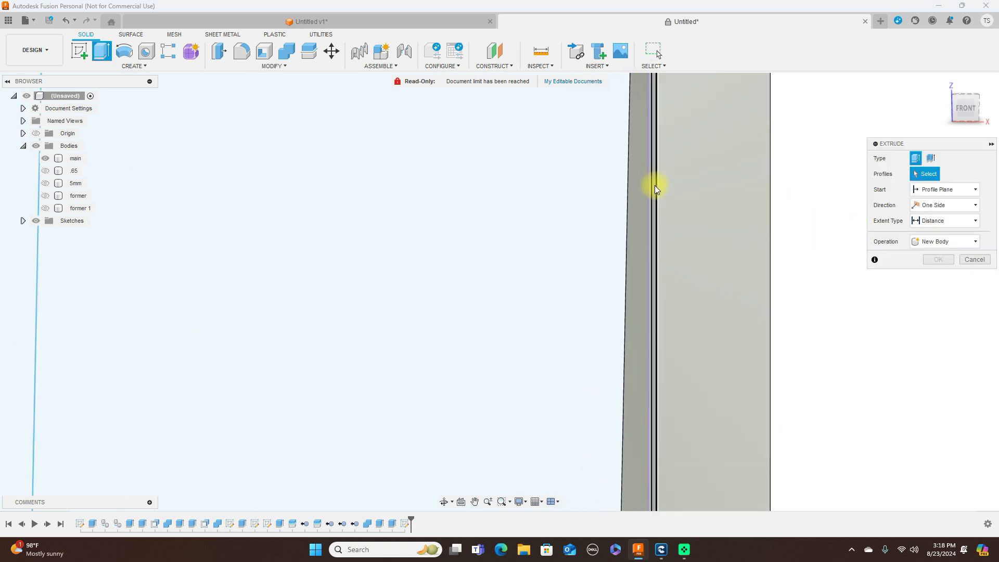
click(655, 184)
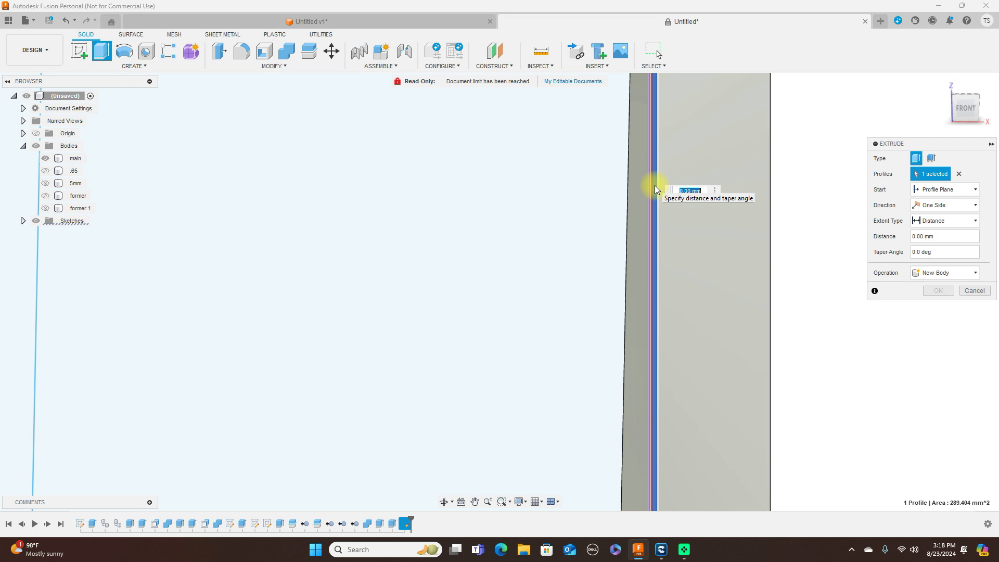
Cut the ring profile -3 mm into the main shell's front end to form a stepped lip
click(978, 109)
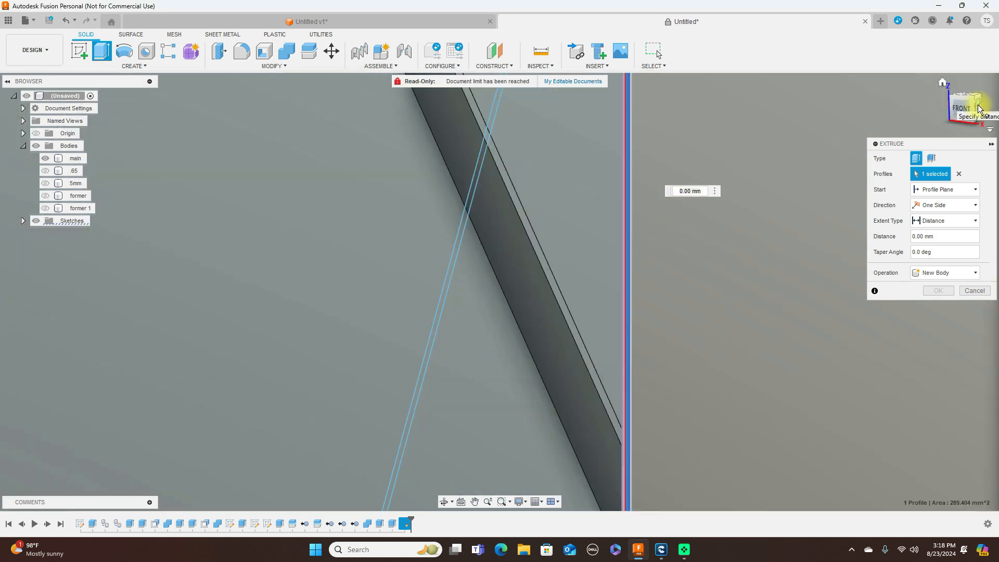
click(978, 109)
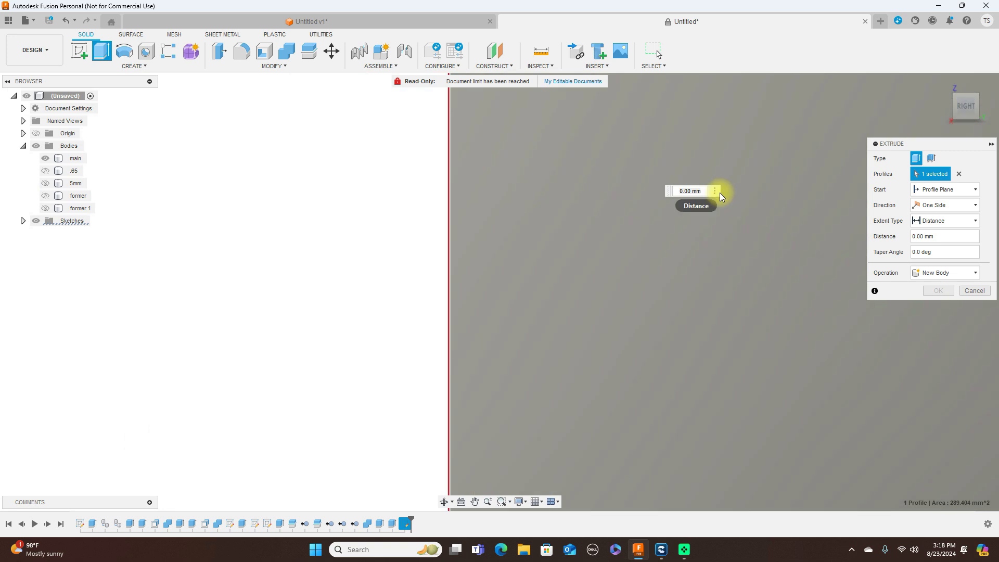
scroll(651, 238, down, 4)
middle_drag(429, 223, 336, 221)
scroll(336, 224, down, 4)
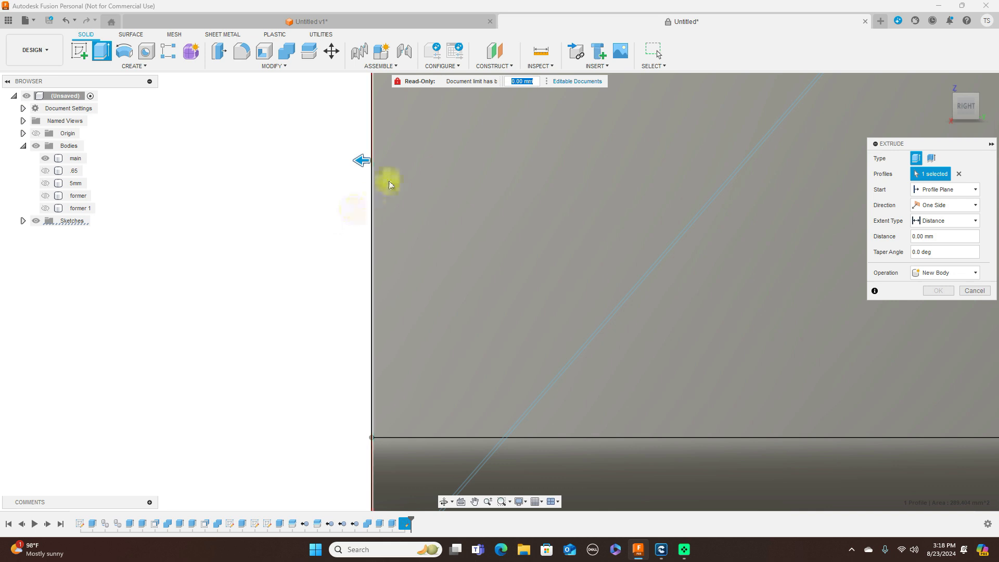
drag(364, 161, 372, 159)
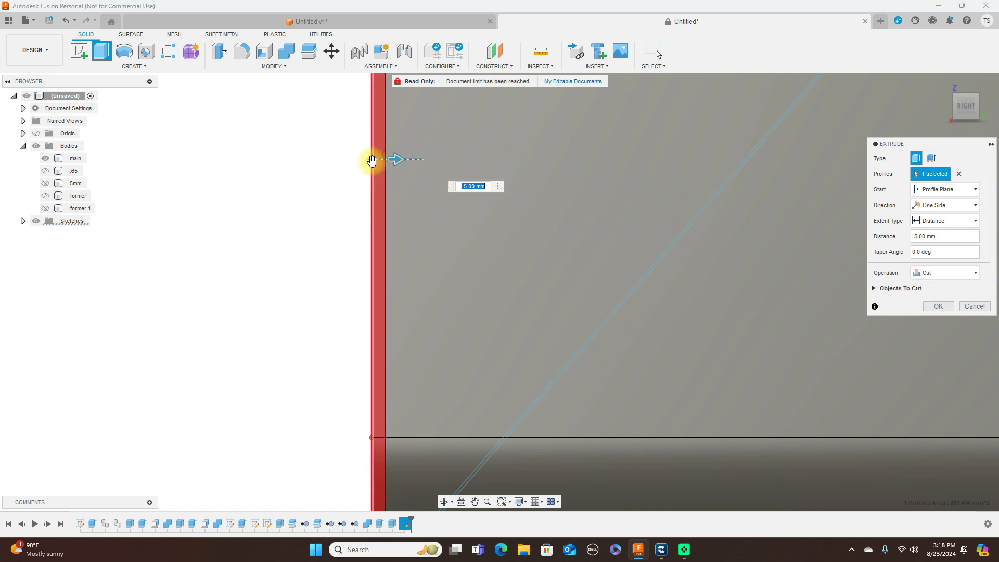
key(BackSpace)
text(-3)
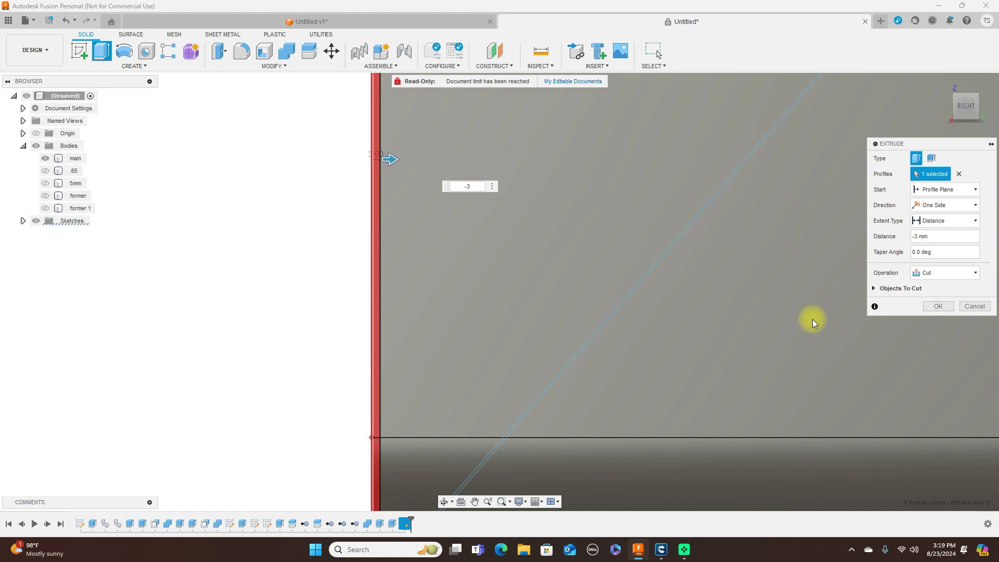
click(937, 309)
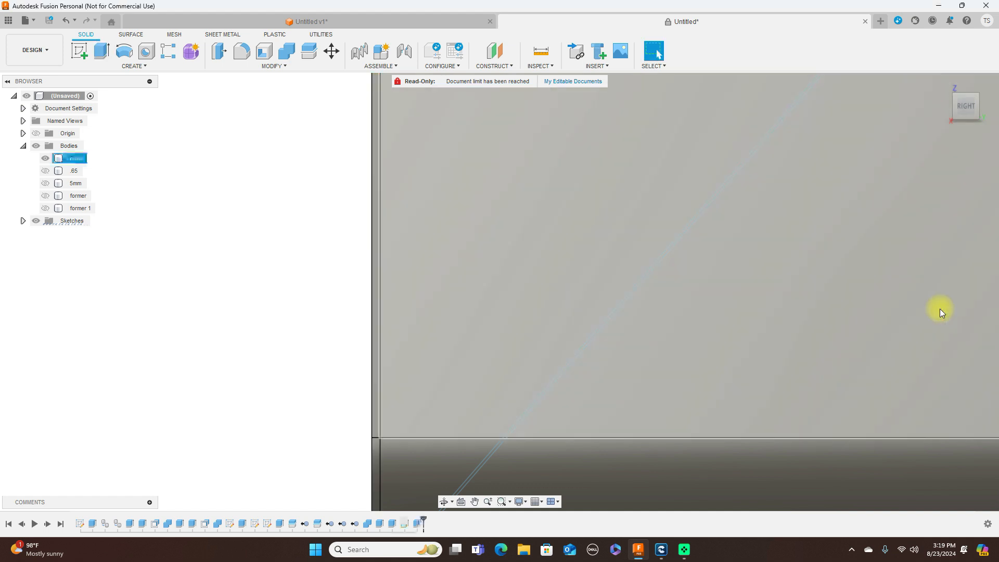
Inspect the cut around the shell's front rim and hide all the sketches
drag(957, 109, 73, 89)
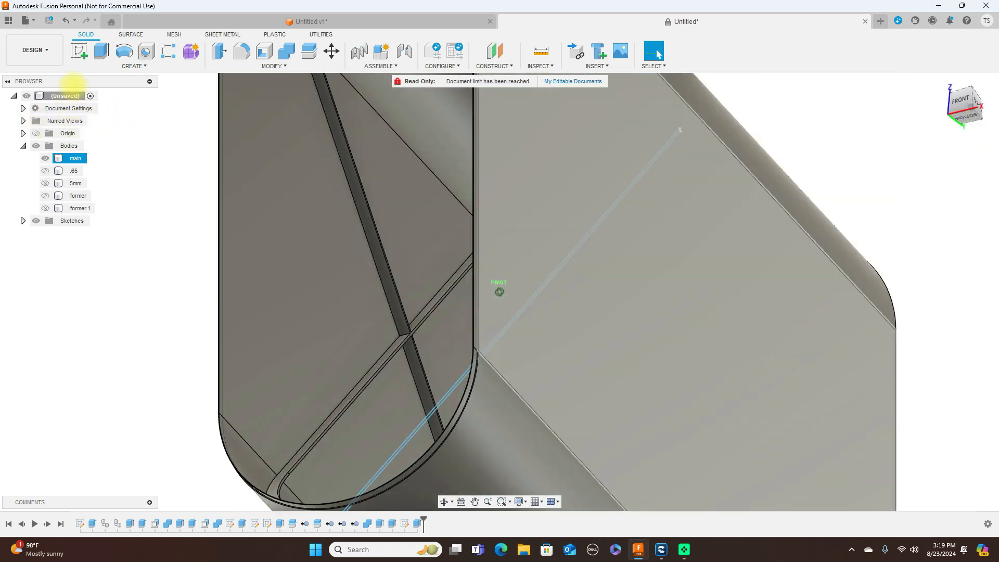
click(478, 358)
click(476, 360)
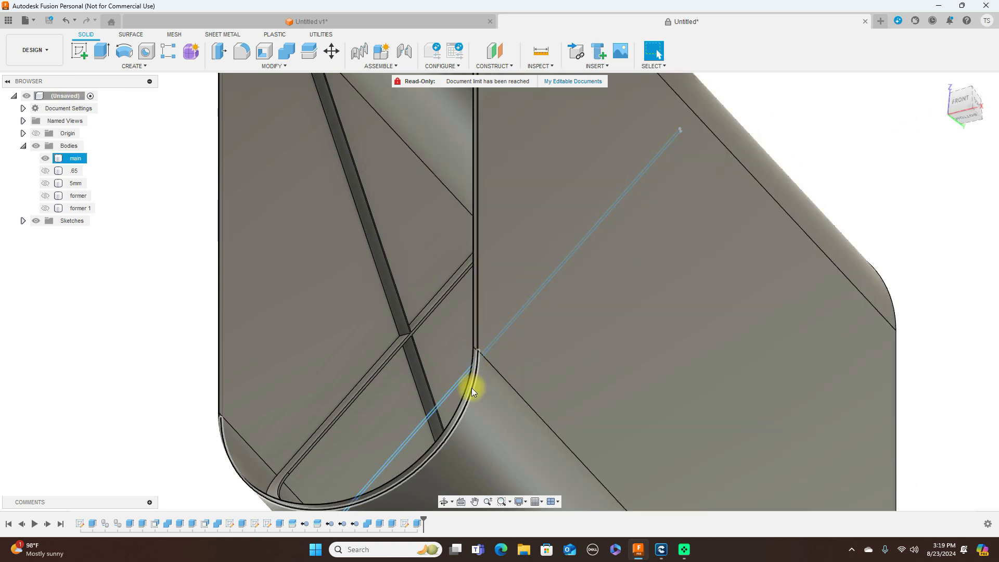
scroll(754, 339, down, 5)
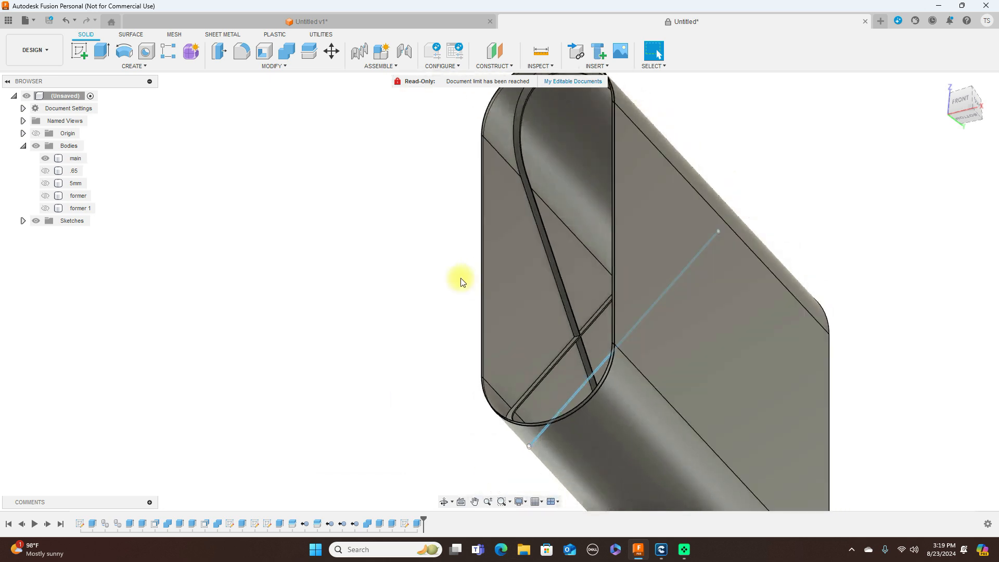
click(965, 100)
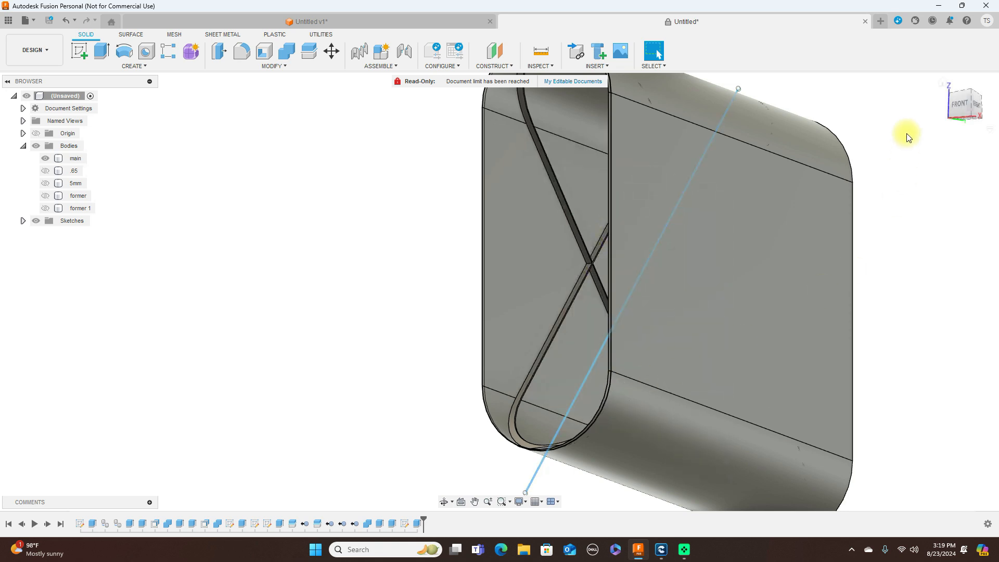
scroll(637, 379, down, 4)
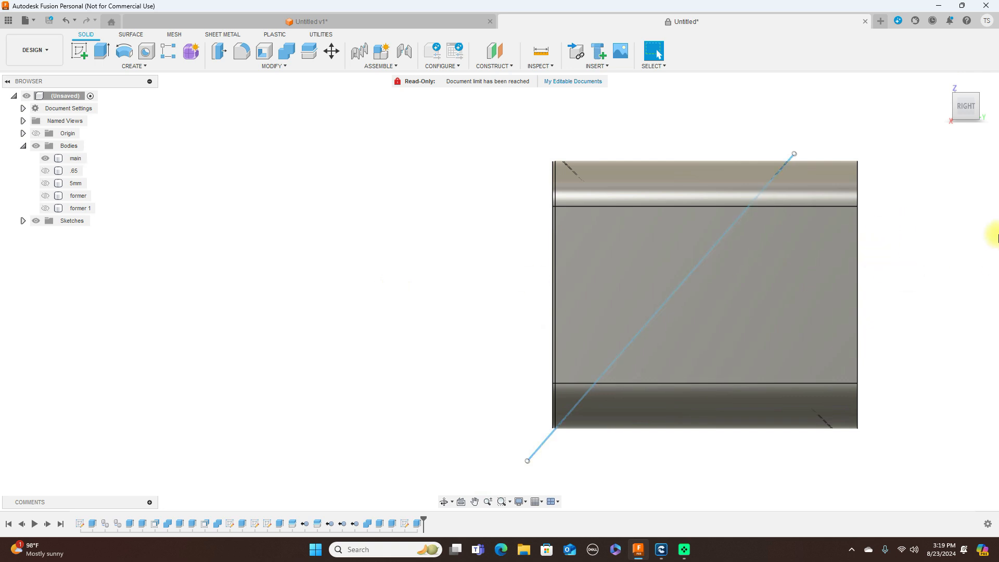
click(37, 220)
Examine the stepped lip at the shell's open front end and the overall shell from the side and at an angle
mouse_move(960, 110)
mouse_down()
mouse_move(993, 122)
mouse_move(10, 120)
mouse_move(138, 120)
mouse_move(162, 108)
mouse_move(163, 96)
mouse_move(57, 87)
mouse_move(958, 111)
mouse_up()
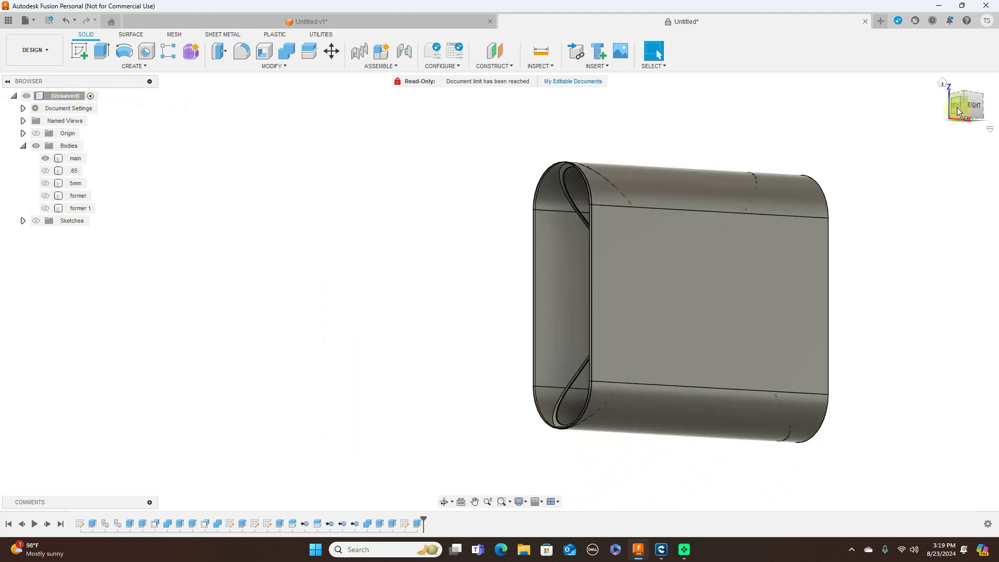
click(975, 110)
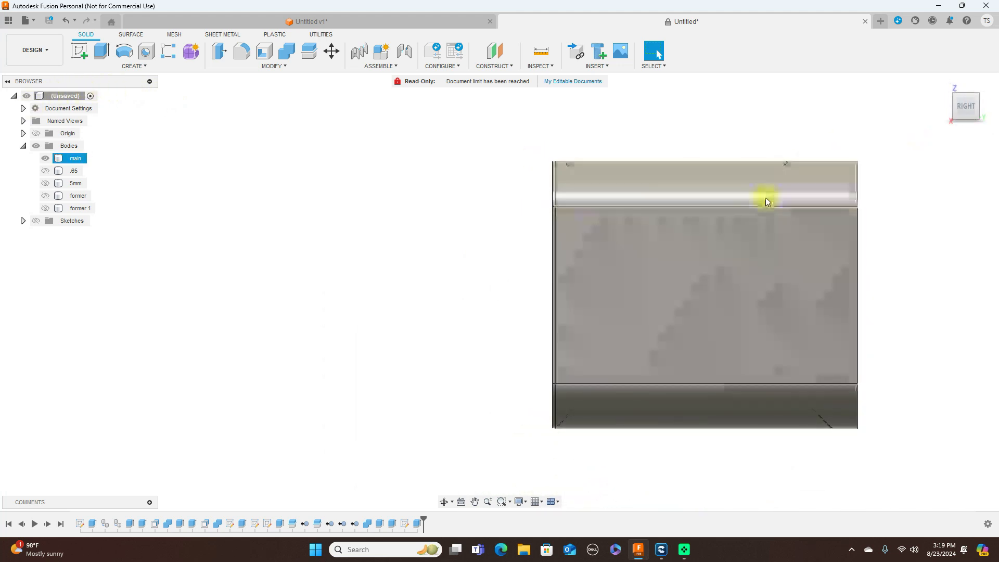
scroll(560, 224, up, 5)
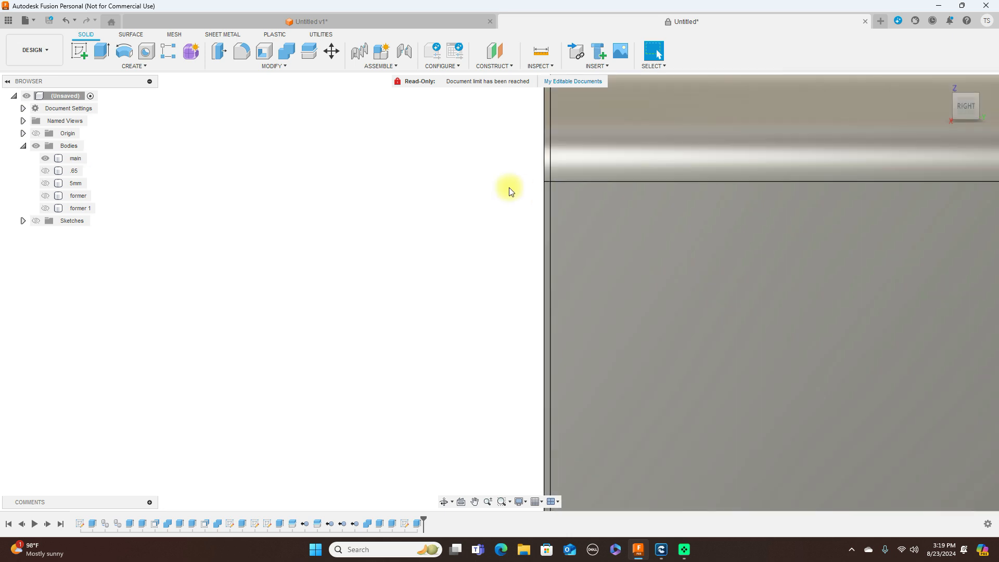
middle_drag(510, 174, 456, 257)
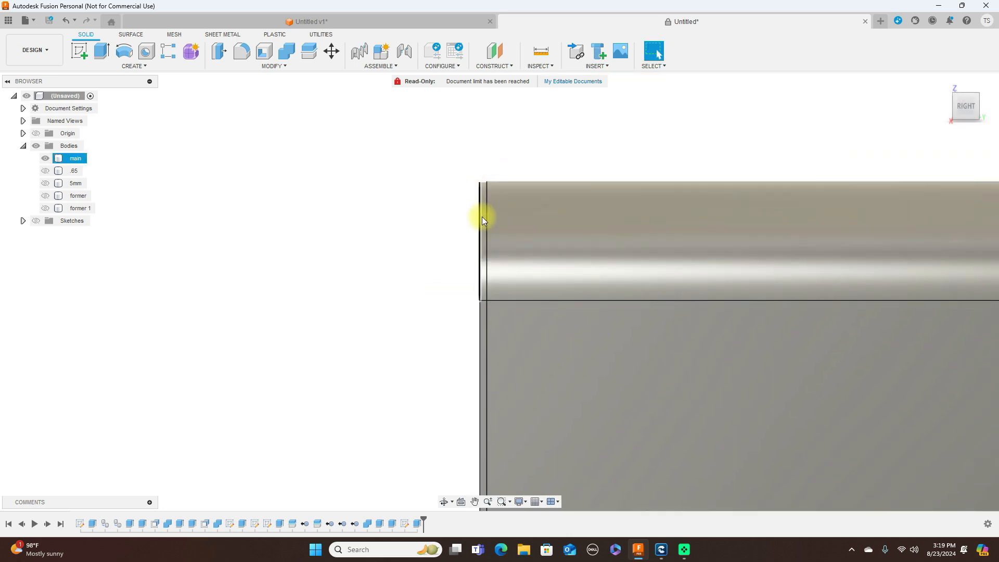
scroll(642, 159, down, 3)
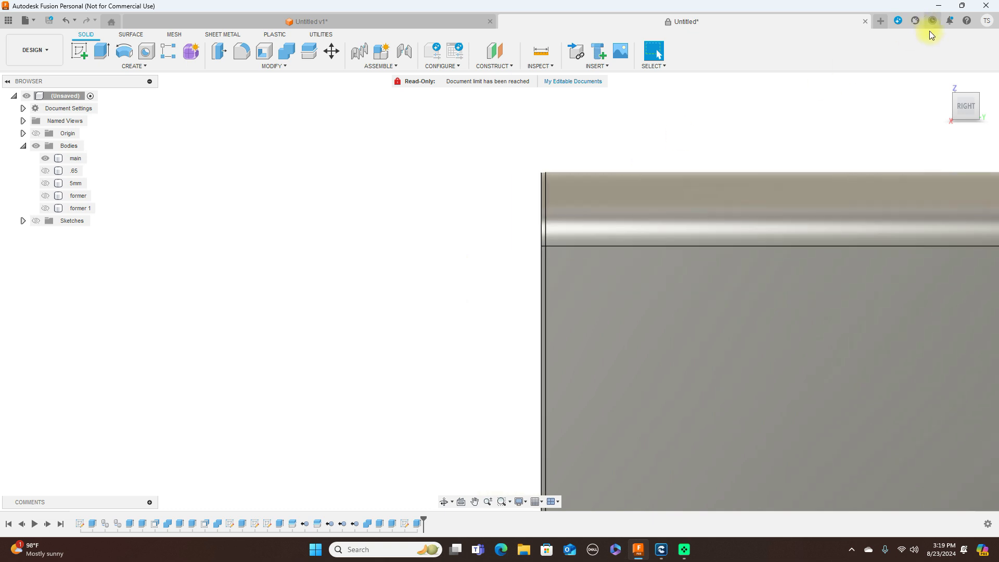
mouse_move(959, 104)
mouse_down()
mouse_move(2, 111)
mouse_move(957, 104)
mouse_up()
click(971, 108)
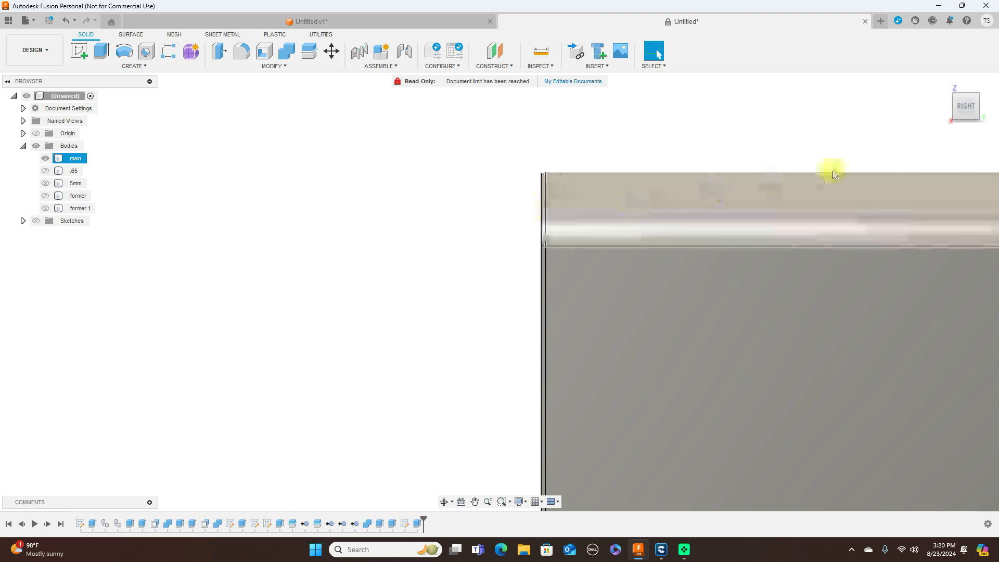
mouse_move(957, 106)
mouse_down()
mouse_move(992, 114)
mouse_move(8, 116)
mouse_up()
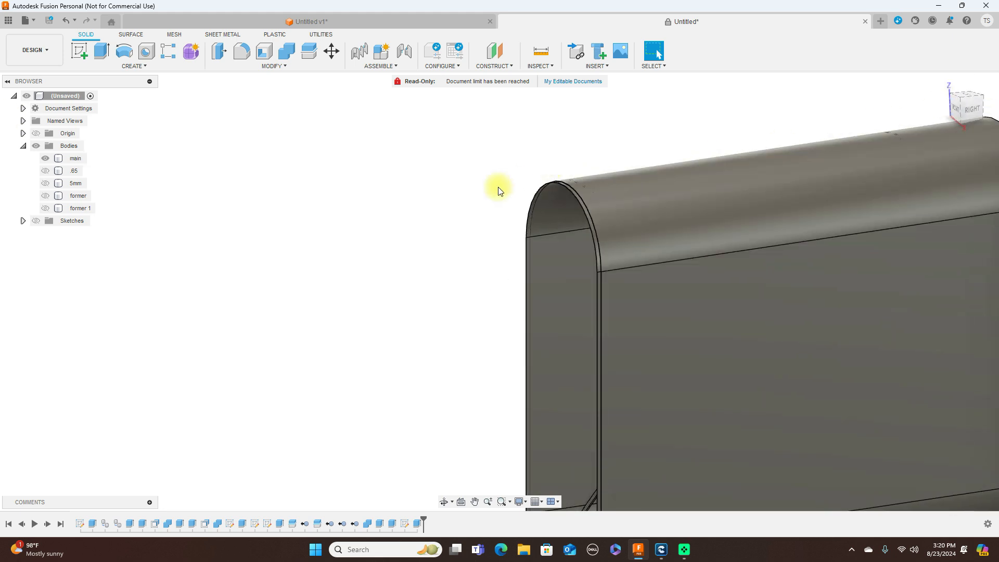
scroll(637, 298, down, 2)
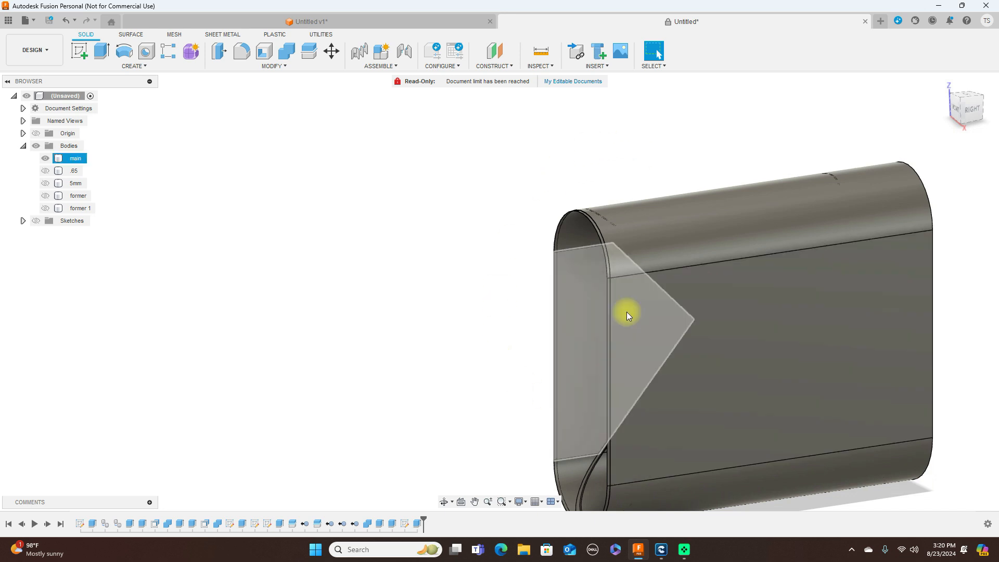
scroll(570, 383, down, 2)
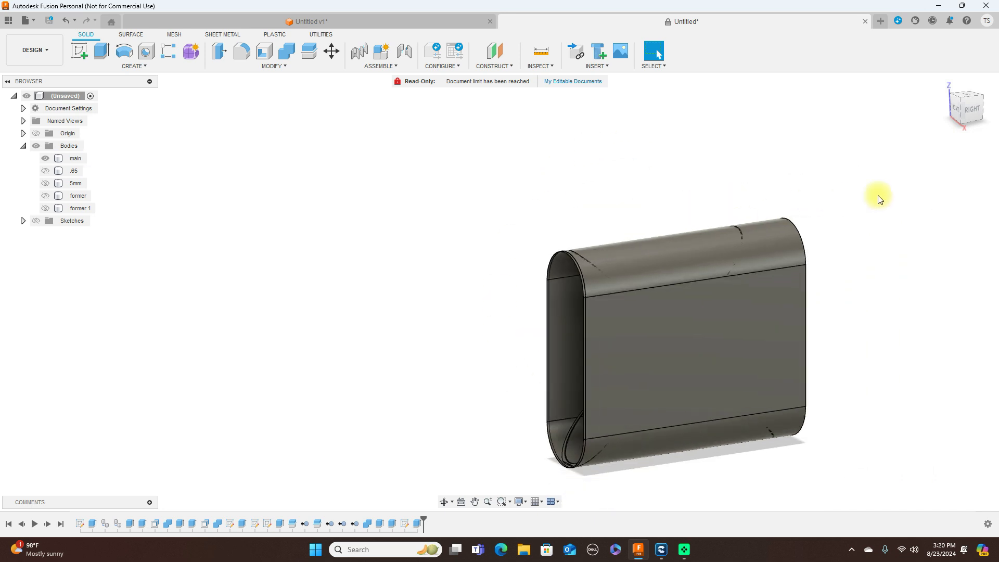
click(968, 110)
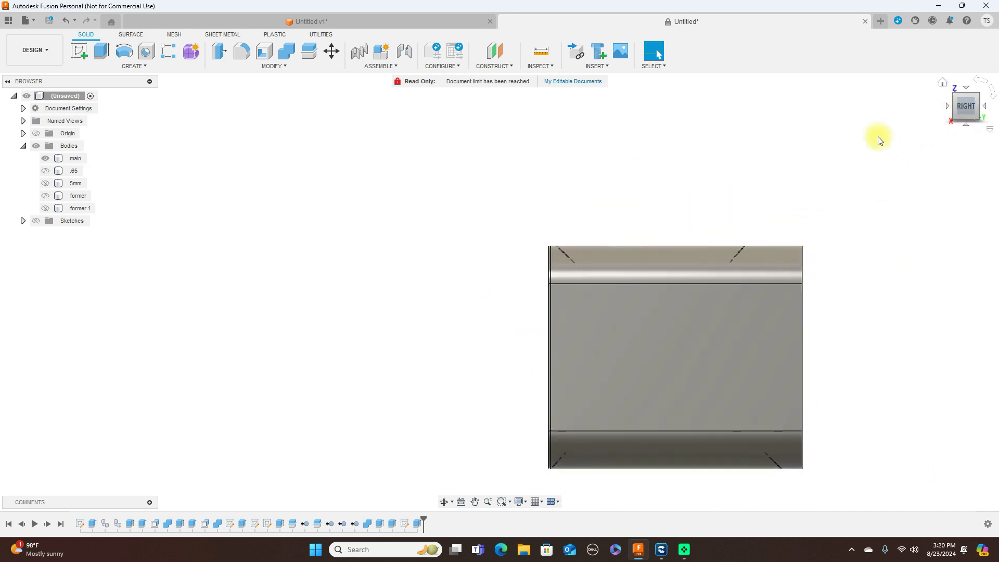
scroll(780, 190, down, 2)
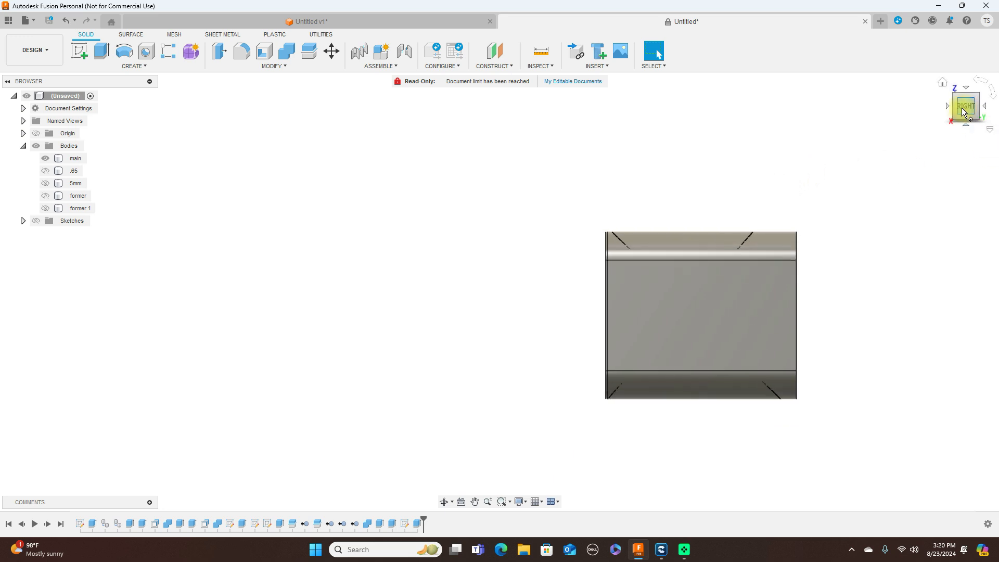
drag(954, 111, 10, 110)
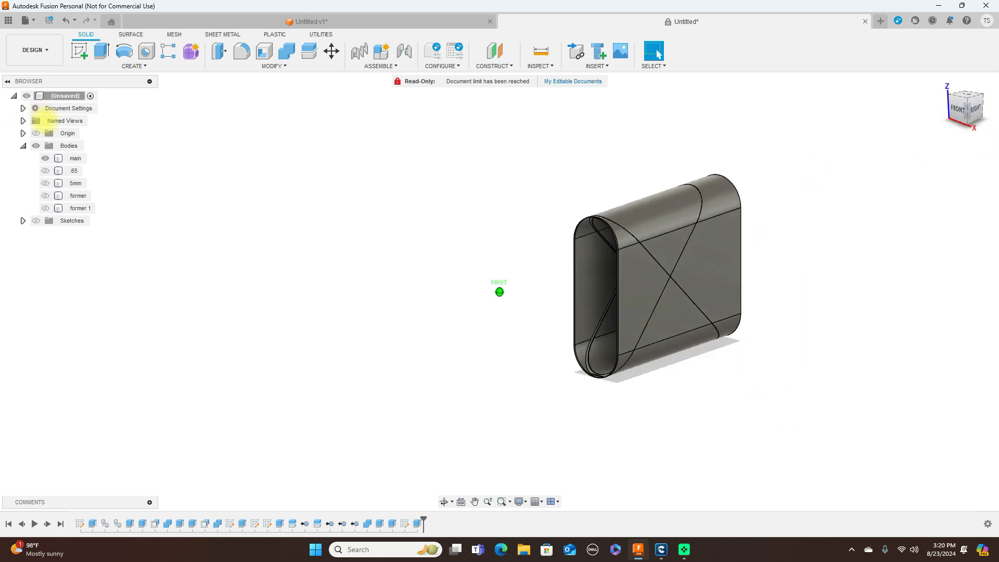
Save the main body as a mesh in STL (Binary) format, with millimetre units and Medium refinement
click(83, 159)
right_click(84, 160)
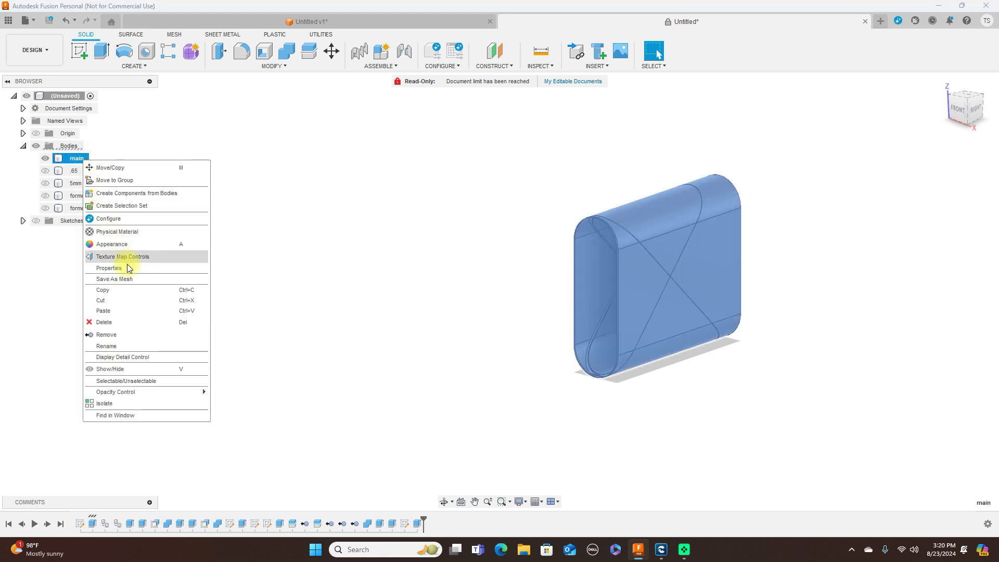
click(131, 279)
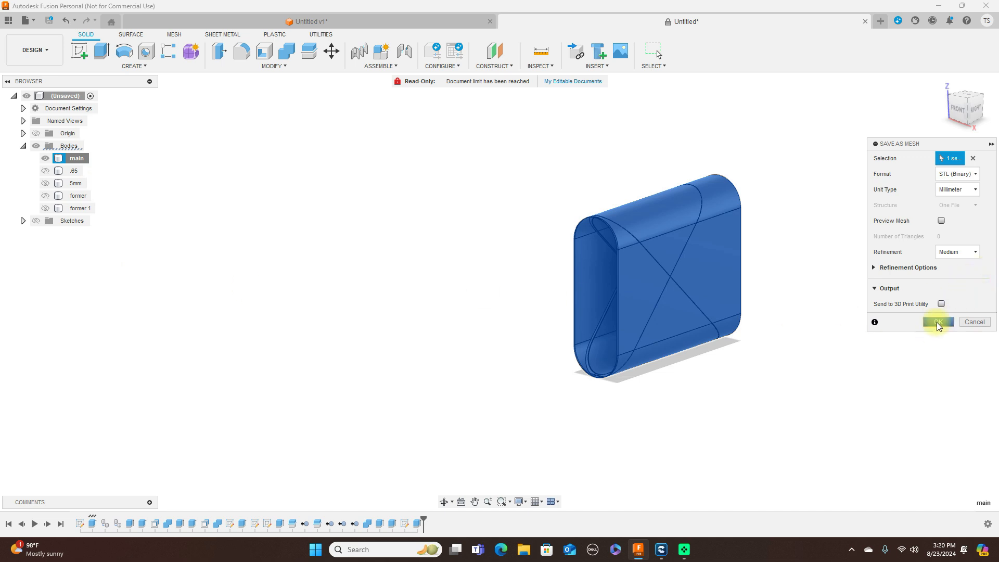
click(937, 322)
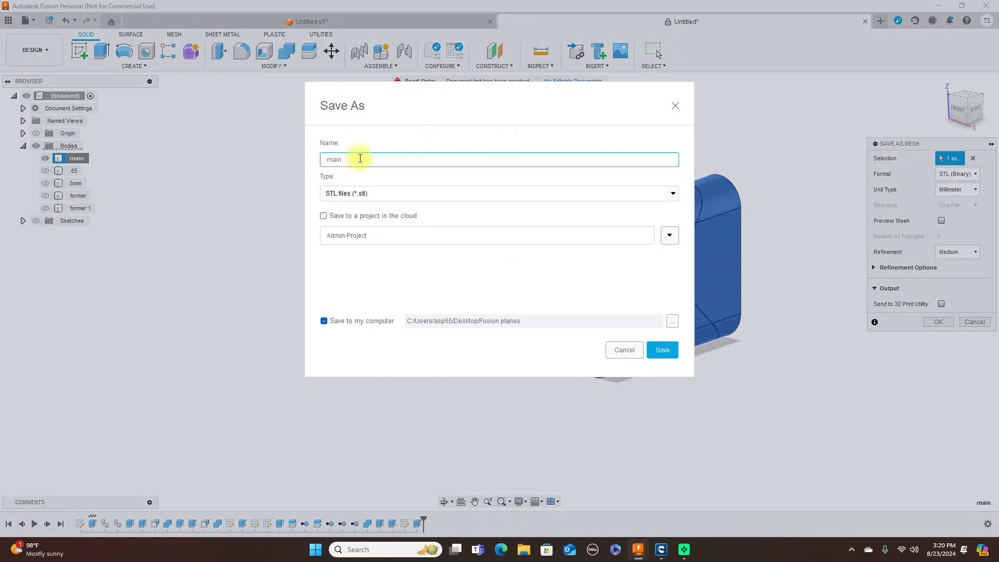
Name the exported STL file pp1 and save it to the computer's Fusion planes folder
key(BackSpace)
key(BackSpace)
key(BackSpace)
key(BackSpace)
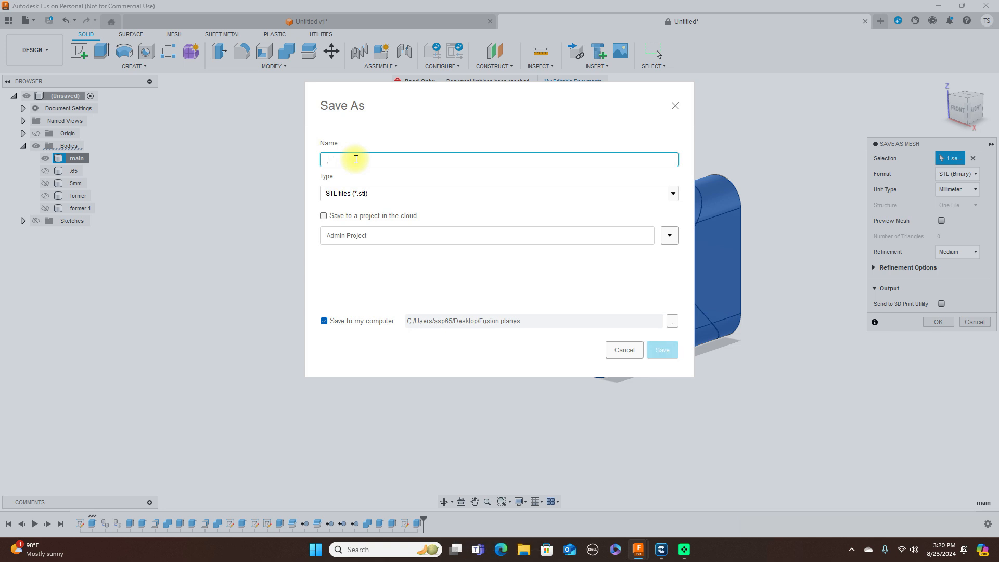
text(pp1)
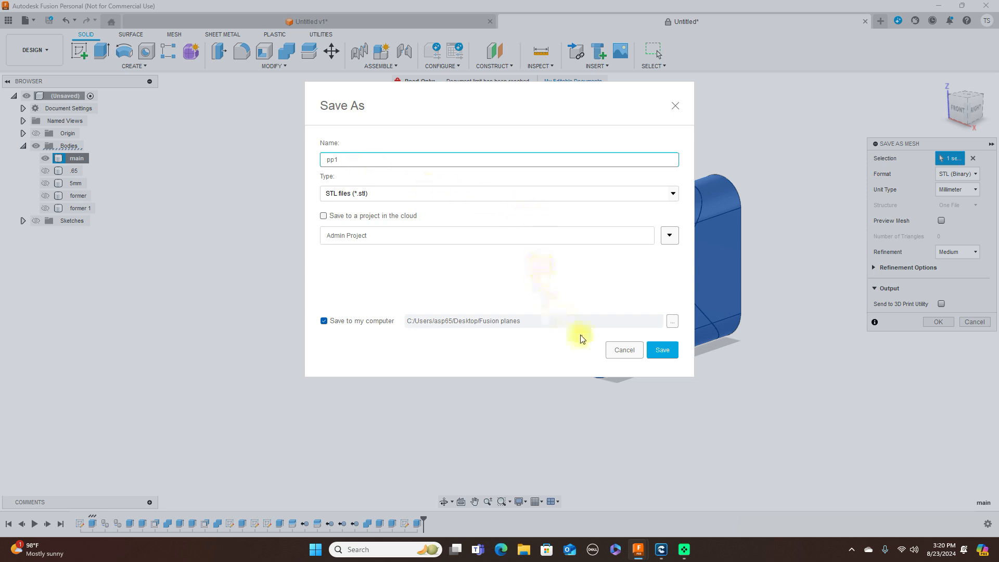
click(656, 353)
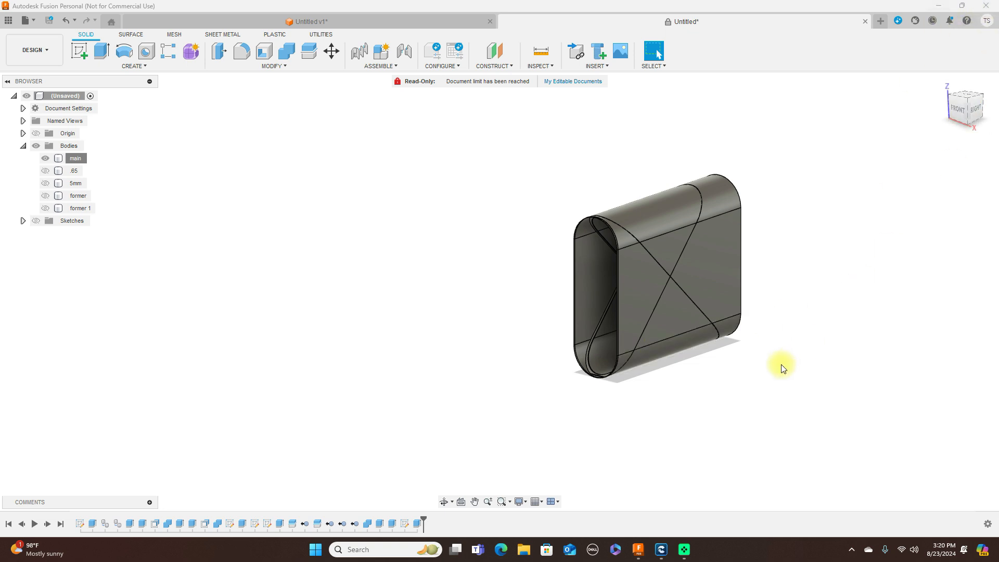
Open File Explorer, go to the Fusion planes folder on the Desktop and locate the exported pp1 file
click(526, 554)
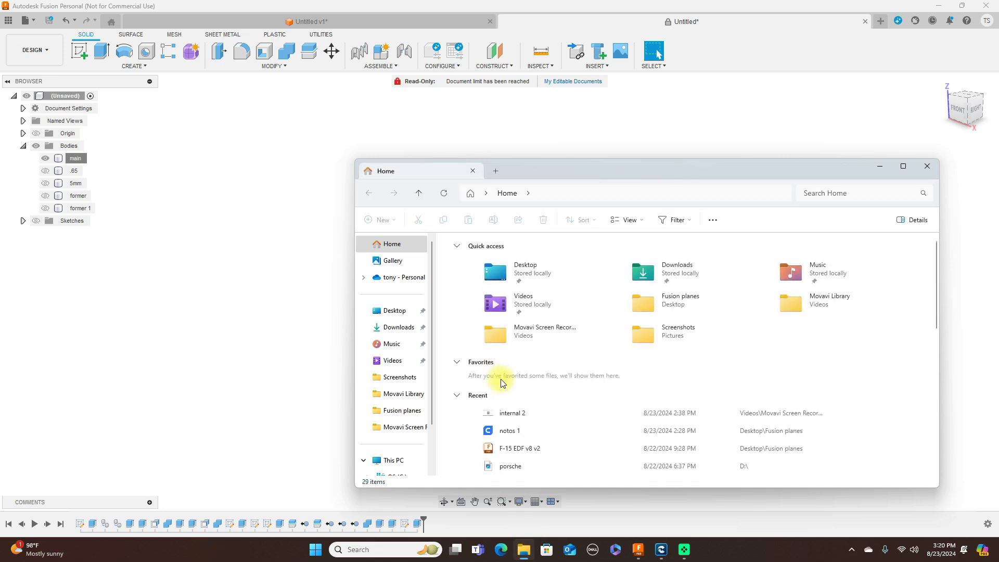
click(406, 311)
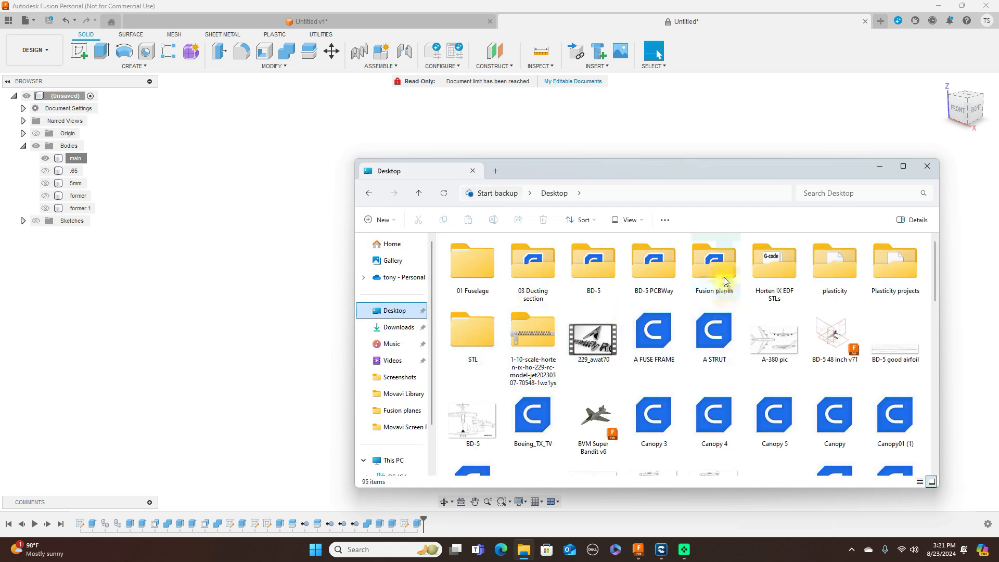
double_click(726, 281)
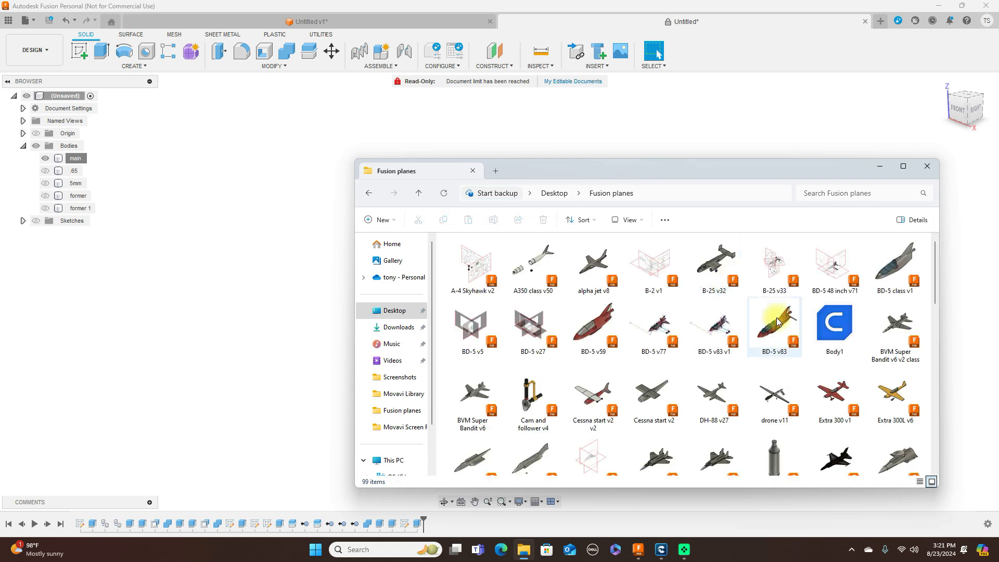
scroll(775, 319, down, 10)
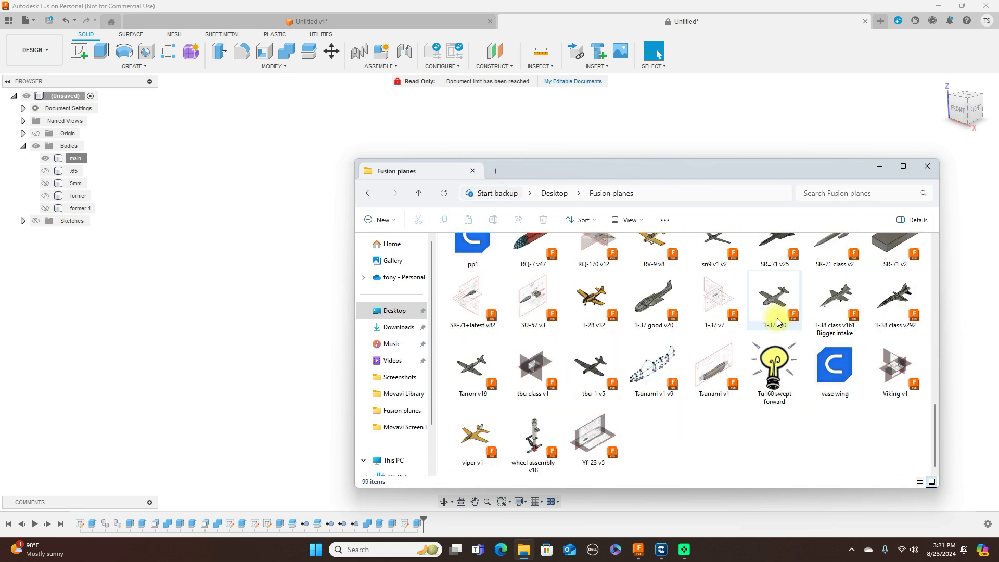
scroll(777, 322, up, 2)
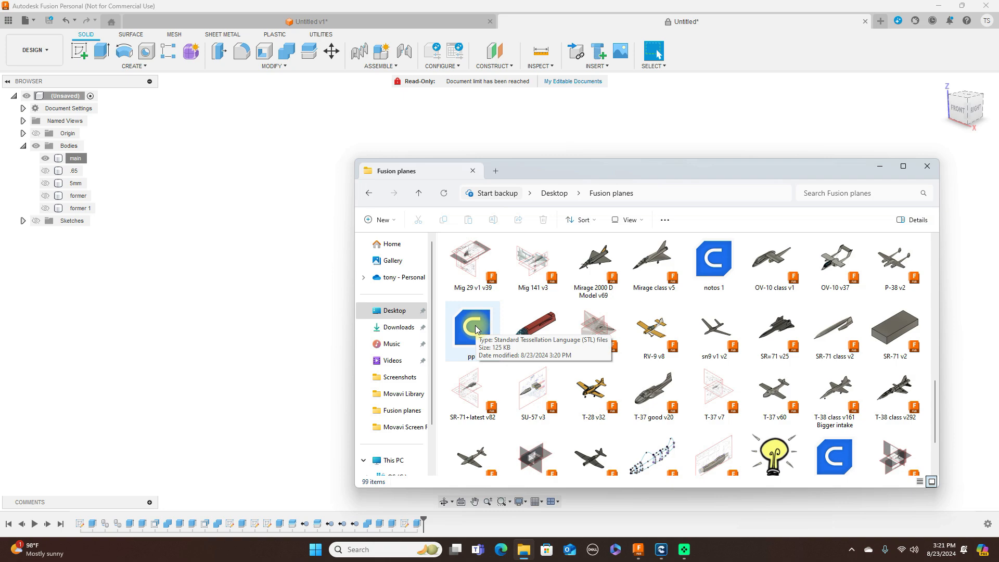
Switch to Creality Print, import the pp1 model from the Fusion planes folder and accept auto-scaling to the build volume
click(662, 549)
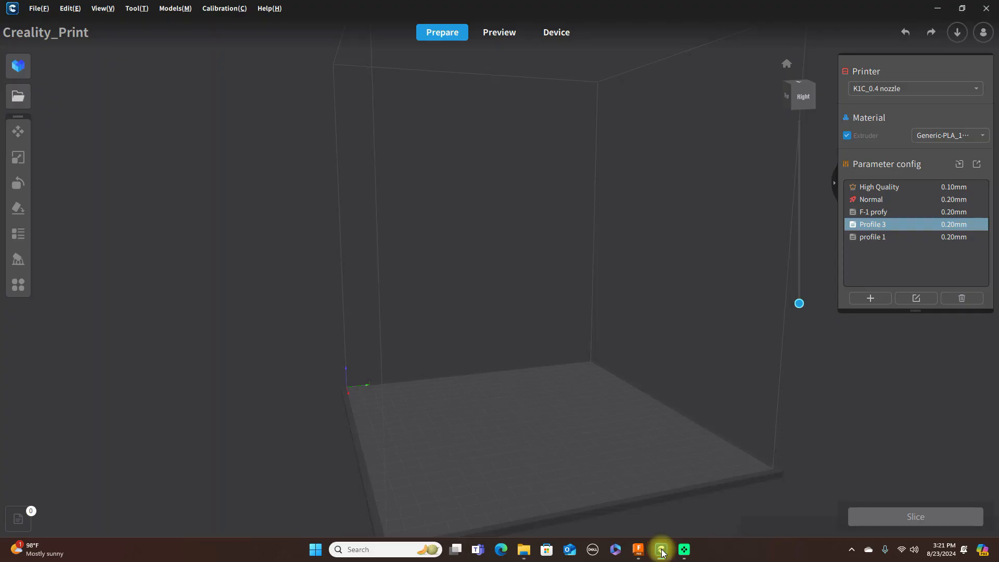
click(39, 9)
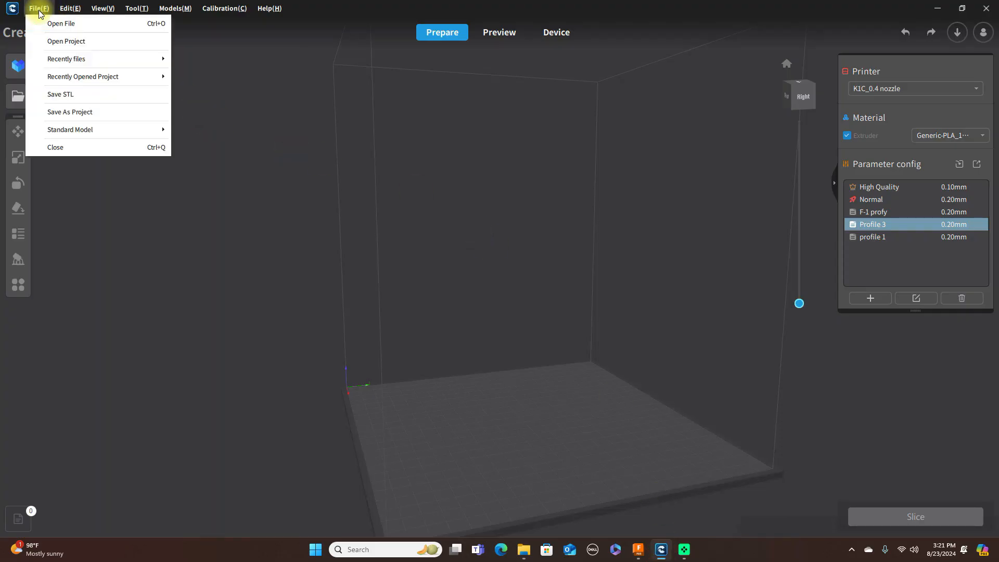
click(48, 24)
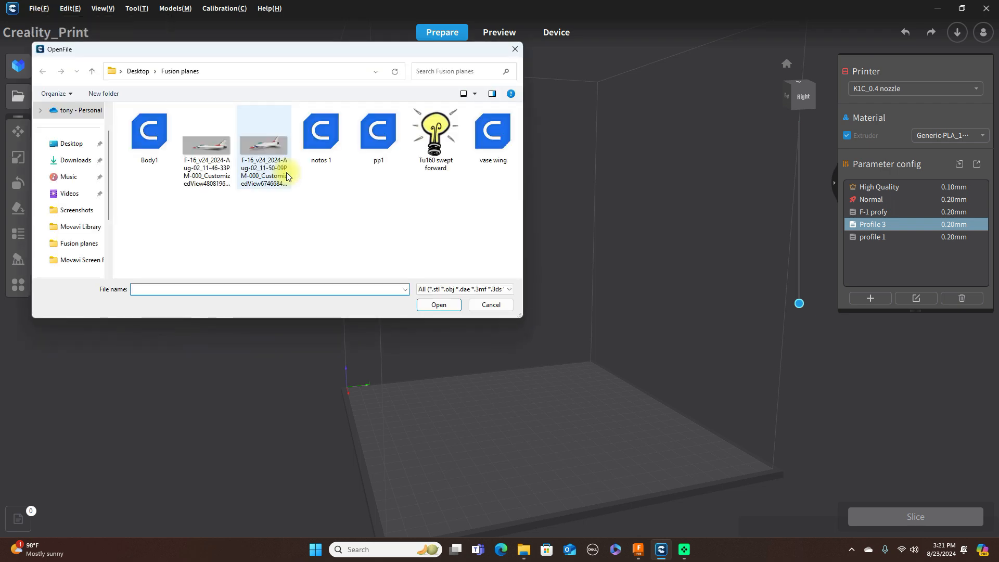
click(378, 134)
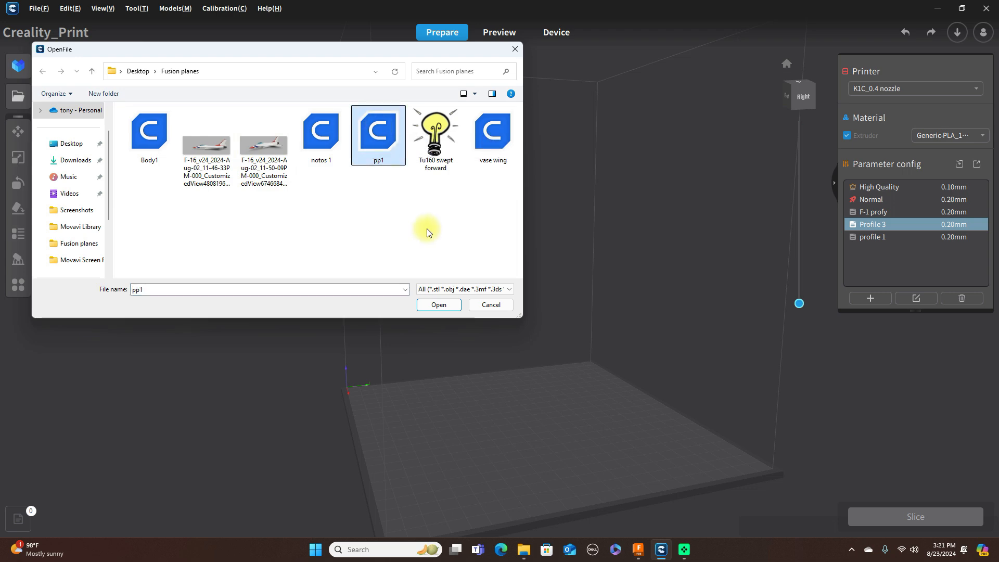
click(439, 304)
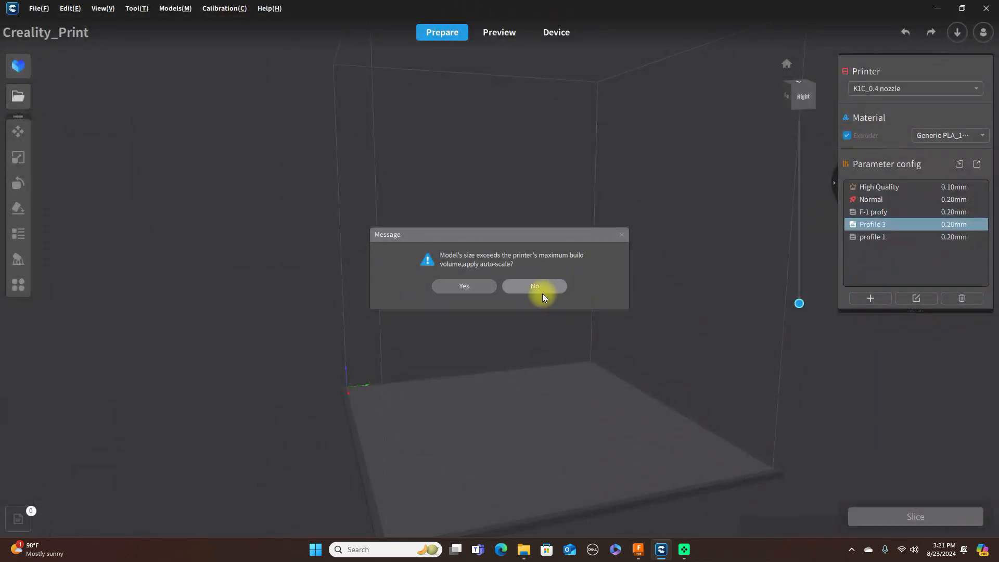
click(479, 291)
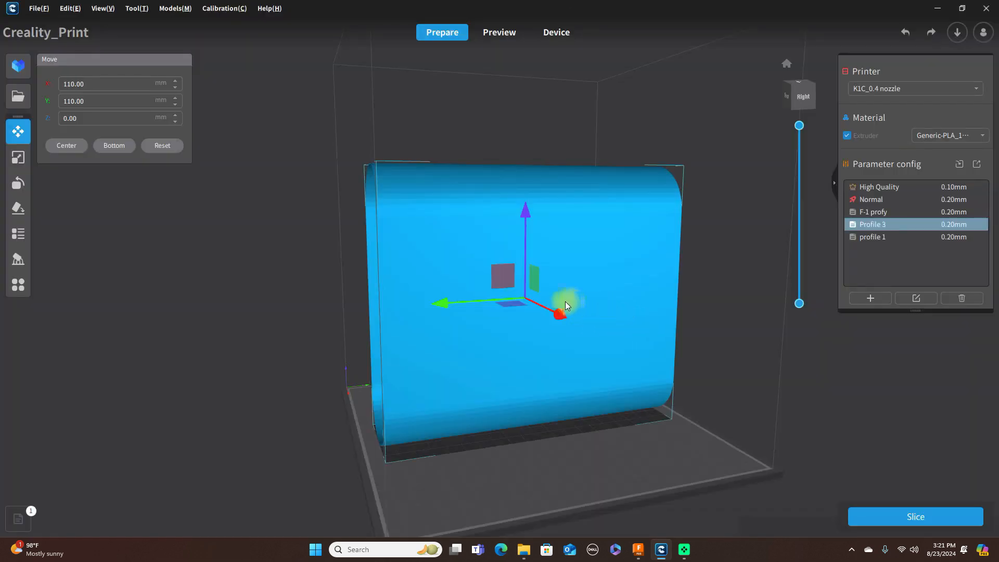
Stand the shell upright on the build plate by choosing its open end as the bottom face
right_drag(483, 303, 651, 320)
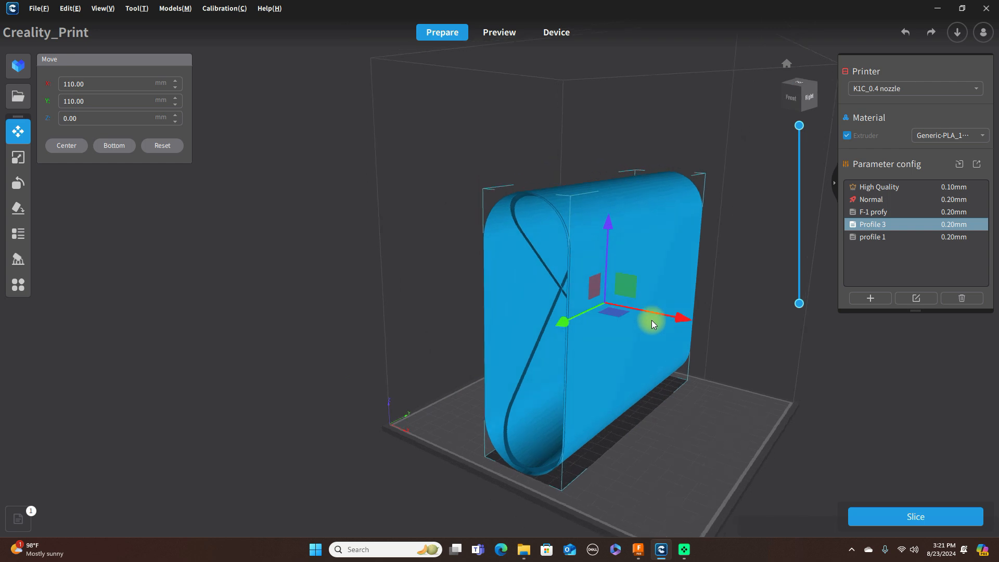
click(18, 208)
click(515, 312)
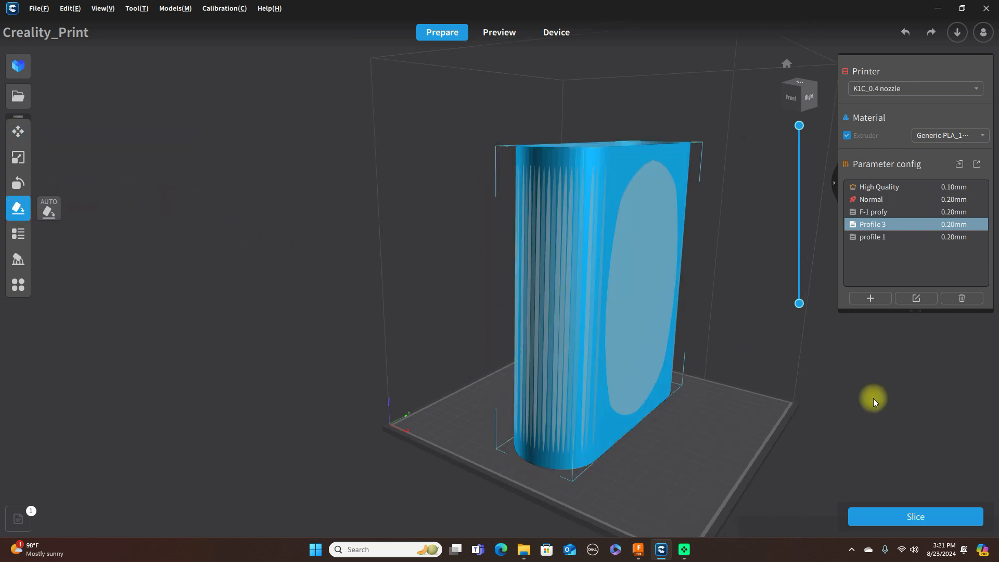
Examine the upright shell's side walls, top opening and underside, checking which open end rests on the build plate
right_drag(867, 401, 668, 200)
scroll(657, 198, up, 2)
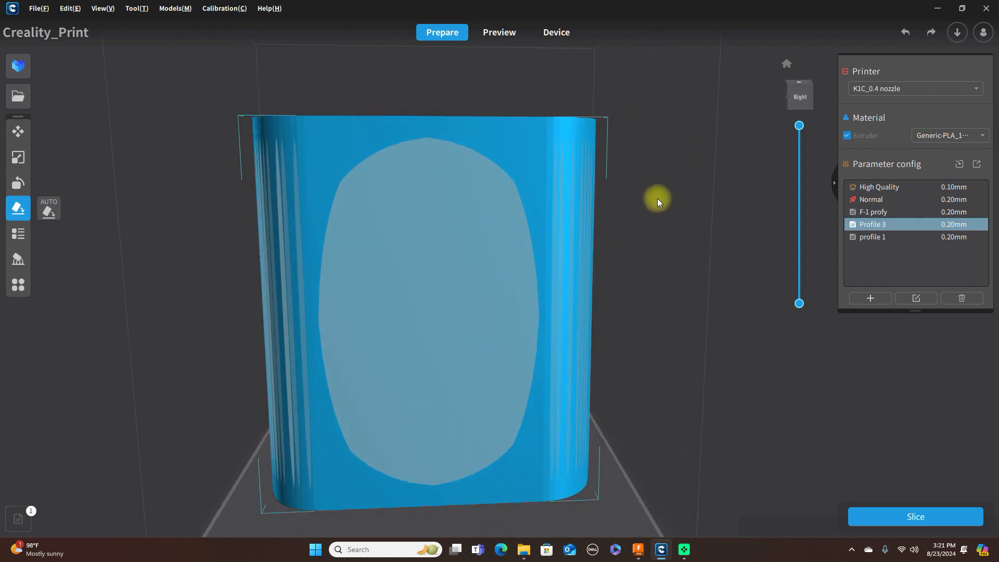
scroll(657, 199, up, 5)
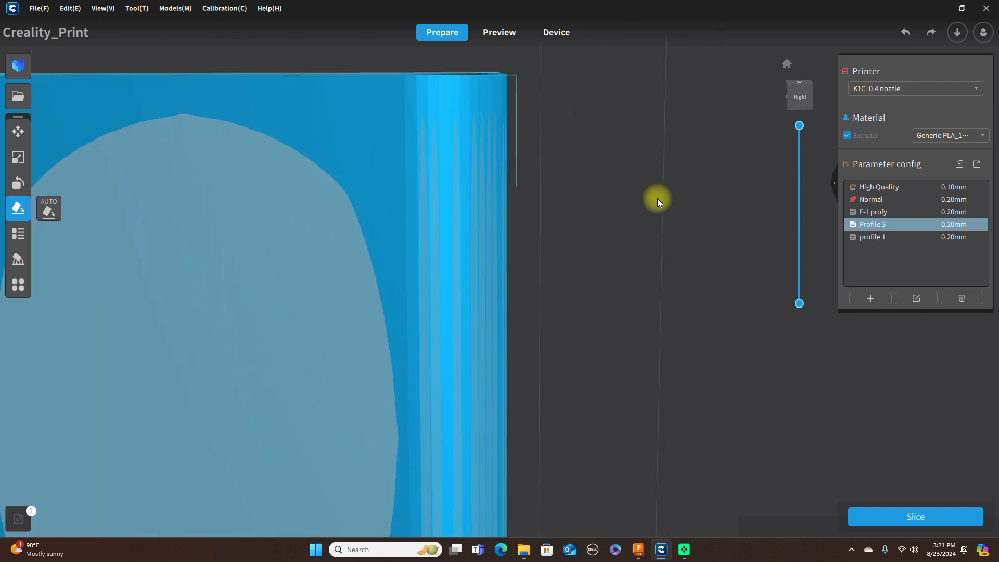
right_drag(589, 219, 727, 214)
scroll(728, 214, down, 5)
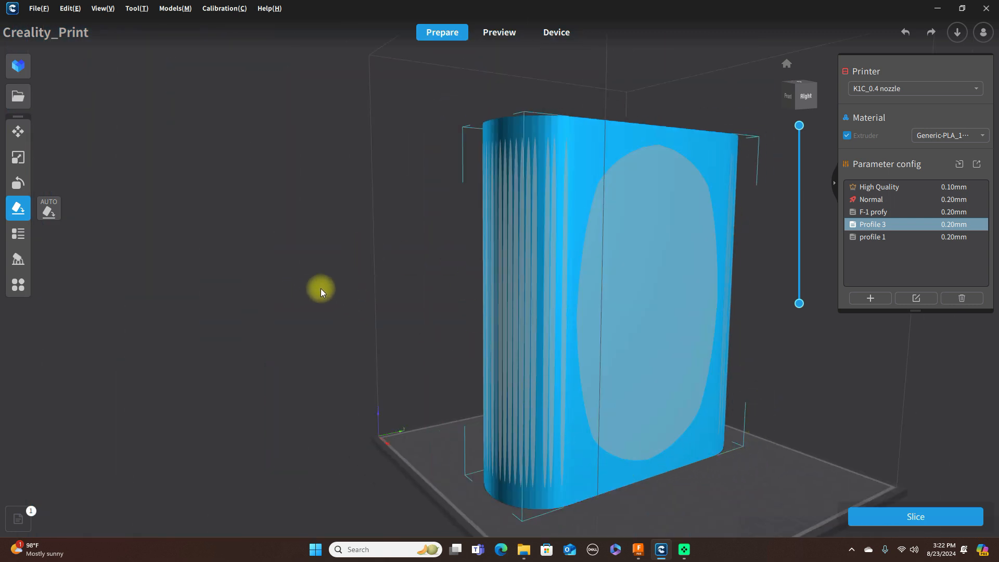
right_drag(758, 173, 430, 274)
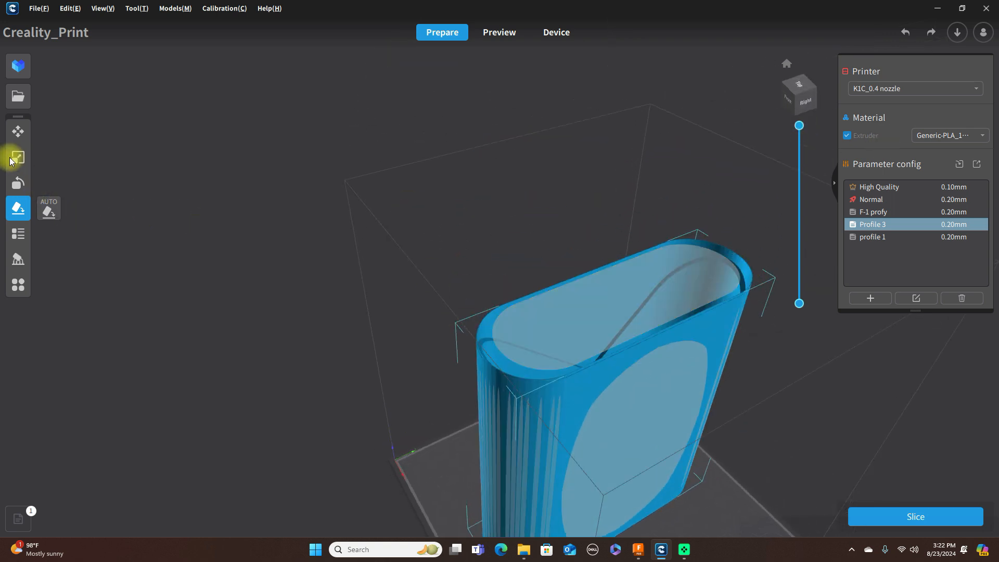
click(18, 131)
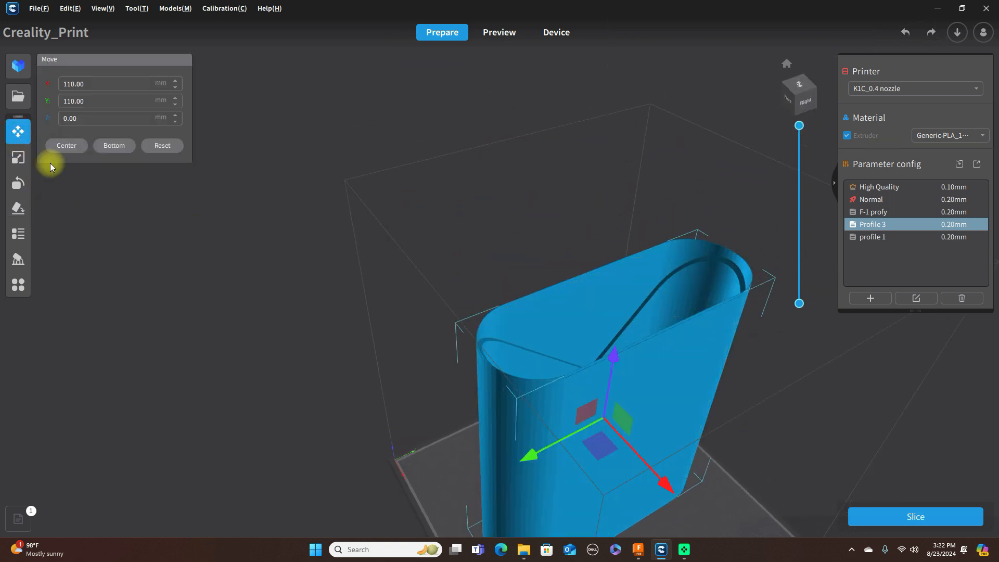
click(18, 207)
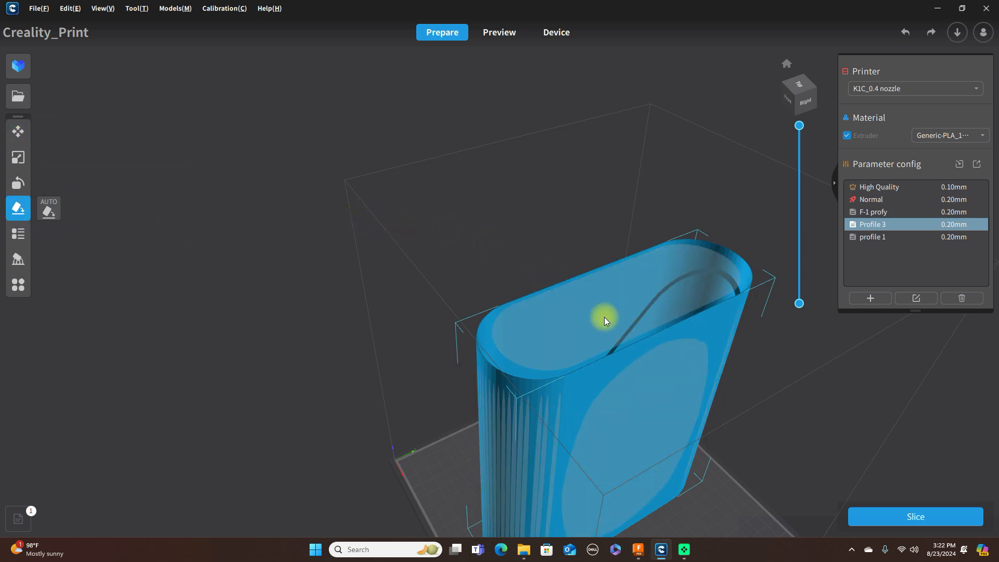
right_drag(758, 312, 702, 127)
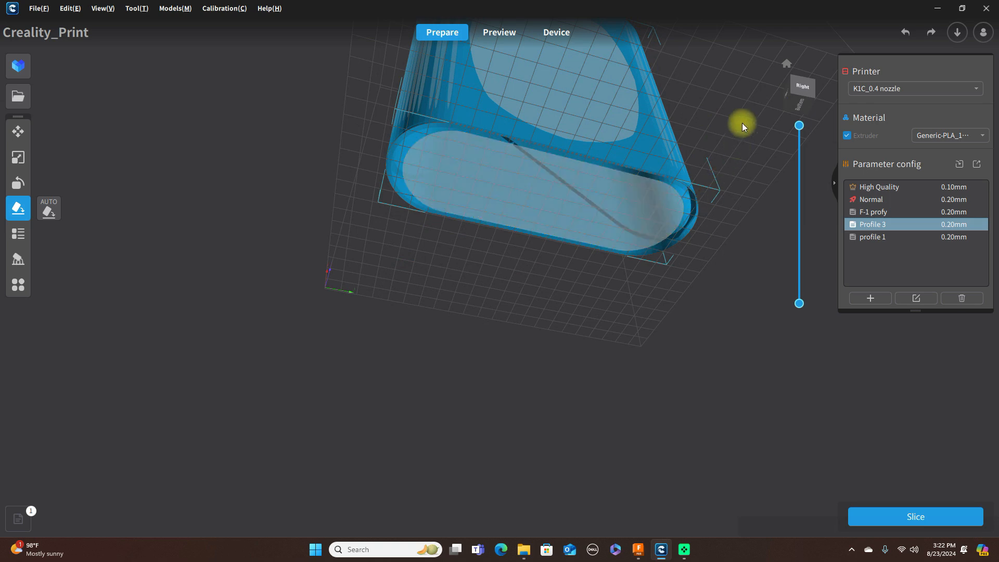
right_drag(742, 127, 742, 349)
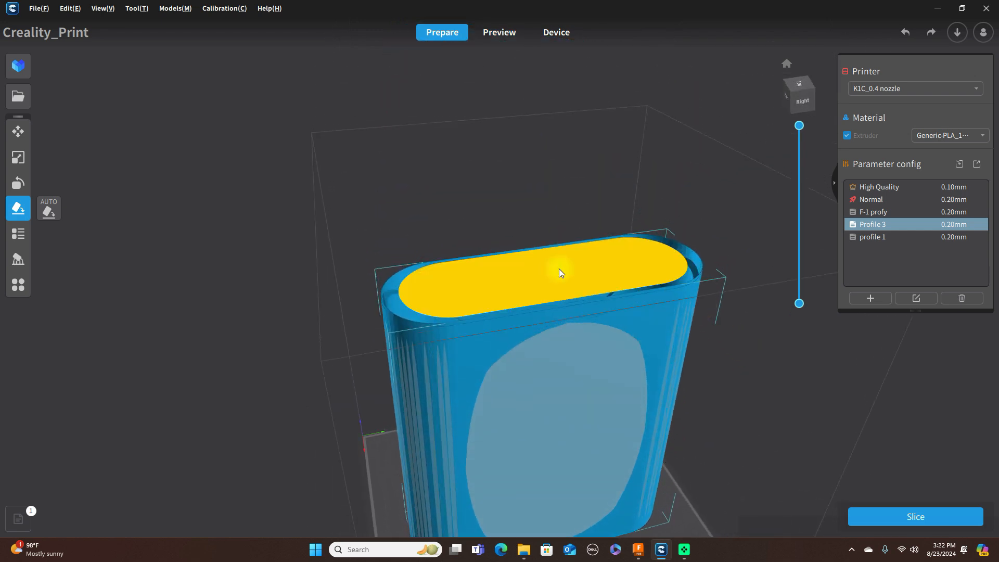
Move the shell along the Y axis to 88.75 mm
click(18, 132)
drag(631, 393, 587, 383)
right_drag(589, 384, 543, 220)
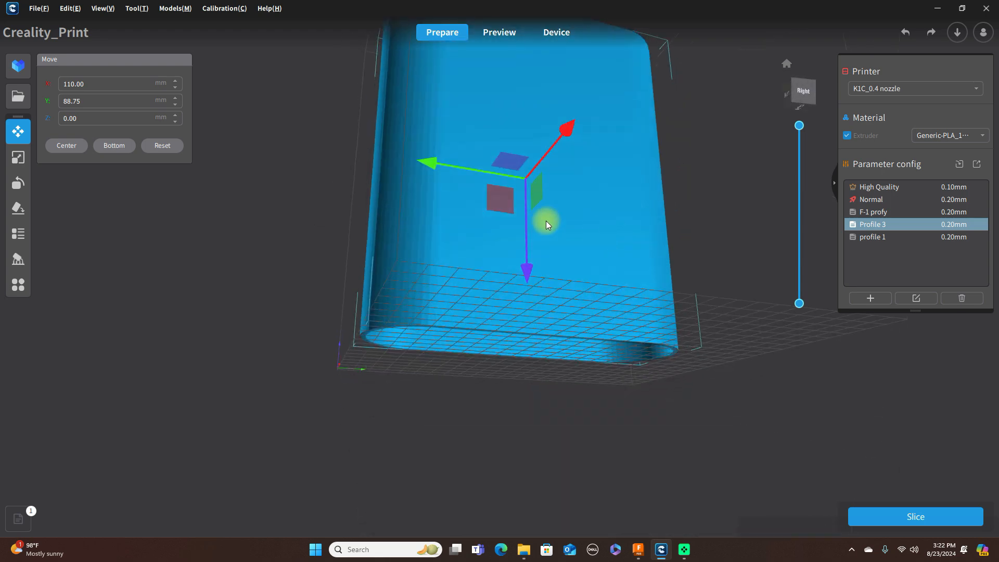
Examine the shell's upper rim up close and its lower edge against the build plate, with the selectable bottom faces displayed
click(19, 210)
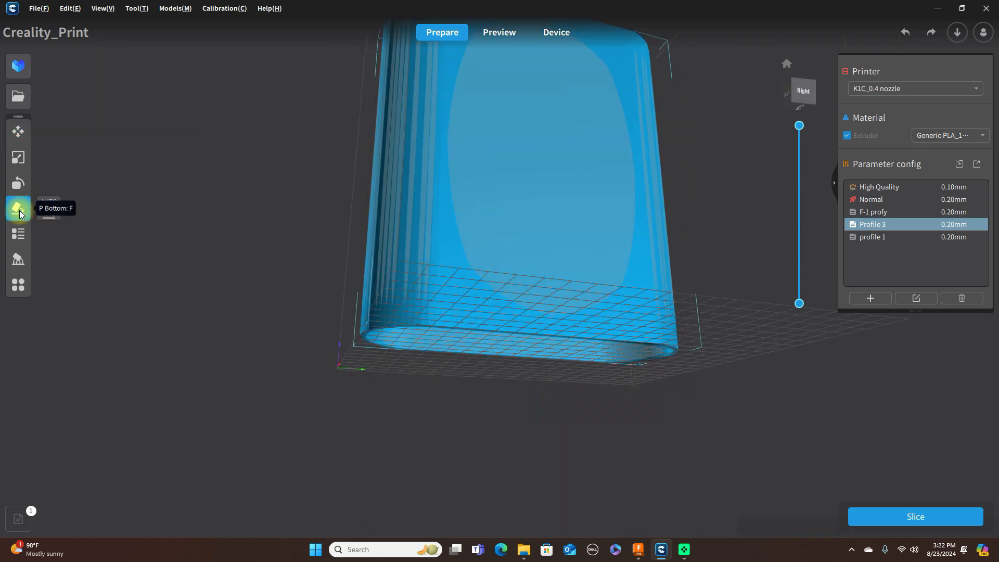
right_drag(746, 185, 642, 263)
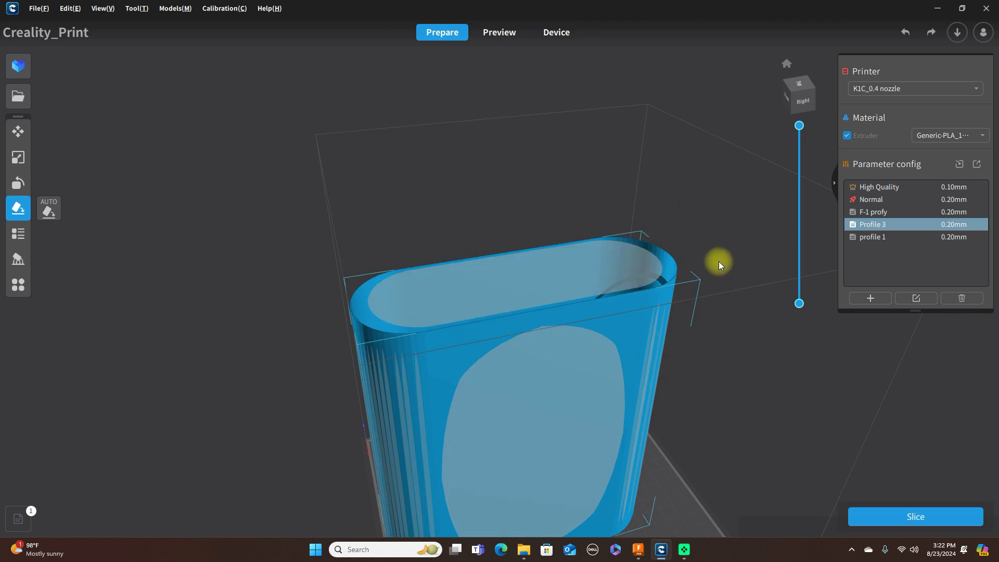
scroll(715, 272, up, 5)
right_drag(670, 273, 722, 289)
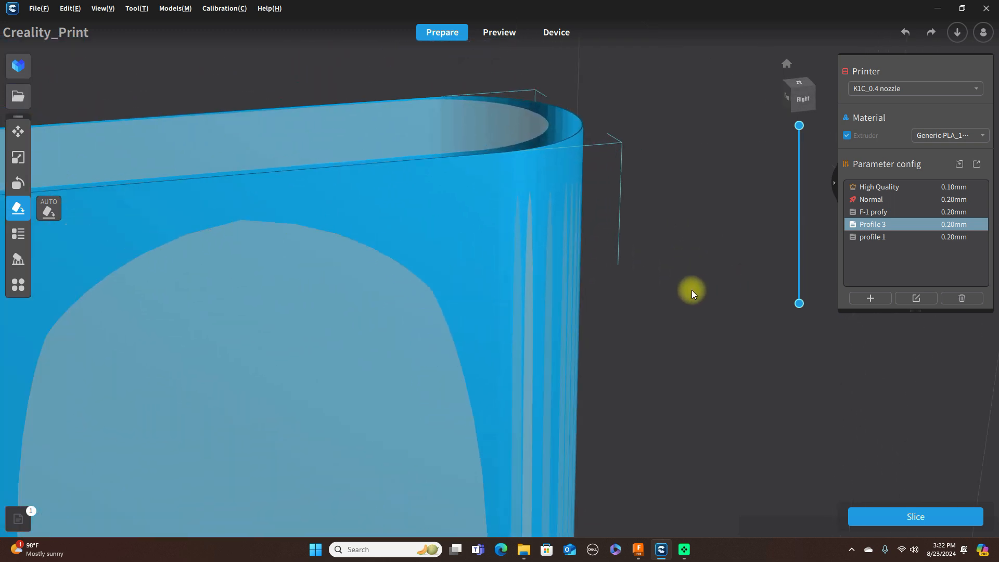
scroll(688, 291, down, 5)
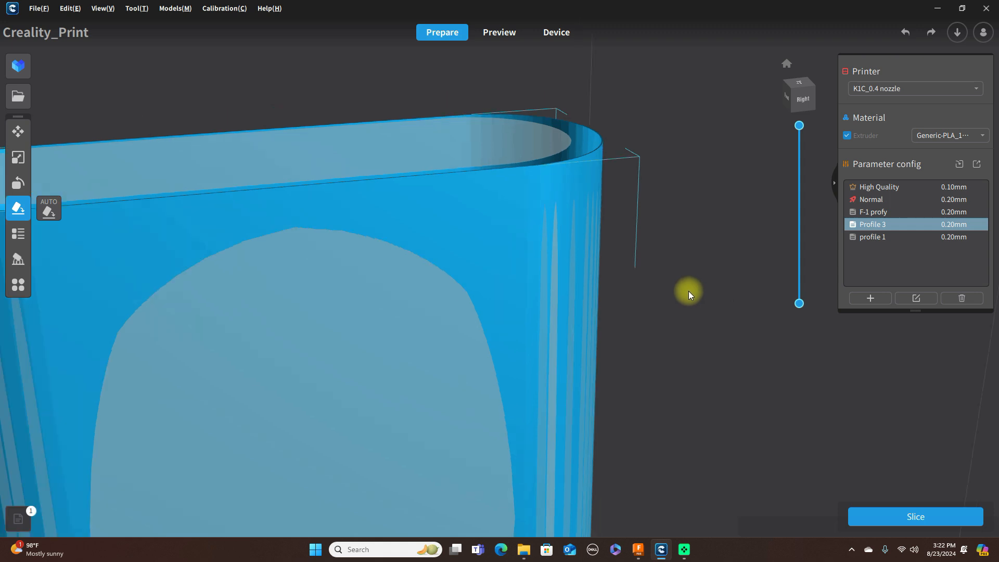
scroll(719, 308, down, 2)
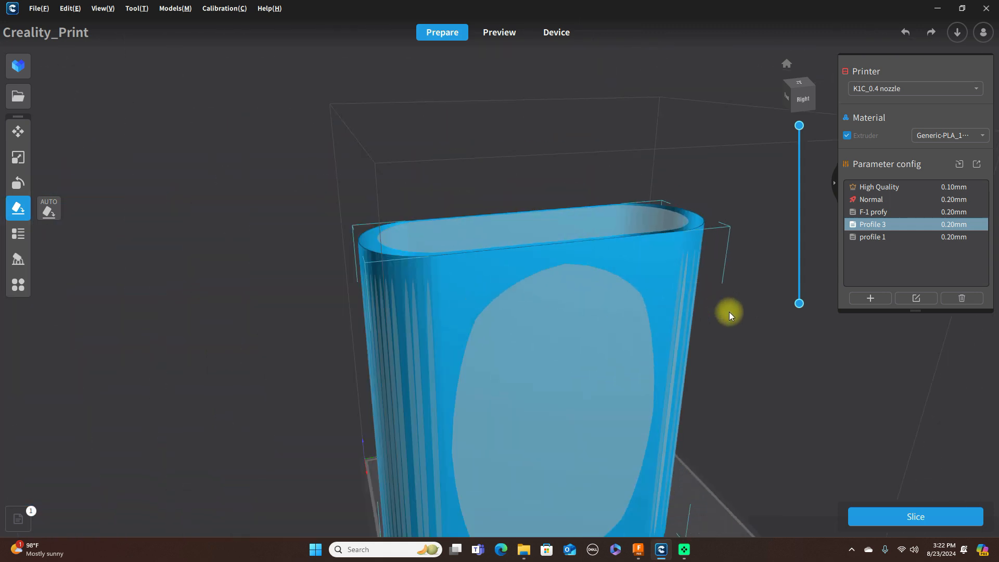
right_drag(725, 375, 676, 288)
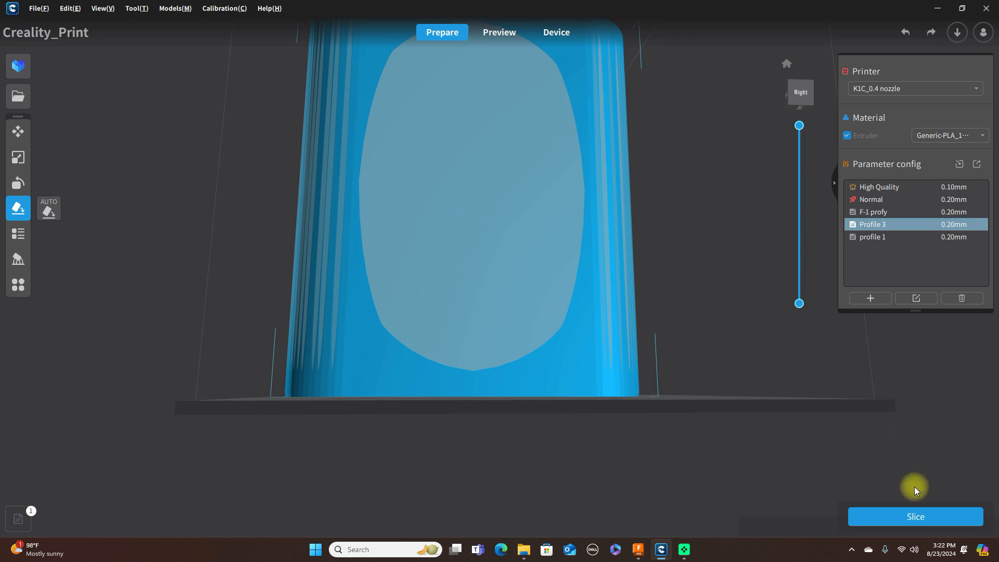
Slice the shell and inspect the diagonal seam lines on its wall down to the build plate in the preview
click(923, 514)
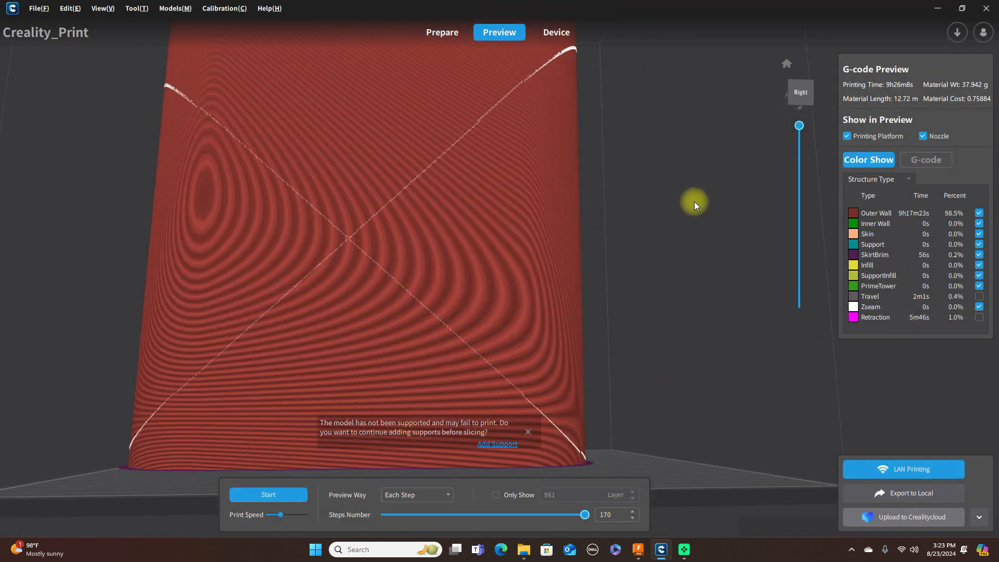
scroll(695, 206, up, 1)
scroll(695, 206, down, 1)
right_drag(707, 146, 602, 177)
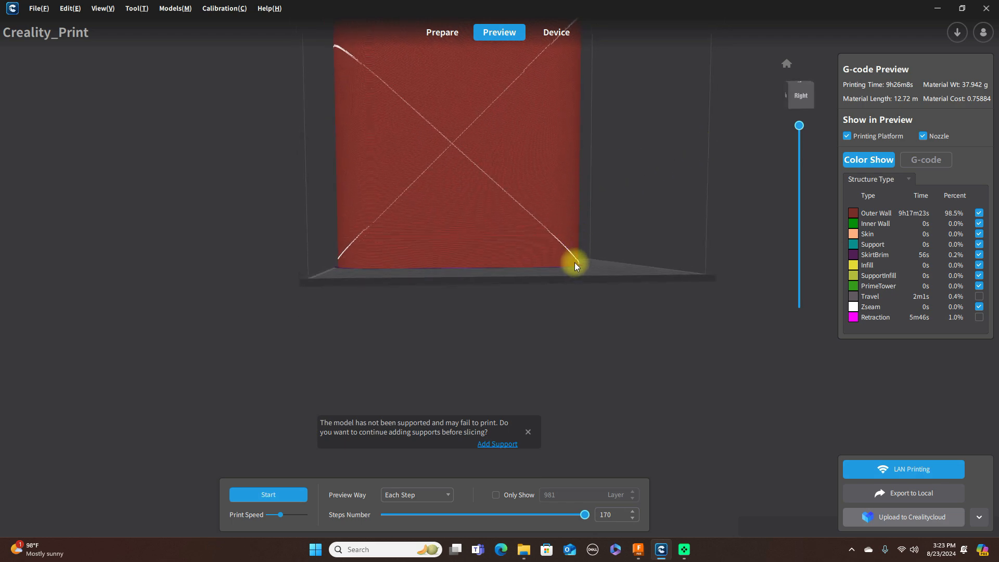
scroll(575, 261, up, 6)
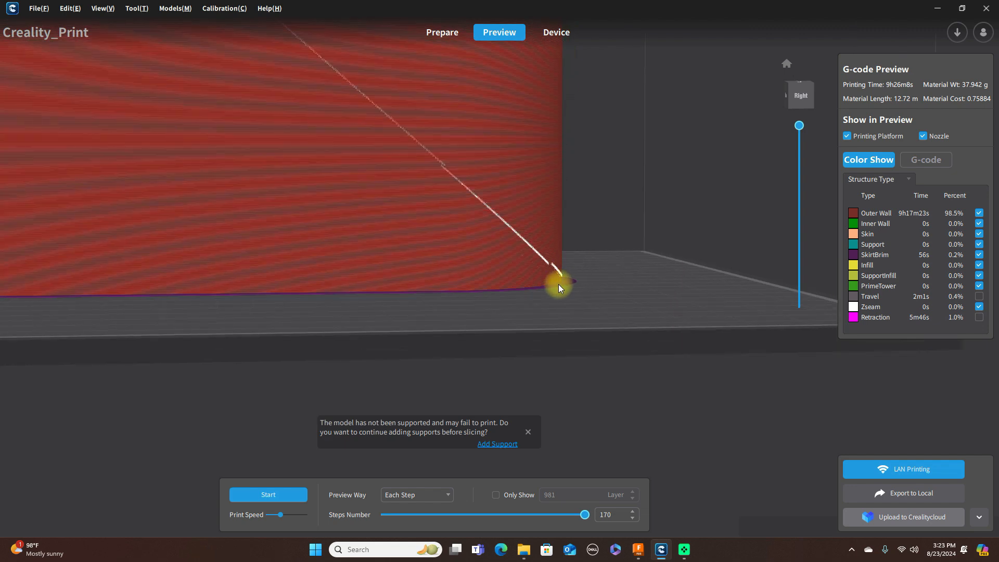
scroll(558, 286, down, 5)
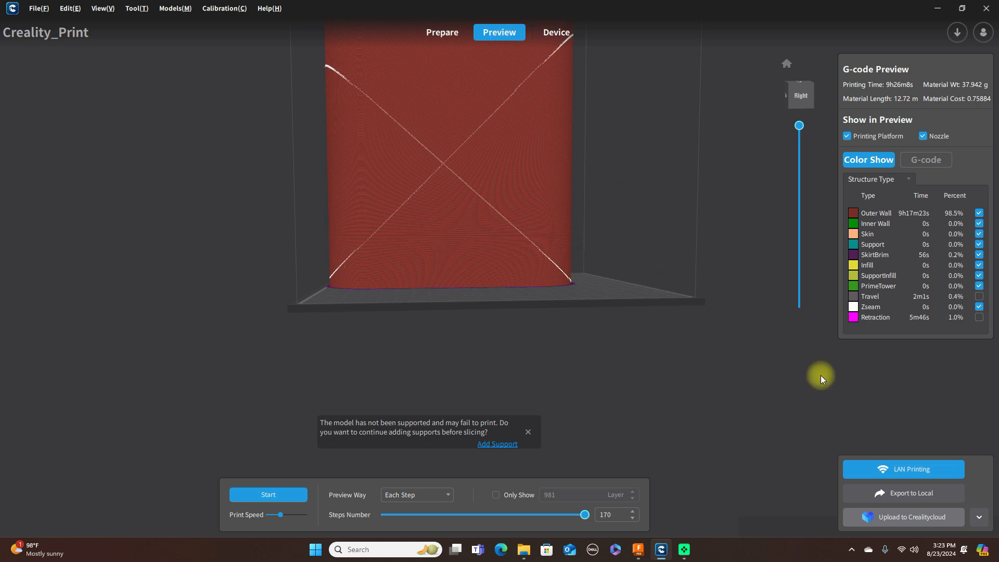
Inspect the sliced shell from above, then switch to Autodesk Fusion and zoom to the shell model
click(770, 304)
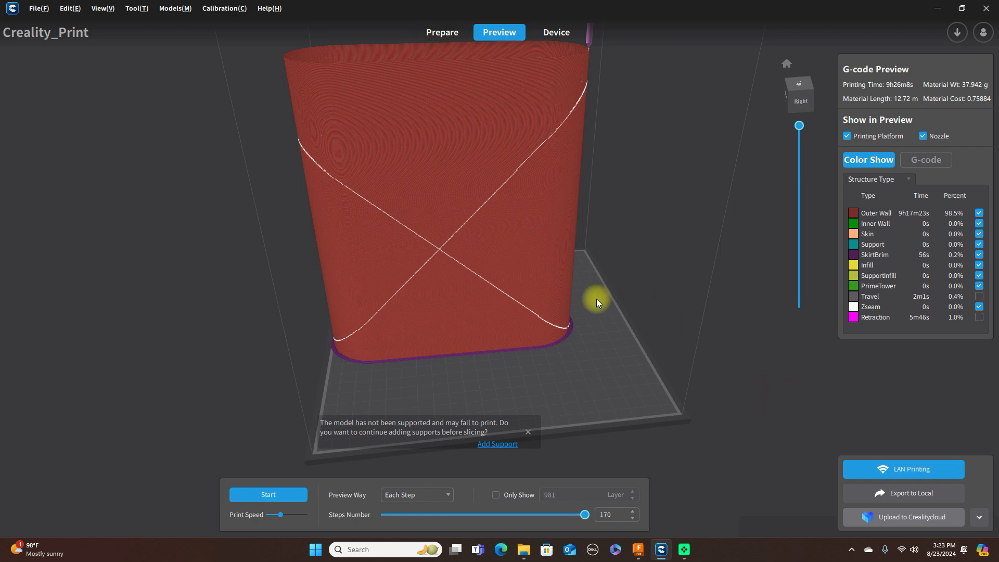
mouse_move(639, 549)
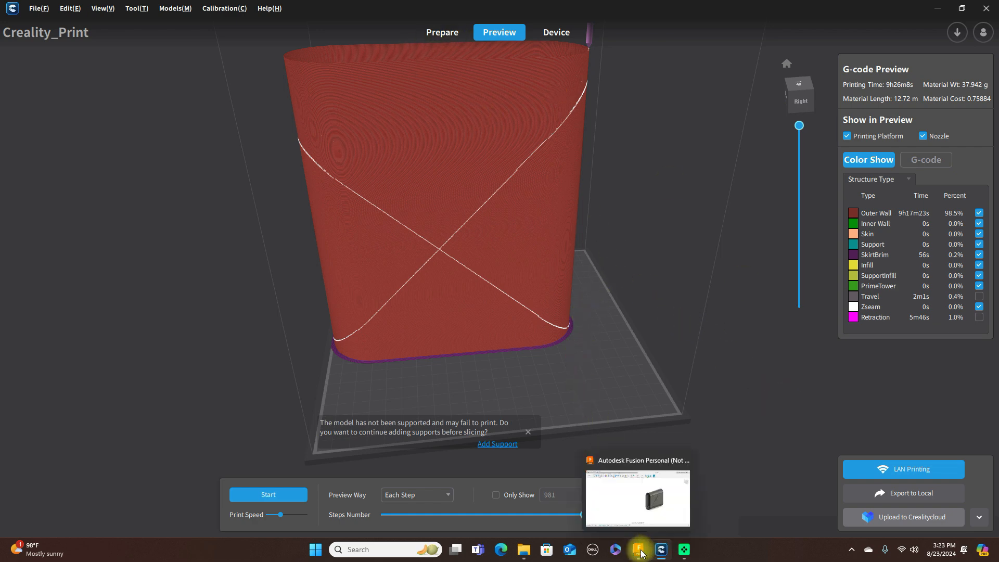
click(659, 505)
scroll(588, 444, up, 5)
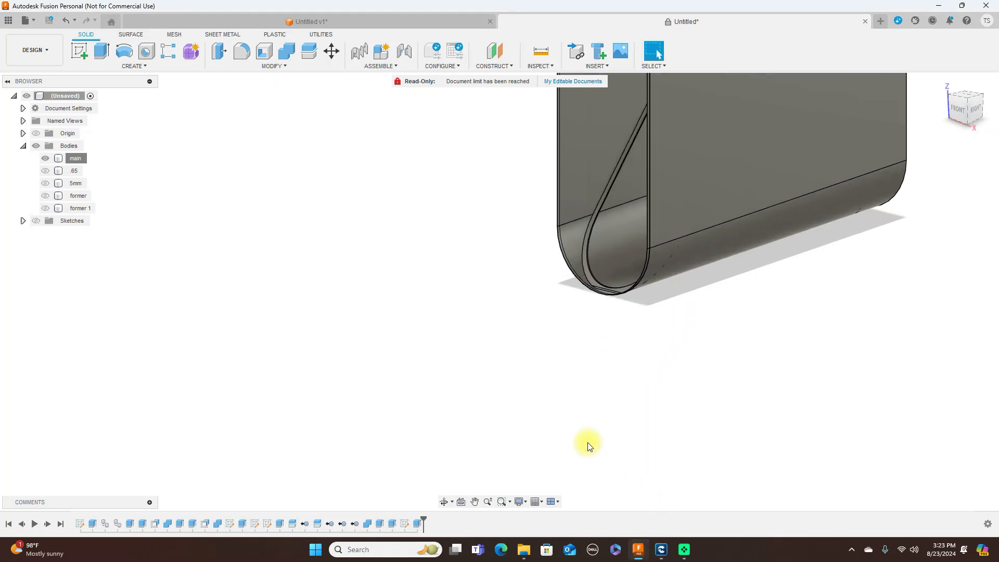
right_drag(653, 419, 651, 416)
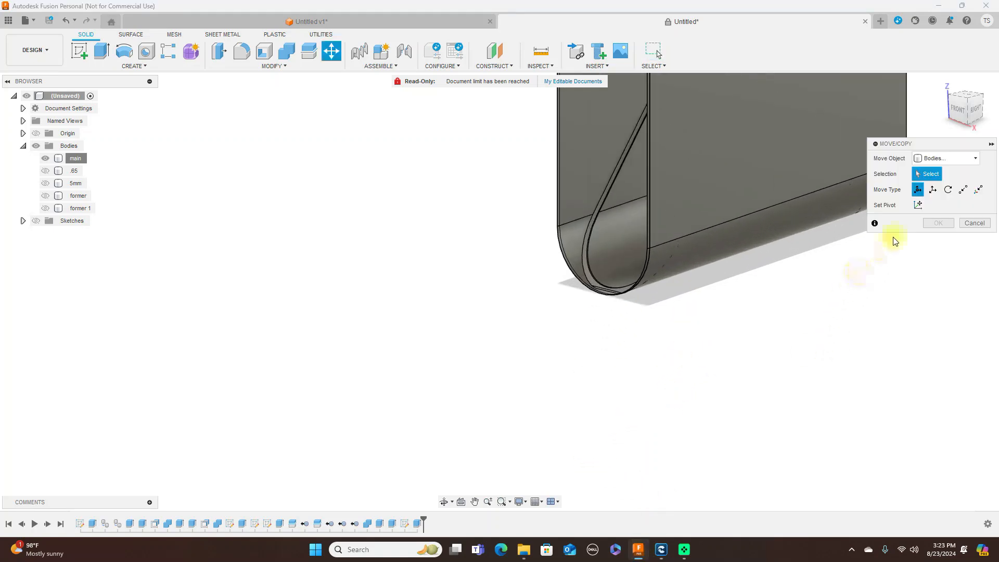
scroll(824, 273, down, 3)
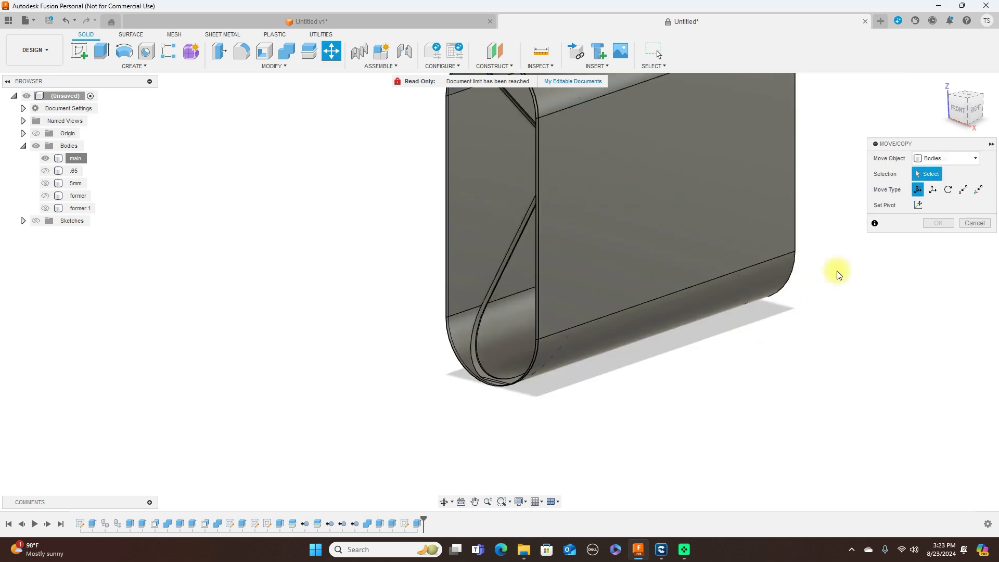
scroll(843, 198, down, 1)
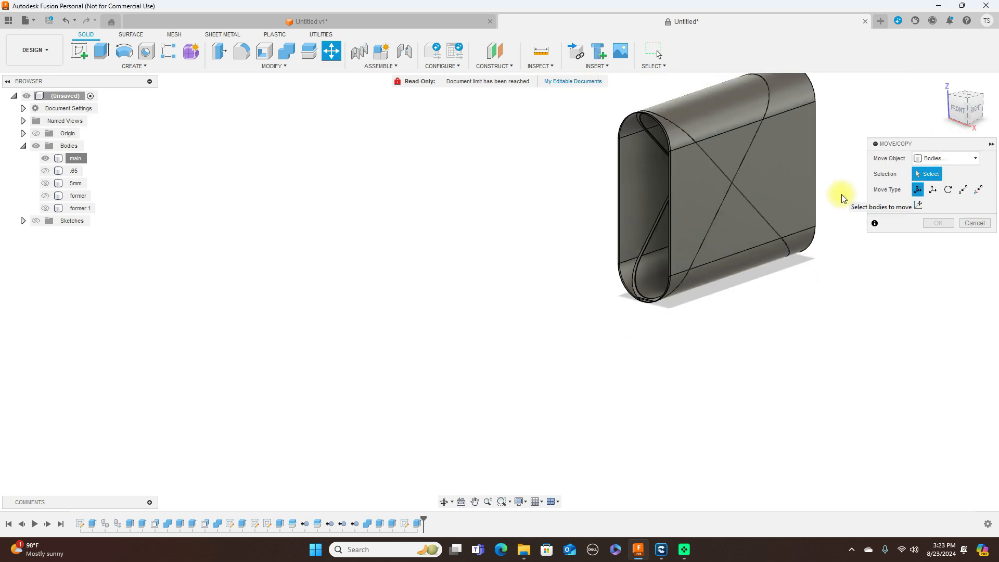
middle_drag(831, 205, 663, 279)
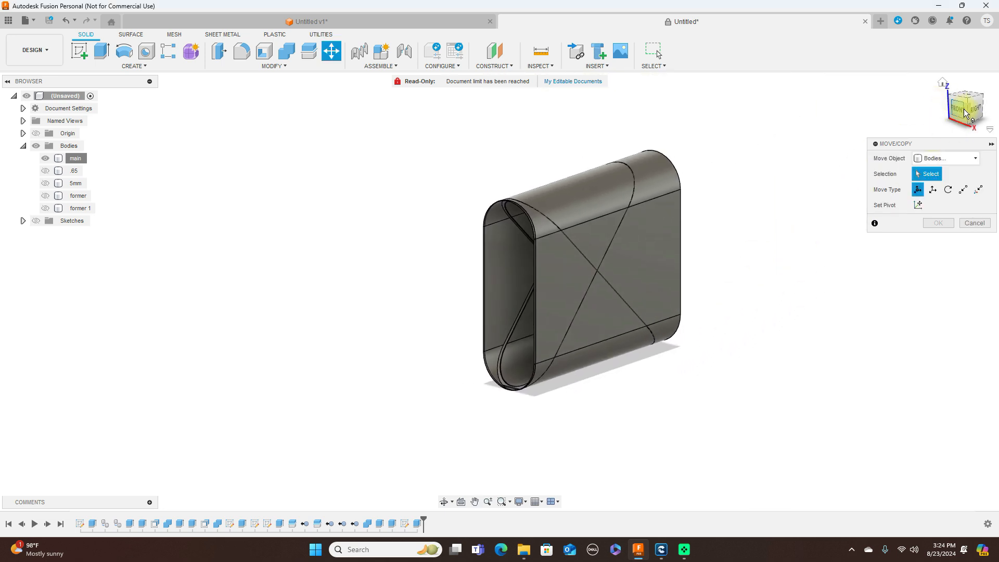
click(962, 111)
drag(989, 106, 962, 99)
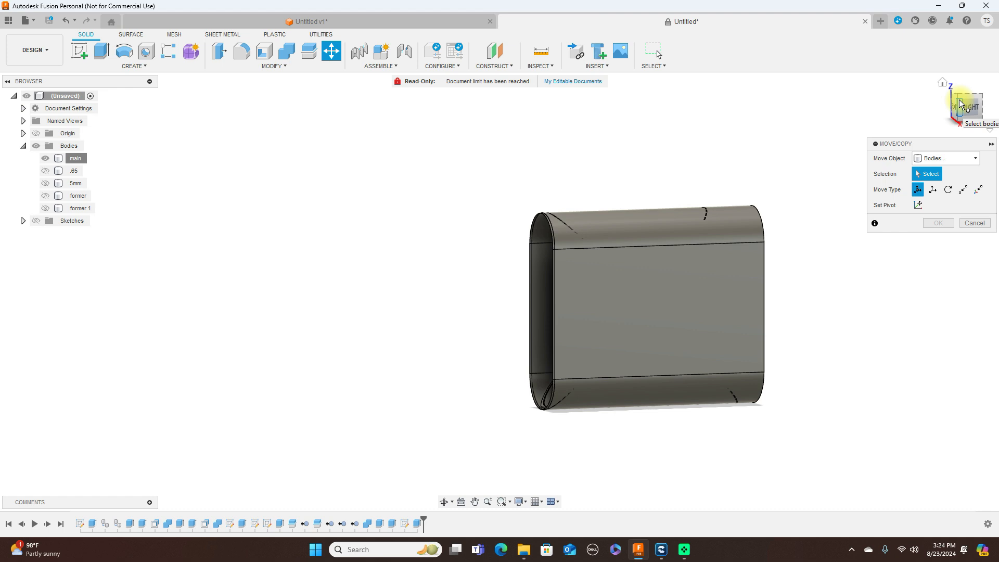
click(959, 104)
drag(7, 110, 959, 113)
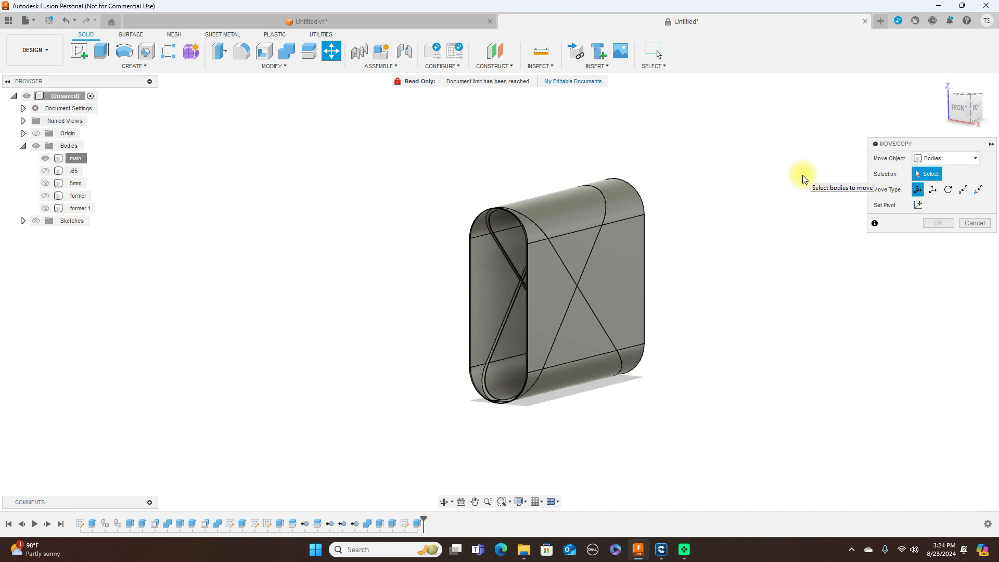
click(522, 273)
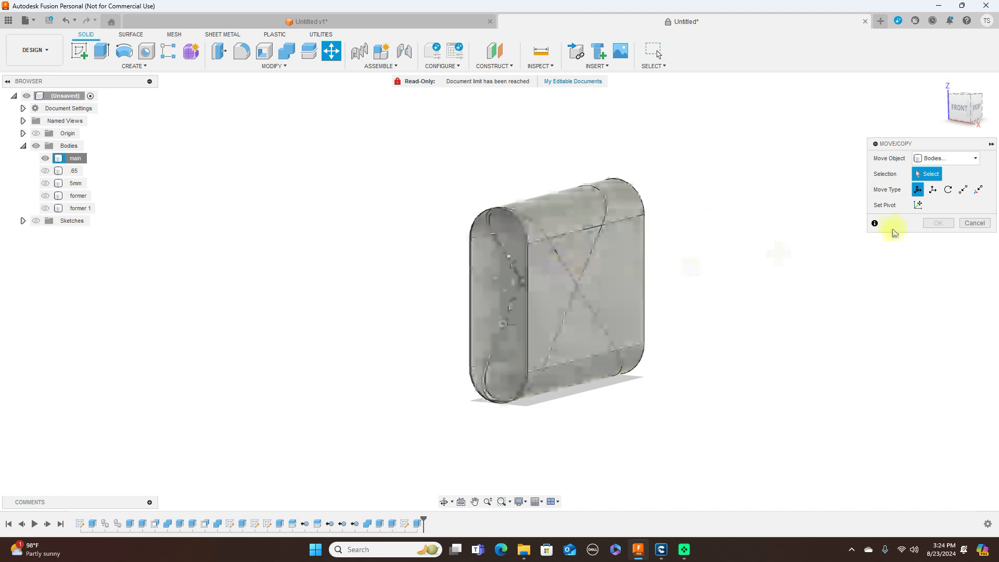
click(978, 222)
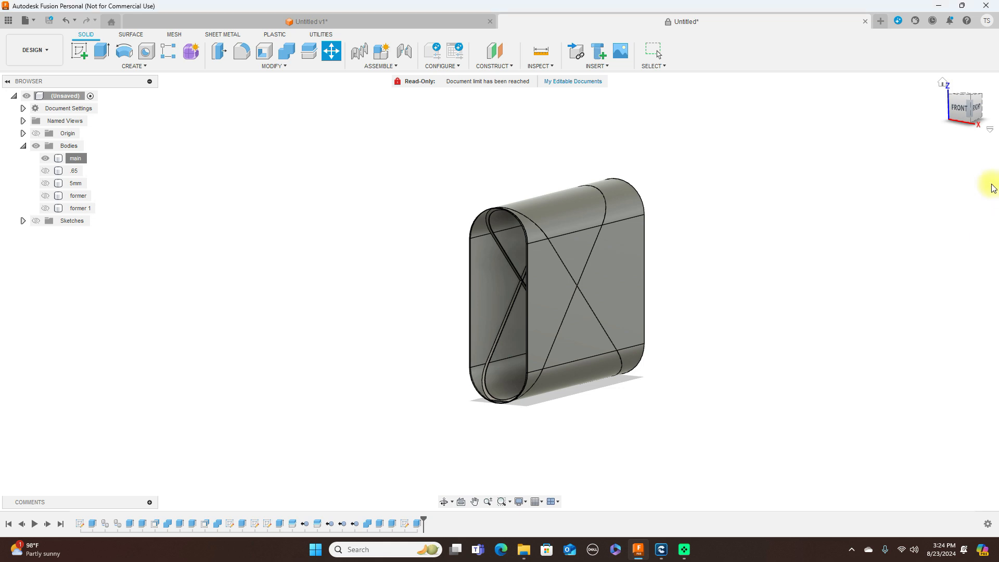
Examine the shell's open end and the crossing diagonal lines on its side wall
click(959, 107)
drag(962, 107, 984, 106)
click(971, 110)
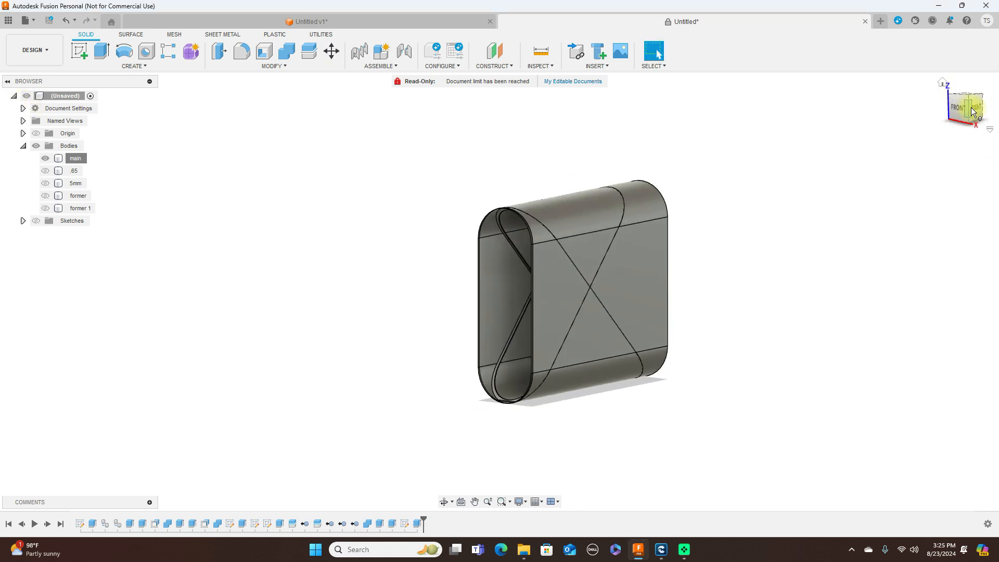